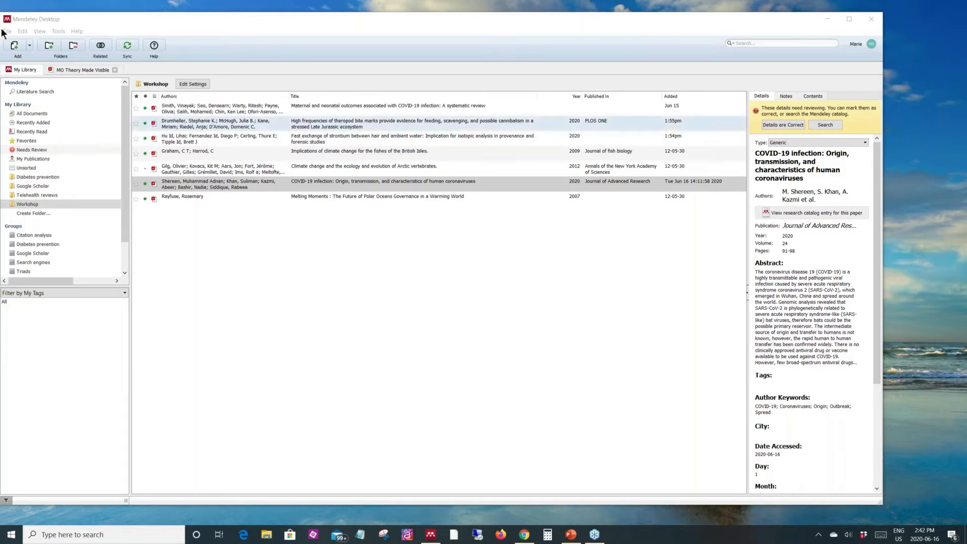
# Import the PDFs folder from the Desktop, including its subfolders, into the All Documents library.
pyautogui.click(23, 112)
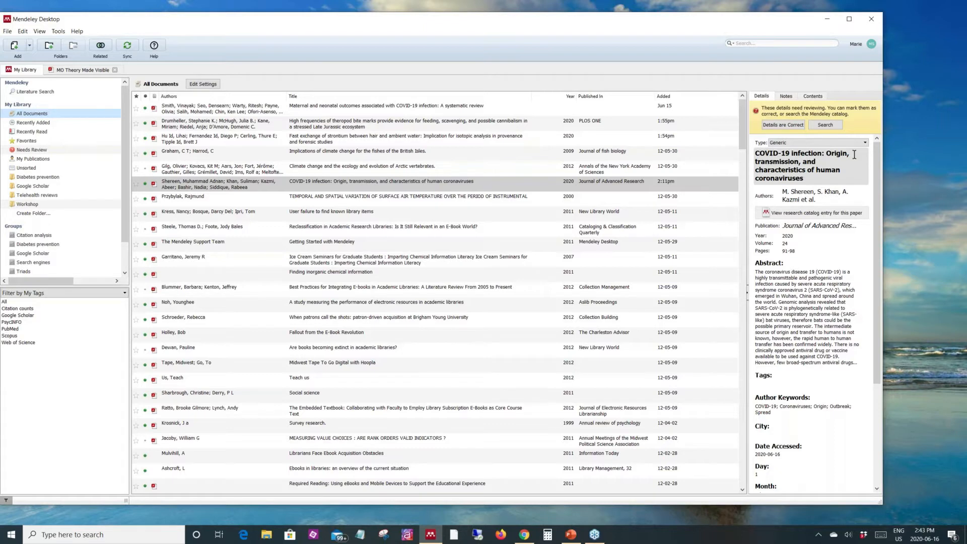
pyautogui.click(29, 46)
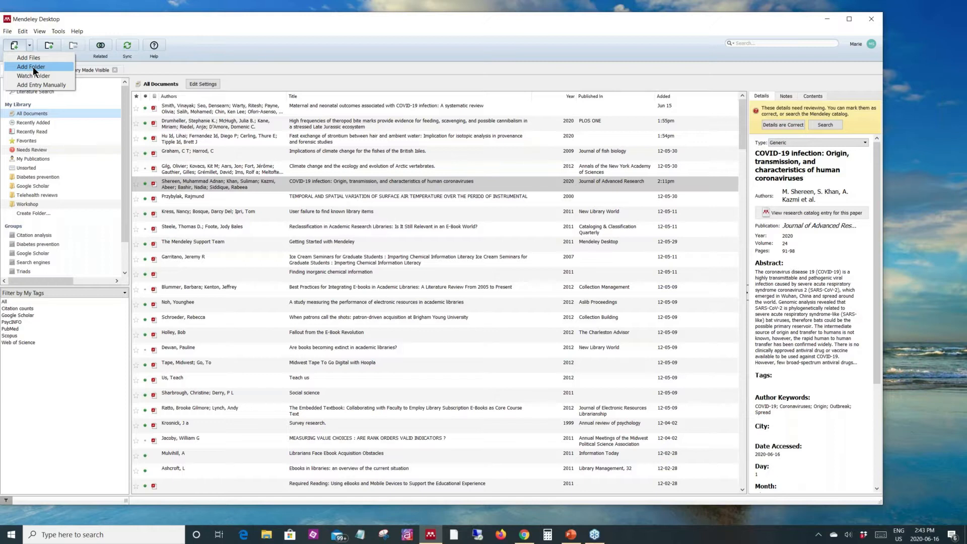
pyautogui.click(32, 66)
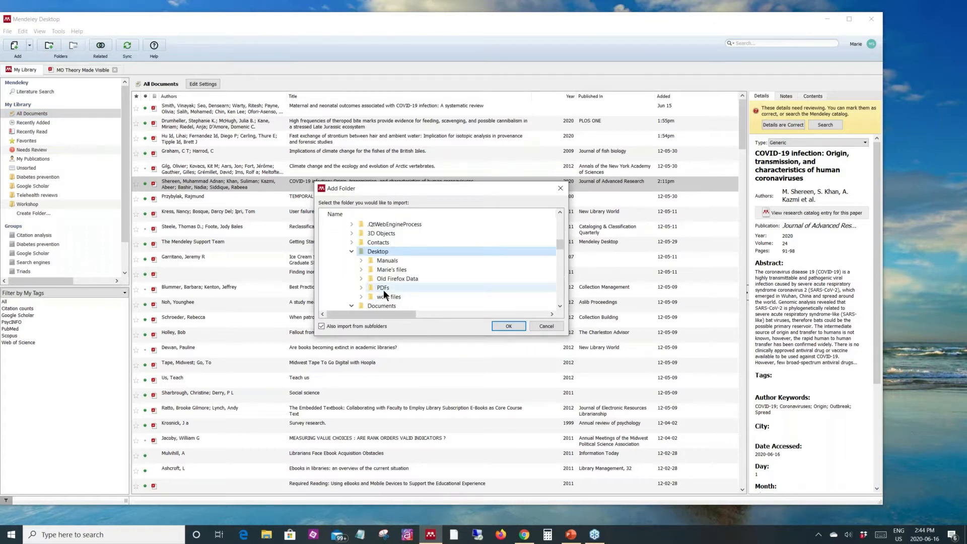
pyautogui.click(381, 288)
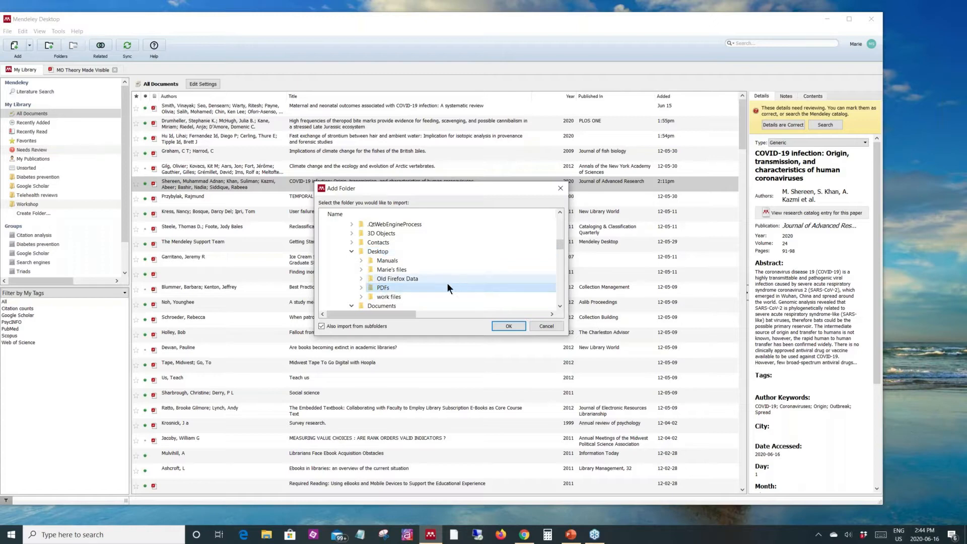
pyautogui.click(508, 325)
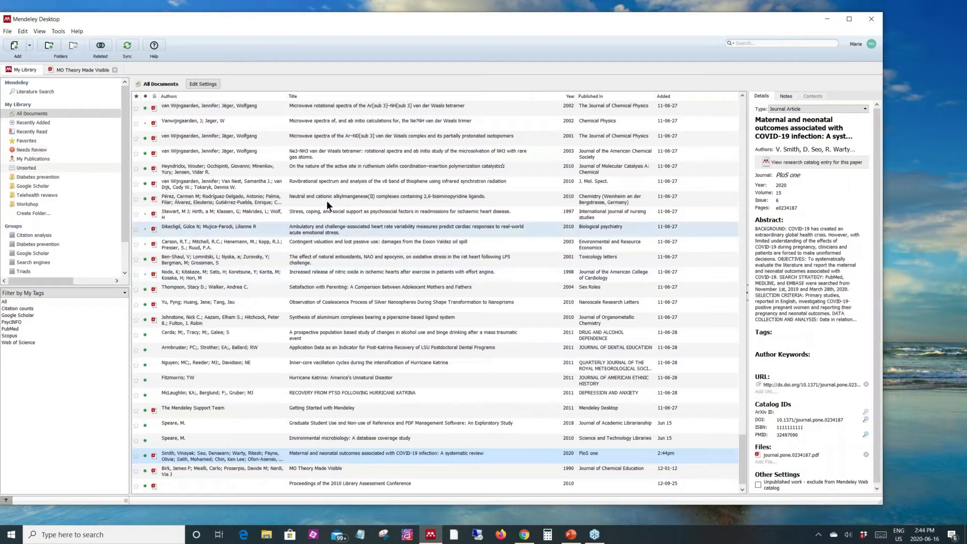
# Sort all documents by date added with the newest entries first.
pyautogui.click(666, 93)
pyautogui.scroll(10, 660, 106)
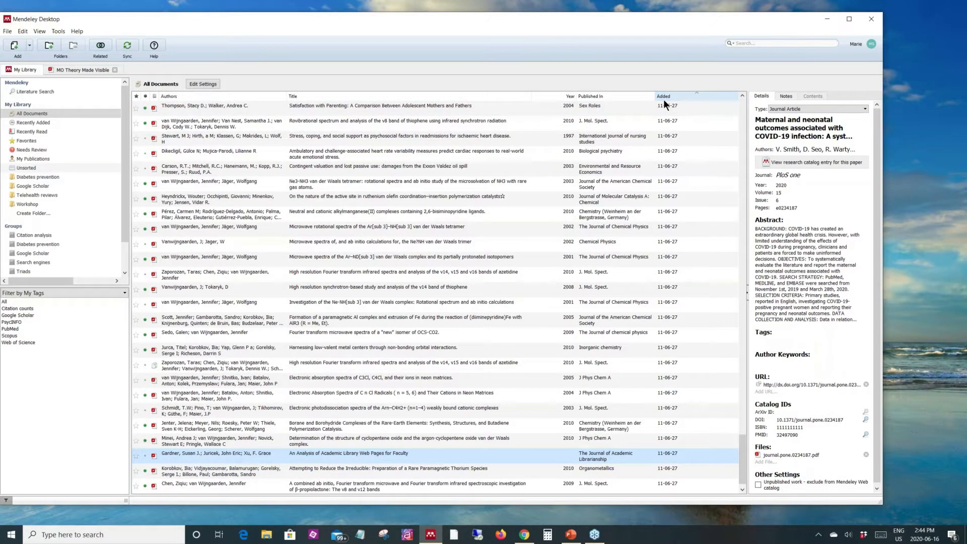
pyautogui.click(663, 97)
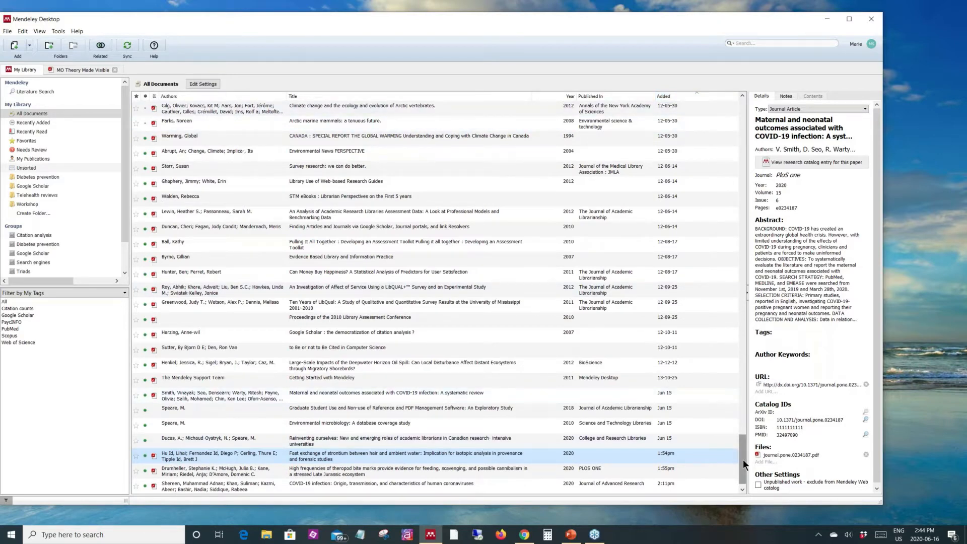
pyautogui.moveTo(744, 451); pyautogui.dragTo(745, 451)
pyautogui.click(660, 96)
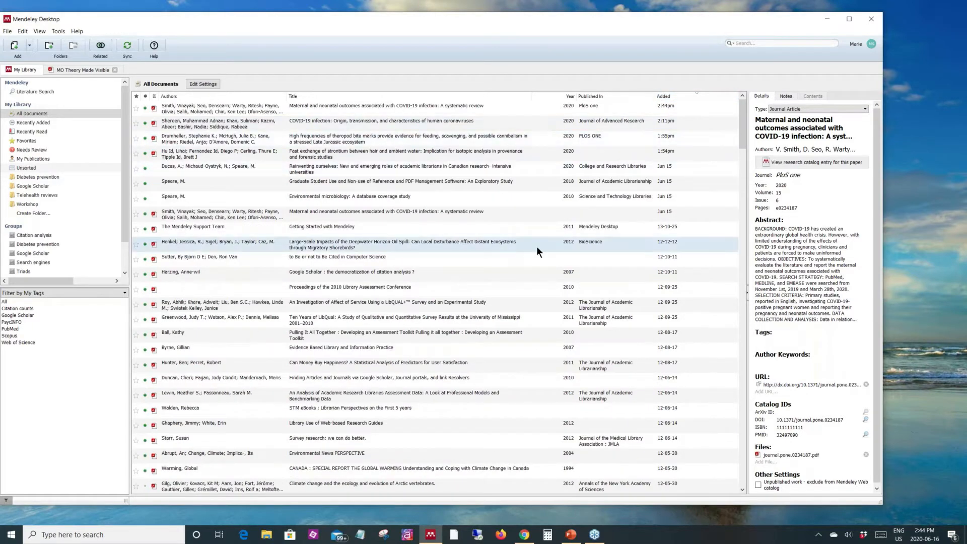
# View the PDF of the newest maternal and neonatal COVID-19 outcomes entry, and close it and the open MO Theory Made Visible document.
pyautogui.click(182, 106)
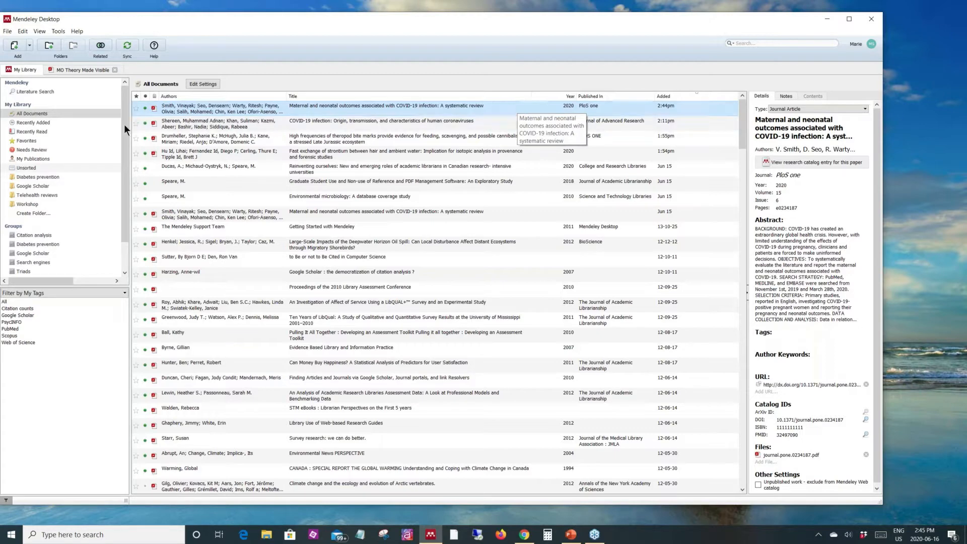
pyautogui.click(152, 108)
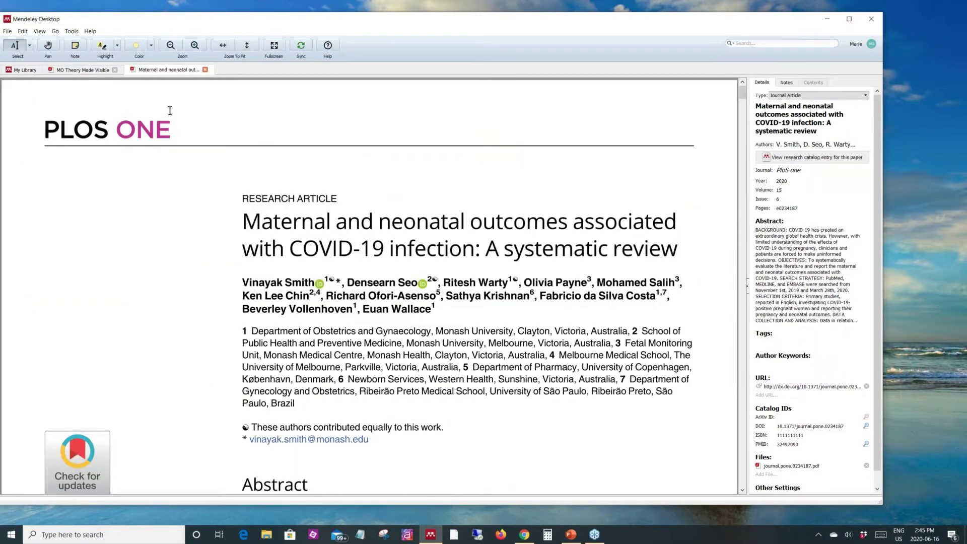
pyautogui.click(205, 69)
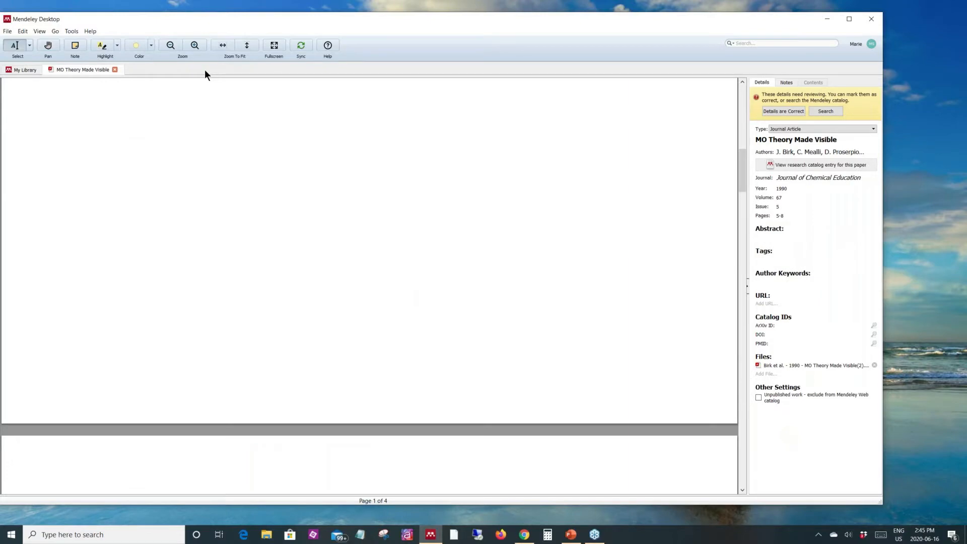
pyautogui.click(114, 69)
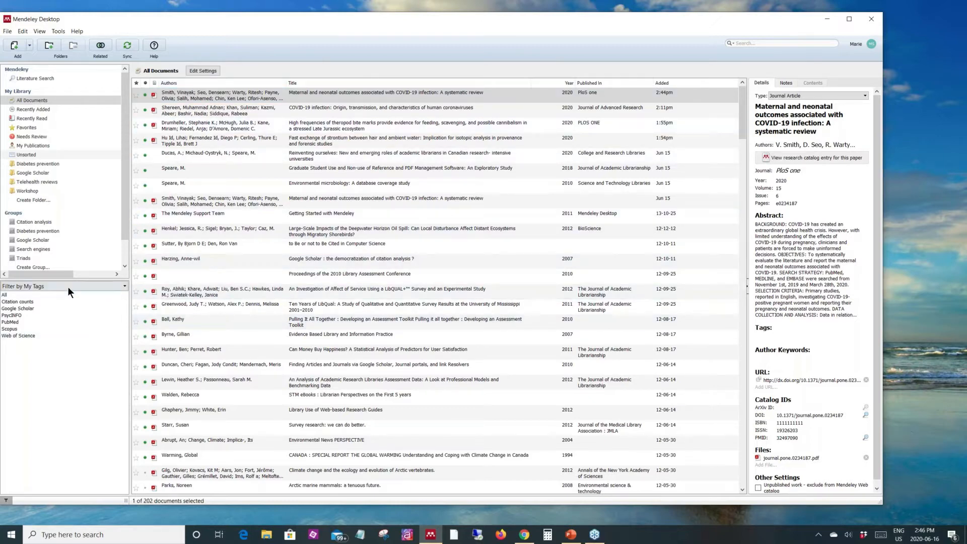
# Show the documents needing review and view the PDF of "COVID-19 infection: Origin, transmission, and characteristics of human coronaviruses", closing it again.
pyautogui.click(21, 136)
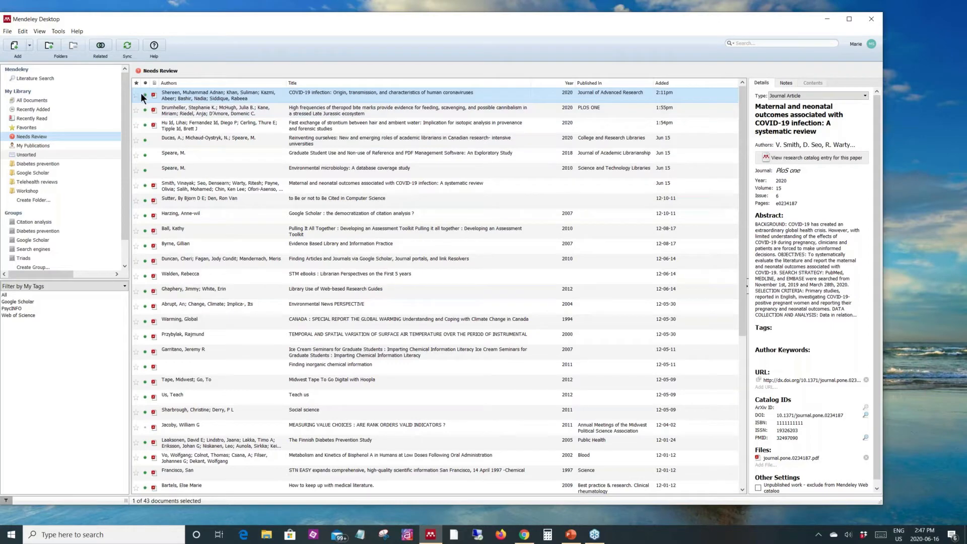
pyautogui.click(153, 96)
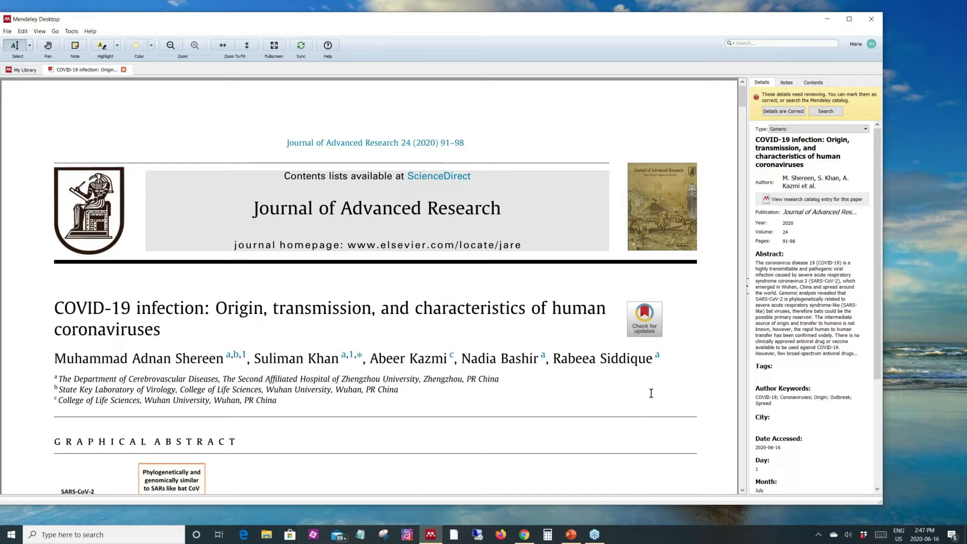
pyautogui.click(123, 70)
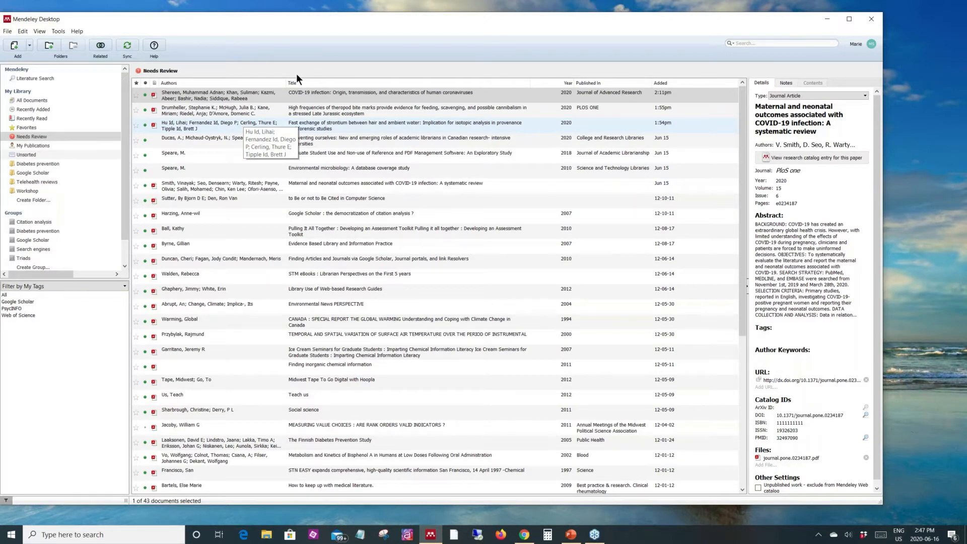
# Search the Mendeley catalog for the details of the theropod bite marks article.
pyautogui.click(961, 40)
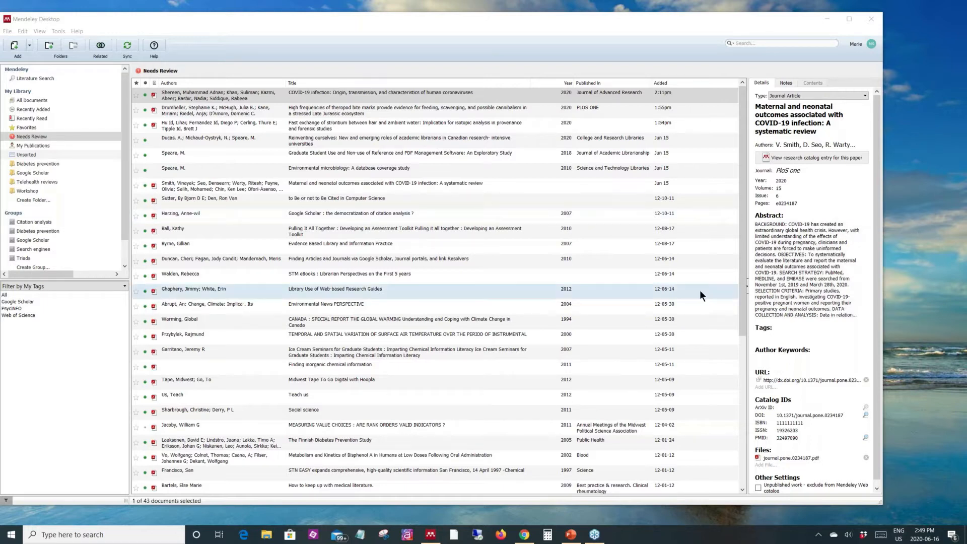
pyautogui.click(196, 110)
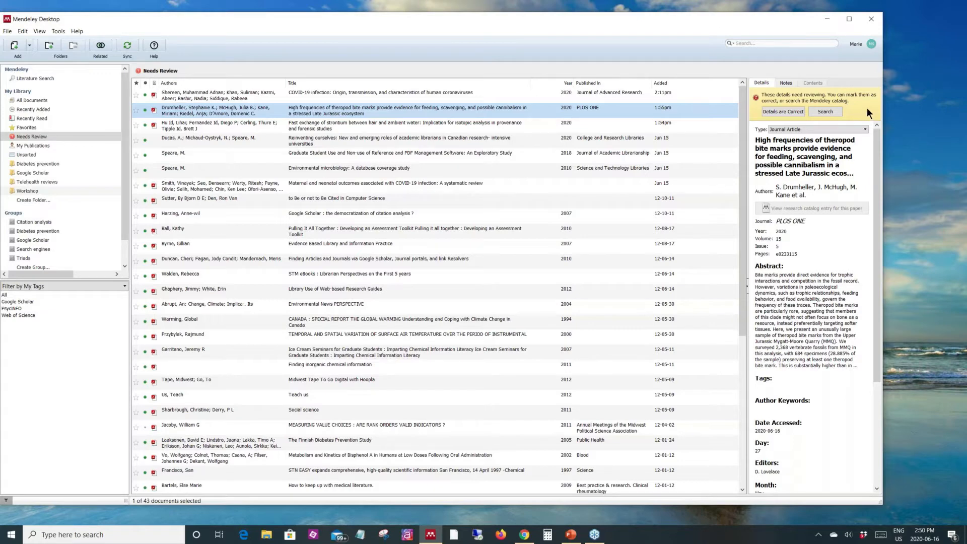
pyautogui.click(824, 110)
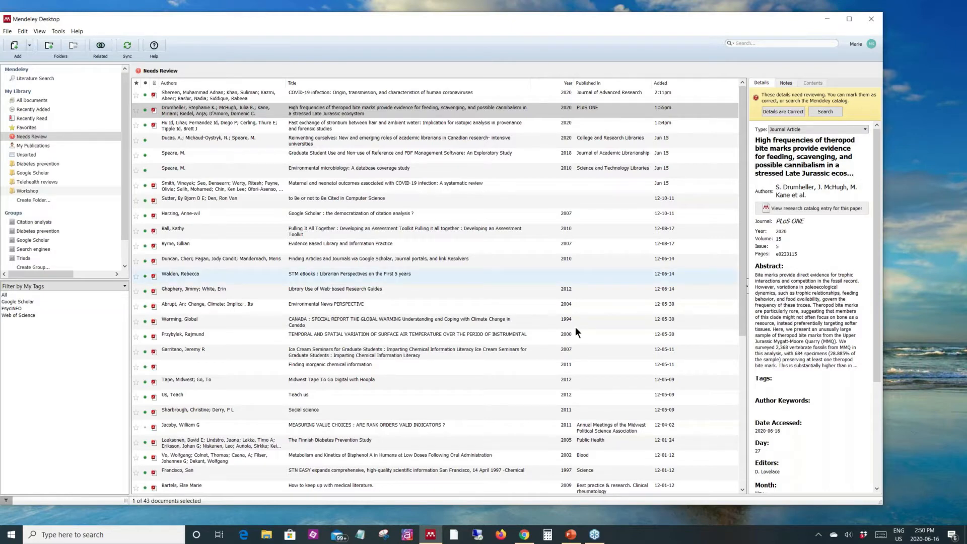
# Fill in the missing details of the "Fast exchange of strontium between hair and ambient water" article with a DOI lookup.
pyautogui.click(292, 129)
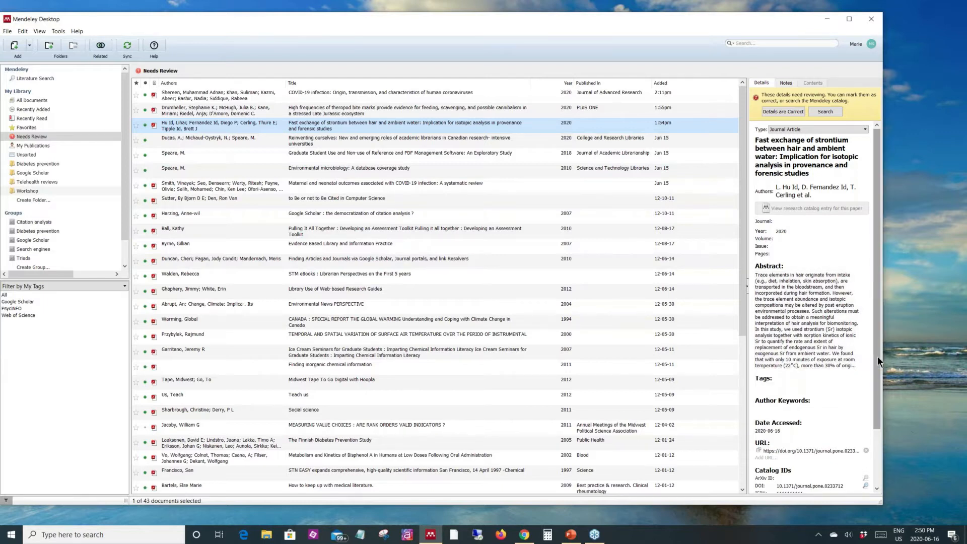
pyautogui.moveTo(877, 355); pyautogui.dragTo(887, 439)
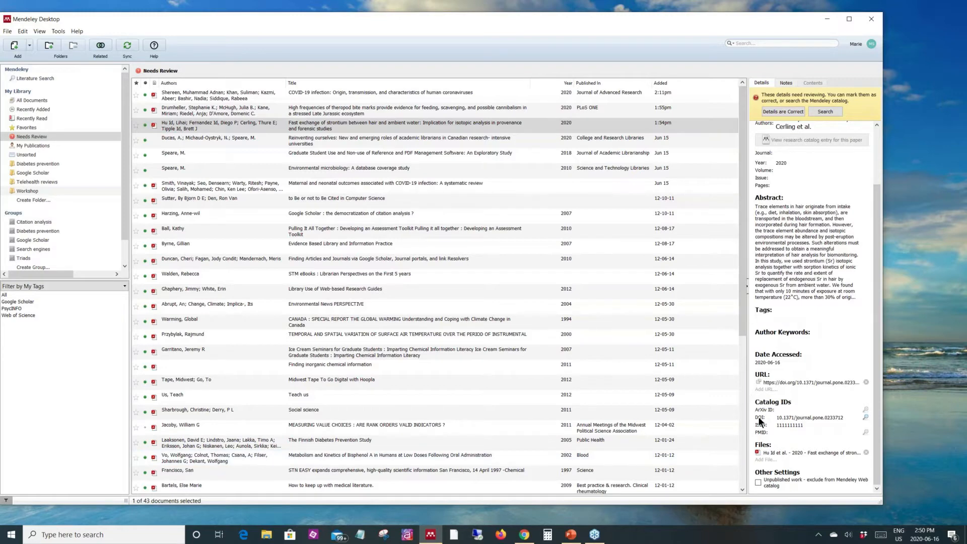
pyautogui.click(866, 415)
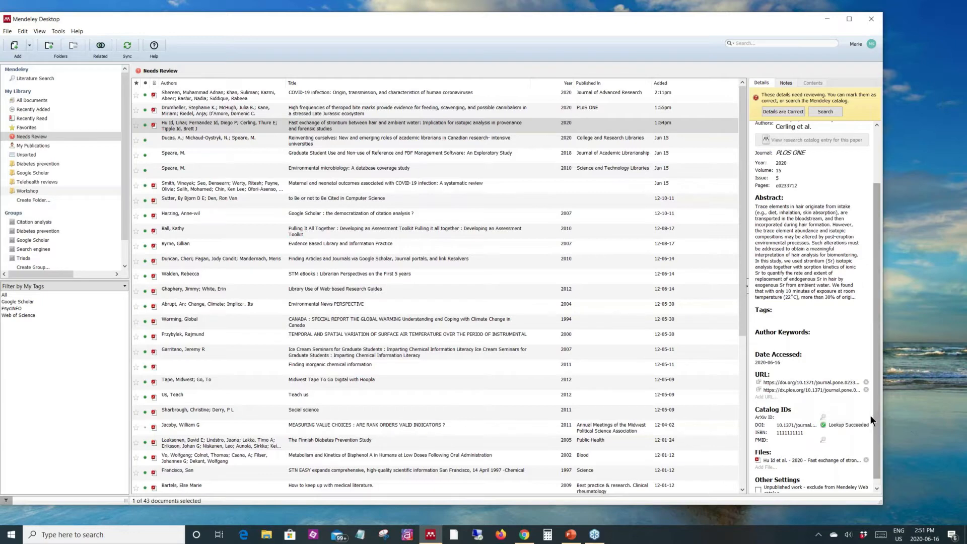
pyautogui.moveTo(877, 336); pyautogui.dragTo(885, 279)
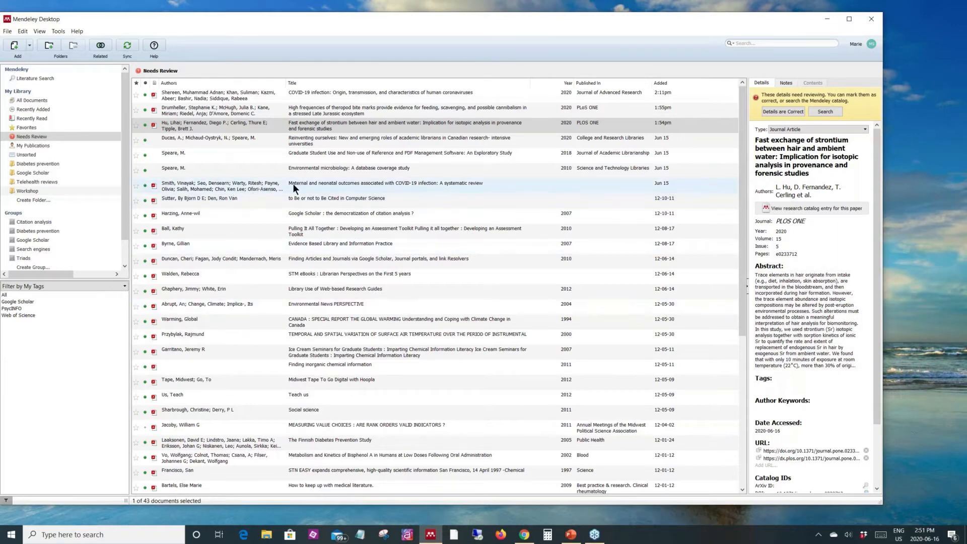
# Complete the details of the maternal and neonatal COVID-19 outcomes entry that needs review with a DOI lookup.
pyautogui.click(263, 190)
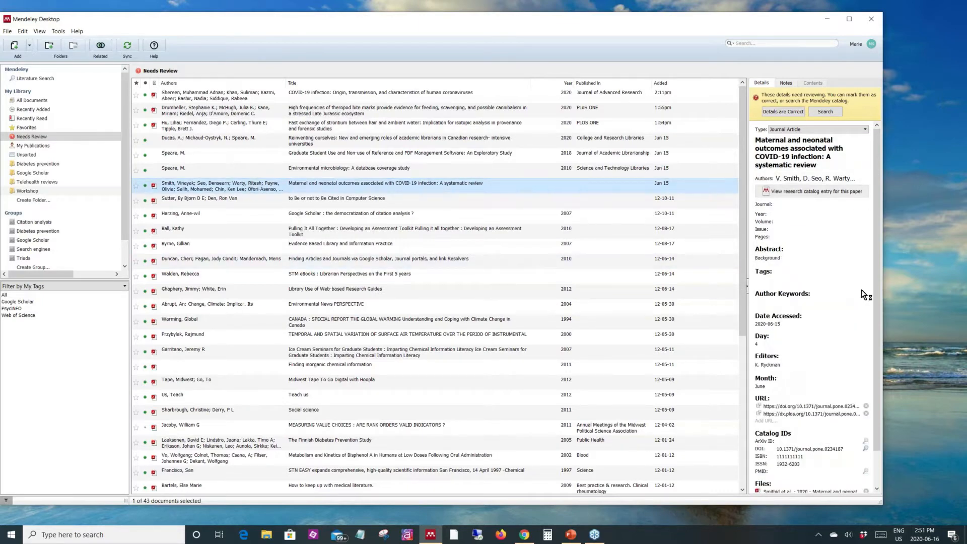
pyautogui.click(865, 449)
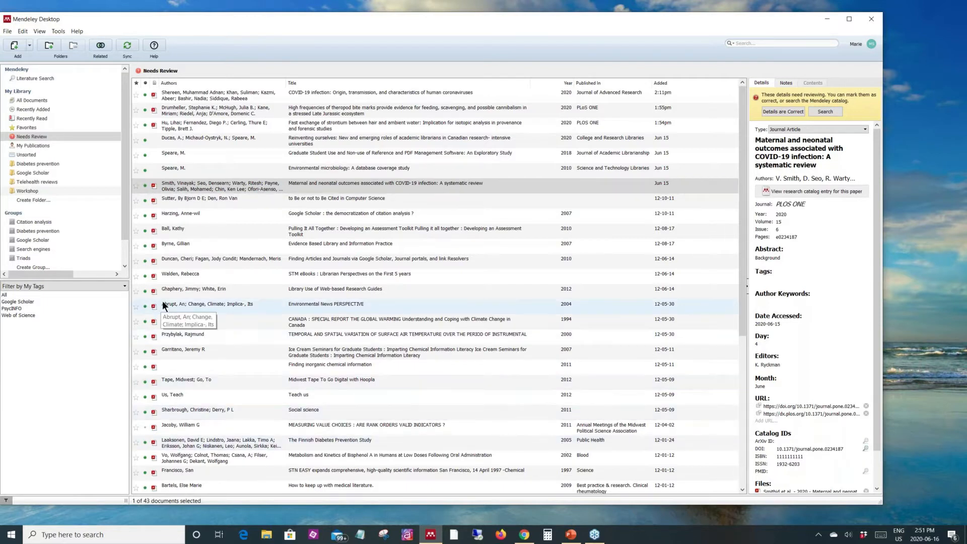
pyautogui.click(253, 184)
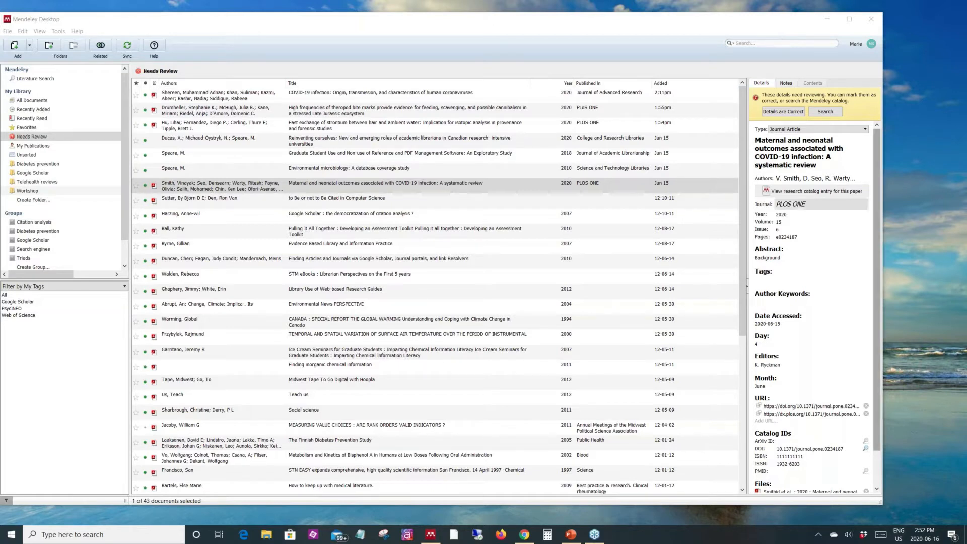
# Open the PDF of the strontium exchange article and expand its authors field for editing.
pyautogui.click(186, 126)
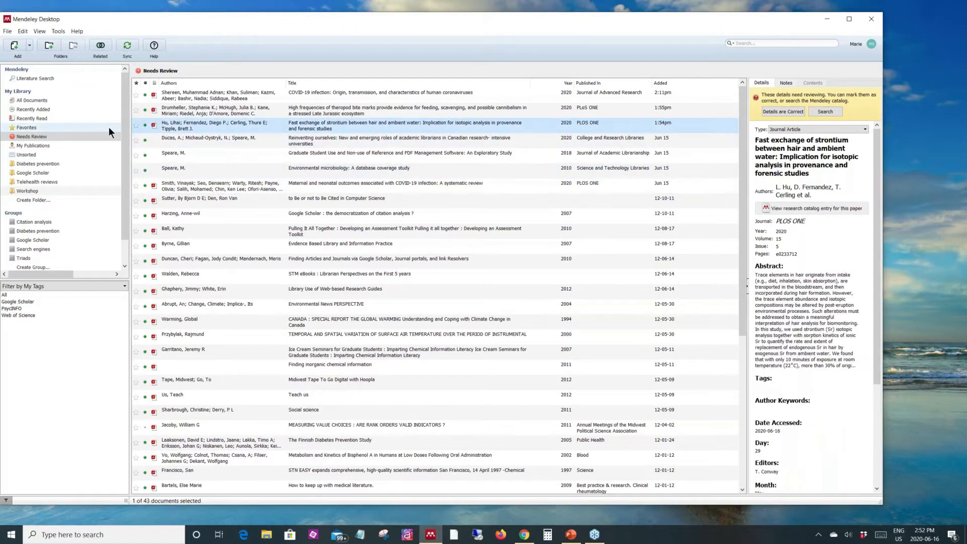
pyautogui.click(153, 125)
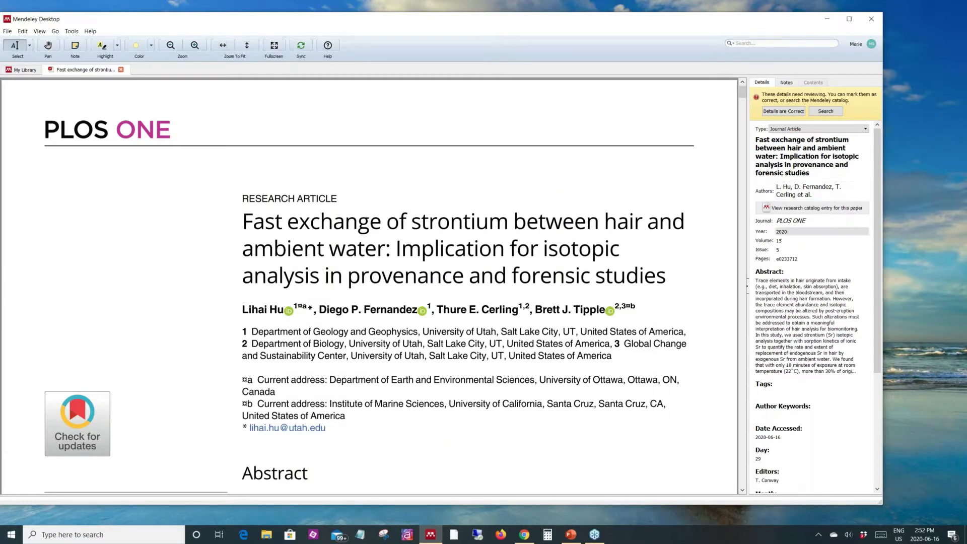
pyautogui.click(807, 190)
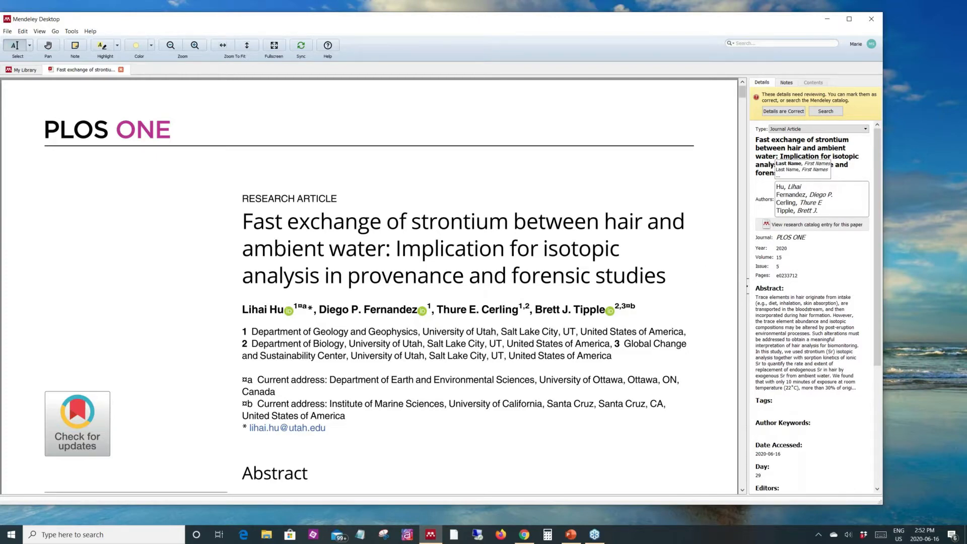
# Examine the first page of the strontium article for its authors, citation and publication details to compare with the entry.
pyautogui.scroll(-1, 369, 286)
pyautogui.scroll(-1, 369, 286)
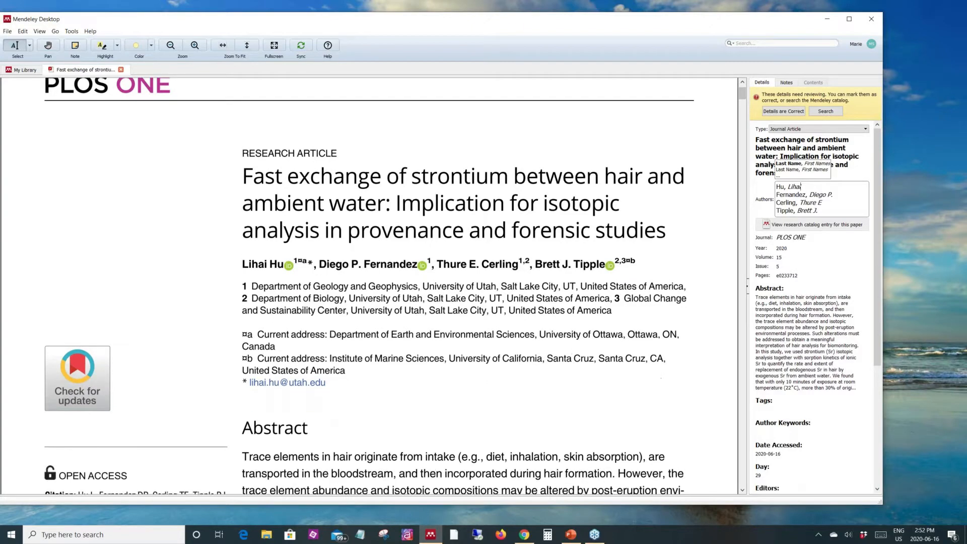
pyautogui.scroll(-1, 369, 286)
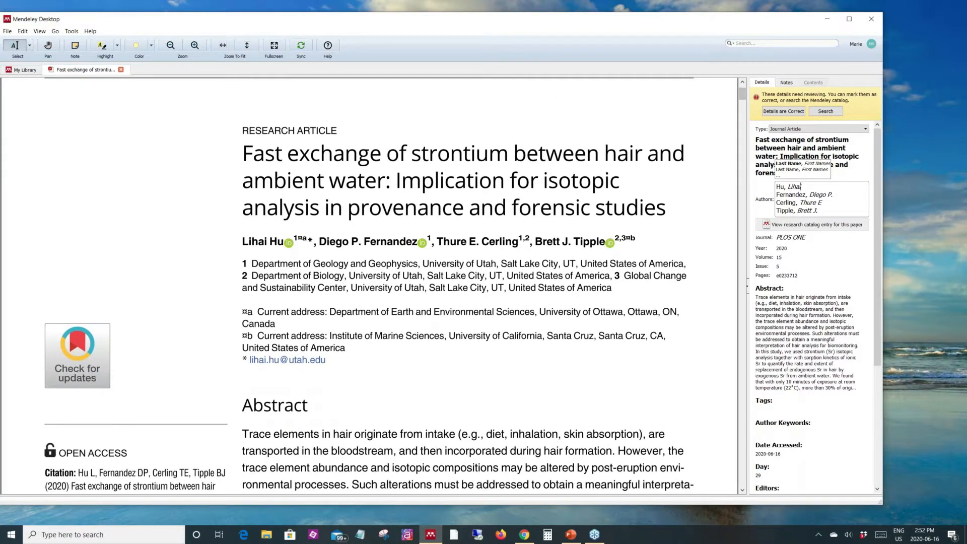
pyautogui.scroll(-4, 369, 286)
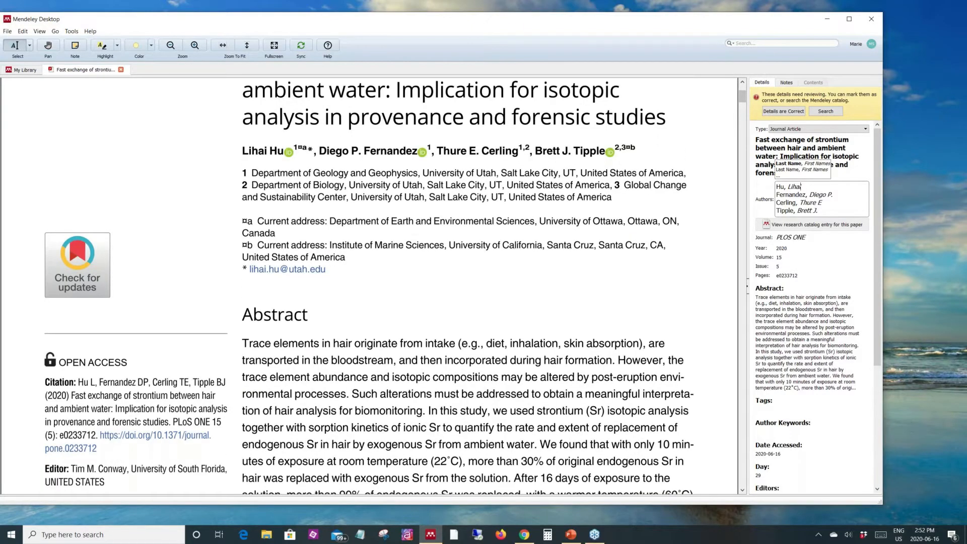
pyautogui.scroll(-4, 369, 286)
pyautogui.scroll(-6, 369, 285)
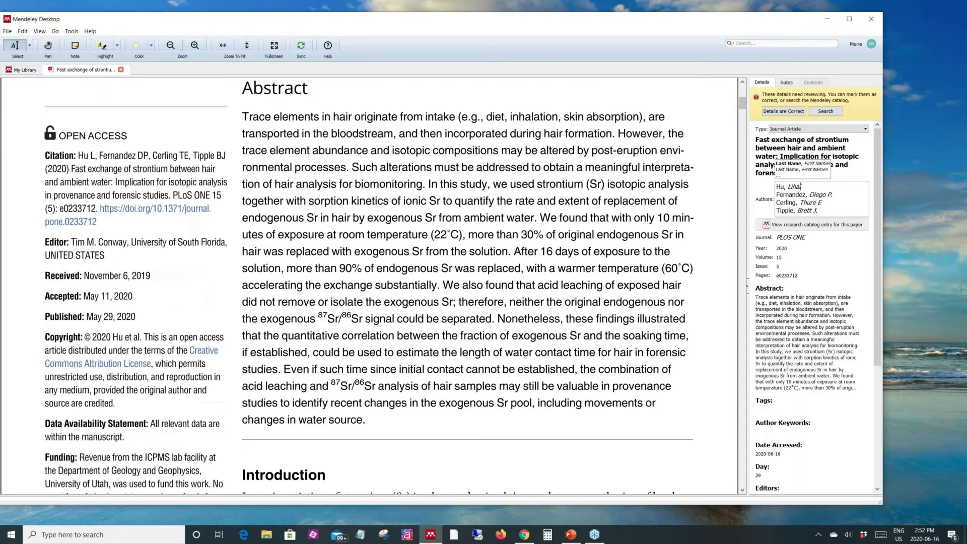
pyautogui.scroll(-1, 506, 263)
pyautogui.scroll(-5, 468, 286)
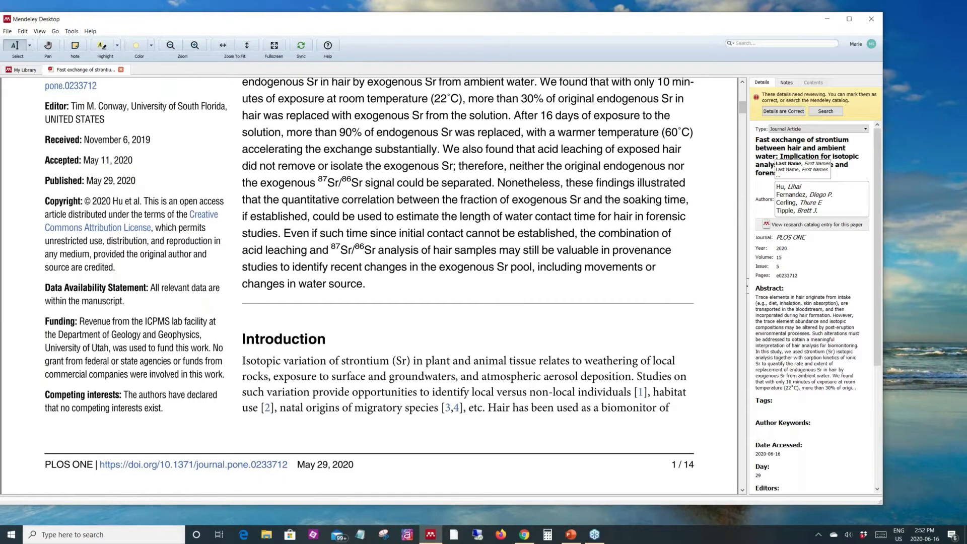
pyautogui.scroll(1, 447, 444)
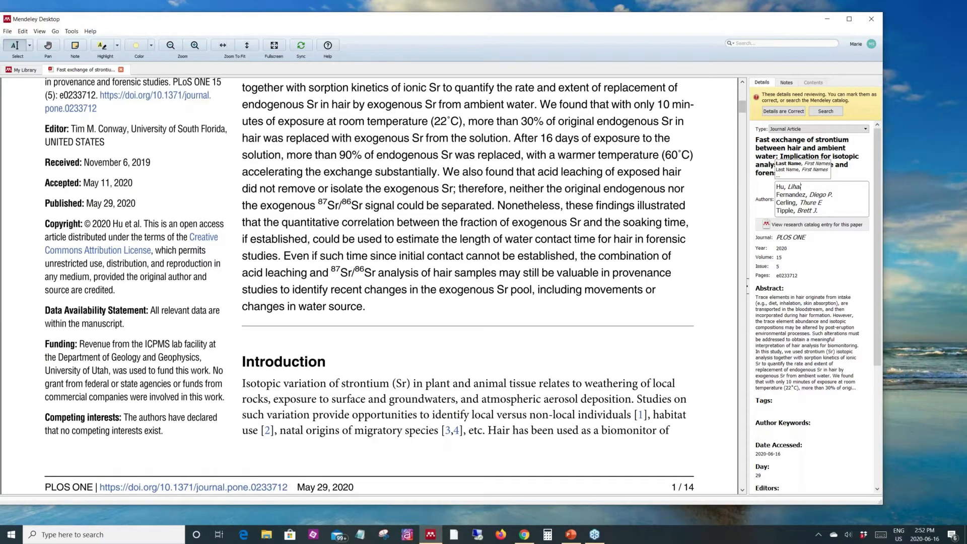
pyautogui.scroll(10, 734, 481)
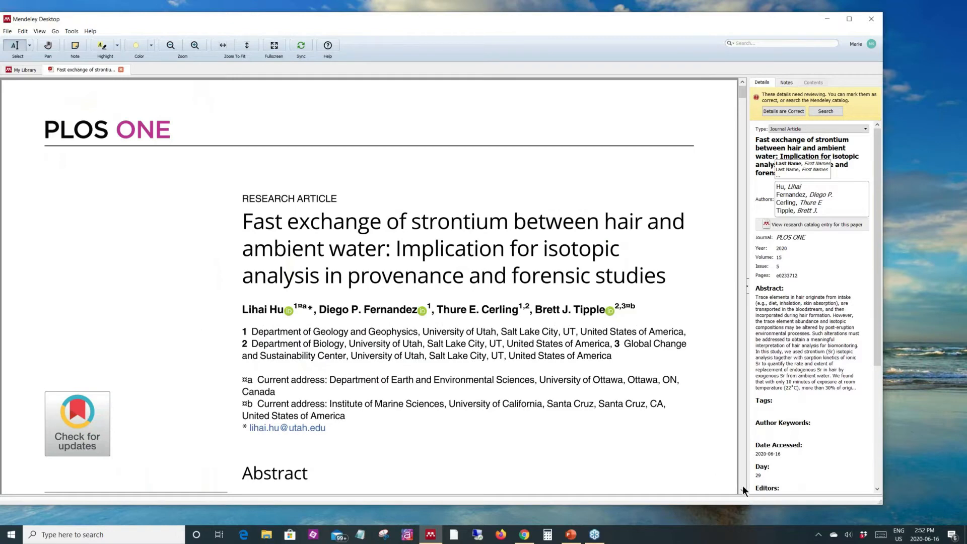
# Compare the citation in the strontium article's PDF with the entry's journal, volume, issue and pages, and close the PDF.
pyautogui.scroll(-15, 742, 485)
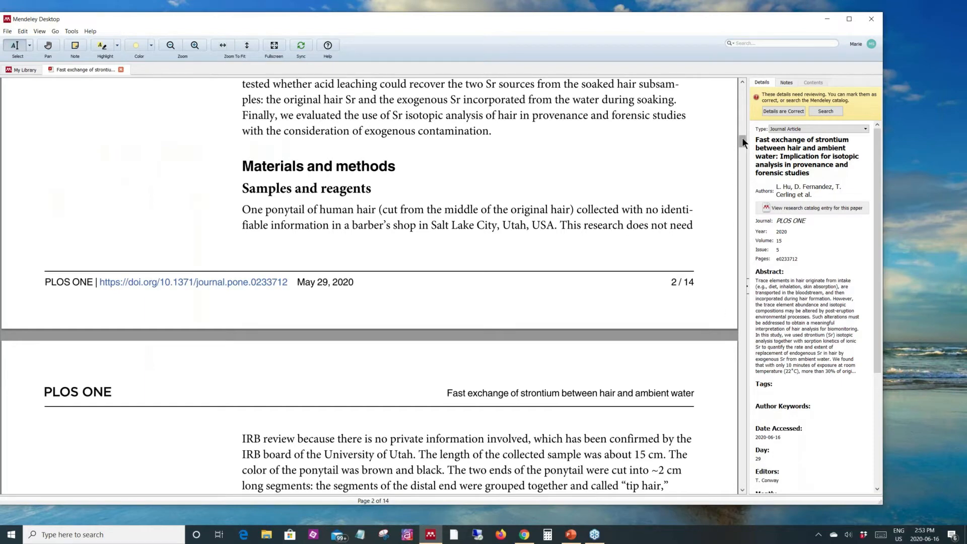
pyautogui.moveTo(743, 141); pyautogui.dragTo(743, 91)
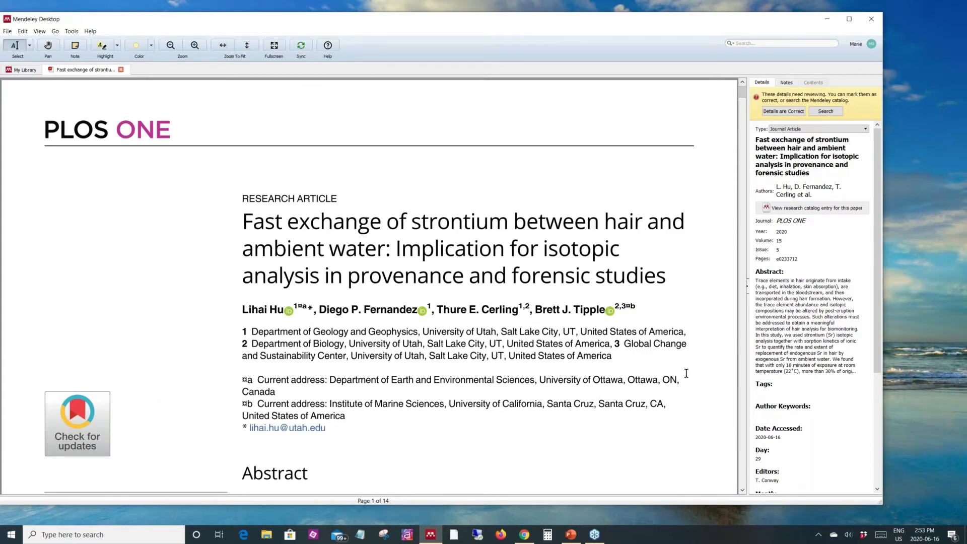
pyautogui.scroll(-1, 686, 373)
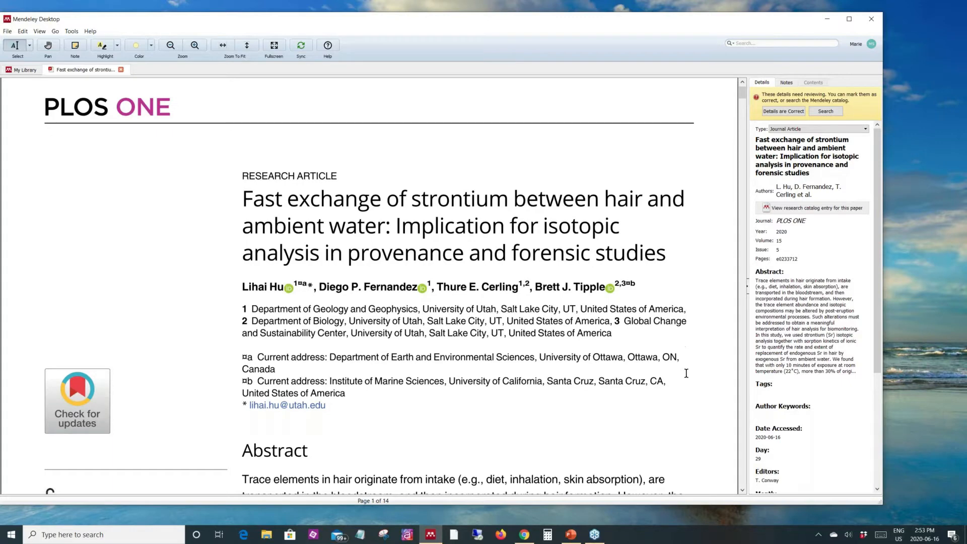
pyautogui.scroll(-3, 686, 373)
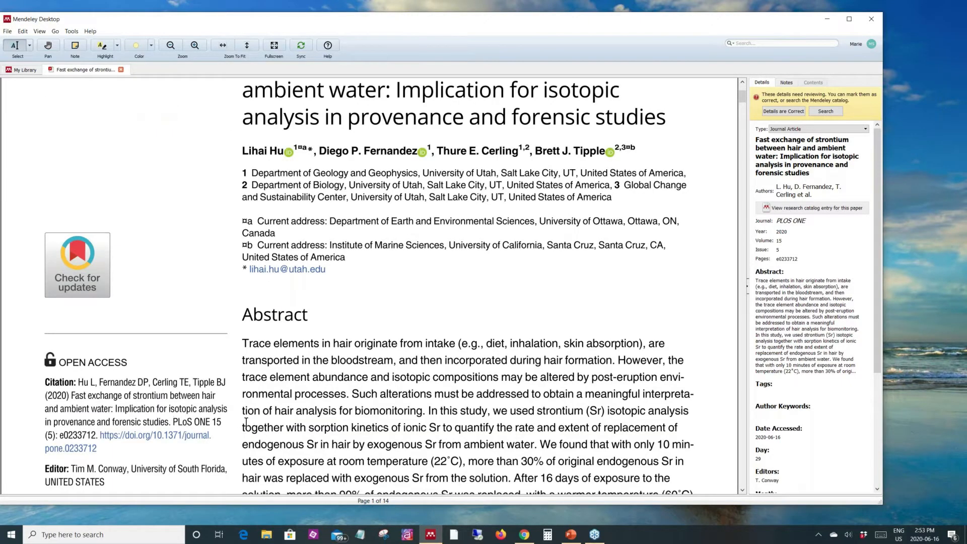
pyautogui.moveTo(246, 422); pyautogui.dragTo(221, 423)
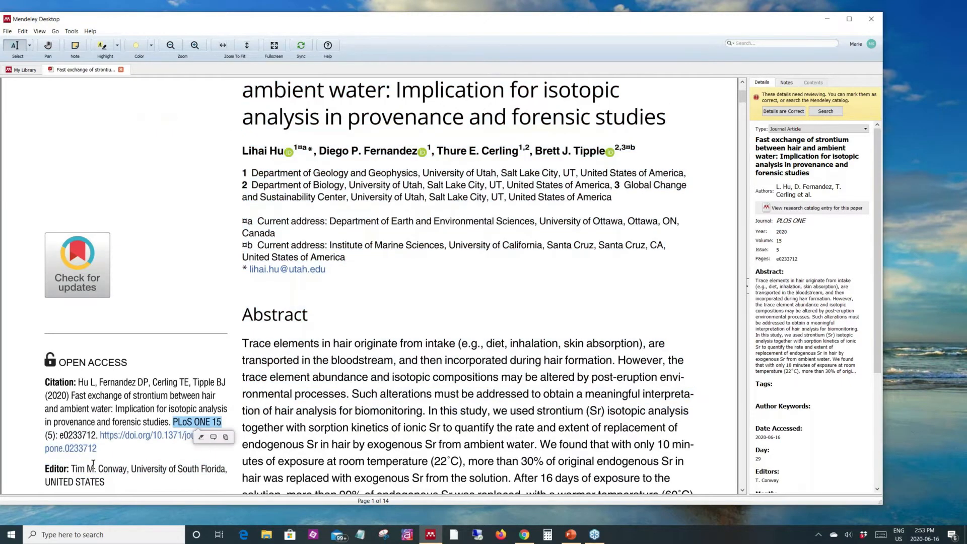
pyautogui.click(115, 454)
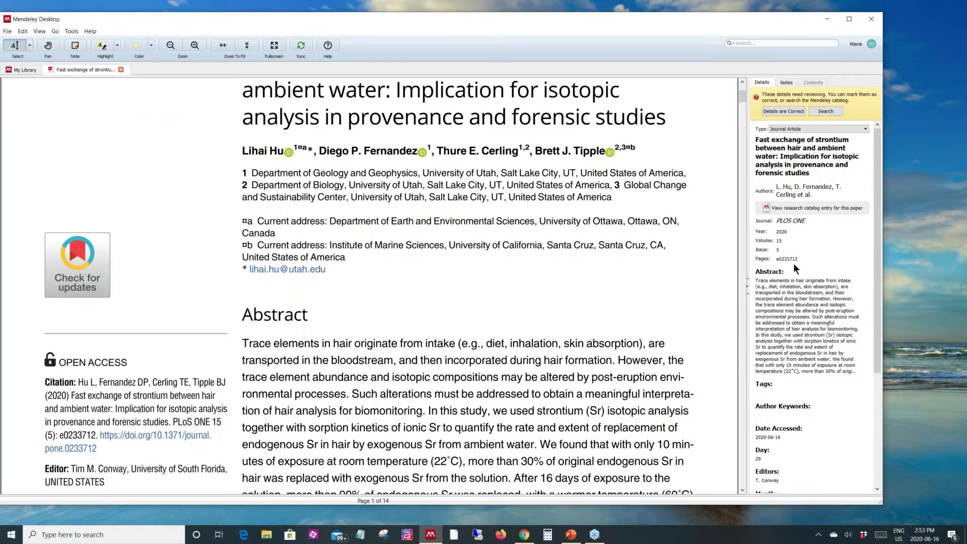
pyautogui.click(957, 39)
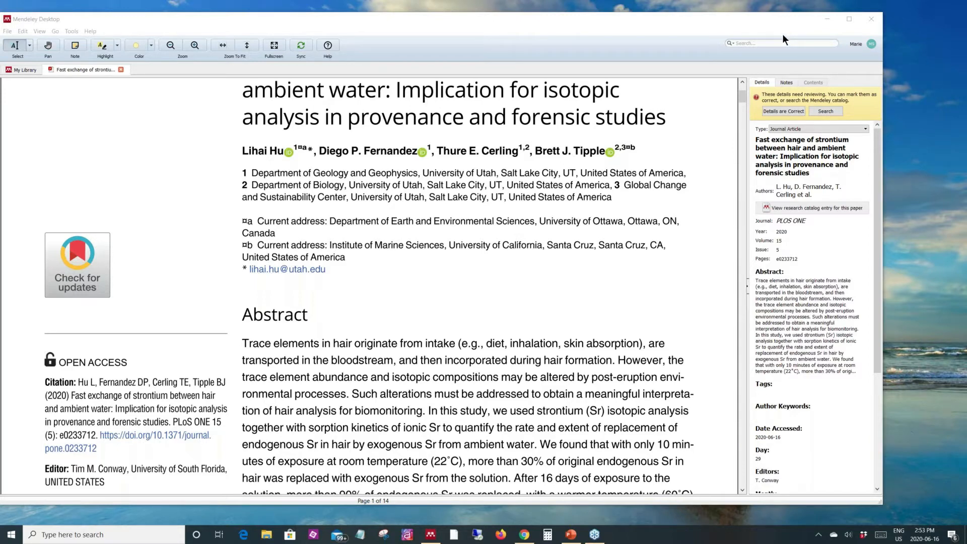
pyautogui.click(809, 258)
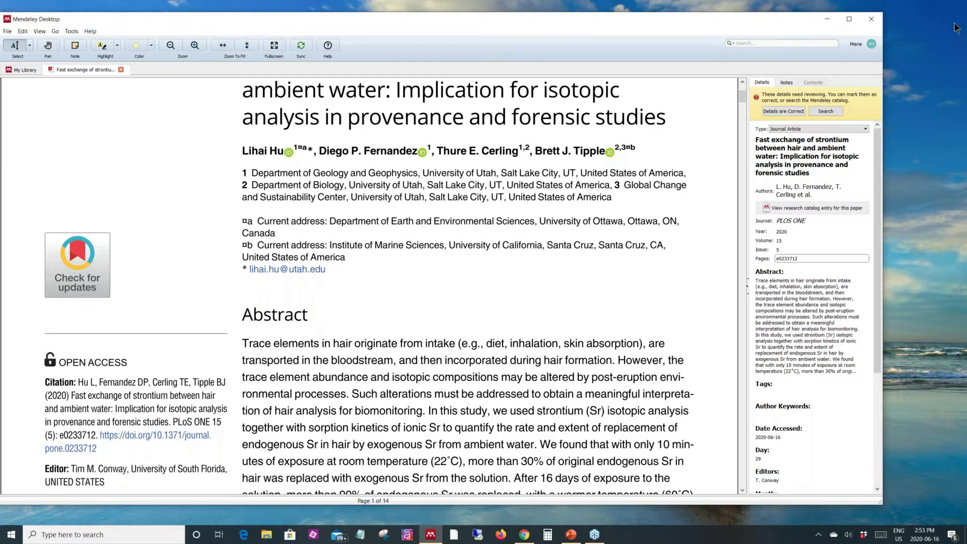
pyautogui.click(958, 42)
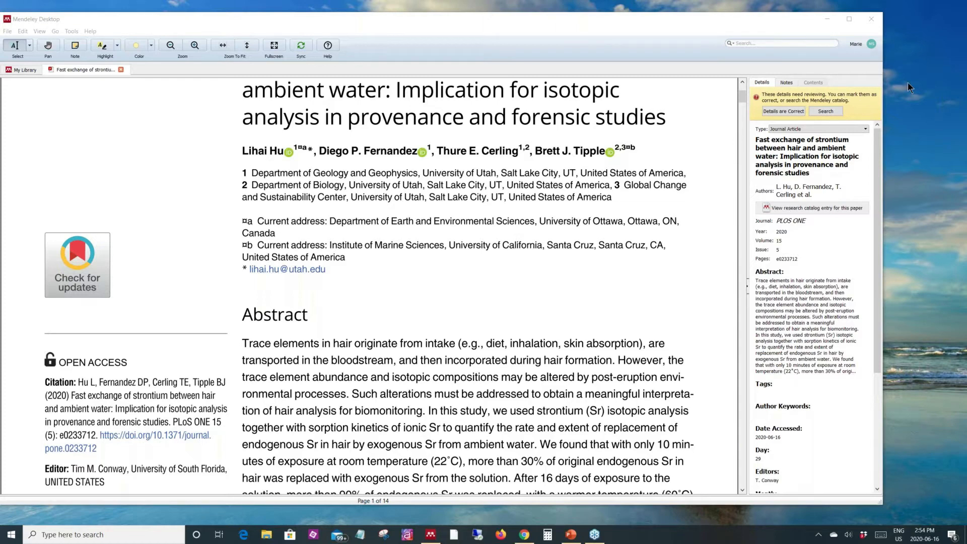
pyautogui.click(120, 70)
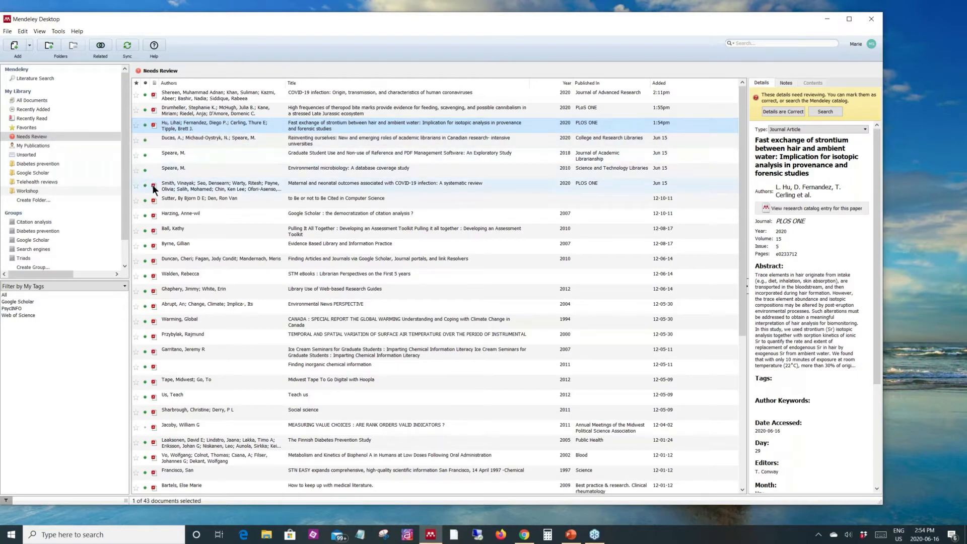
# Check the "Pulling It All Together" entry's empty journal field against the title page of its PDF, and close the PDF.
pyautogui.click(171, 230)
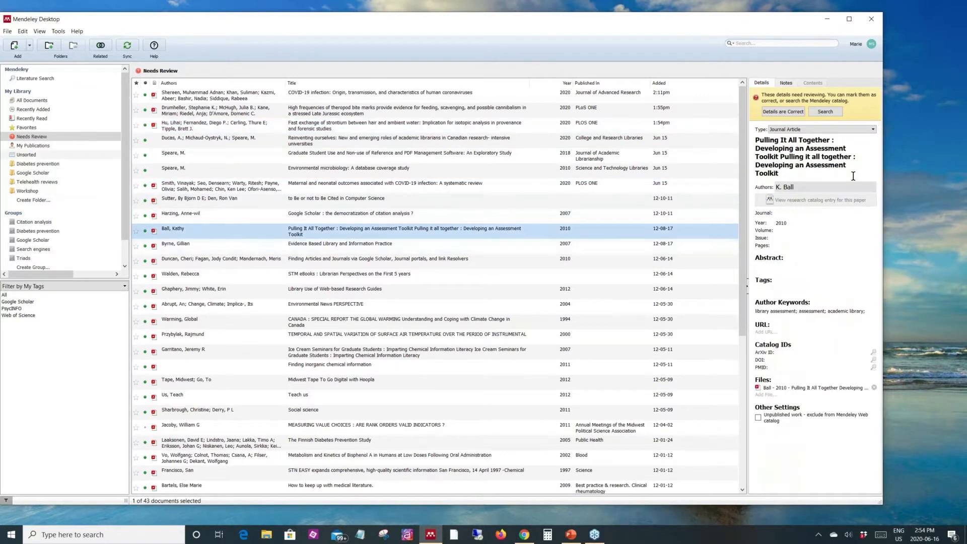
pyautogui.click(784, 213)
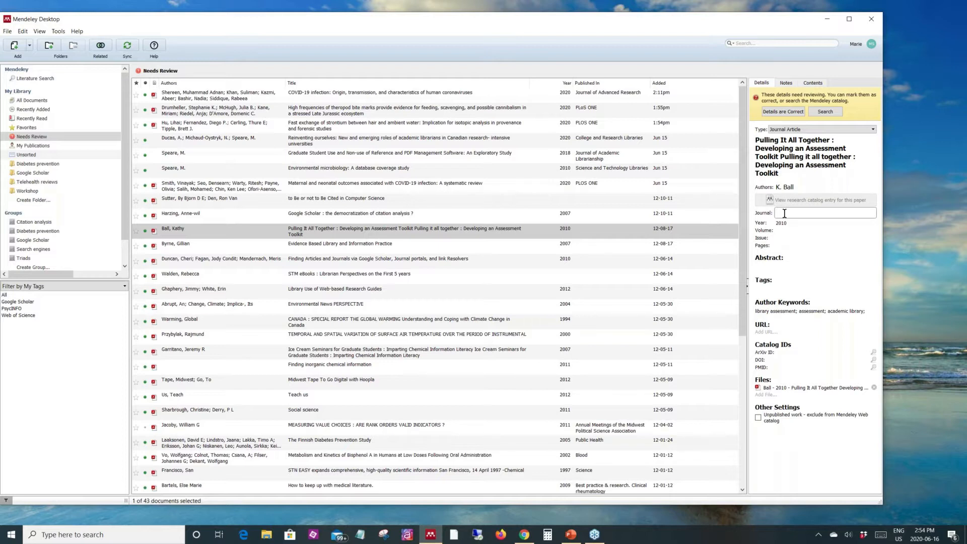
pyautogui.click(150, 230)
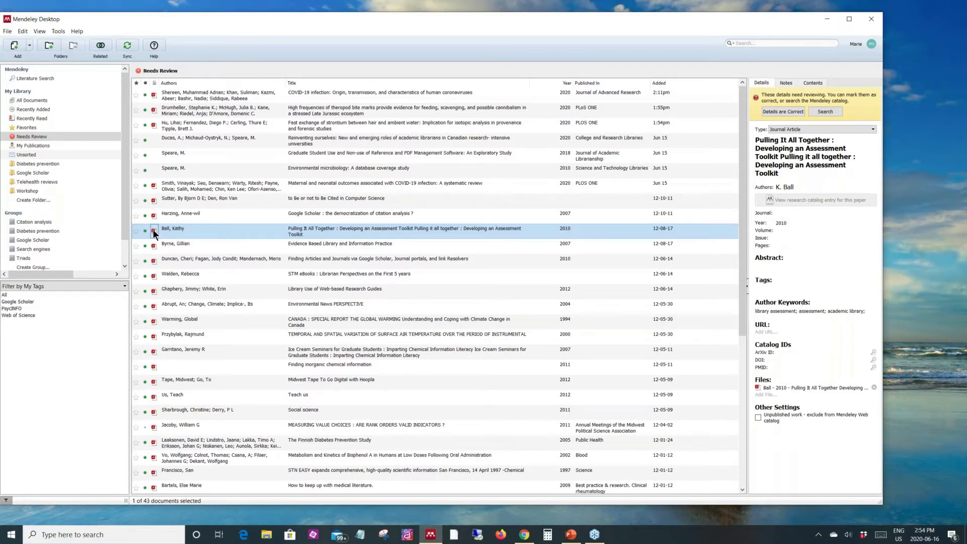
pyautogui.click(154, 230)
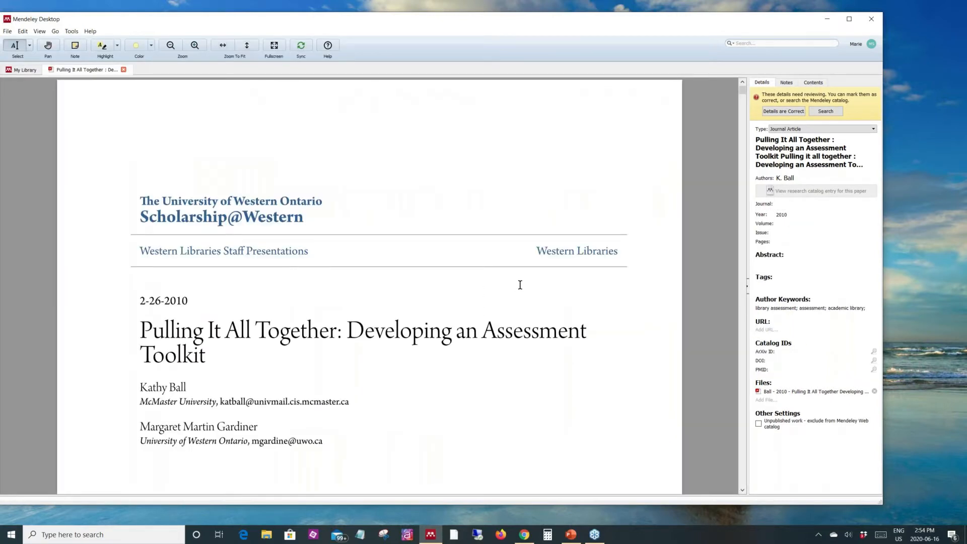
pyautogui.scroll(-1, 499, 277)
pyautogui.scroll(1, 499, 276)
pyautogui.click(123, 69)
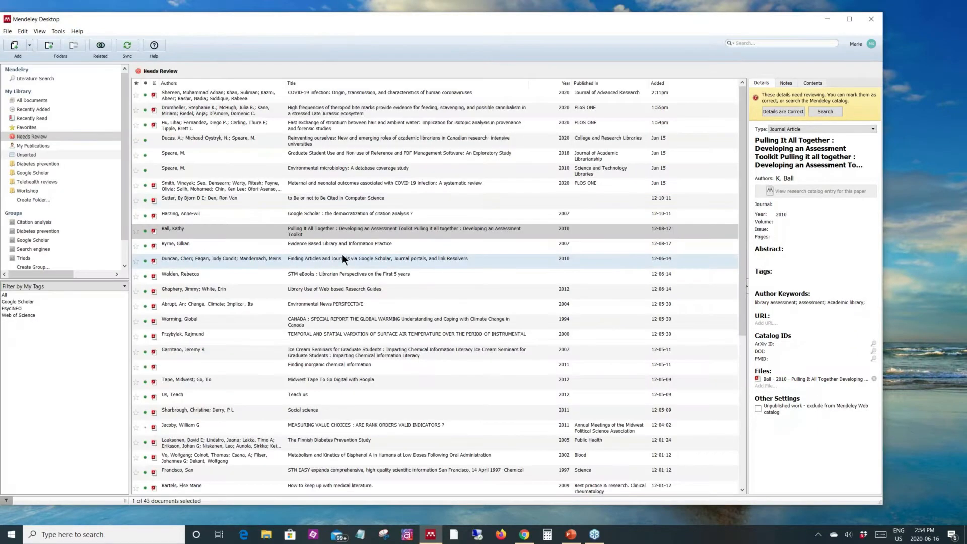
# In the Workshop folder, set the journal of the "Melting Moments" article to Reciel with its PDF open for reference.
pyautogui.click(15, 191)
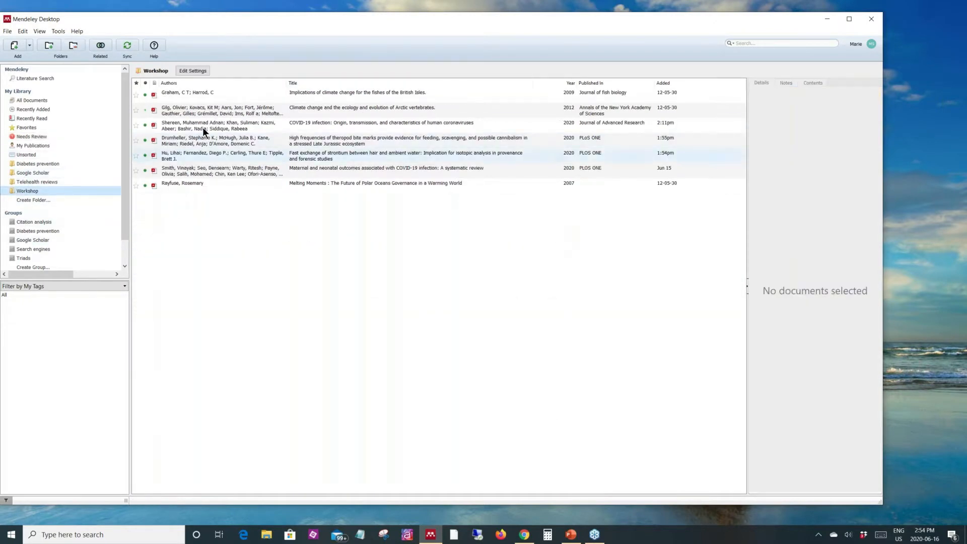
pyautogui.click(154, 185)
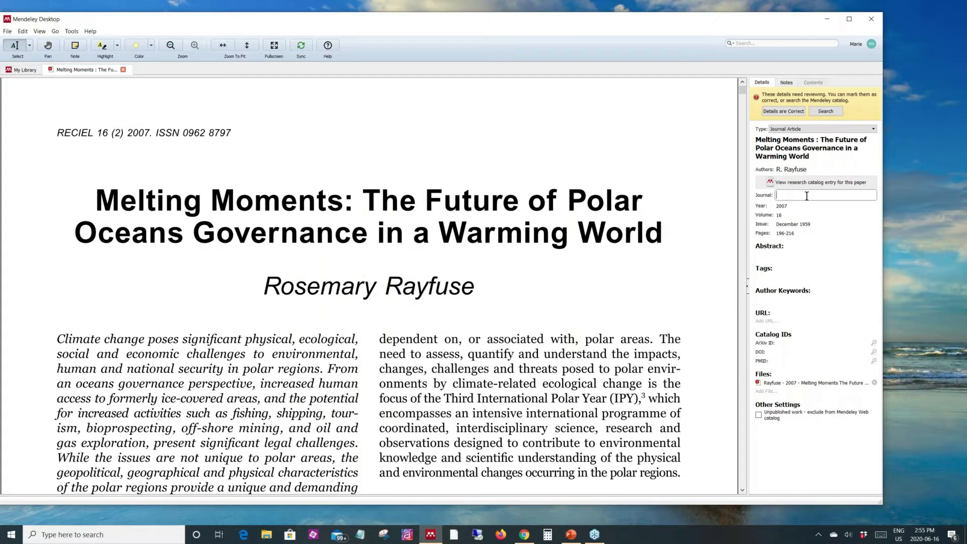
pyautogui.write('Recoe')
pyautogui.press('BackSpace')
pyautogui.press('BackSpace')
pyautogui.write('ie')
pyautogui.click(701, 235)
pyautogui.click(123, 69)
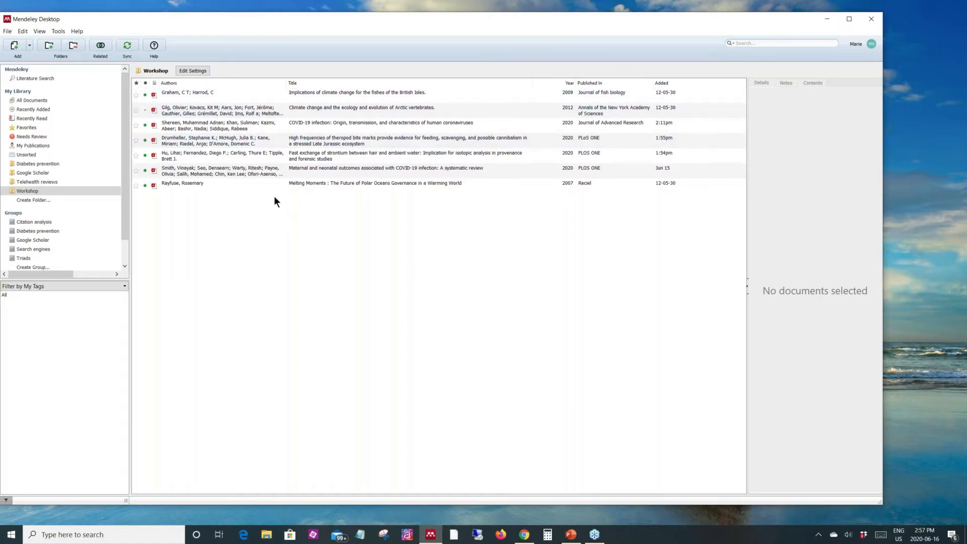
# Return to the references that need review and inspect the details of the entry on surface air temperature variation.
pyautogui.click(20, 135)
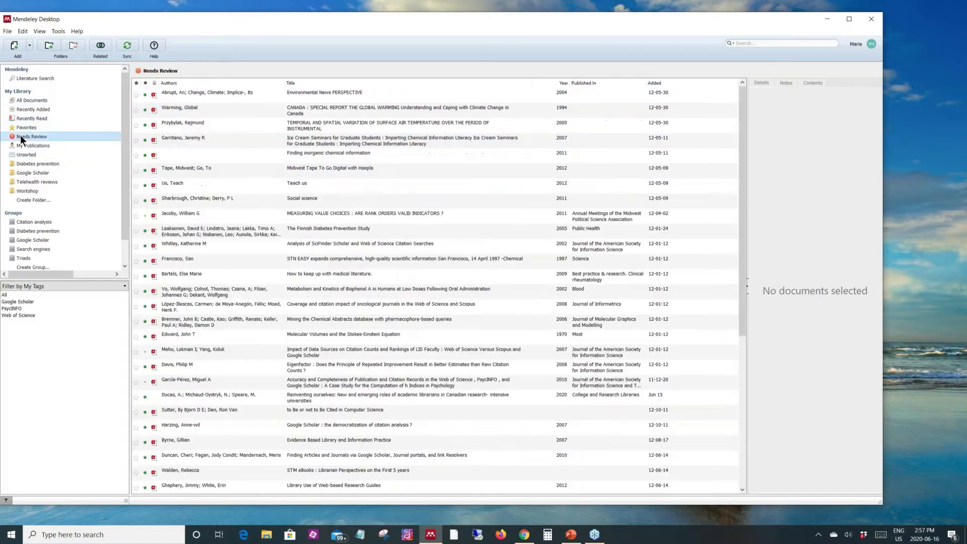
pyautogui.click(176, 123)
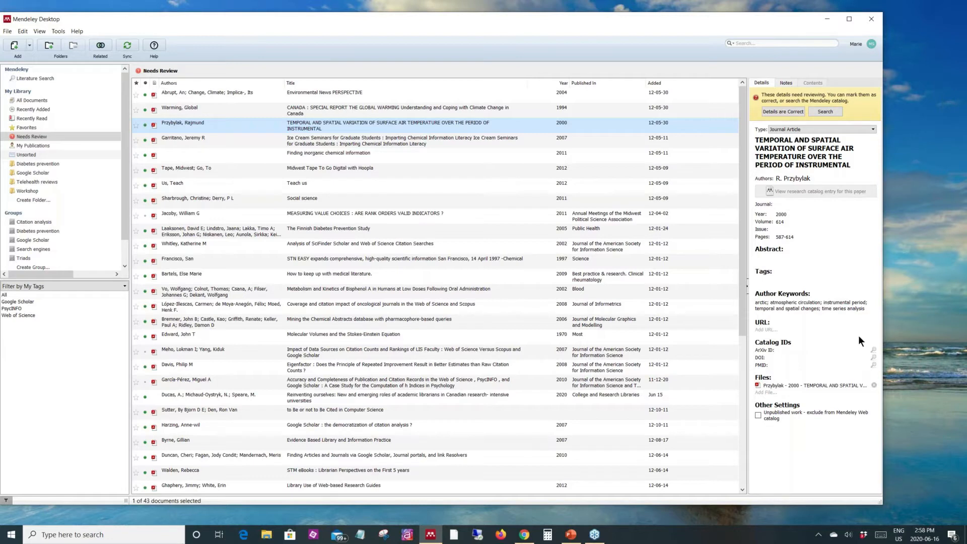
pyautogui.click(791, 368)
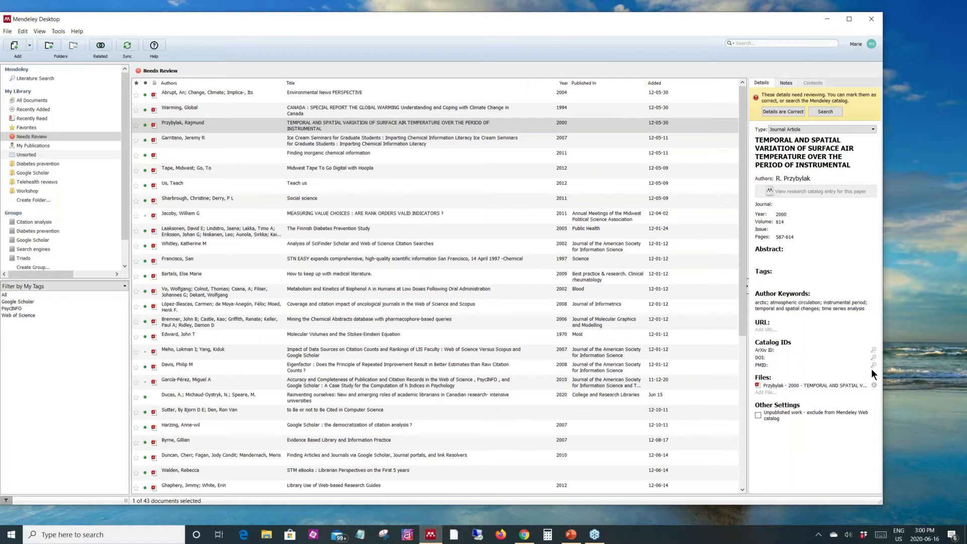
# Start a manually entered reference, widen its dialog and set the document type to Web Page.
pyautogui.click(29, 46)
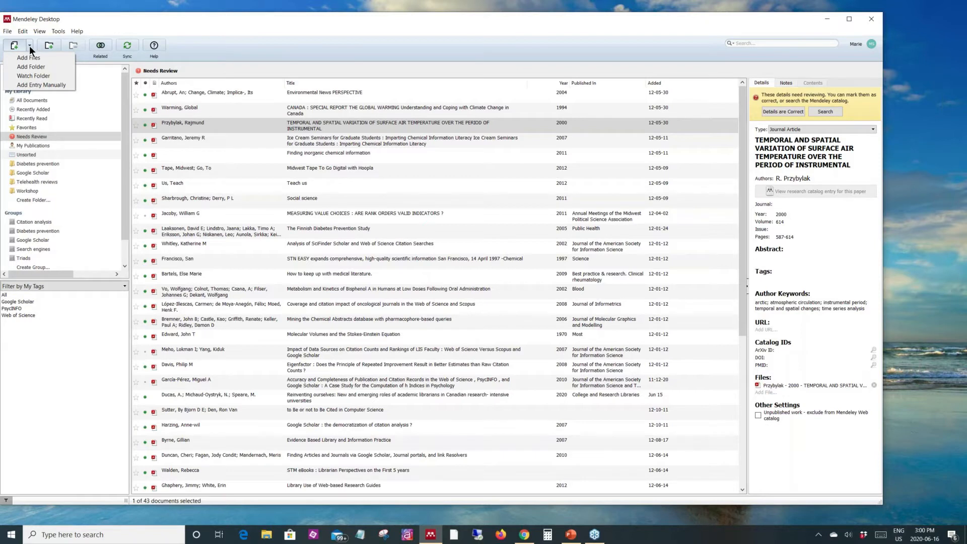
pyautogui.click(48, 85)
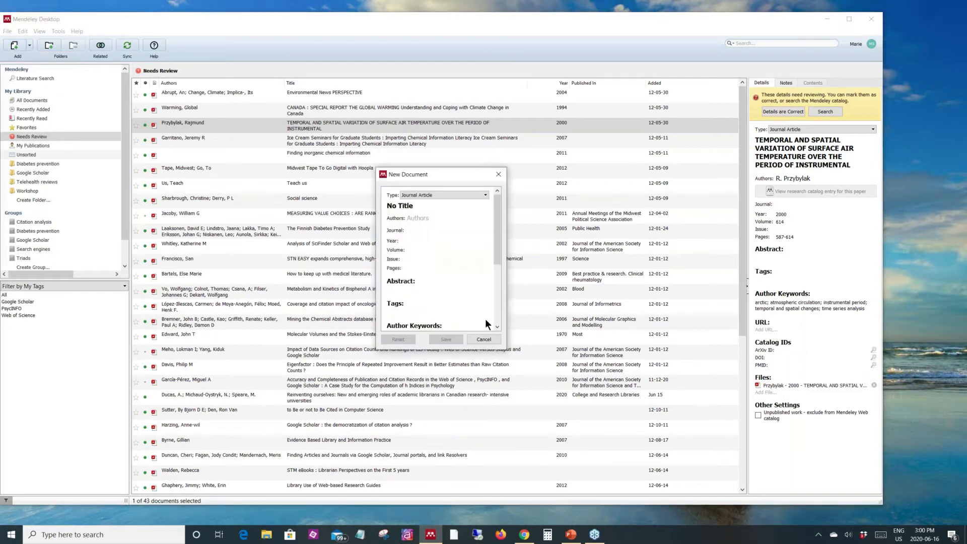
pyautogui.moveTo(504, 303); pyautogui.dragTo(635, 286)
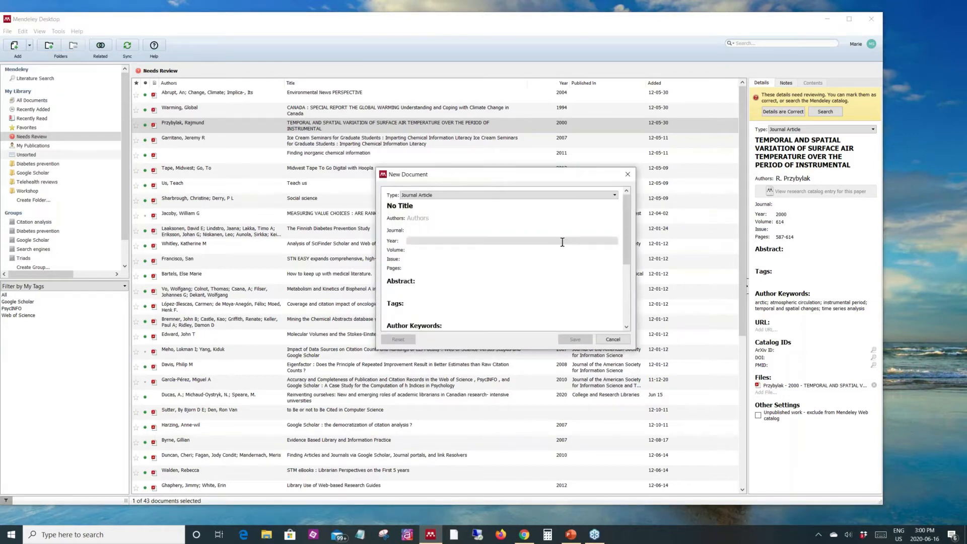
pyautogui.click(600, 195)
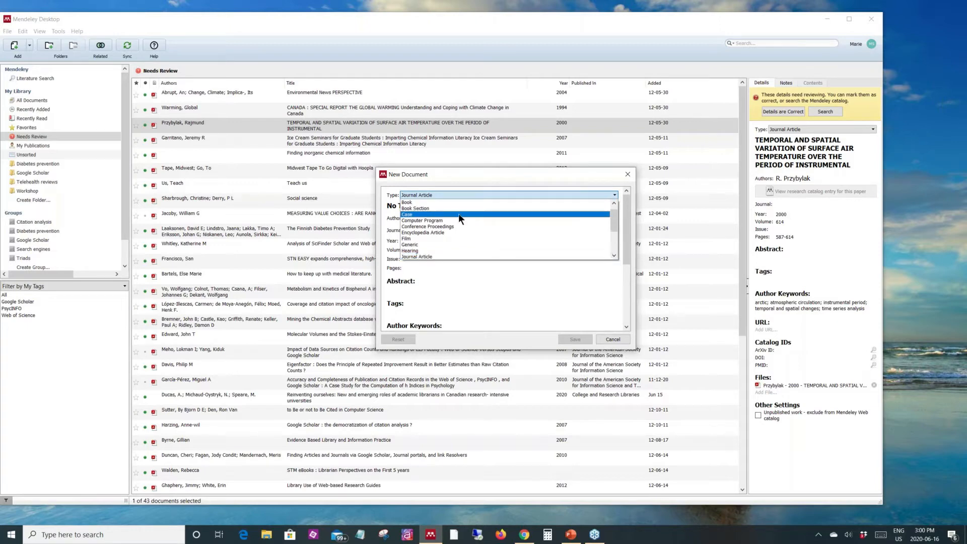
pyautogui.click(416, 209)
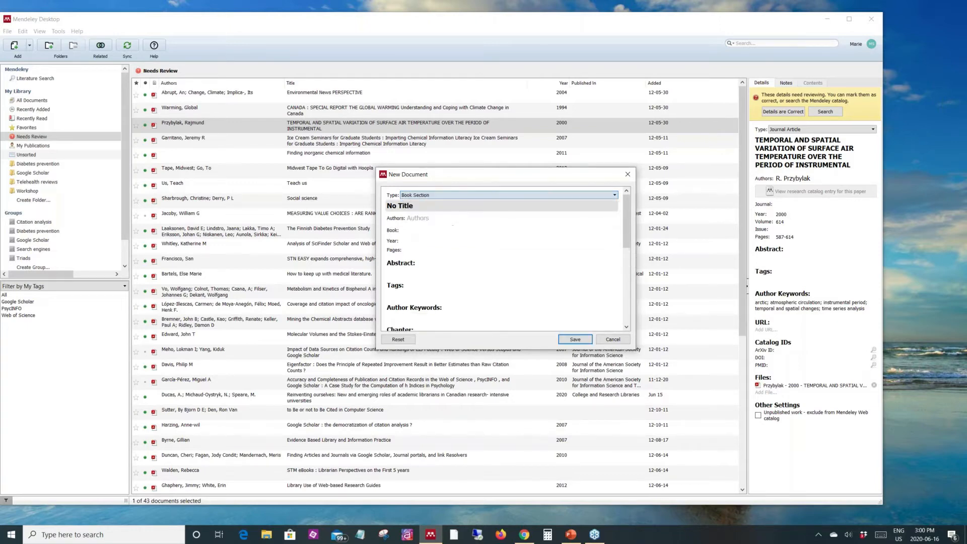
pyautogui.click(441, 193)
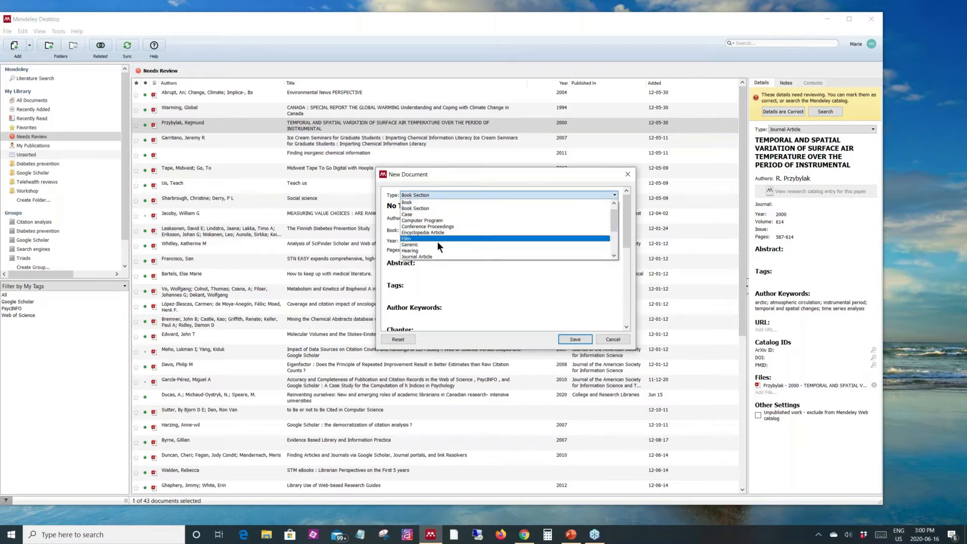
pyautogui.scroll(-2, 428, 250)
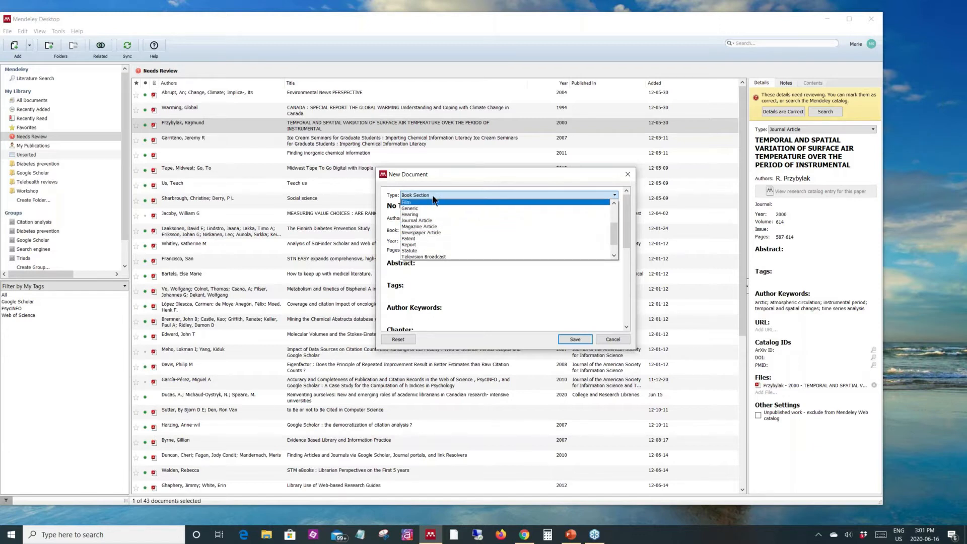
pyautogui.scroll(-1, 428, 252)
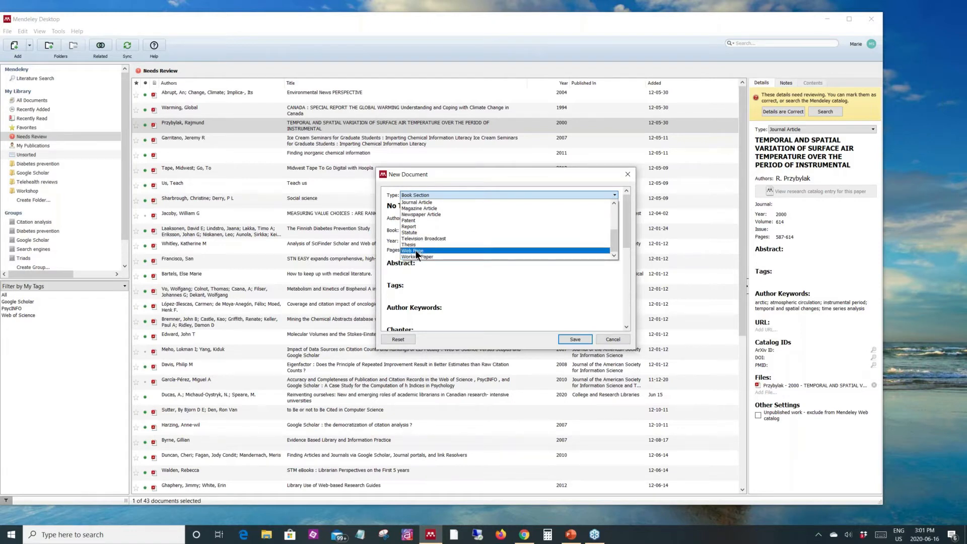
pyautogui.click(416, 250)
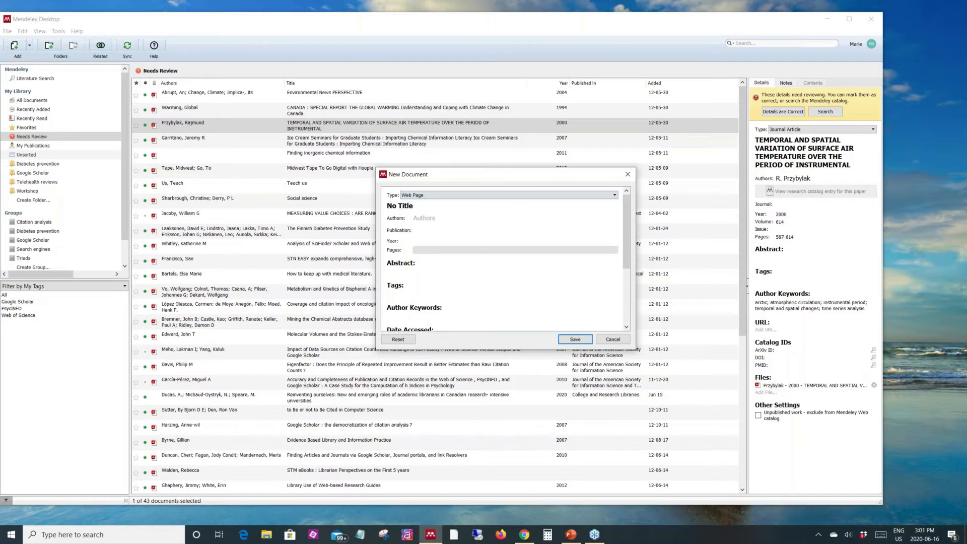
# Title the new web page reference "Canada Healthy Living" and enter Health Canada as its institutional author.
pyautogui.click(415, 204)
pyautogui.moveTo(415, 204); pyautogui.dragTo(370, 202)
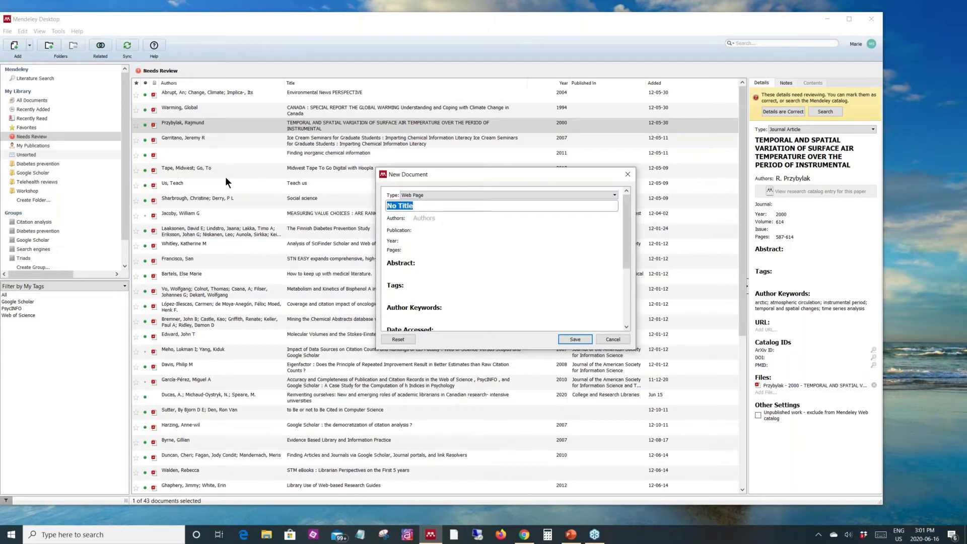
pyautogui.write('Canada Healthy Living')
pyautogui.click(445, 216)
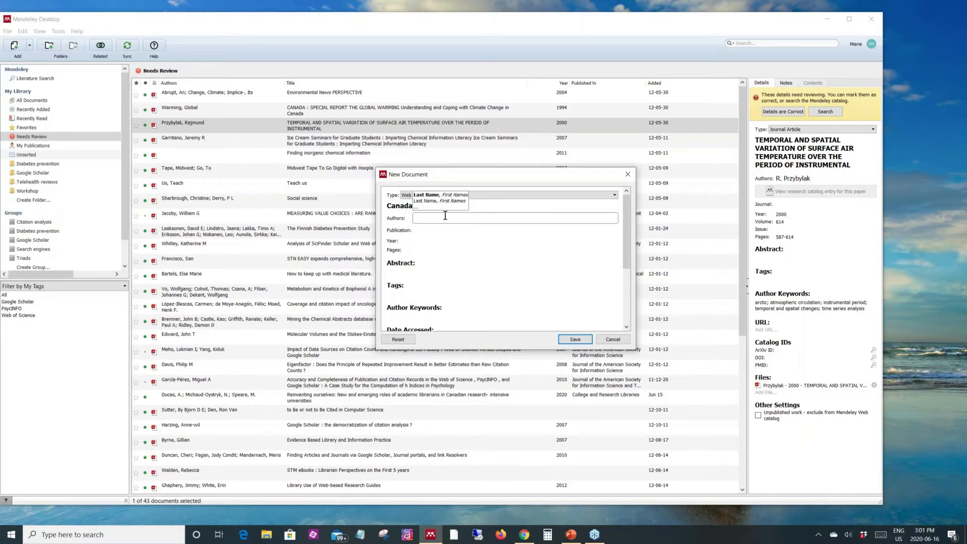
pyautogui.write('Hea')
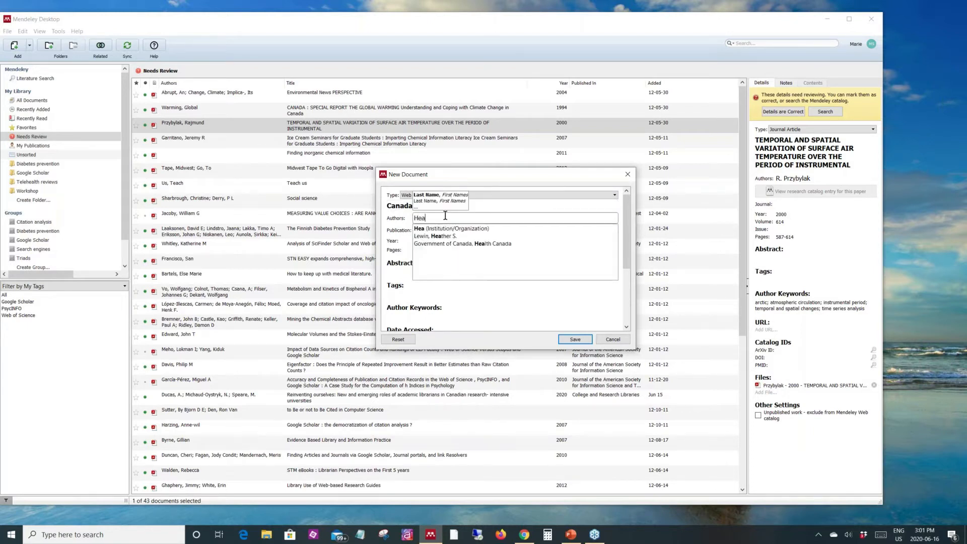
pyautogui.write('lth Canada')
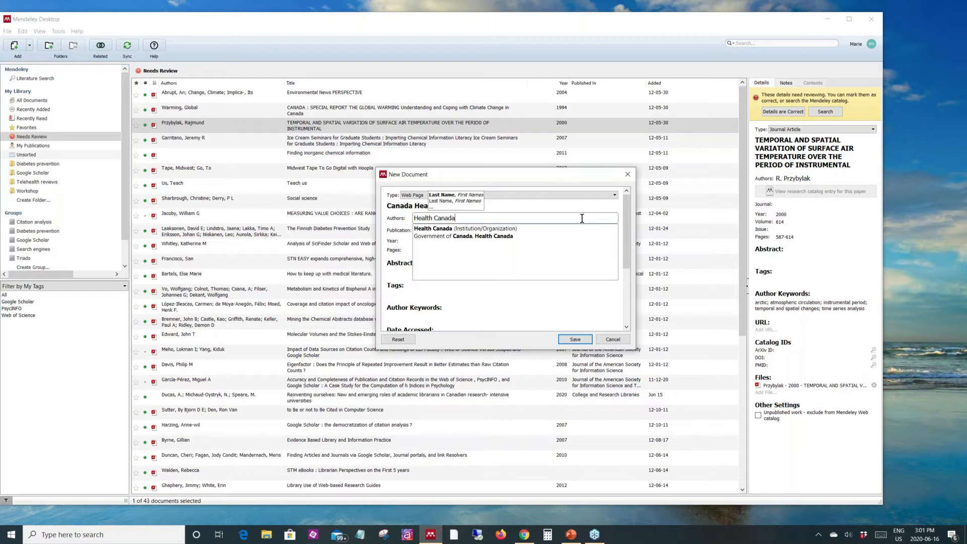
pyautogui.click(492, 230)
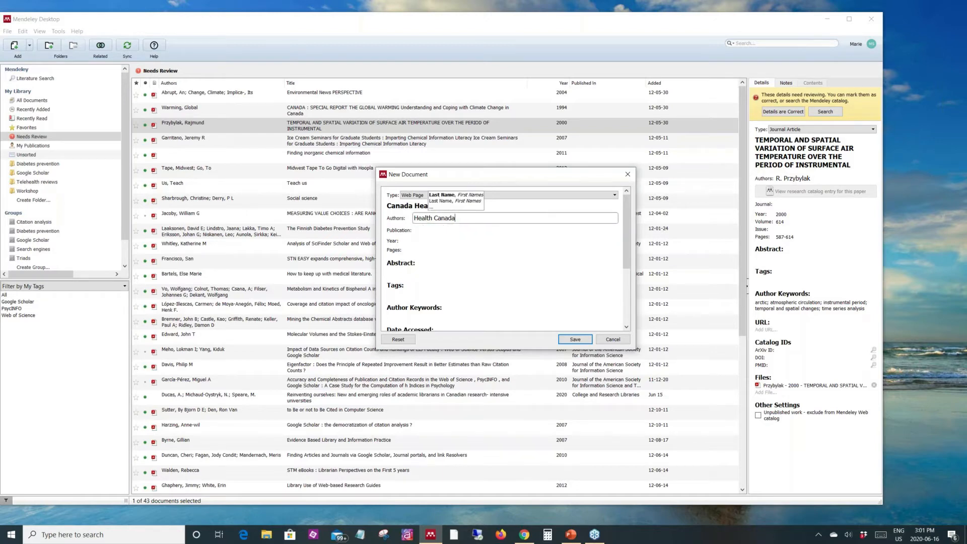
# Set the year of the Health Canada web page reference to 2020.
pyautogui.click(423, 230)
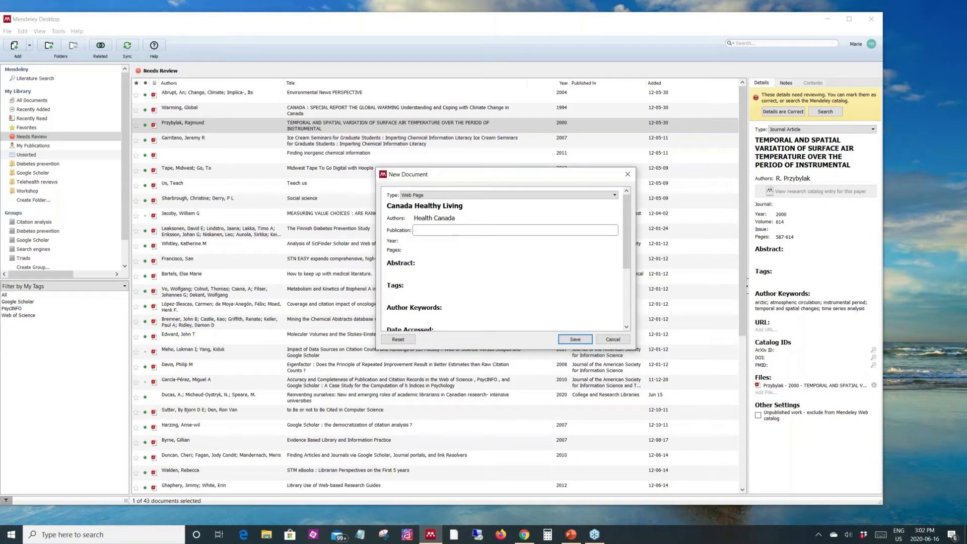
pyautogui.click(423, 241)
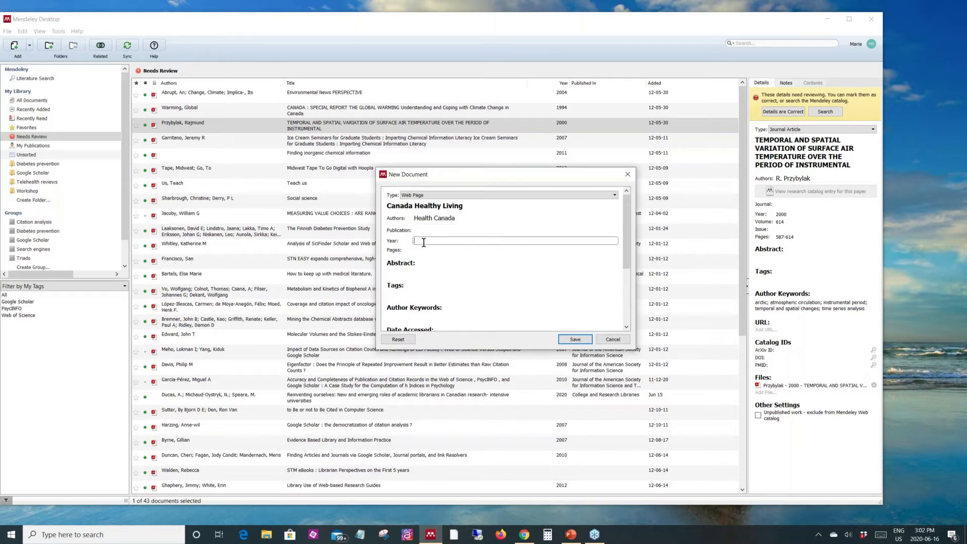
pyautogui.write('2020')
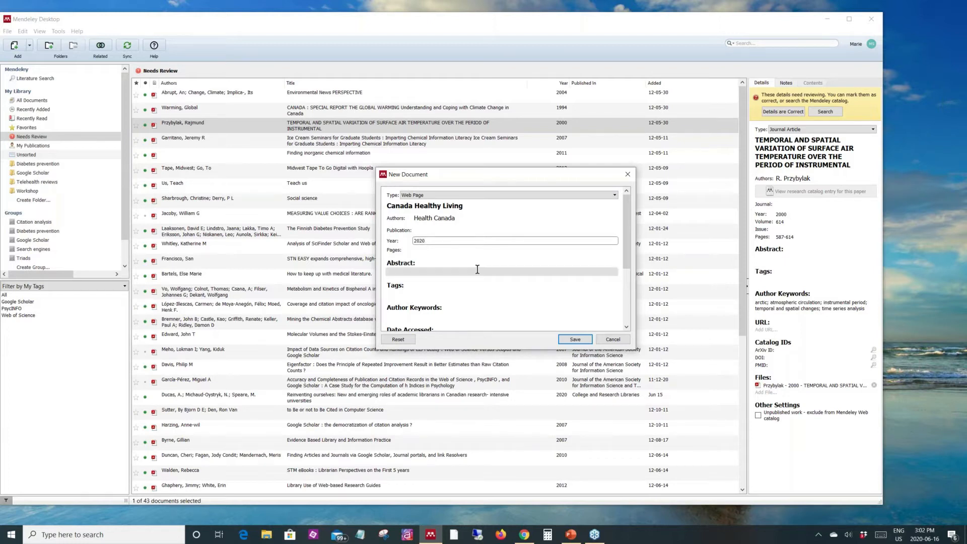
pyautogui.scroll(-1, 477, 269)
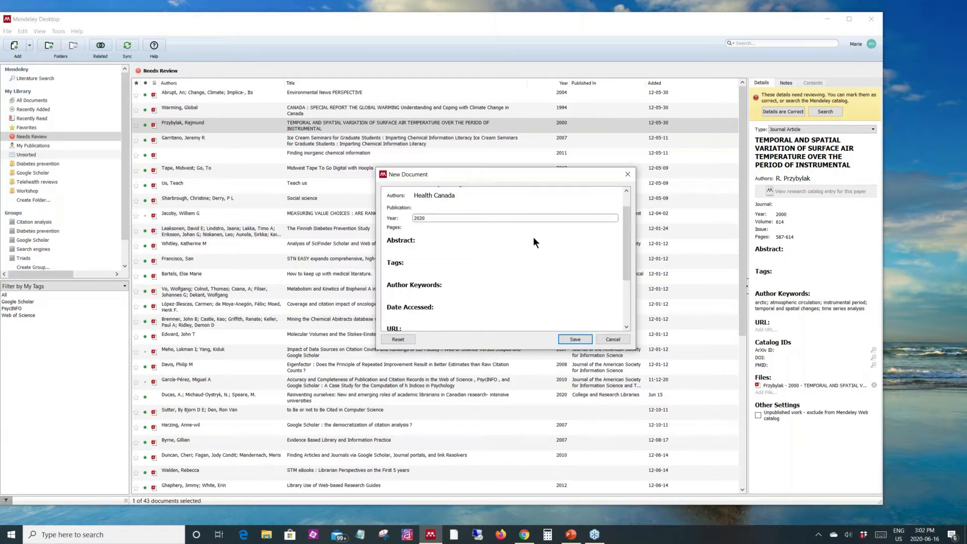
pyautogui.press('Tab')
pyautogui.press('Tab')
pyautogui.press('Tab')
pyautogui.press('Tab')
pyautogui.press('Tab')
pyautogui.press('Tab')
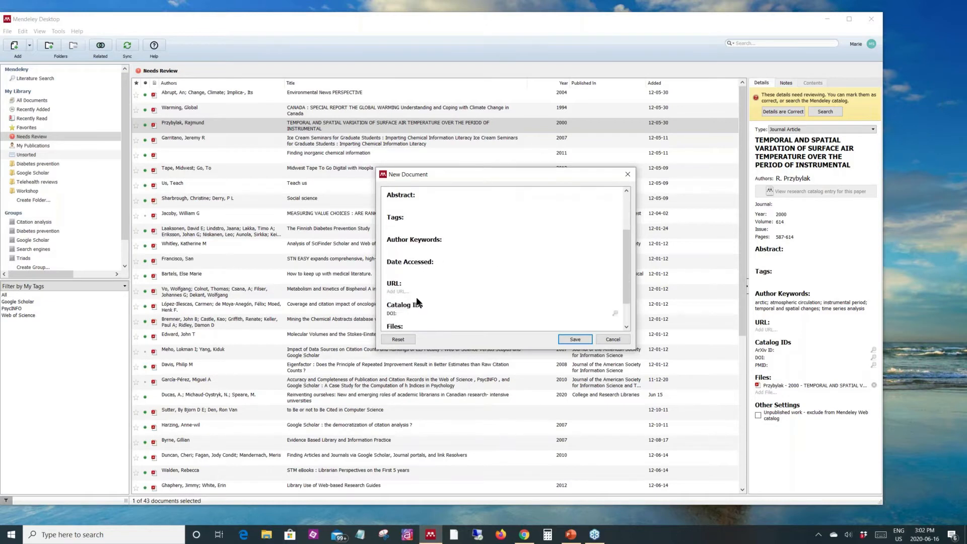
pyautogui.write('http://www.canadahealth.gc.ca')
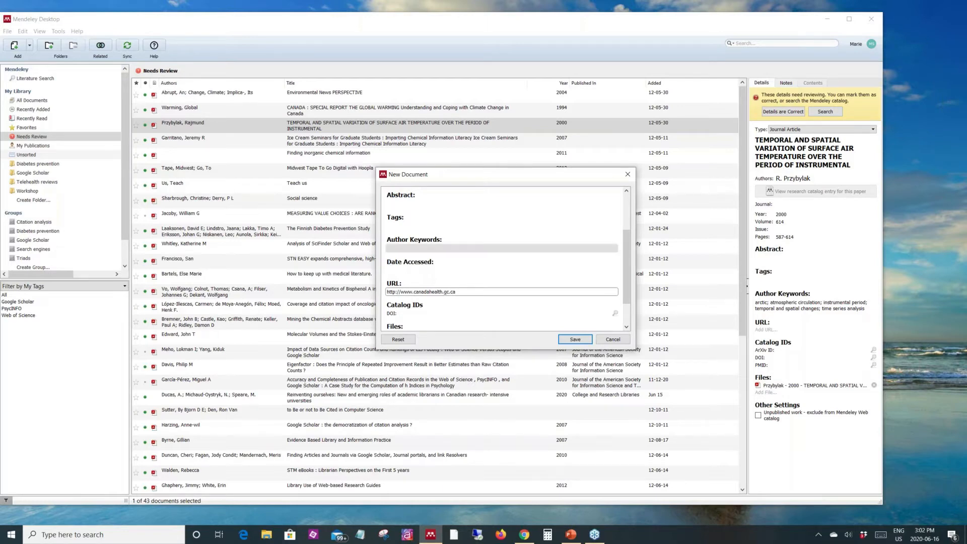
# Set the web page reference's access date to June 16, 2020 and save the new reference to the library.
pyautogui.click(416, 271)
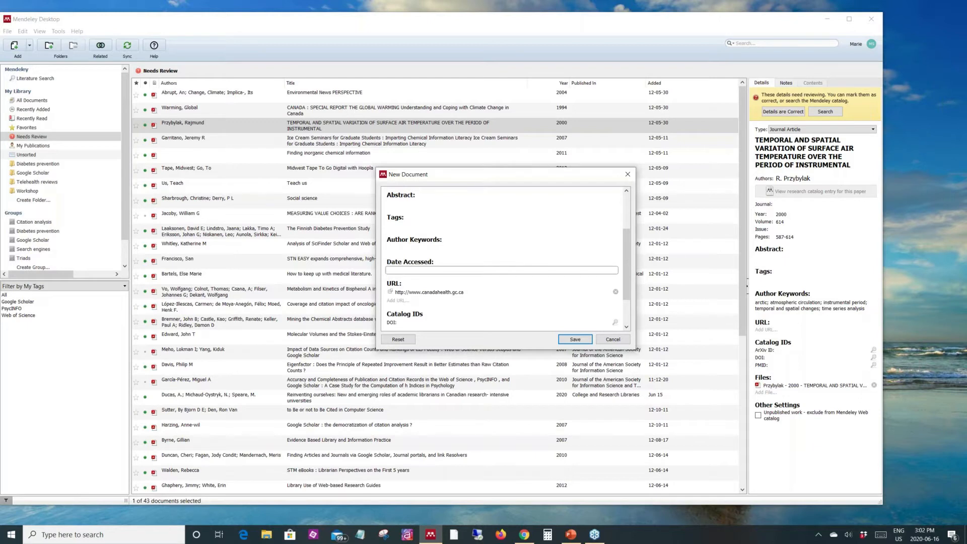
pyautogui.write('June 16, 2020')
pyautogui.scroll(4, 519, 263)
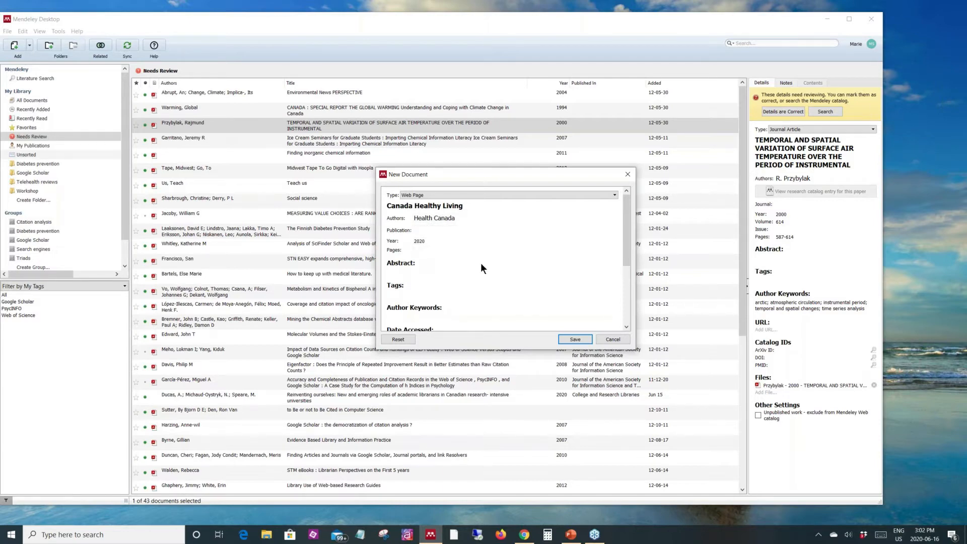
pyautogui.click(575, 340)
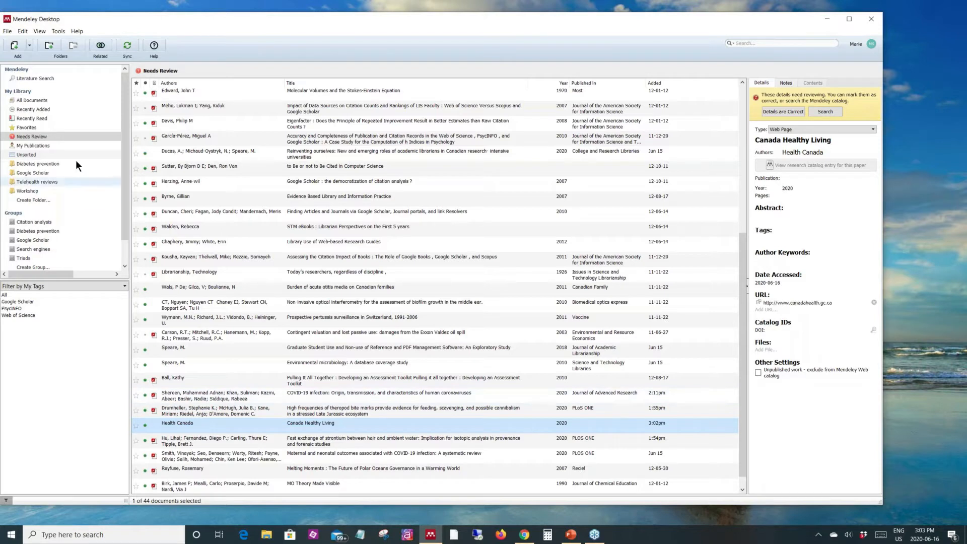
pyautogui.click(29, 45)
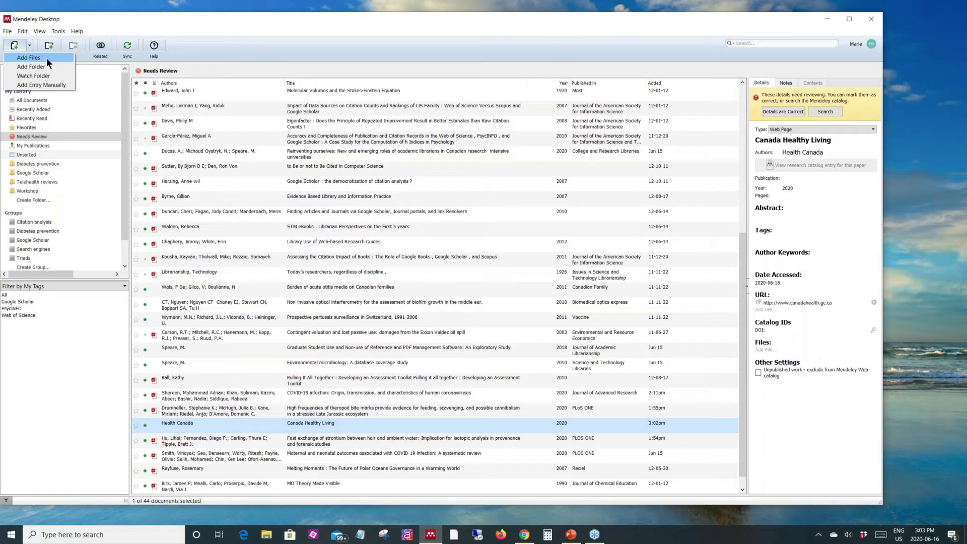
pyautogui.click(46, 59)
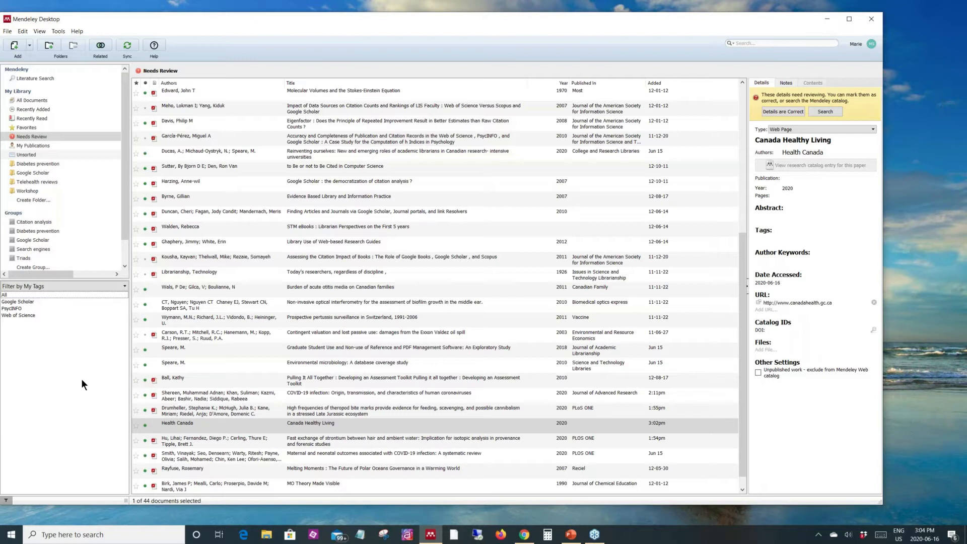
pyautogui.click(30, 45)
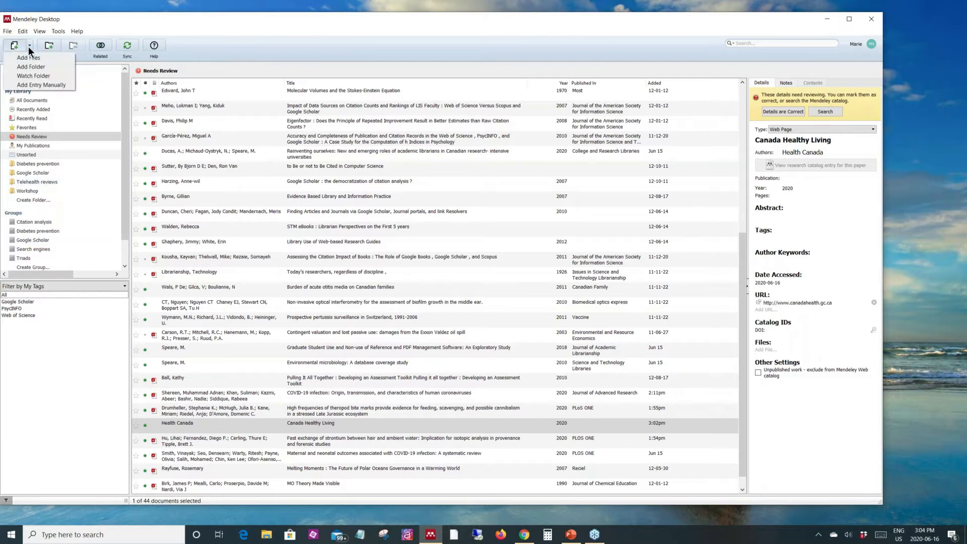
pyautogui.click(26, 84)
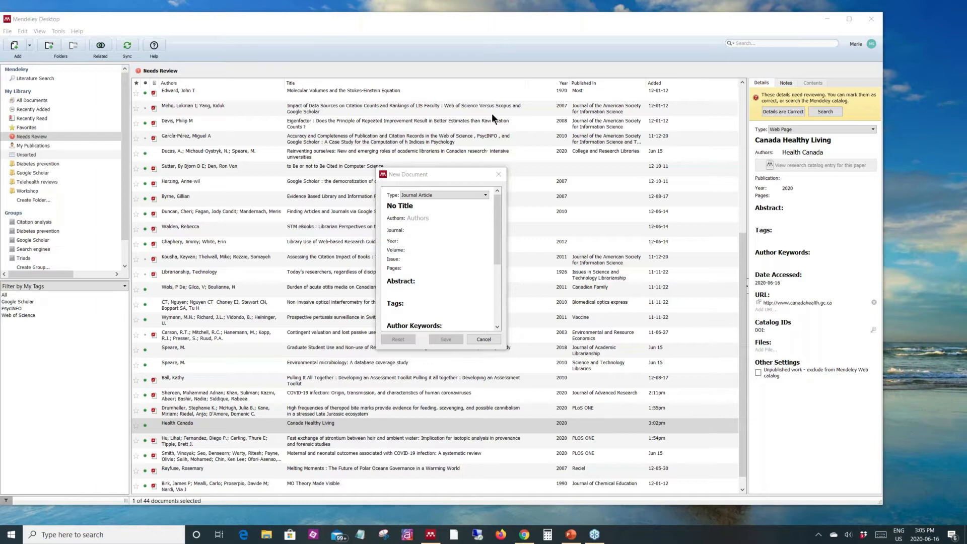
pyautogui.click(496, 175)
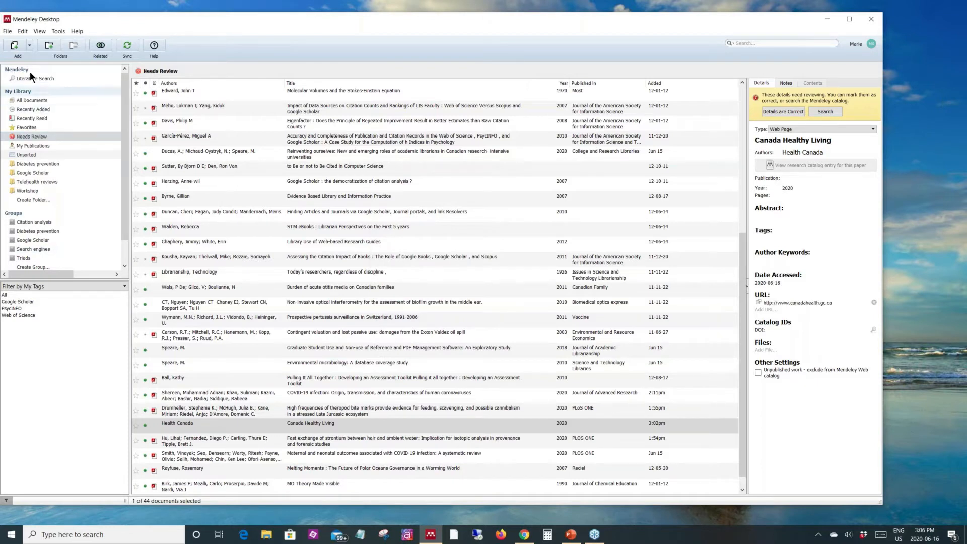
pyautogui.click(30, 43)
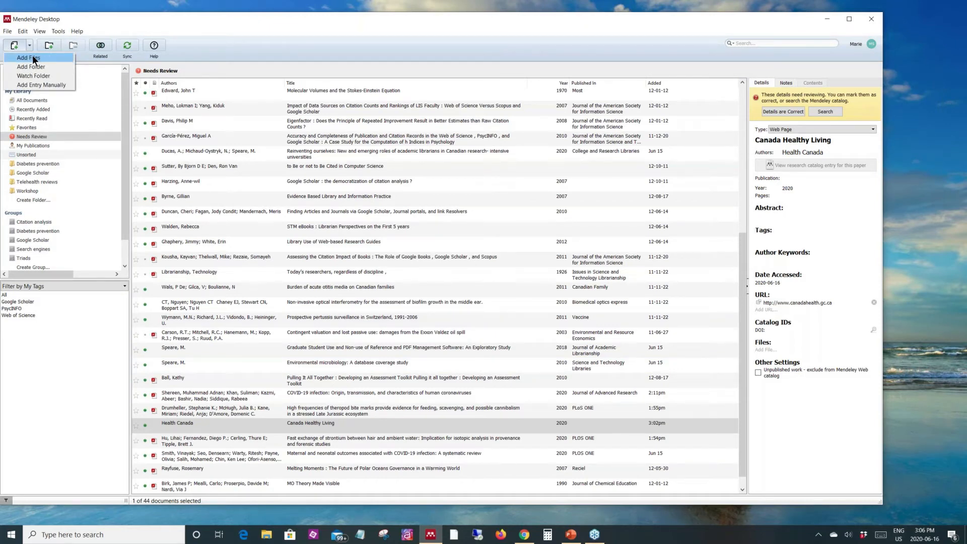
pyautogui.click(30, 43)
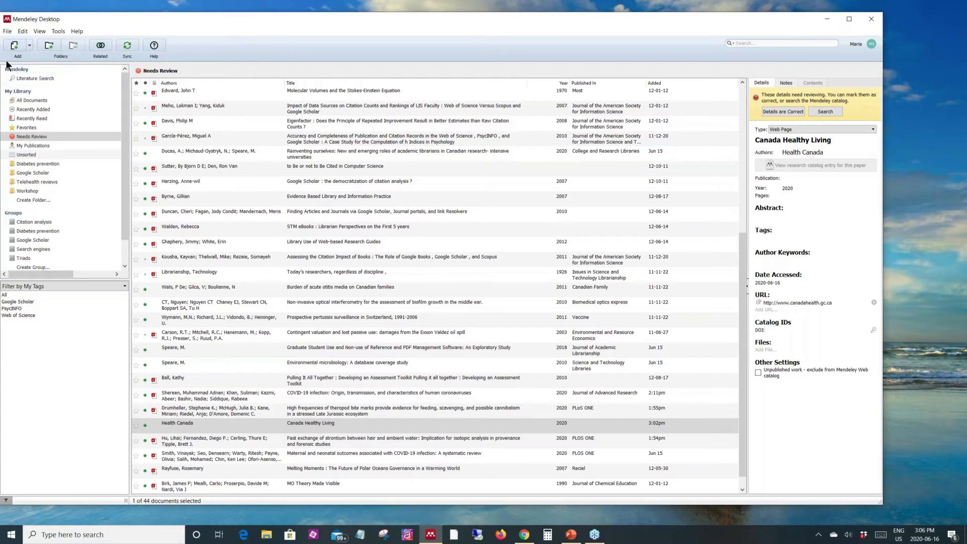
pyautogui.click(28, 45)
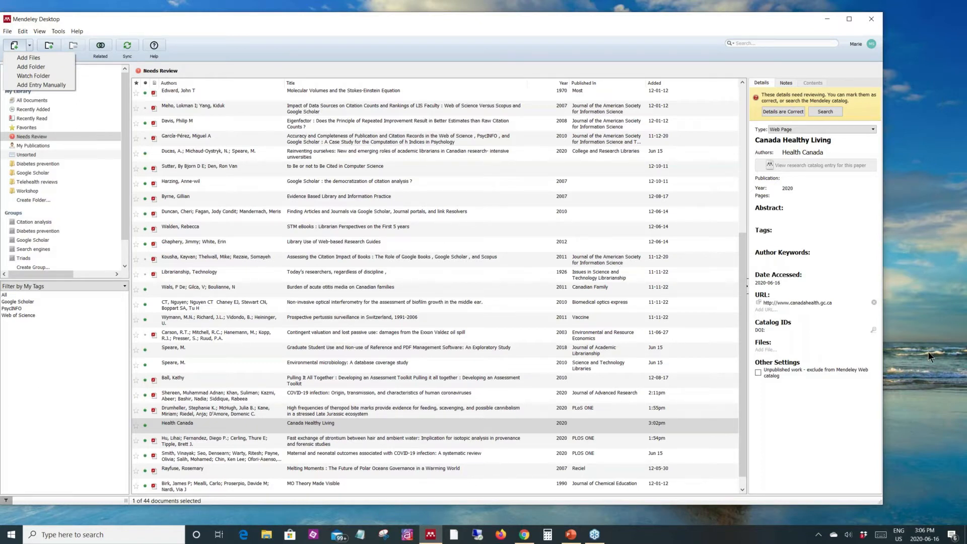
pyautogui.click(80, 374)
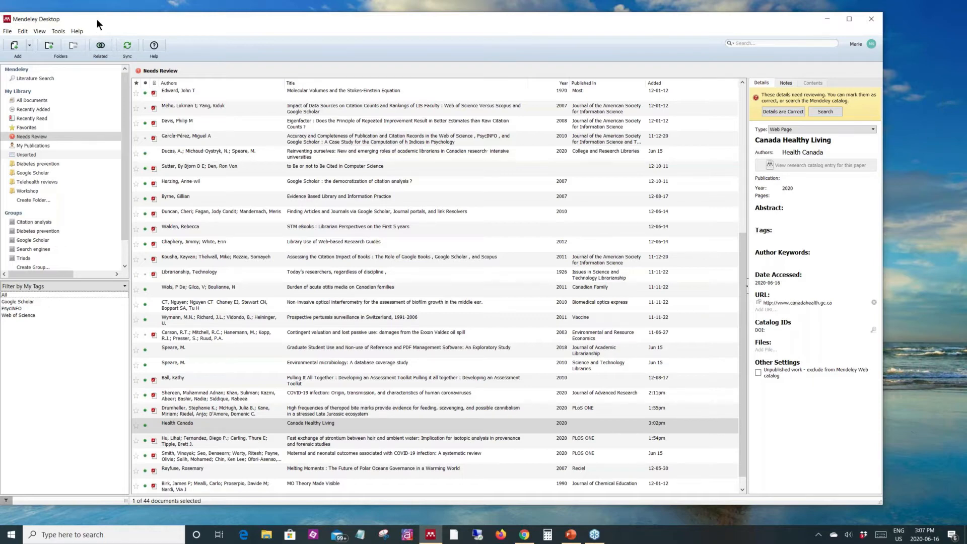
# Open the program options and enlarge the dialog to view the fields shown for the Web Page document type.
pyautogui.click(56, 29)
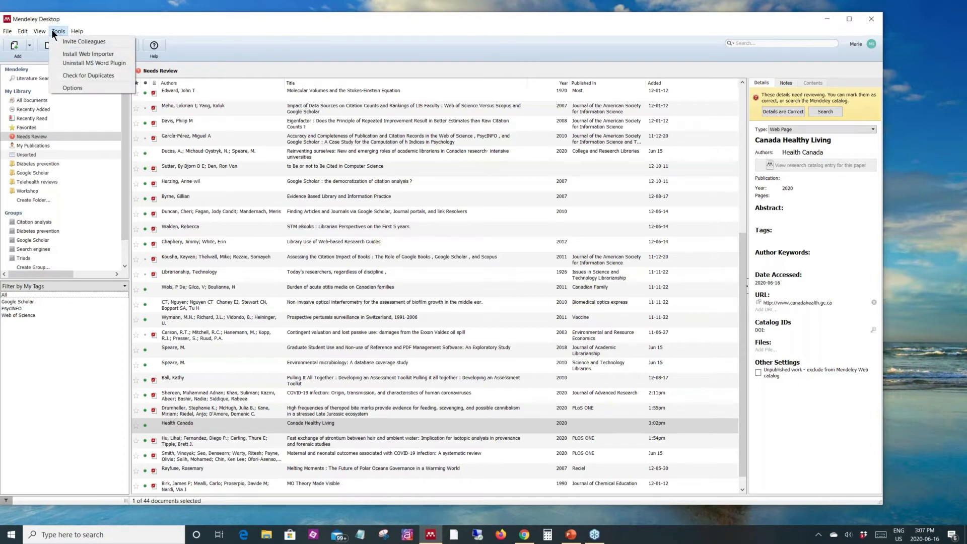
pyautogui.click(83, 88)
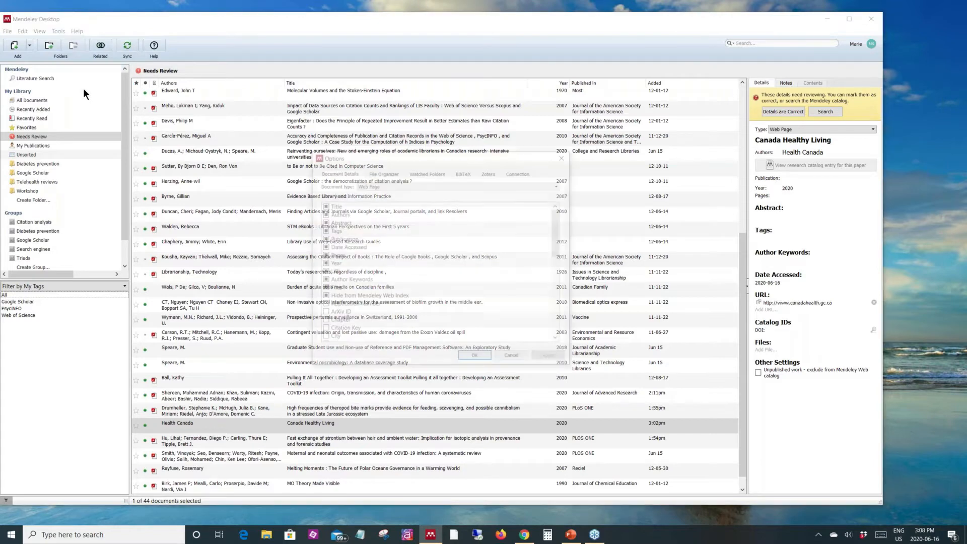
pyautogui.moveTo(570, 215); pyautogui.dragTo(795, 210)
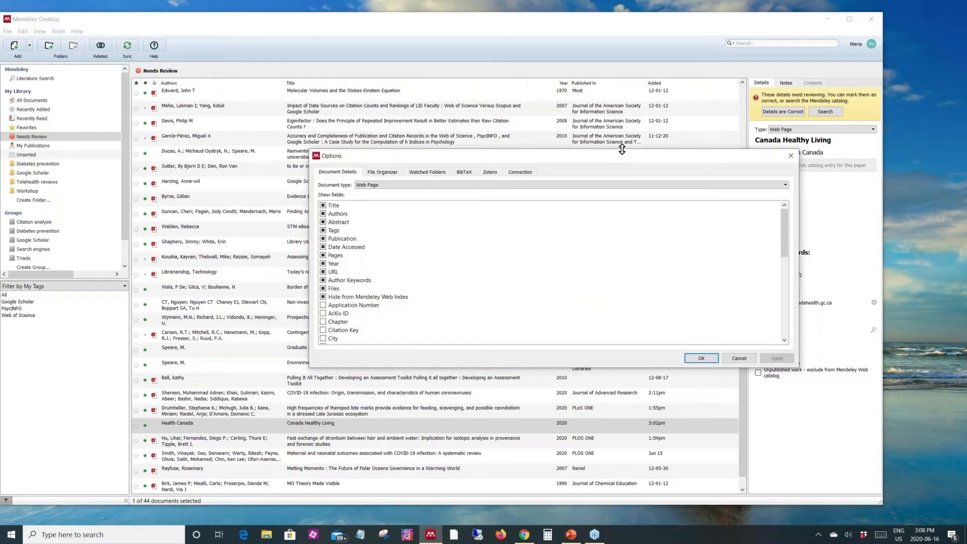
pyautogui.moveTo(561, 150); pyautogui.dragTo(554, 27)
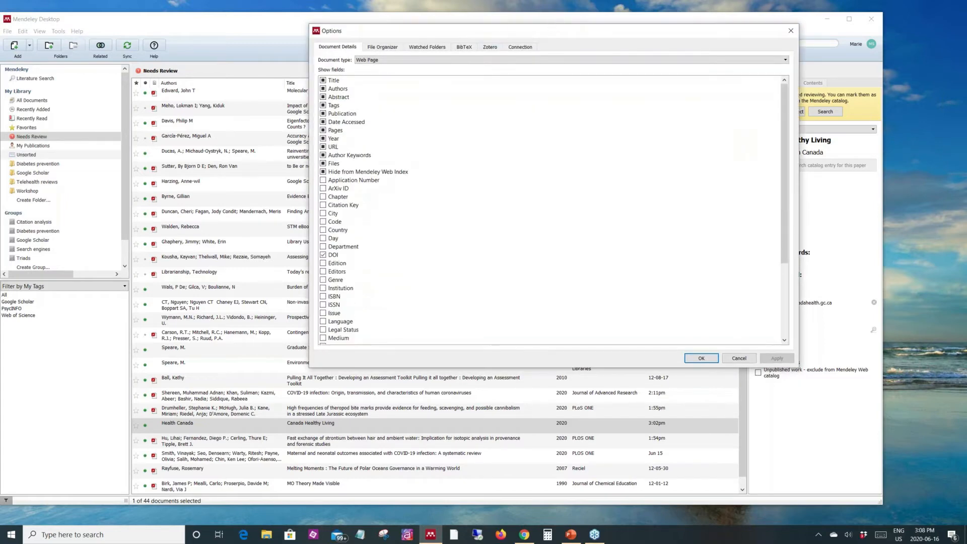
pyautogui.moveTo(457, 27); pyautogui.dragTo(445, 79)
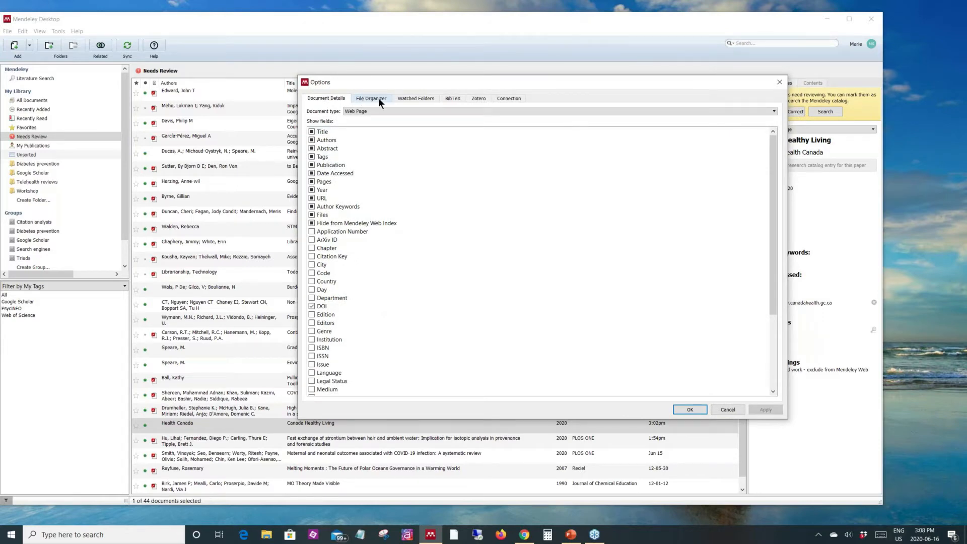
# Mark the PDFs folder on the Desktop as a watched folder for automatic import.
pyautogui.click(404, 98)
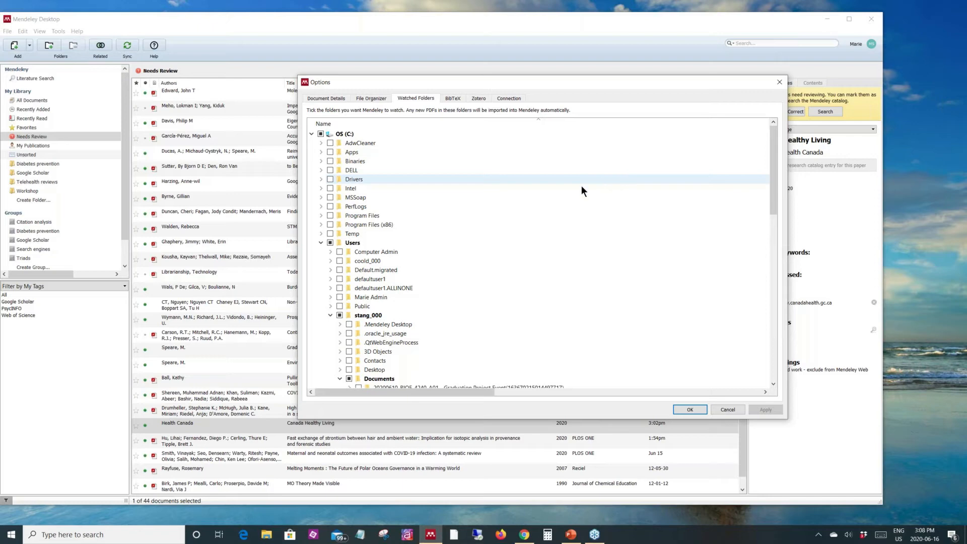
pyautogui.scroll(-9, 516, 227)
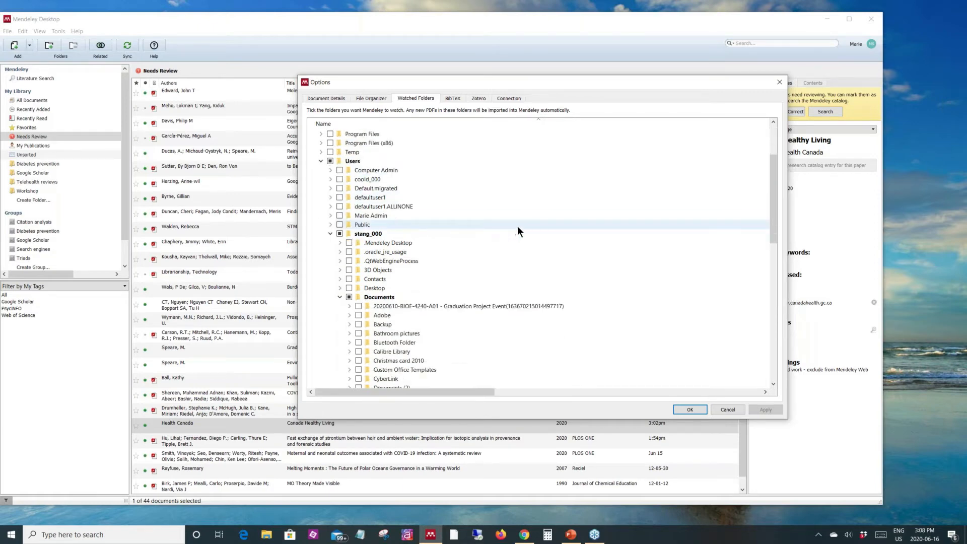
pyautogui.scroll(-7, 518, 226)
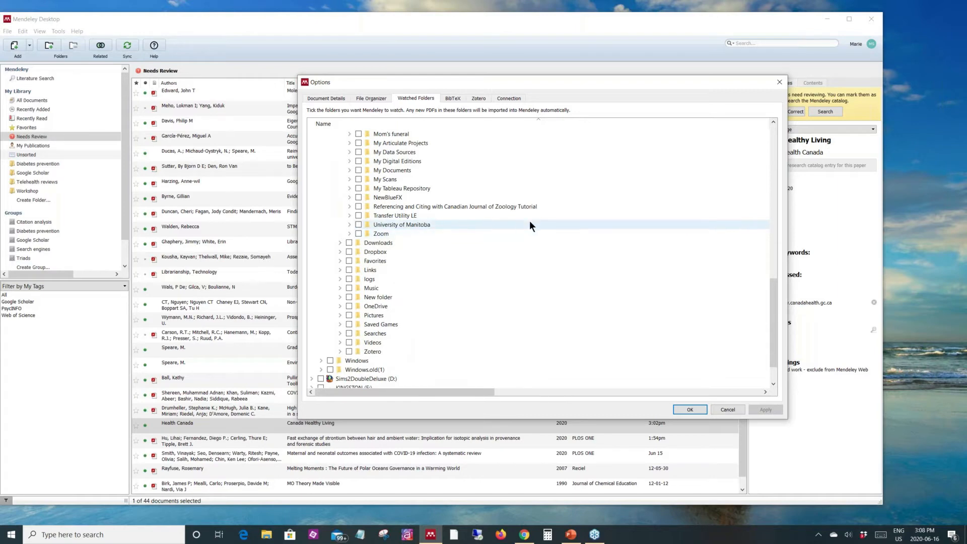
pyautogui.scroll(10, 529, 220)
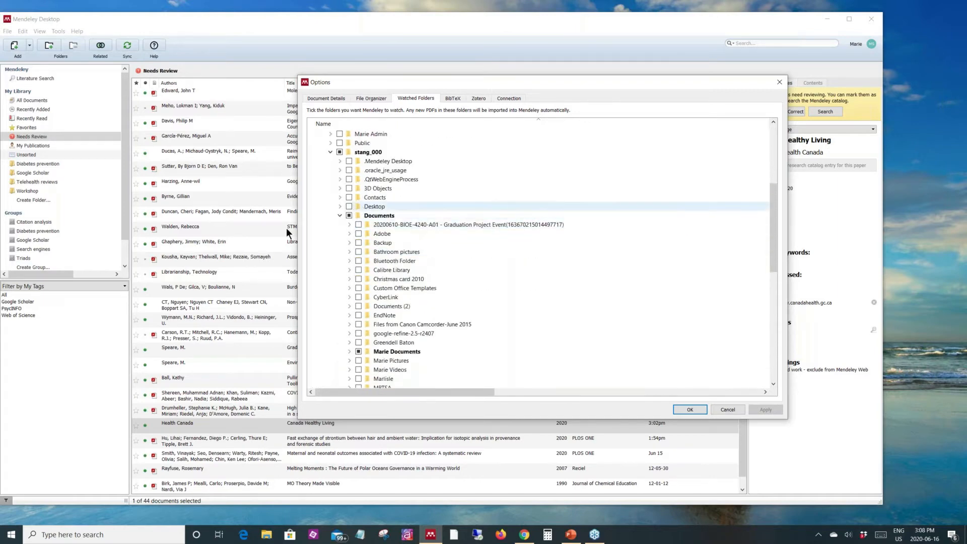
pyautogui.click(340, 207)
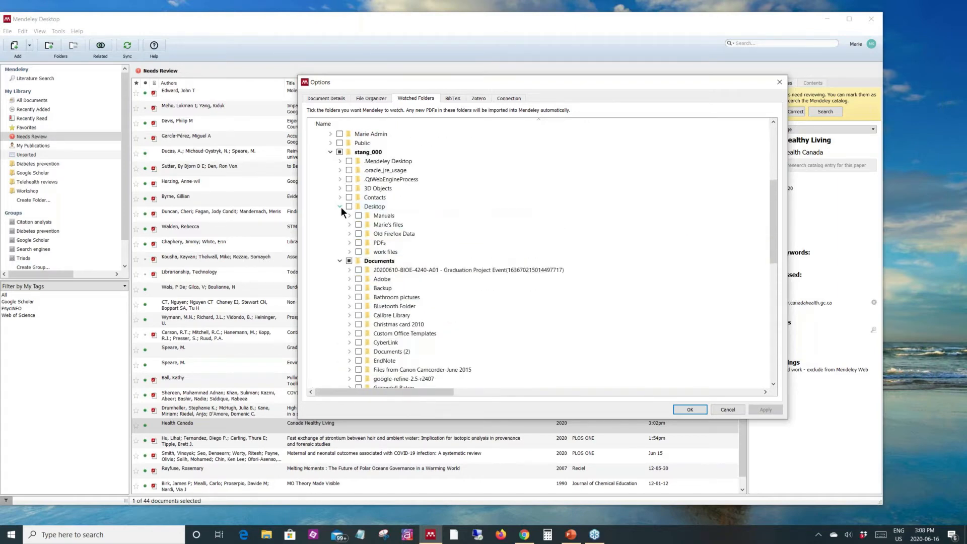
pyautogui.click(356, 242)
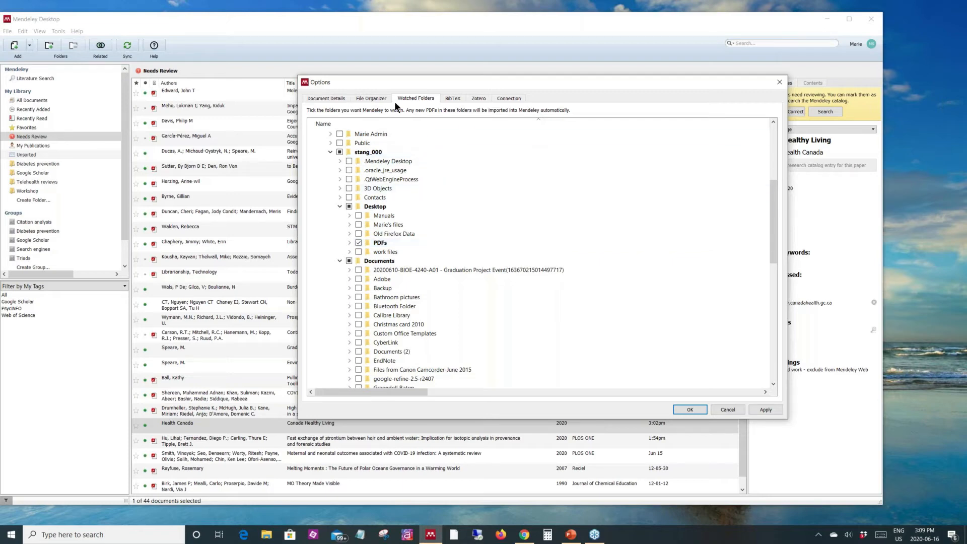
# Turn on Organize my files and Rename document files in the File Organizer, and close the options without applying them.
pyautogui.click(367, 97)
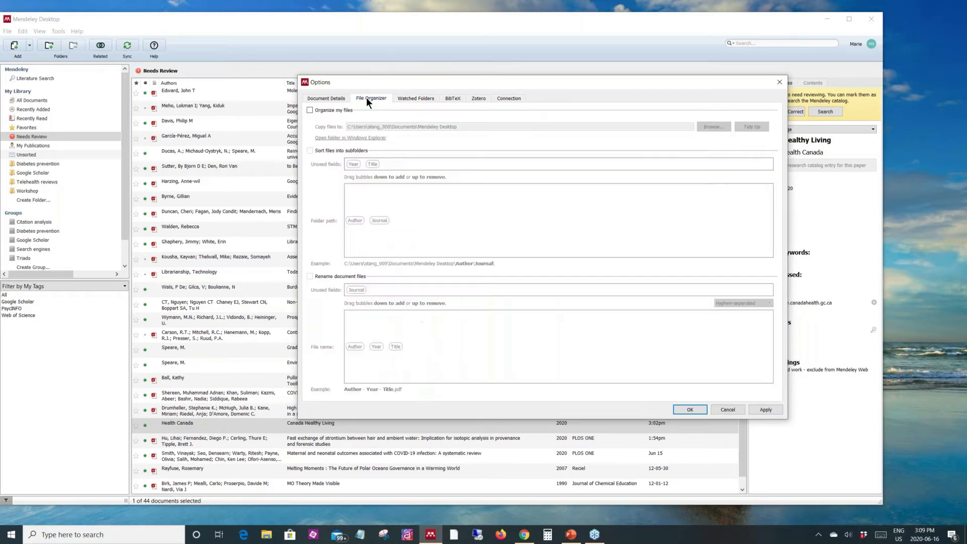
pyautogui.click(309, 110)
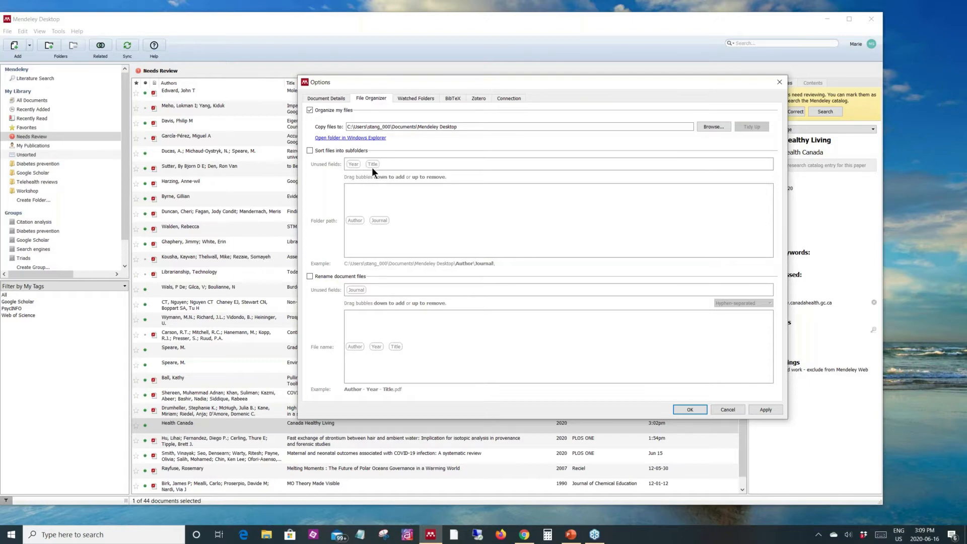
pyautogui.click(309, 276)
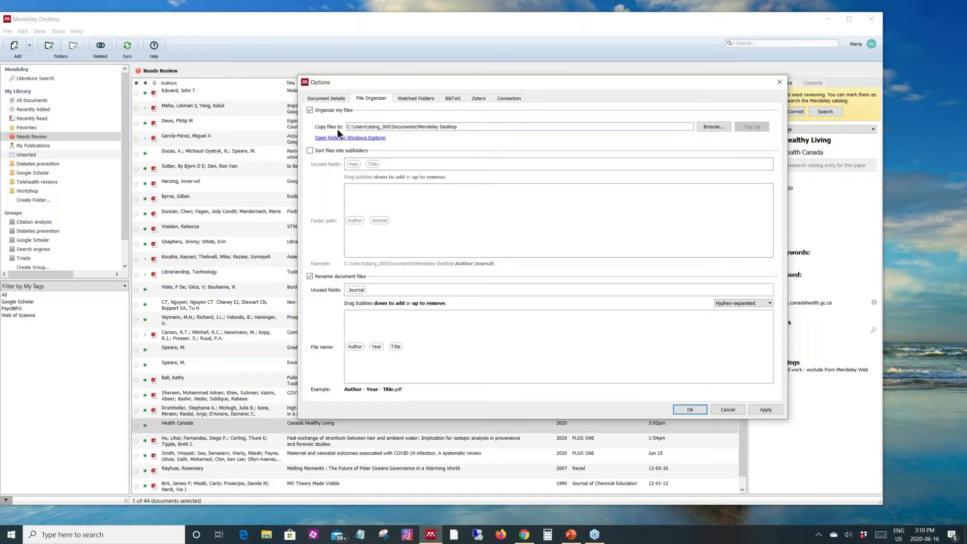
pyautogui.click(470, 127)
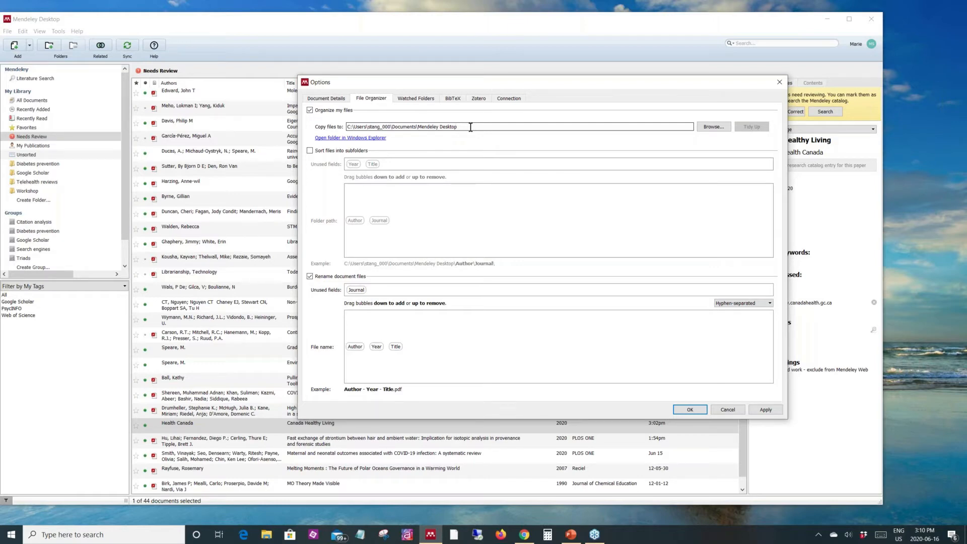
pyautogui.moveTo(446, 129); pyautogui.dragTo(433, 130)
pyautogui.click(460, 124)
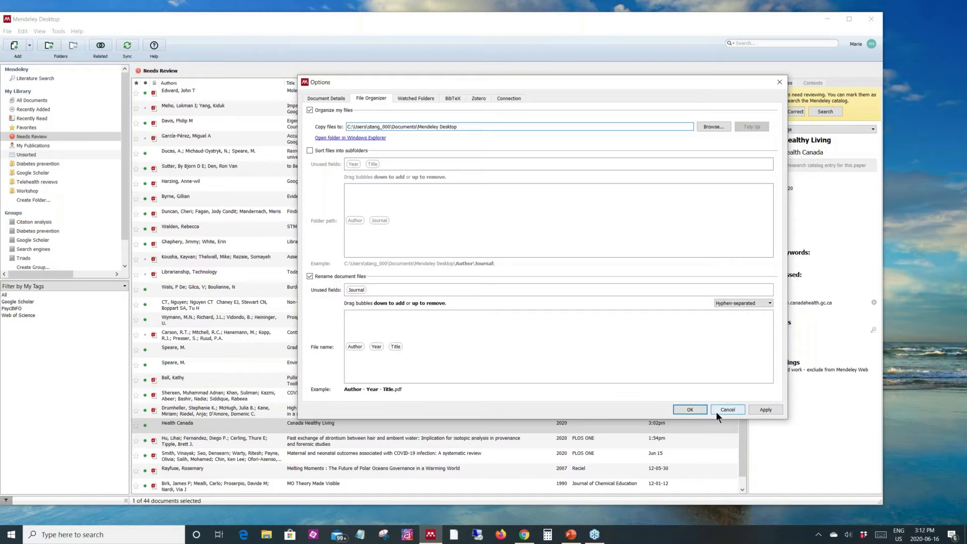
pyautogui.click(777, 83)
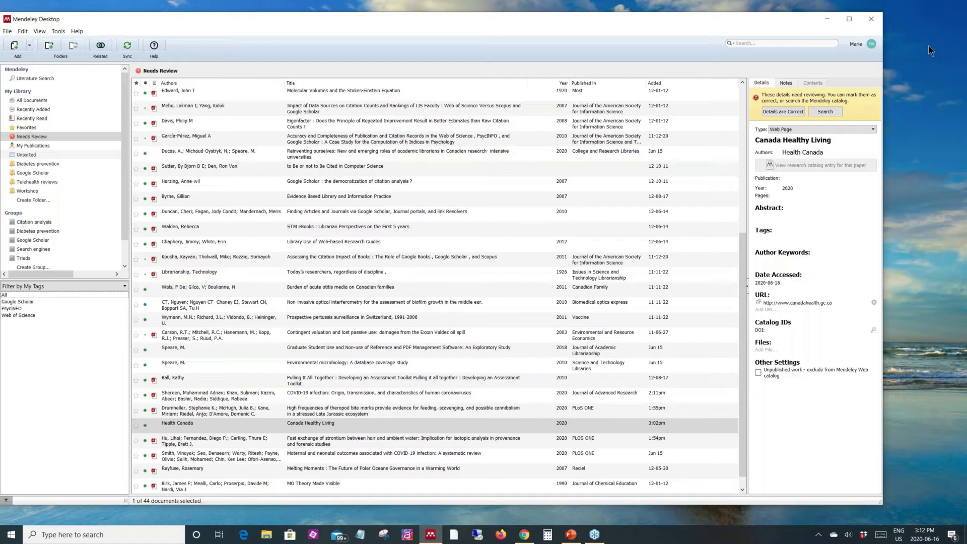
pyautogui.click(961, 401)
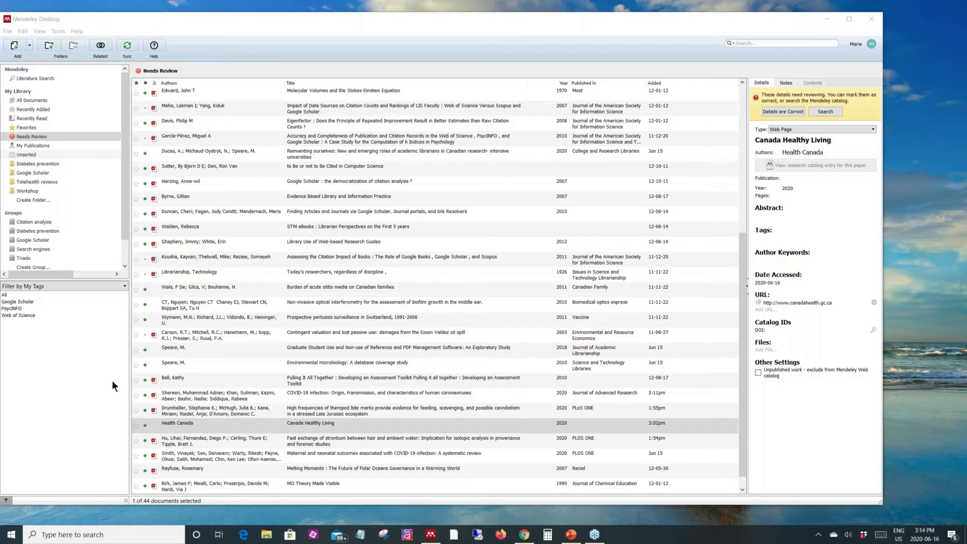
pyautogui.click(60, 31)
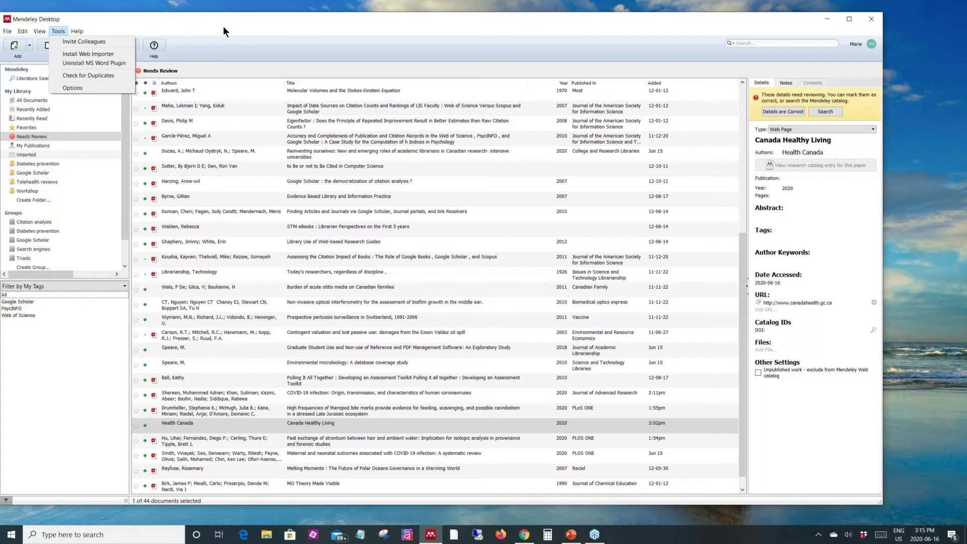
pyautogui.click(202, 26)
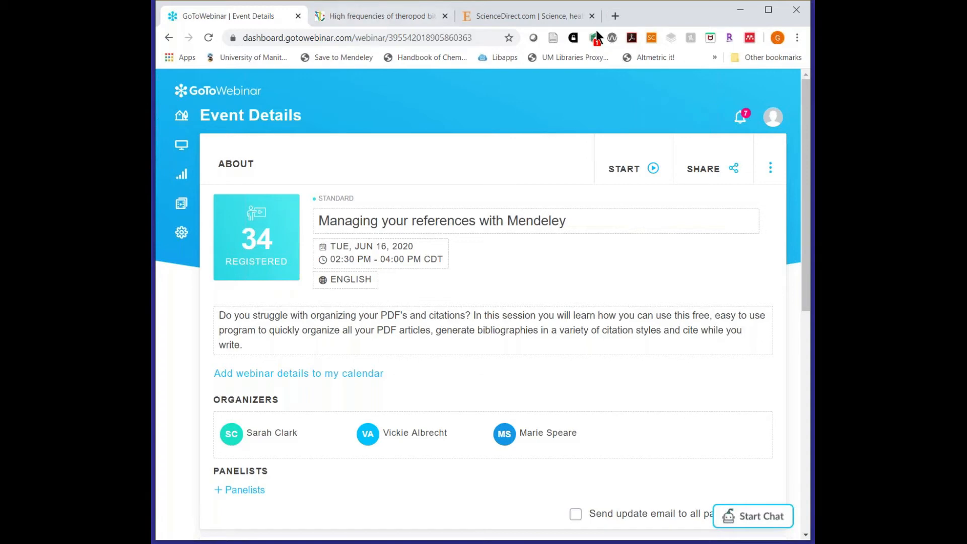
# Search Google for "mendeley web importer" in a new Chrome tab and open Mendeley's Web Importer page.
pyautogui.click(384, 16)
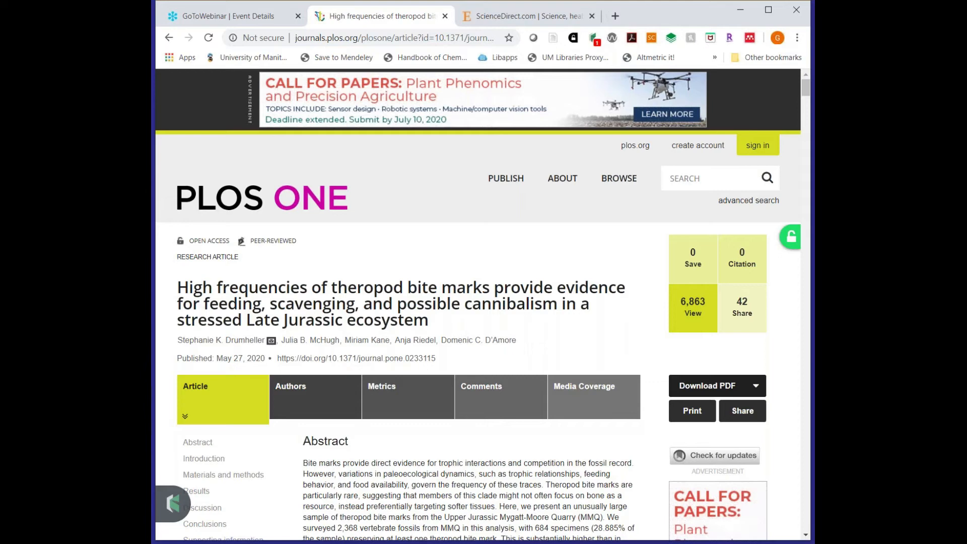
pyautogui.click(614, 16)
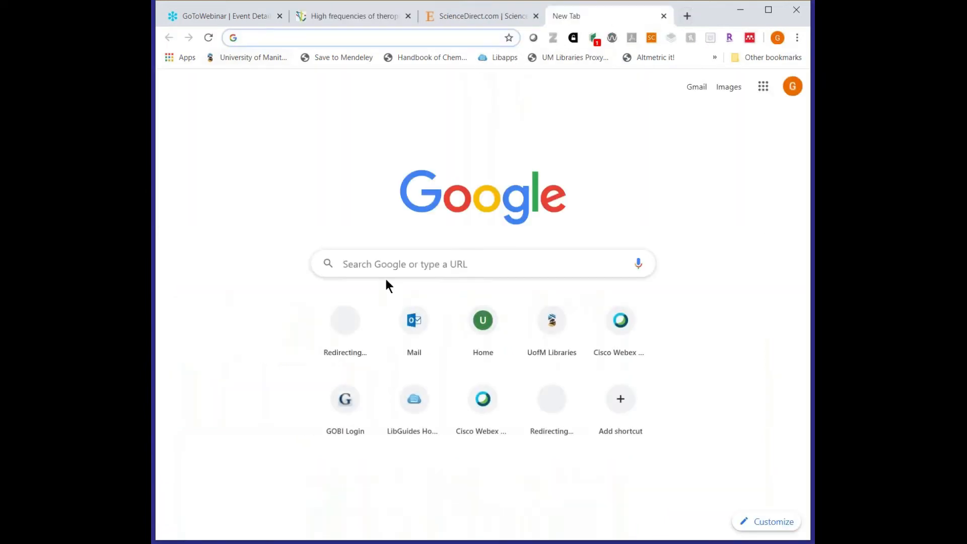
pyautogui.click(388, 255)
pyautogui.write('mendeley ')
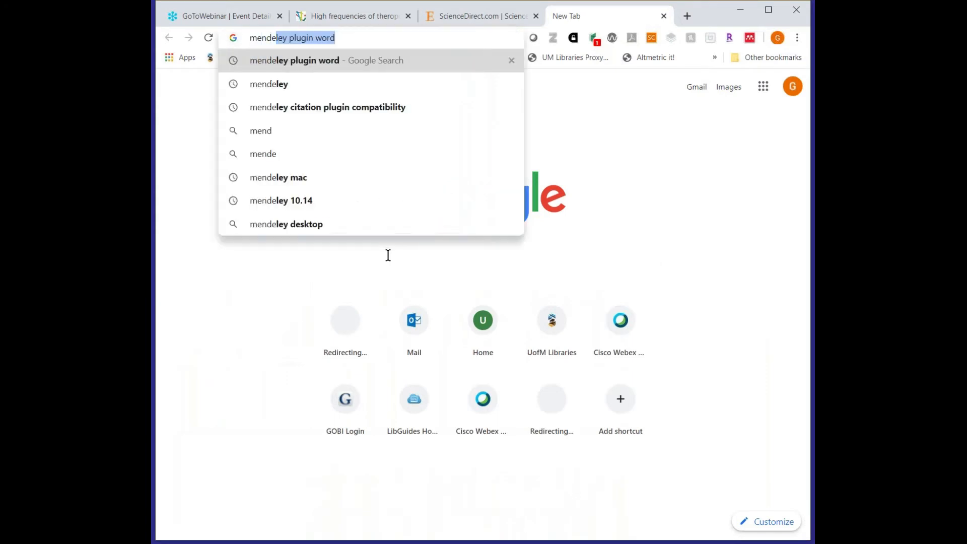
pyautogui.write('web i')
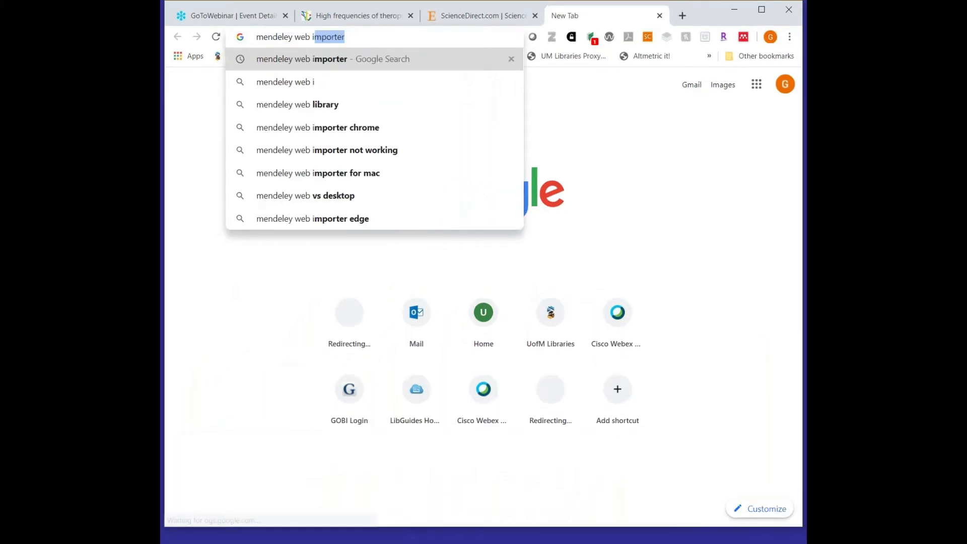
pyautogui.write('mpote')
pyautogui.press('BackSpace')
pyautogui.press('BackSpace')
pyautogui.write('rter')
pyautogui.press('Return')
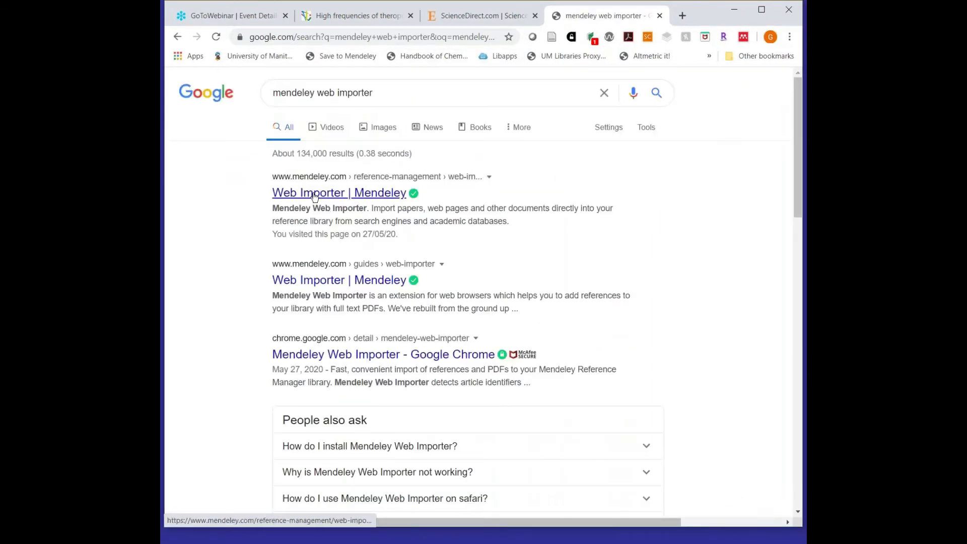
pyautogui.click(314, 195)
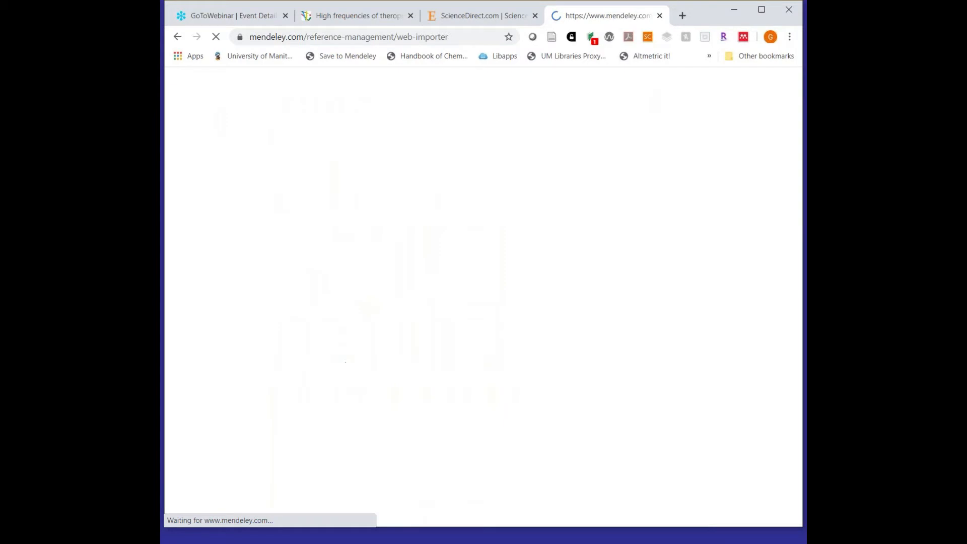
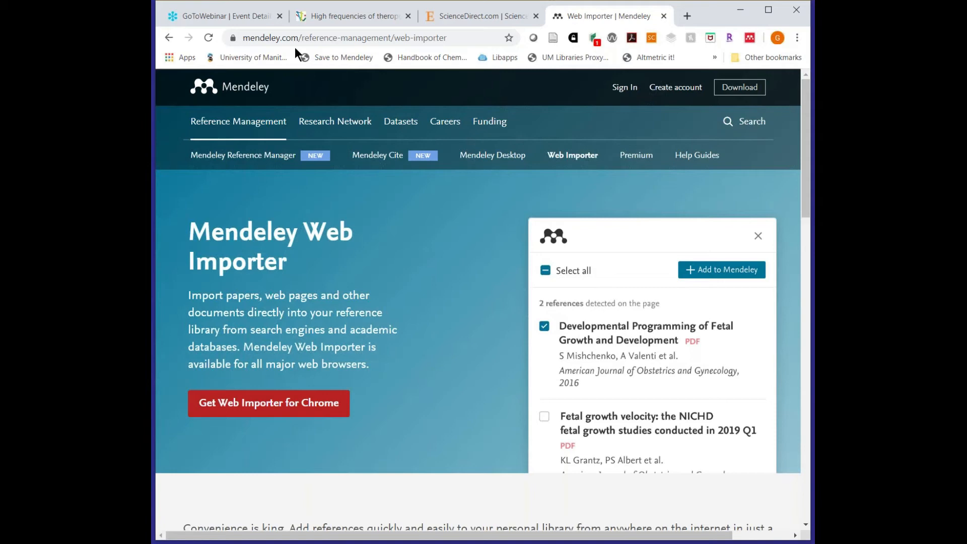
# From the PLOS ONE homepage, open the Baby Bridge program article on preterm infants and display its PDF.
pyautogui.click(331, 15)
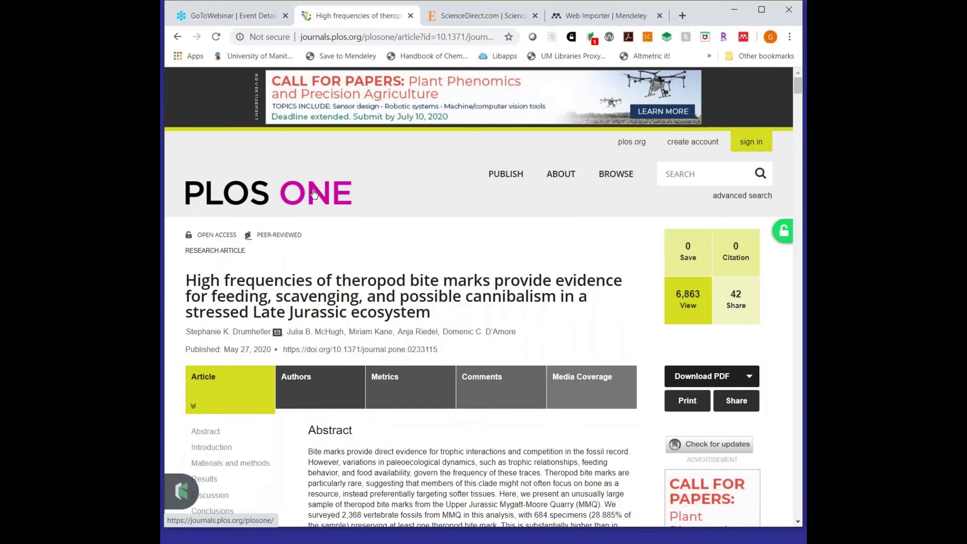
pyautogui.click(285, 195)
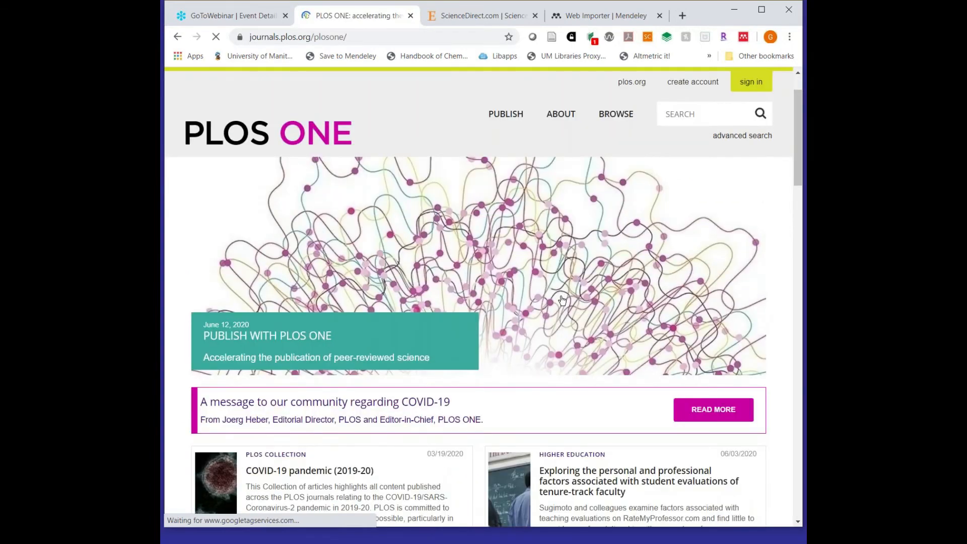
pyautogui.scroll(-5, 559, 297)
pyautogui.scroll(-4, 318, 251)
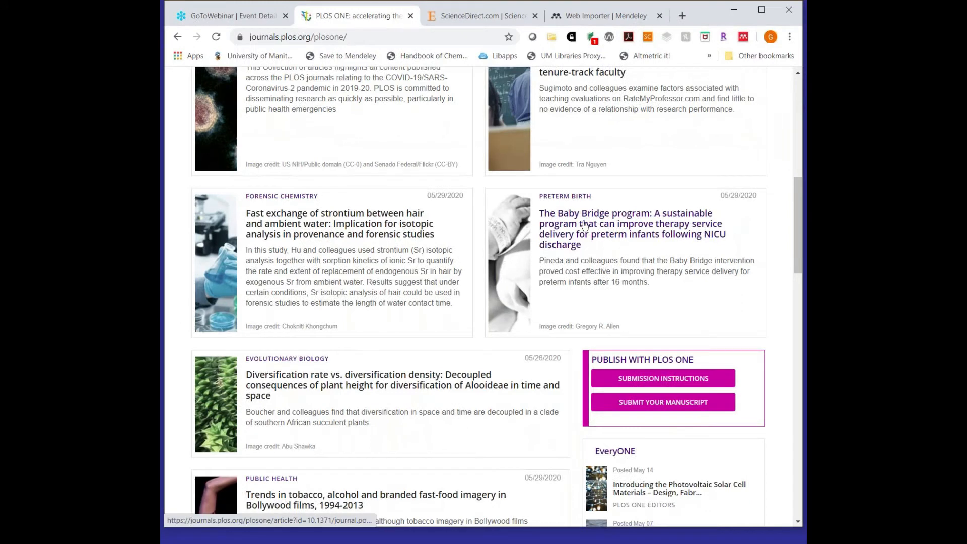
pyautogui.click(582, 225)
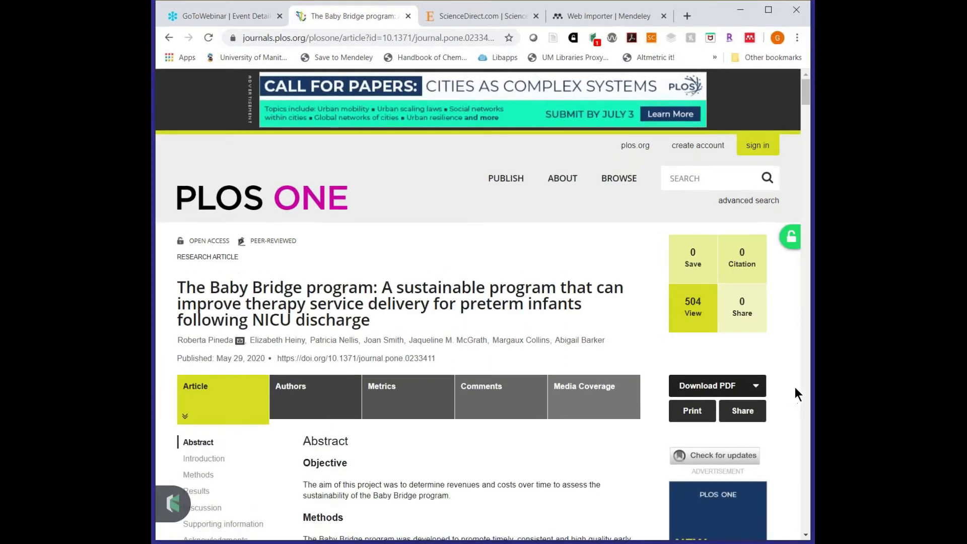
pyautogui.moveTo(710, 385)
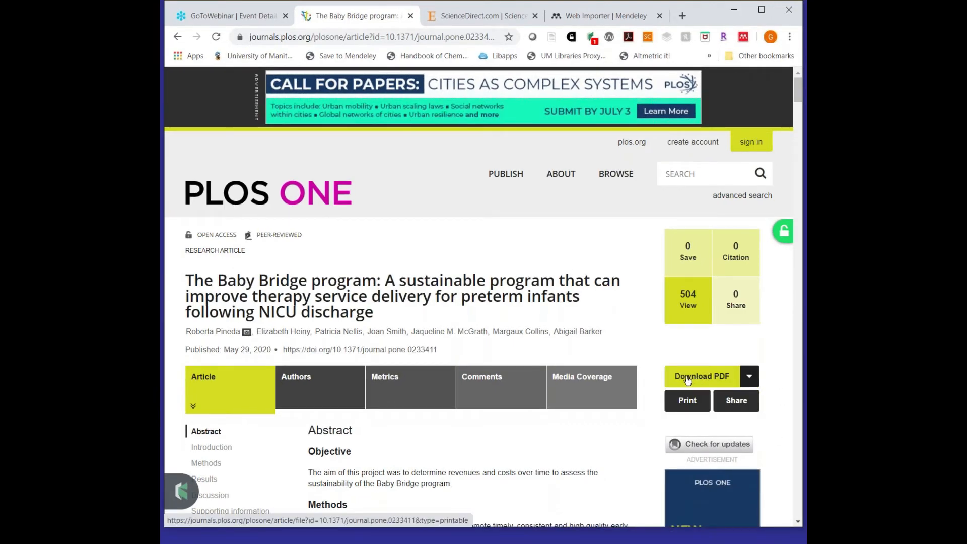
pyautogui.click(695, 378)
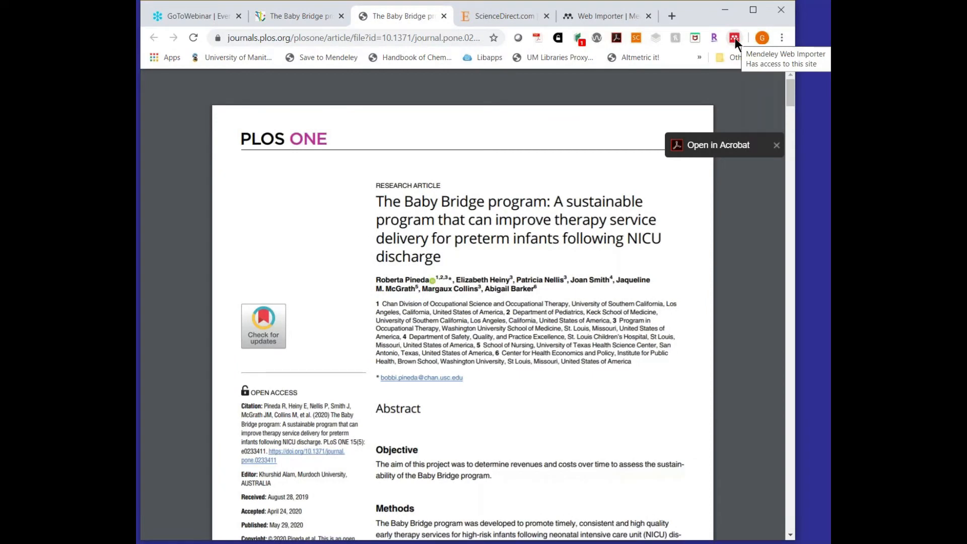
# Import the Baby Bridge article with its PDF into the Workshop folder using the Mendeley Web Importer.
pyautogui.click(735, 37)
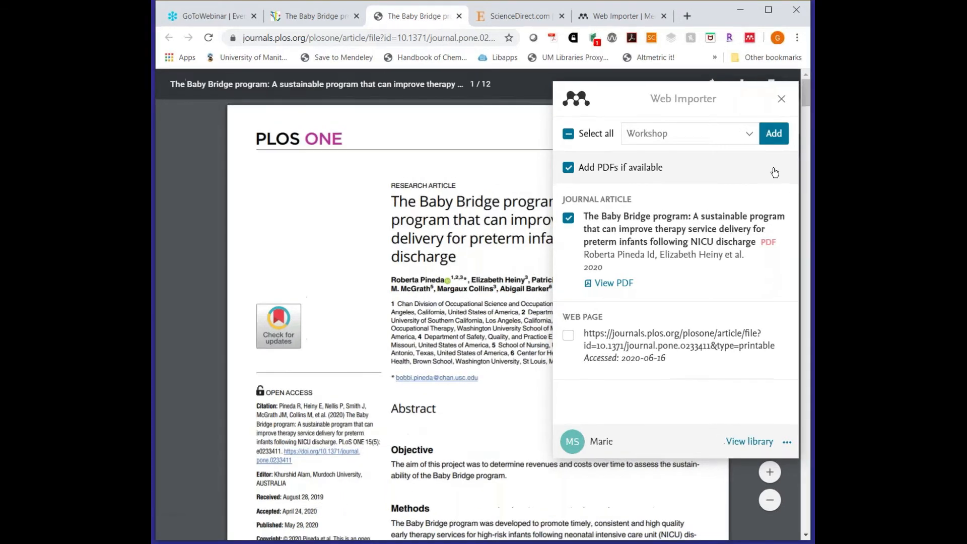
pyautogui.click(750, 135)
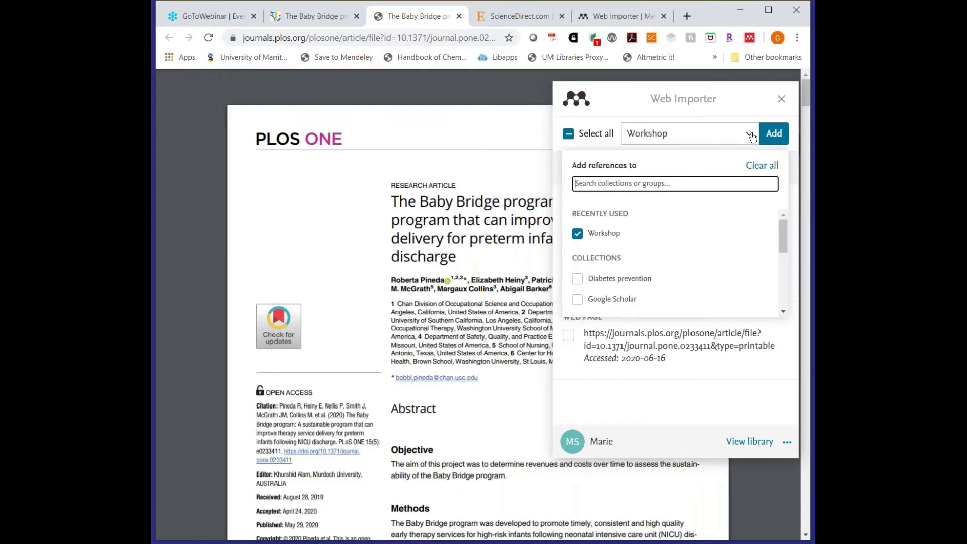
pyautogui.click(751, 135)
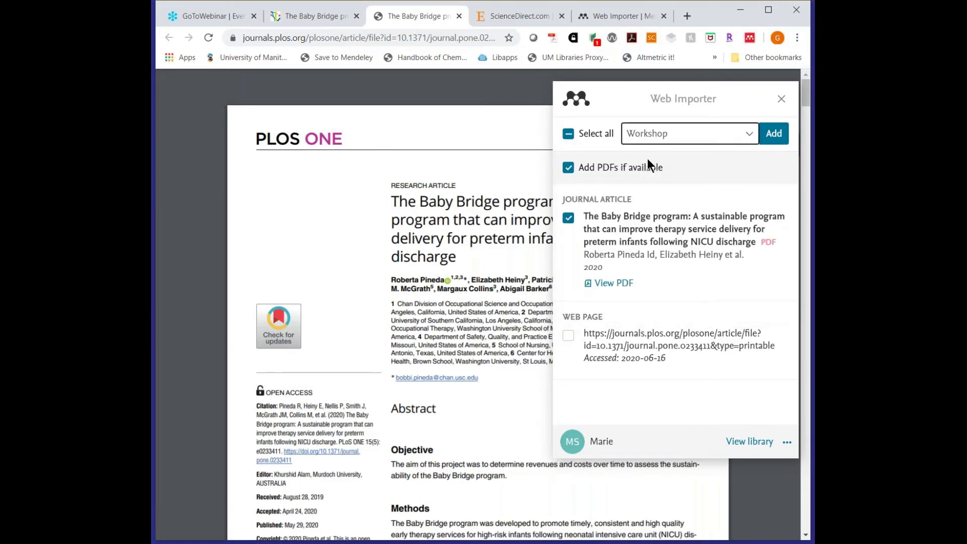
pyautogui.click(774, 134)
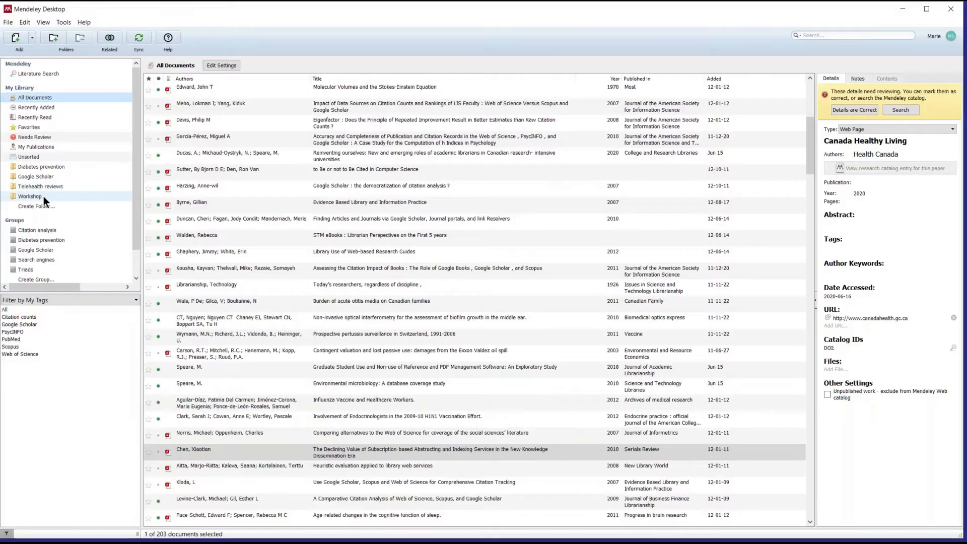
# Show the Workshop folder in Mendeley Desktop and sync the library to bring in the imported article.
pyautogui.click(44, 196)
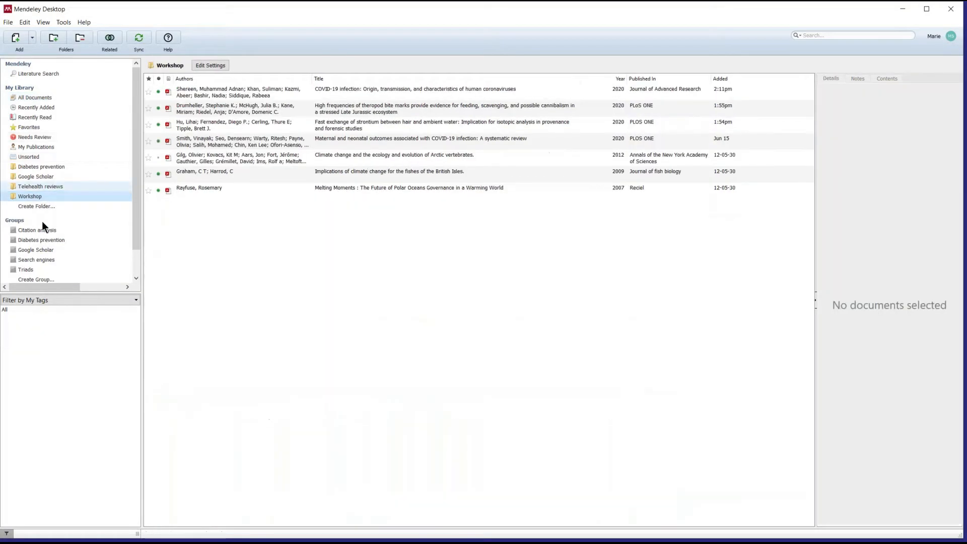
pyautogui.click(139, 40)
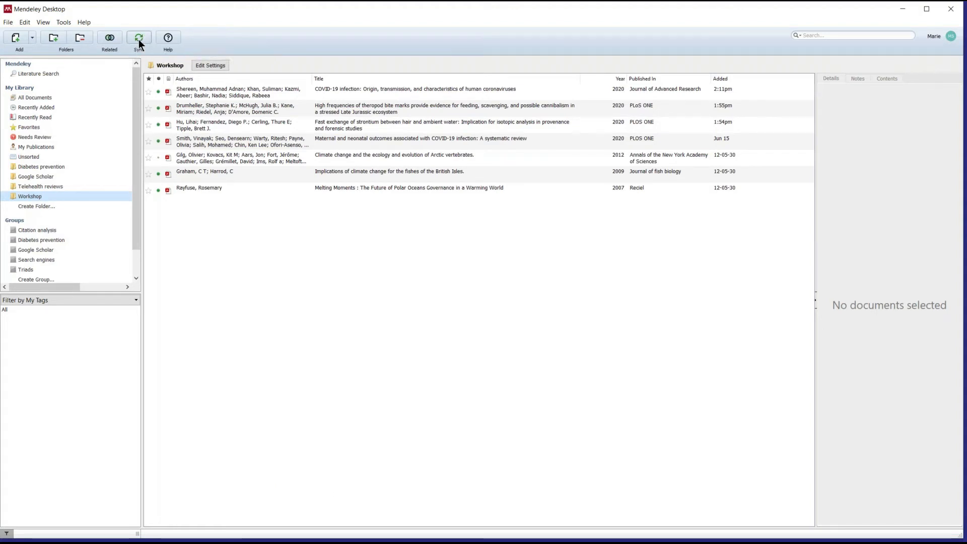
pyautogui.click(139, 38)
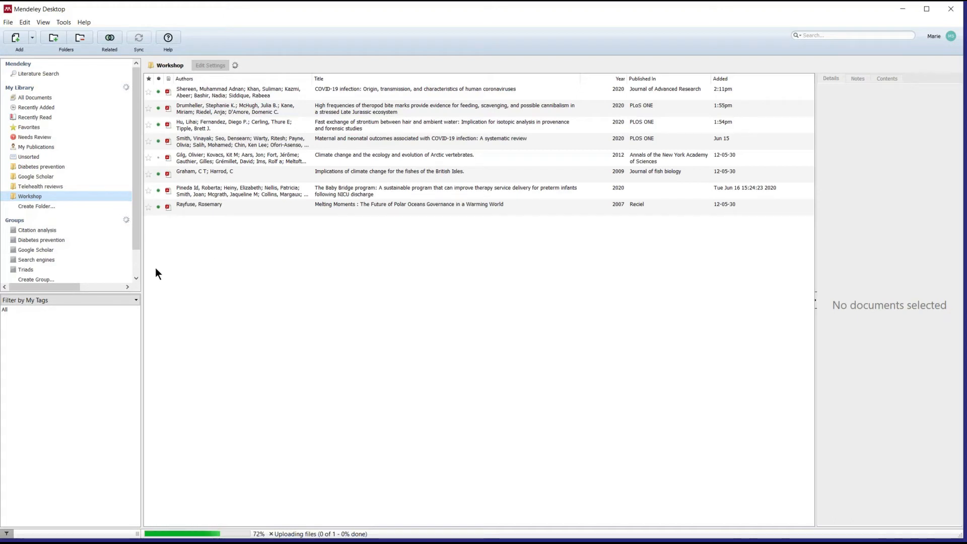
# Toggle the read status and the favorite star of the COVID-19 infection article on and back off.
pyautogui.click(157, 91)
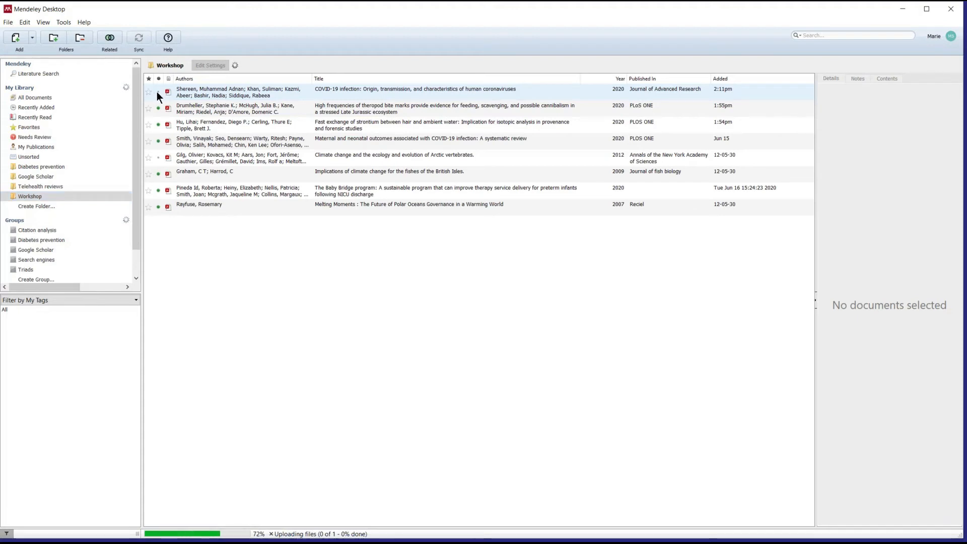
pyautogui.click(158, 92)
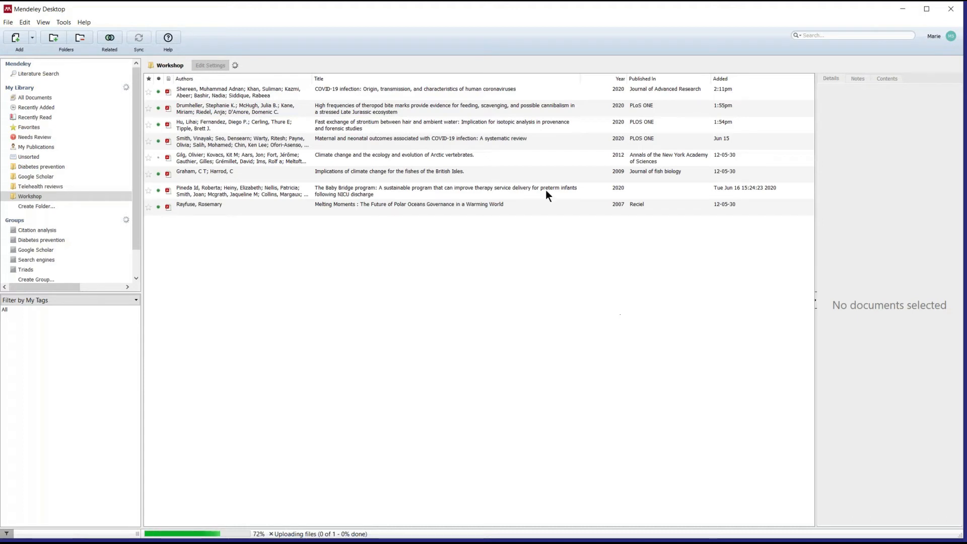
pyautogui.click(149, 91)
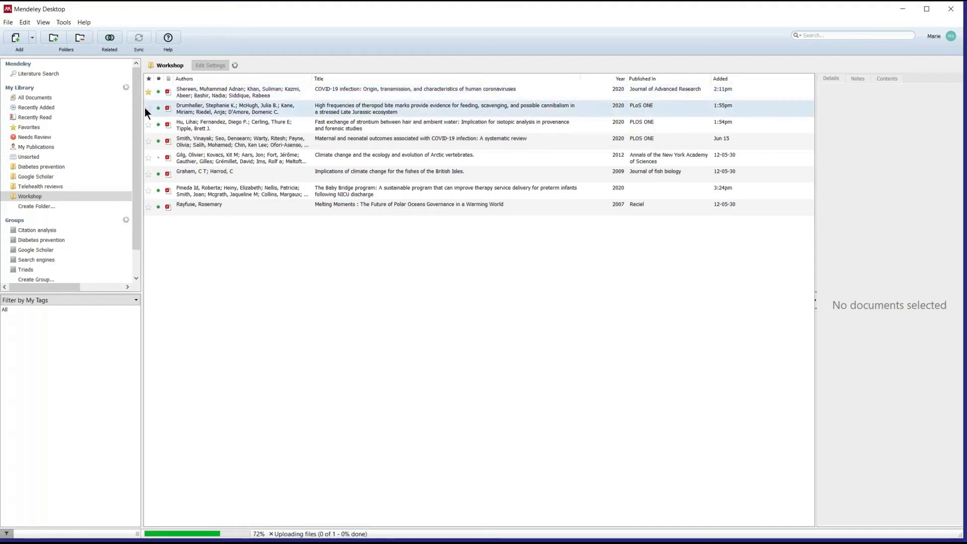
pyautogui.click(148, 92)
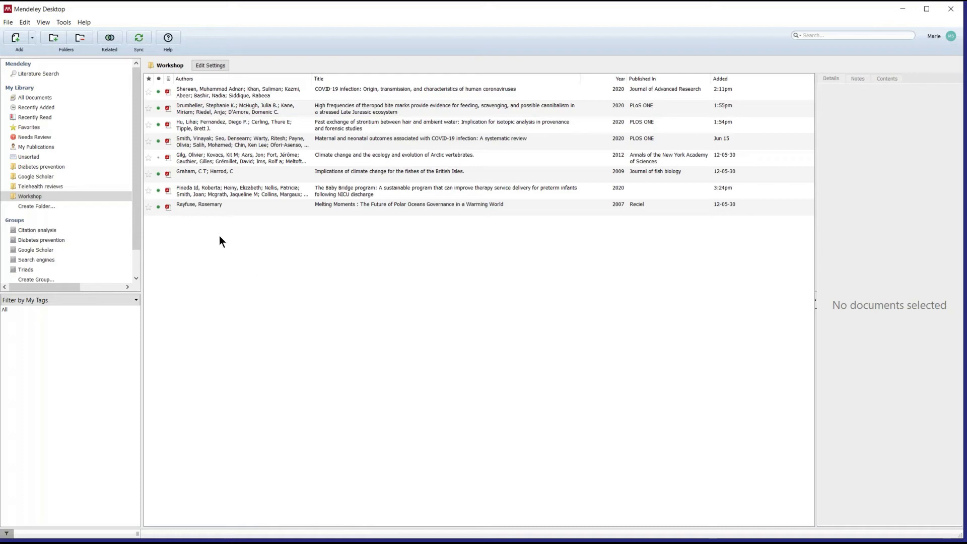
# Open the COVID-19 infection article's PDF and add a sticky note reading "This is important." near the author line.
pyautogui.doubleClick(166, 91)
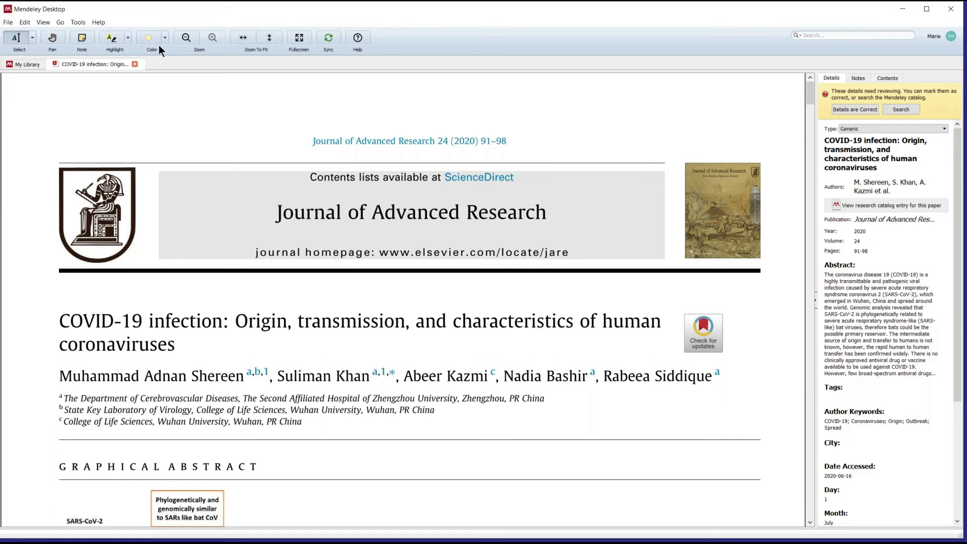
pyautogui.click(82, 38)
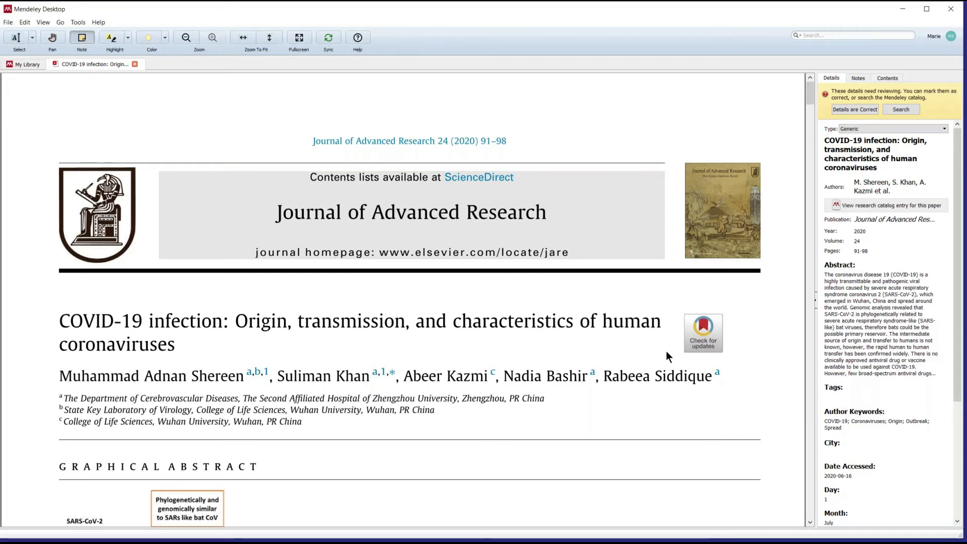
pyautogui.click(704, 397)
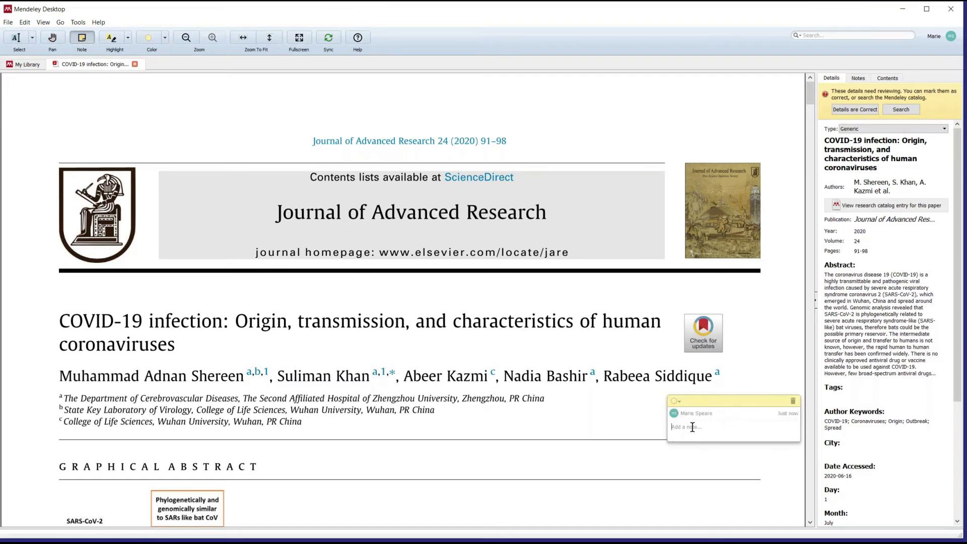
pyautogui.write('This is important.')
pyautogui.moveTo(718, 398); pyautogui.dragTo(690, 410)
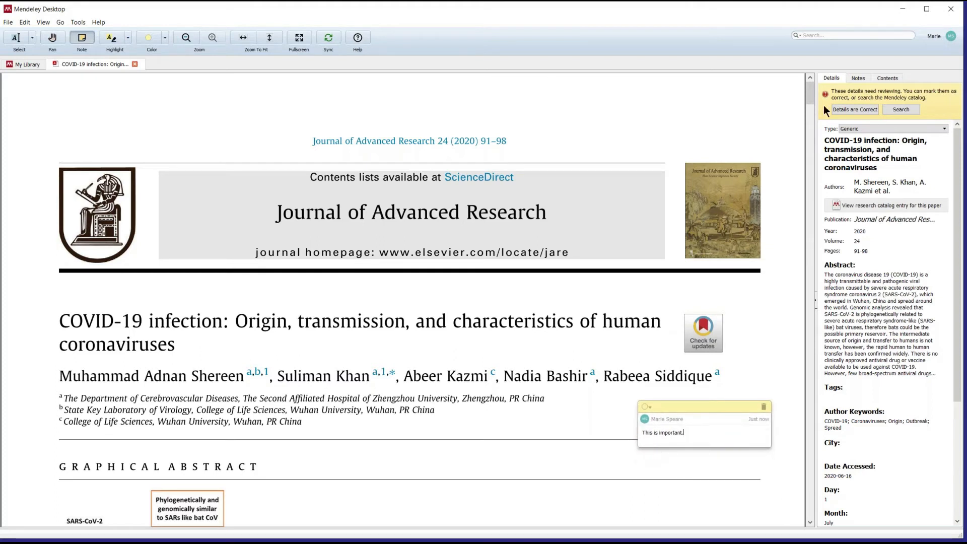
# Examine the COVID-19 article's general notes and private annotations, and close its PDF.
pyautogui.click(859, 78)
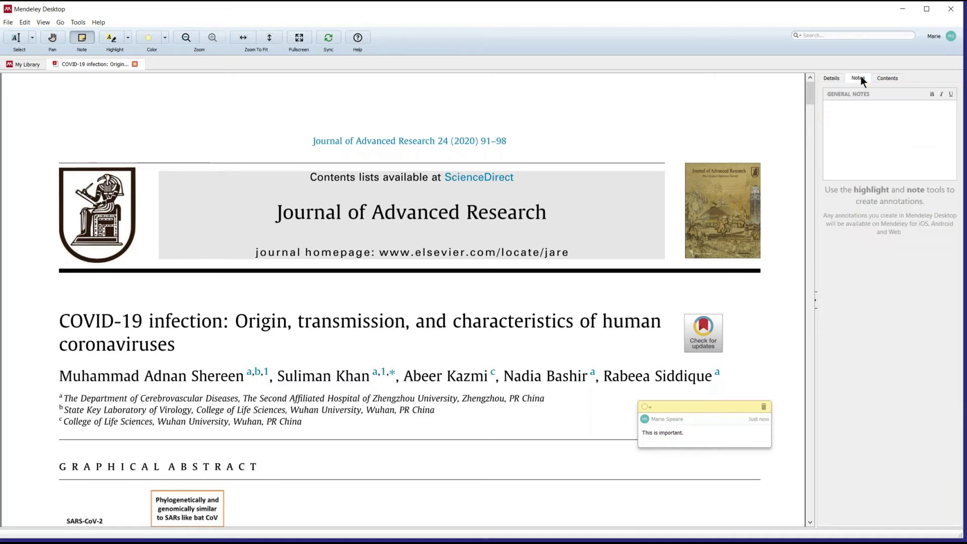
pyautogui.click(836, 106)
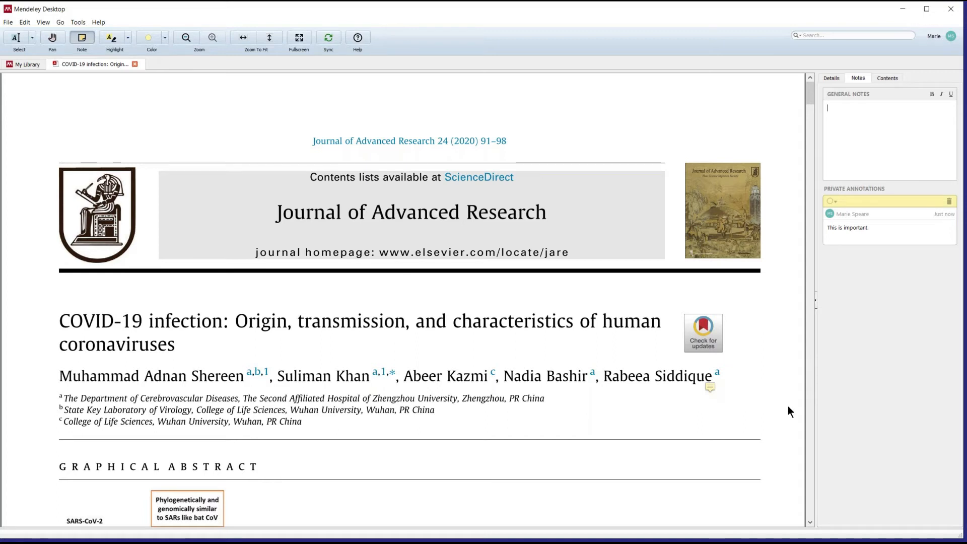
pyautogui.click(135, 65)
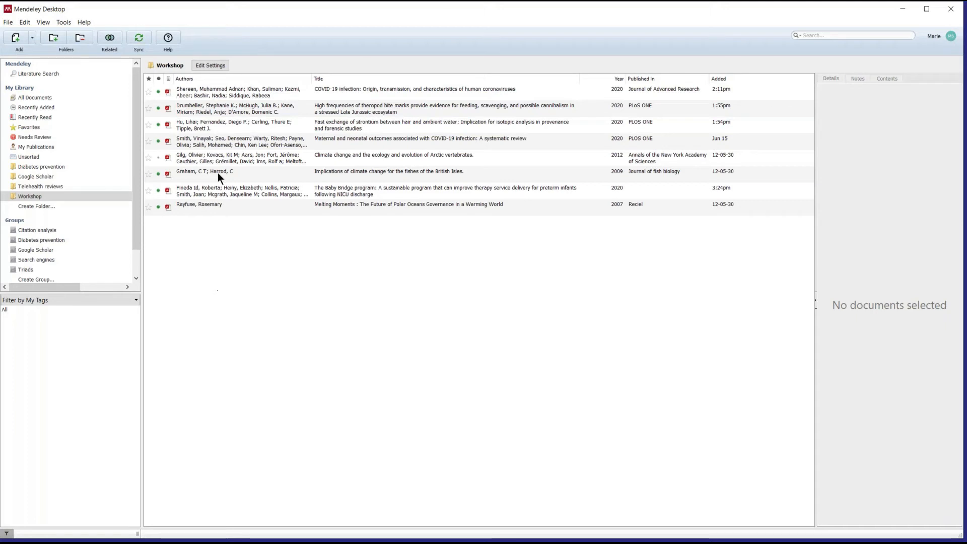
# Sort the references in the Workshop folder by author.
pyautogui.click(194, 77)
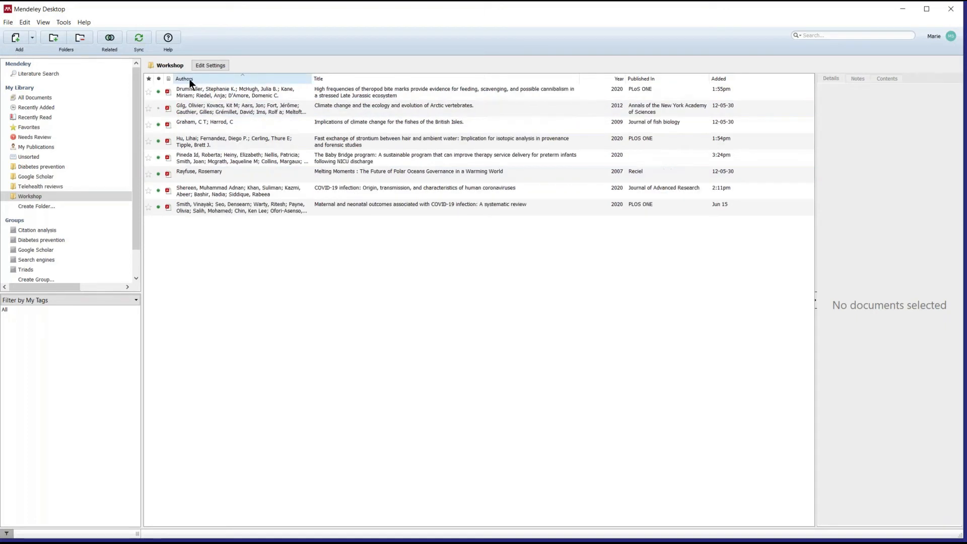
# Reverse the author order of the Workshop references, and sort them by title in reverse alphabetical order.
pyautogui.click(197, 78)
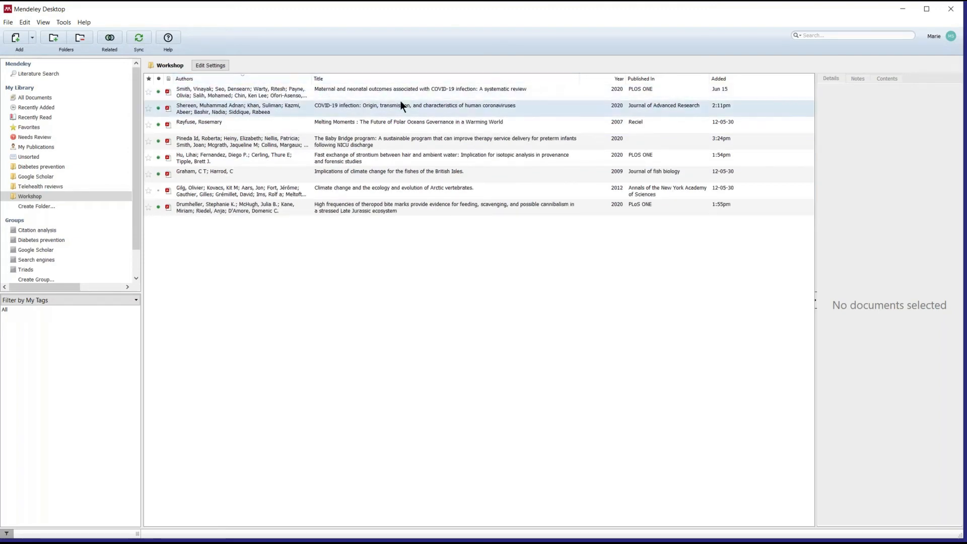
pyautogui.click(346, 77)
pyautogui.click(347, 77)
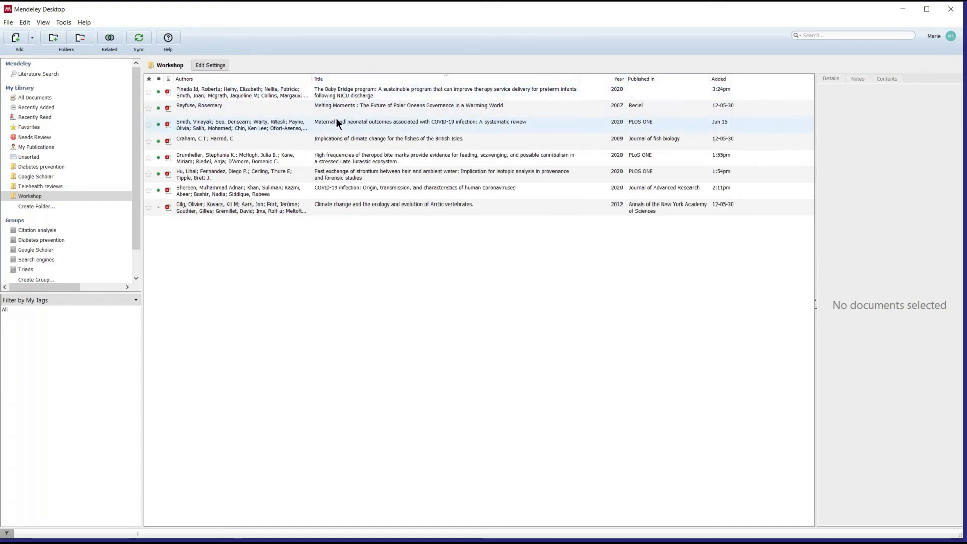
pyautogui.click(800, 36)
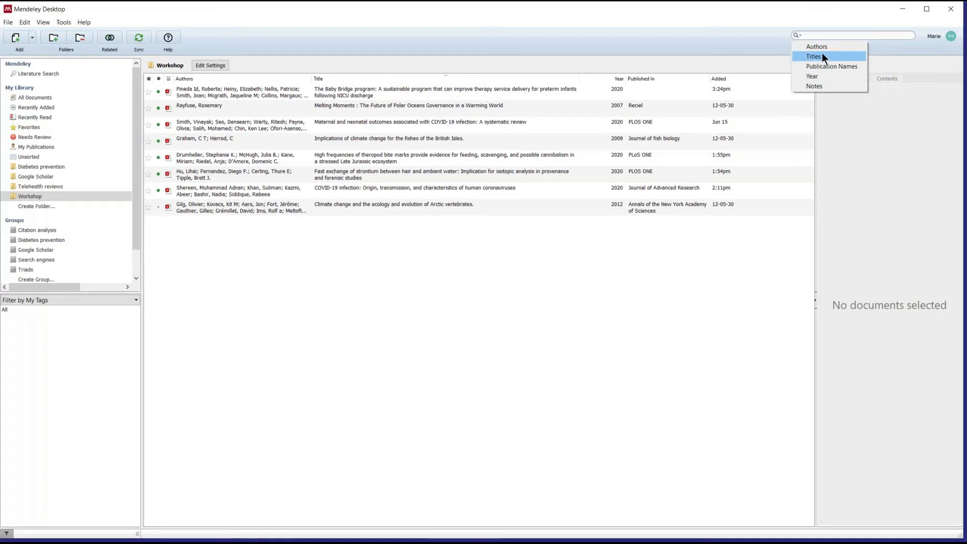
pyautogui.click(815, 33)
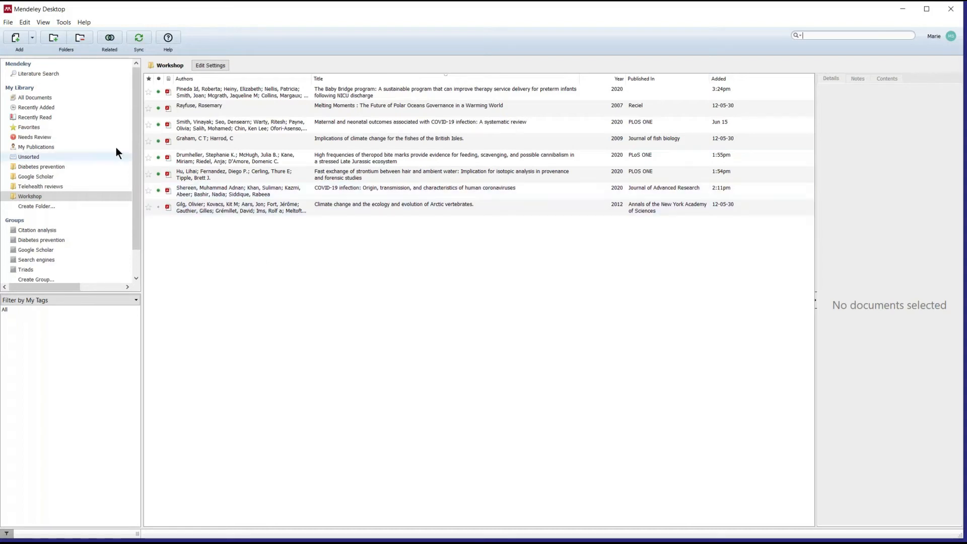
# Set the citation style to American Psychological Association 7th edition and display the library as citations.
pyautogui.click(42, 23)
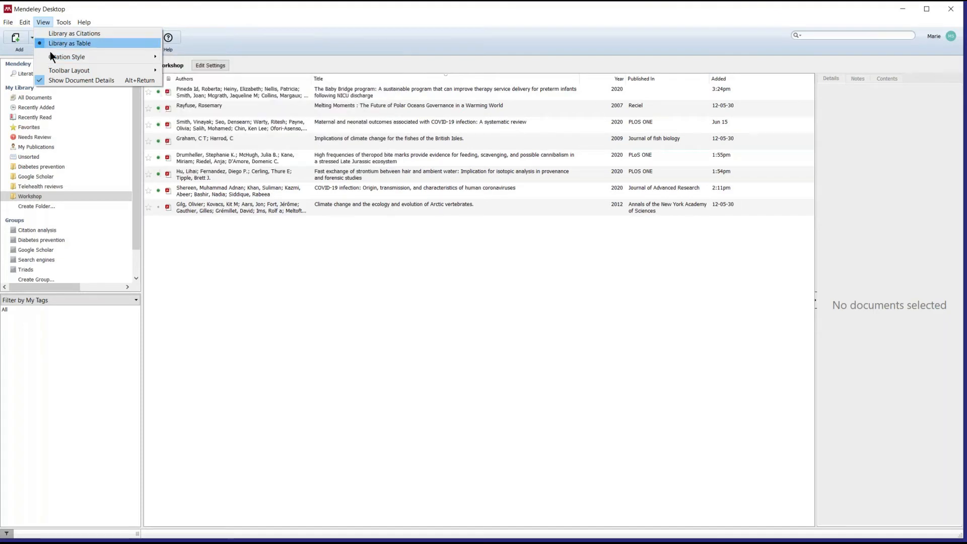
pyautogui.moveTo(44, 57)
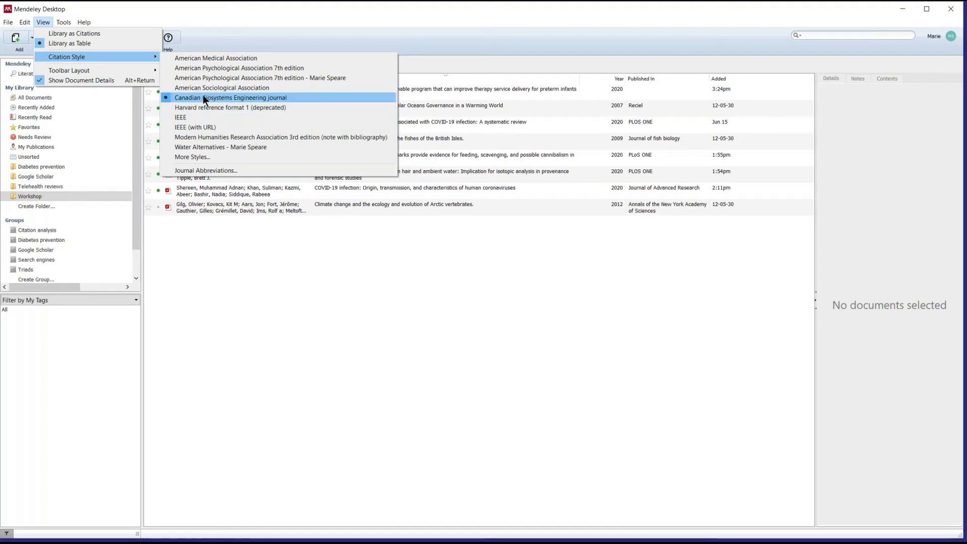
pyautogui.click(235, 68)
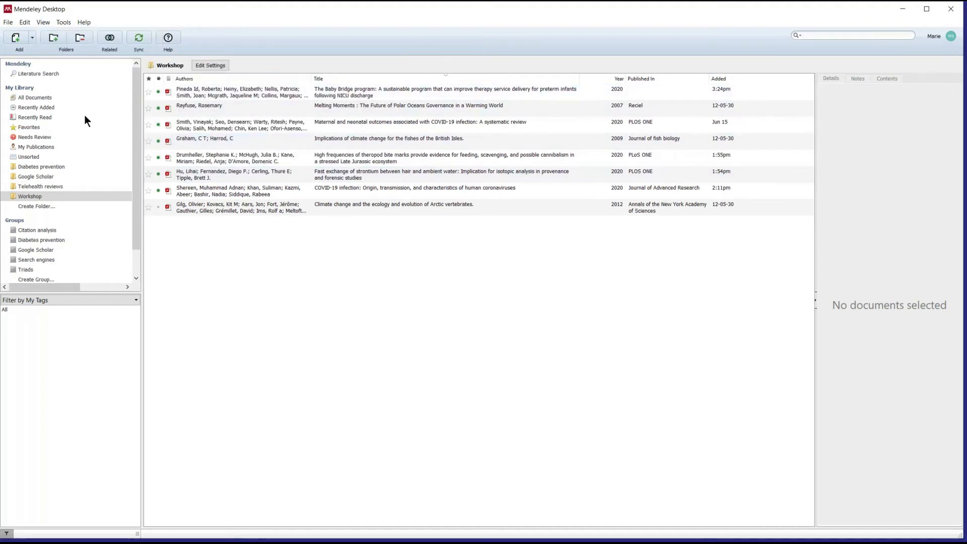
pyautogui.click(48, 23)
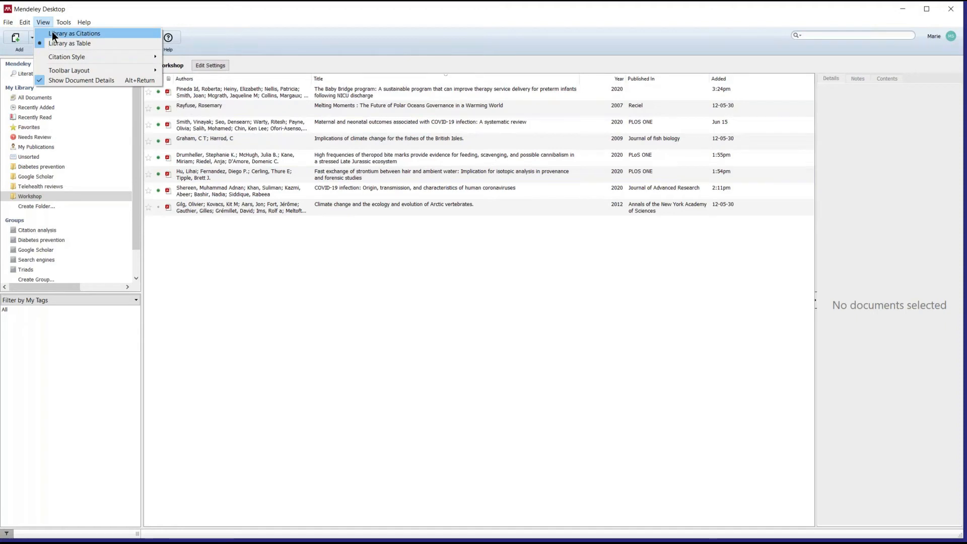
pyautogui.click(53, 35)
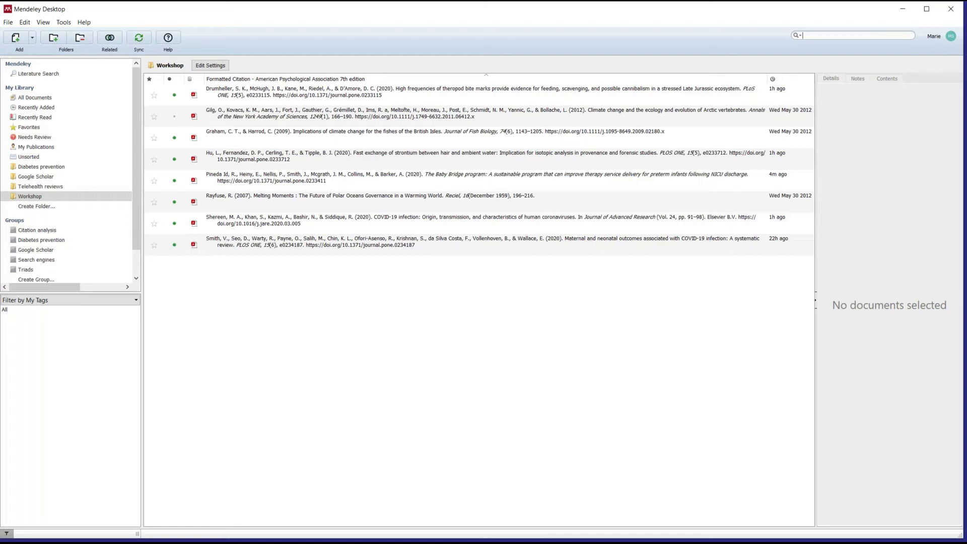
# Start a search limited to notes, and enter a first name as general note of the theropod bite marks article.
pyautogui.click(801, 35)
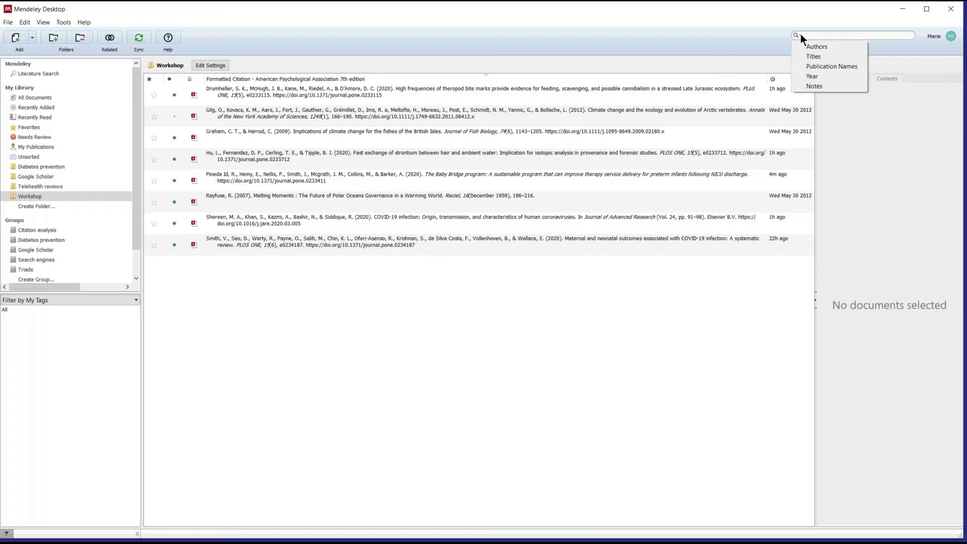
pyautogui.click(814, 86)
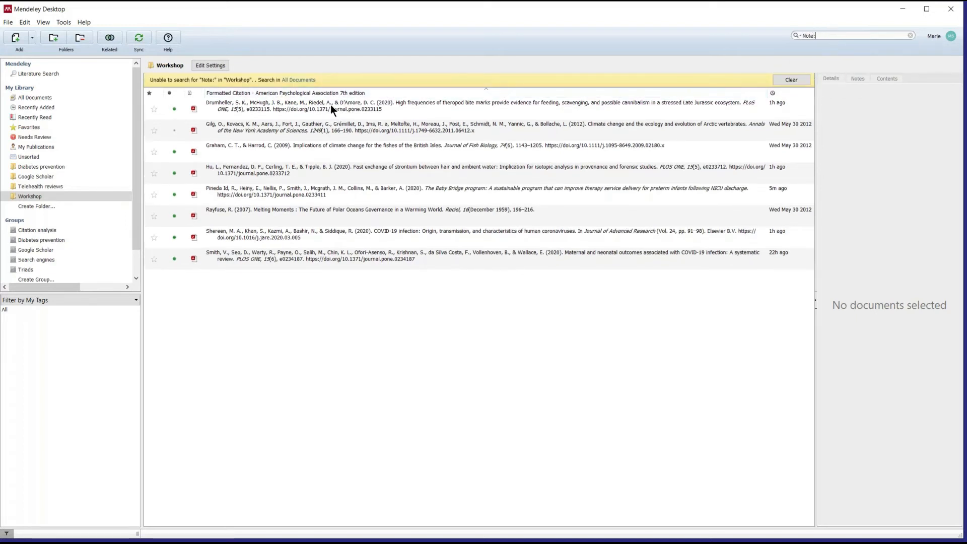
pyautogui.click(331, 104)
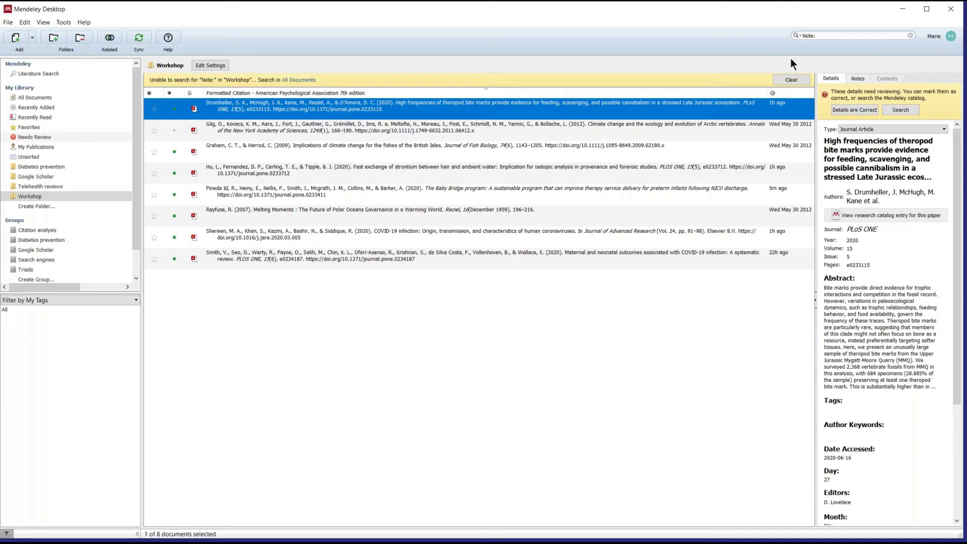
pyautogui.click(857, 78)
pyautogui.click(850, 109)
pyautogui.write('Marie')
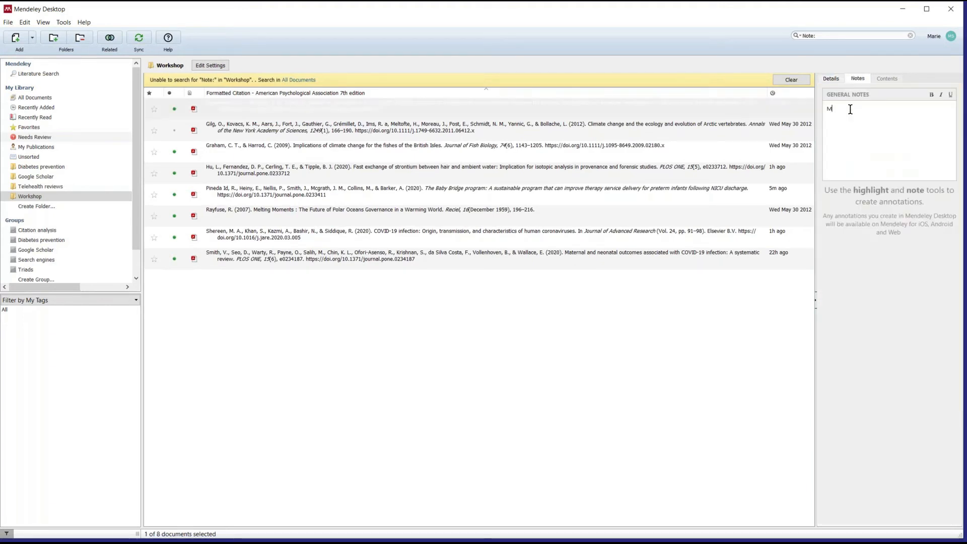
pyautogui.click(390, 134)
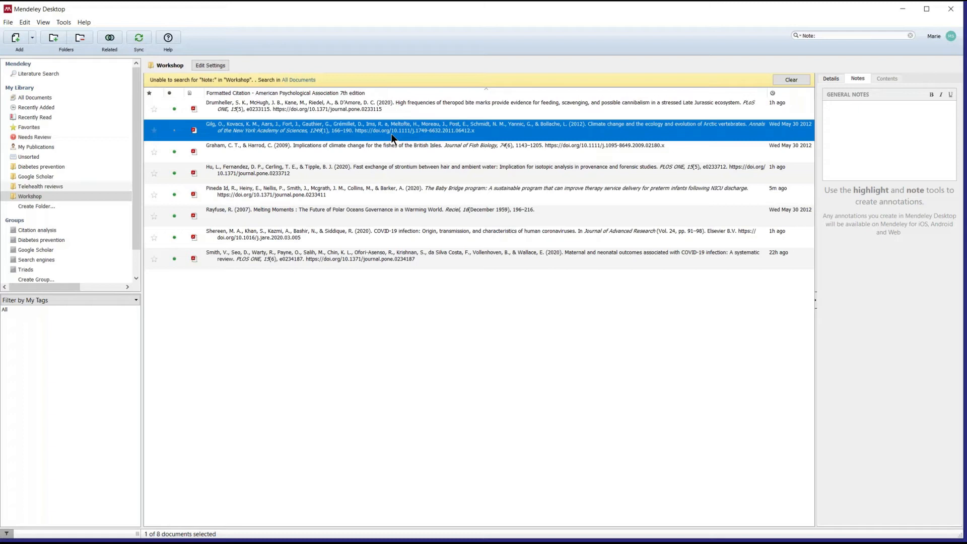
# Search only the notes in the Workshop folder for the first name entered in the general note, and clear the search.
pyautogui.click(829, 33)
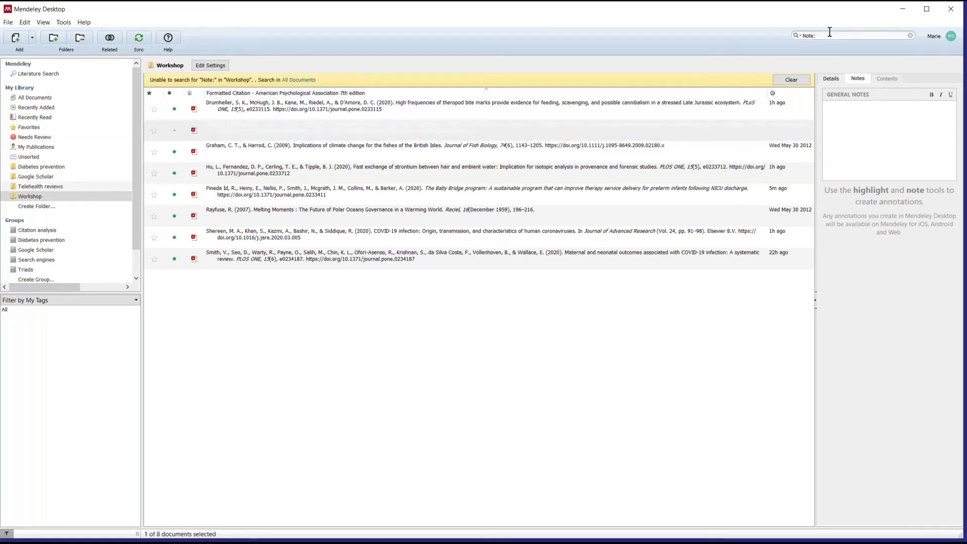
pyautogui.click(797, 34)
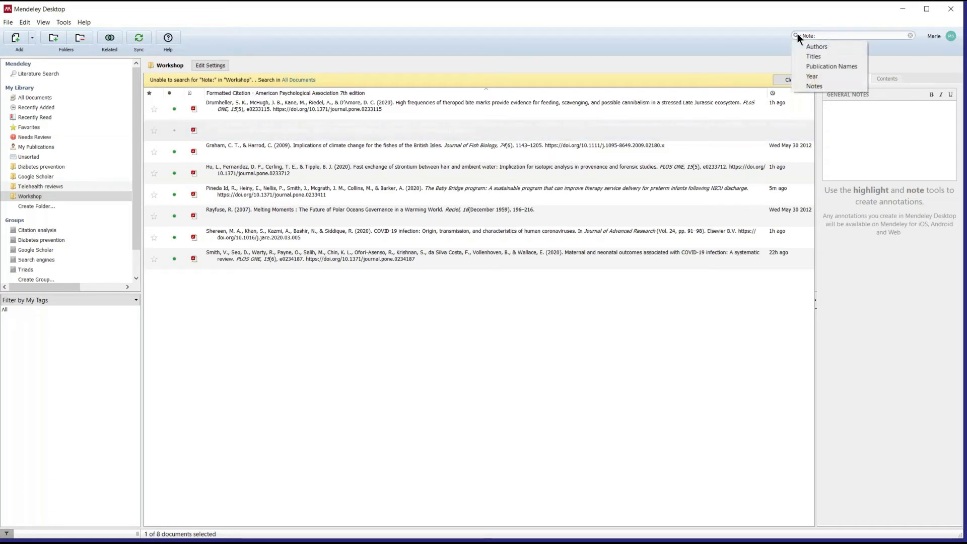
pyautogui.click(819, 87)
pyautogui.write('Marie')
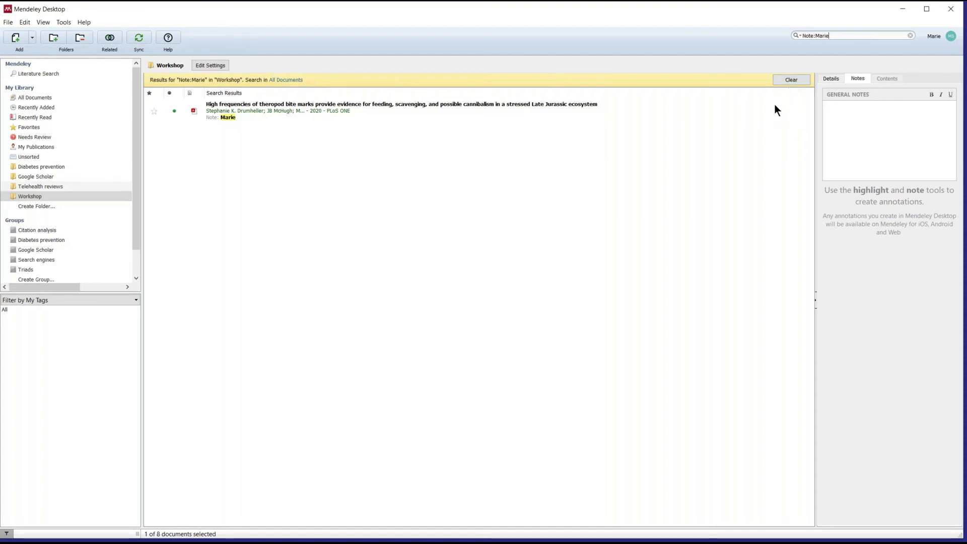
pyautogui.click(792, 79)
# Add the general note "This article summarized ..." to the Melting Moments article and return to its details.
pyautogui.click(239, 117)
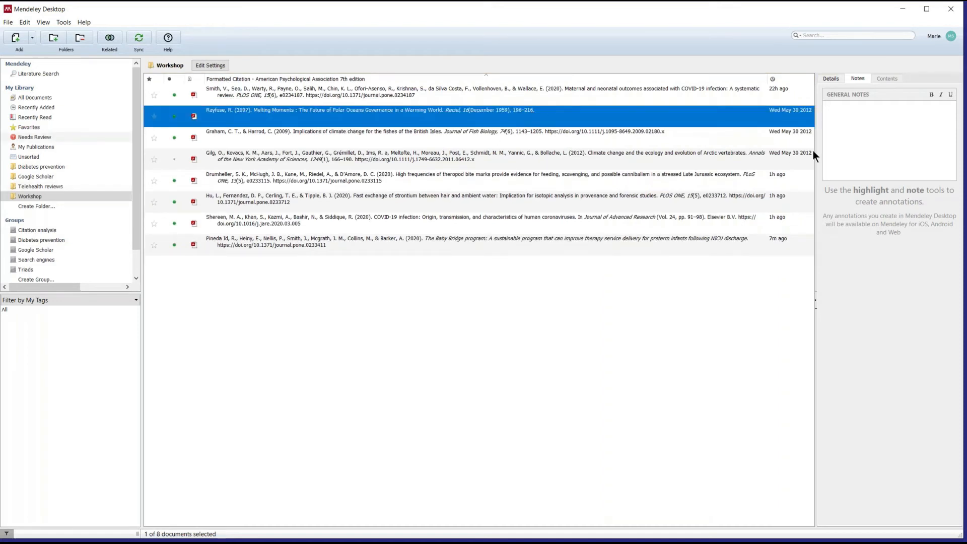
pyautogui.click(832, 79)
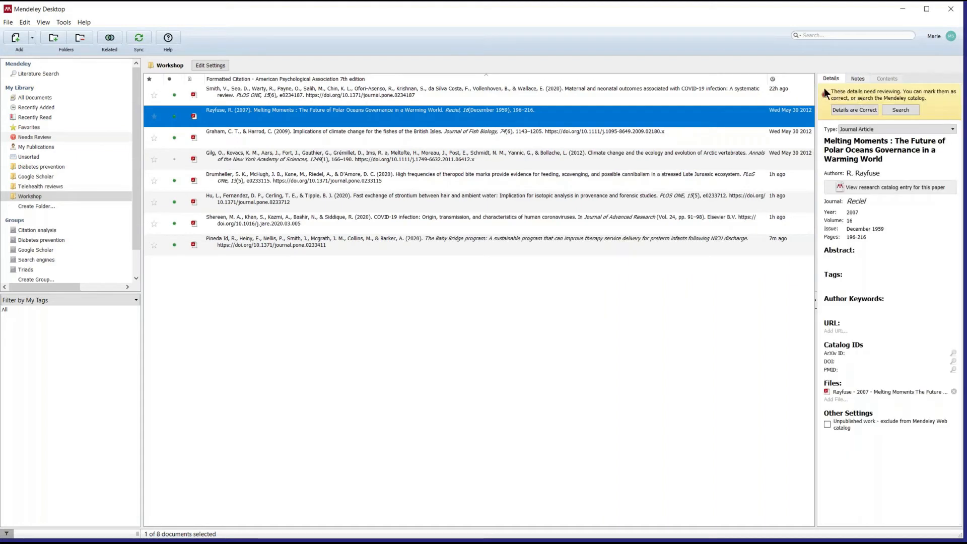
pyautogui.click(863, 79)
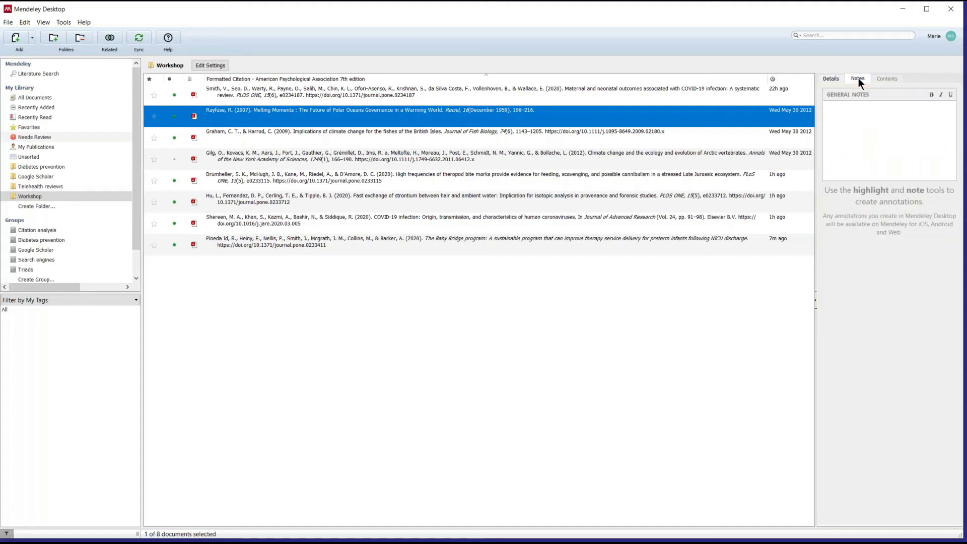
pyautogui.click(860, 116)
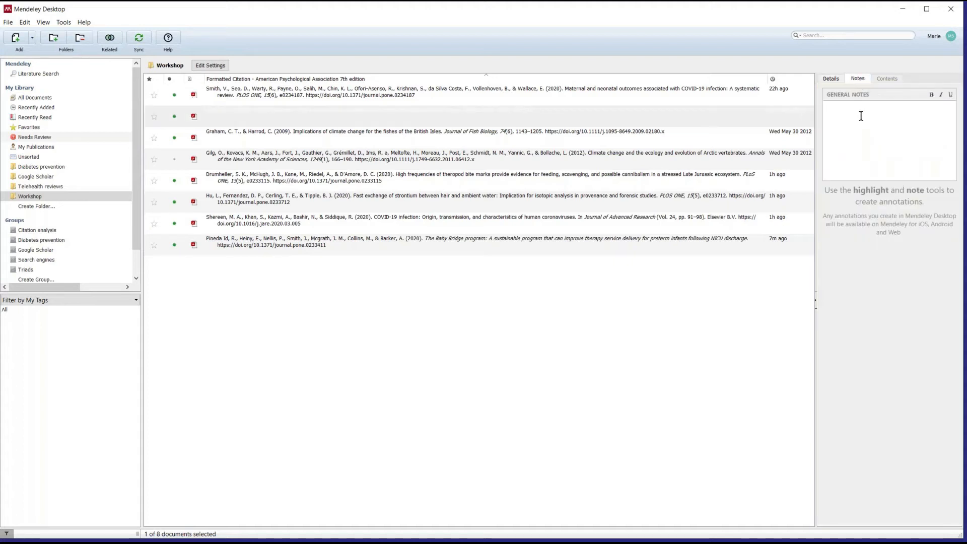
pyautogui.write('this')
pyautogui.press('BackSpace')
pyautogui.press('BackSpace')
pyautogui.press('BackSpace')
pyautogui.press('BackSpace')
pyautogui.write('This article summarized')
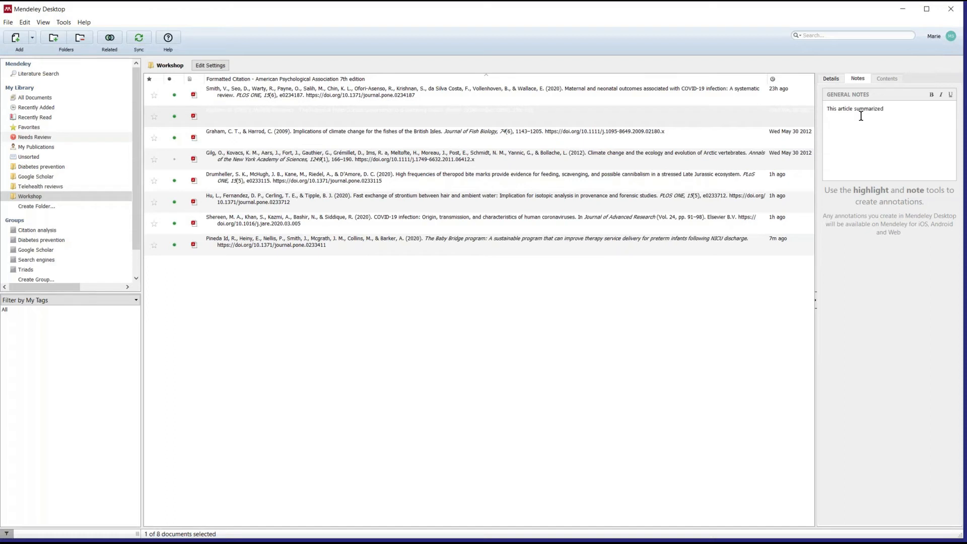
pyautogui.write(' ...')
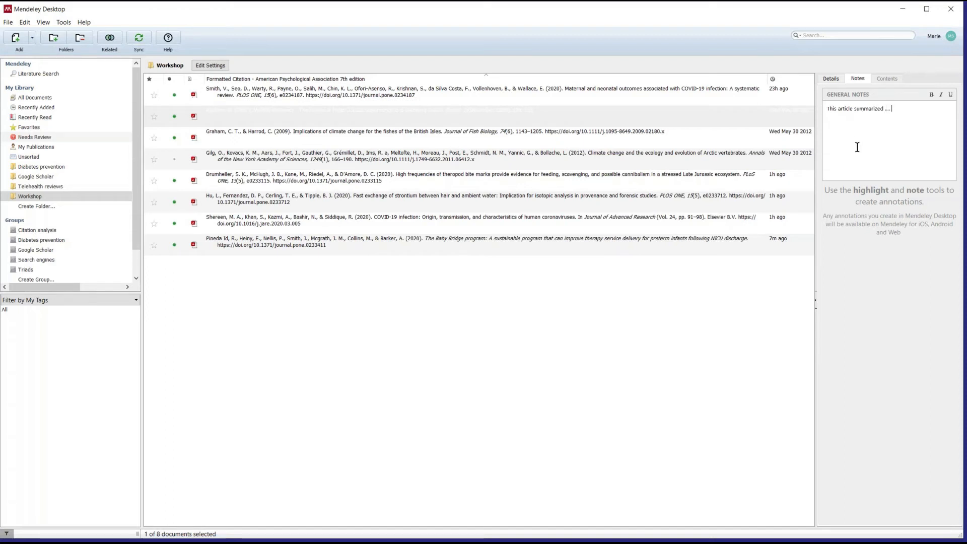
pyautogui.click(827, 77)
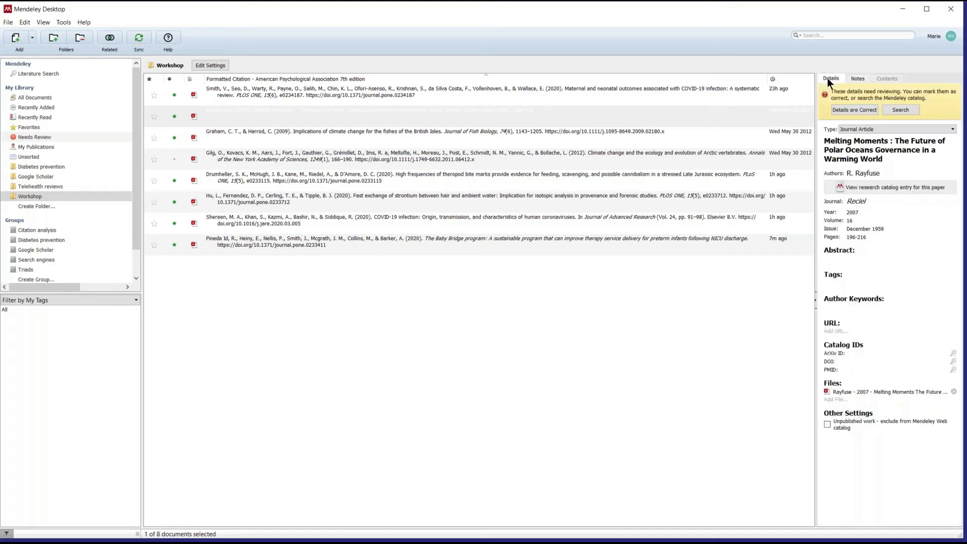
pyautogui.click(854, 78)
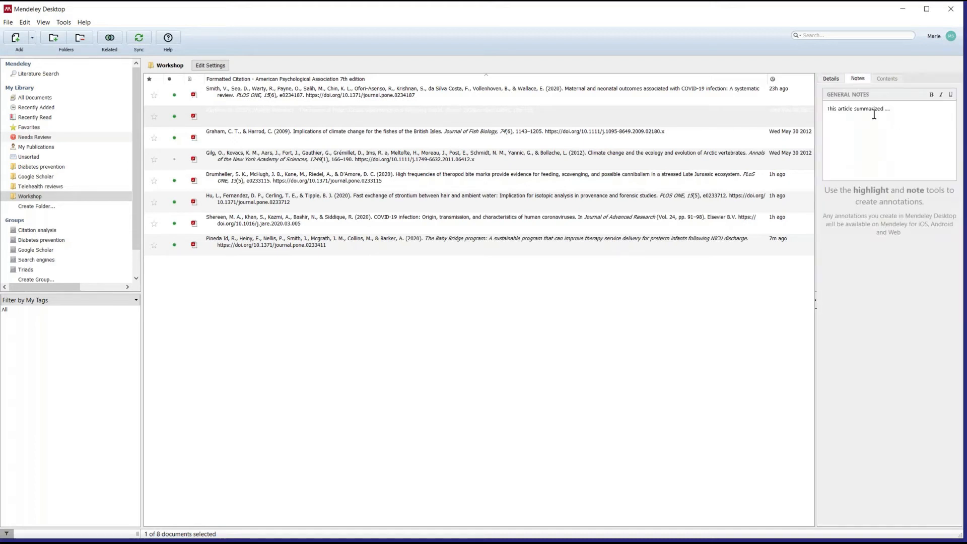
pyautogui.click(831, 79)
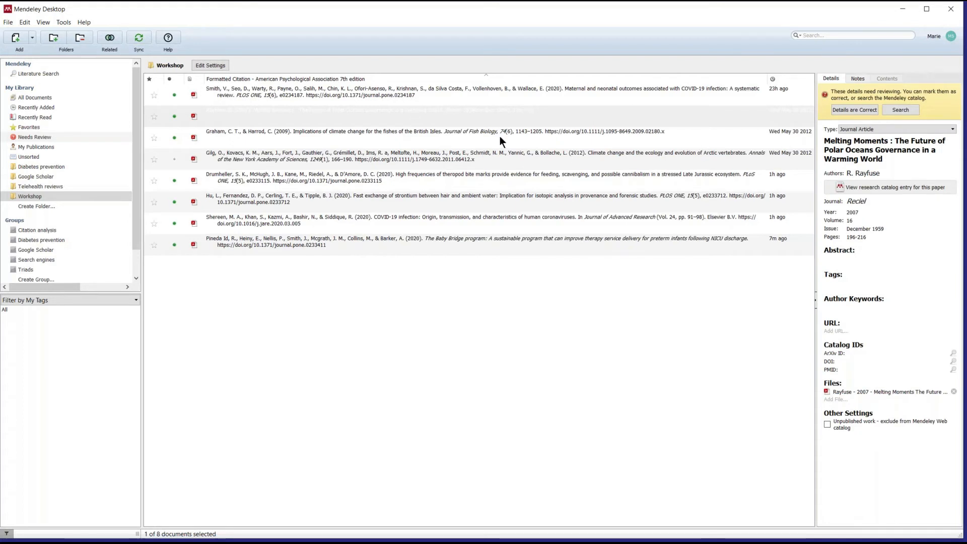
# Open the PDF of the Melting Moments article.
pyautogui.click(521, 115)
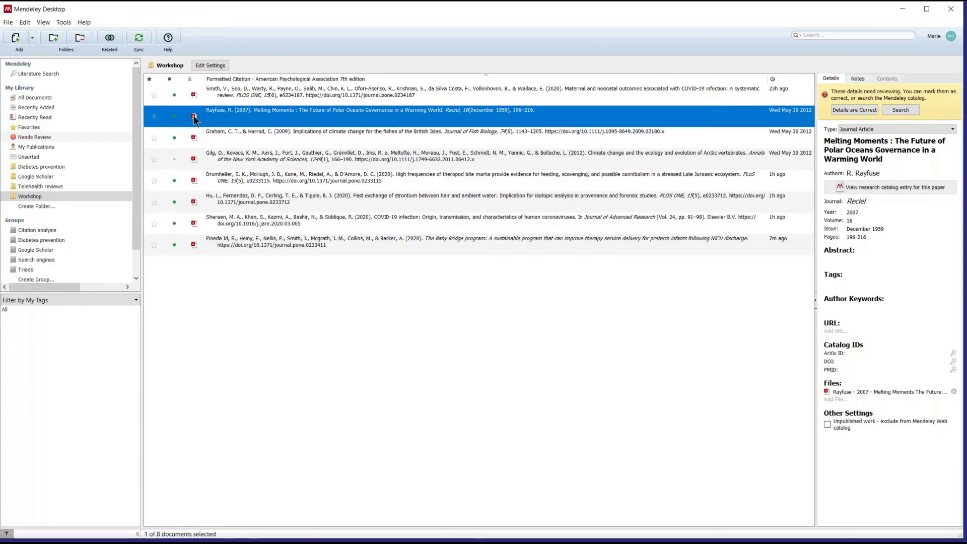
pyautogui.click(205, 141)
pyautogui.click(194, 117)
pyautogui.doubleClick(194, 117)
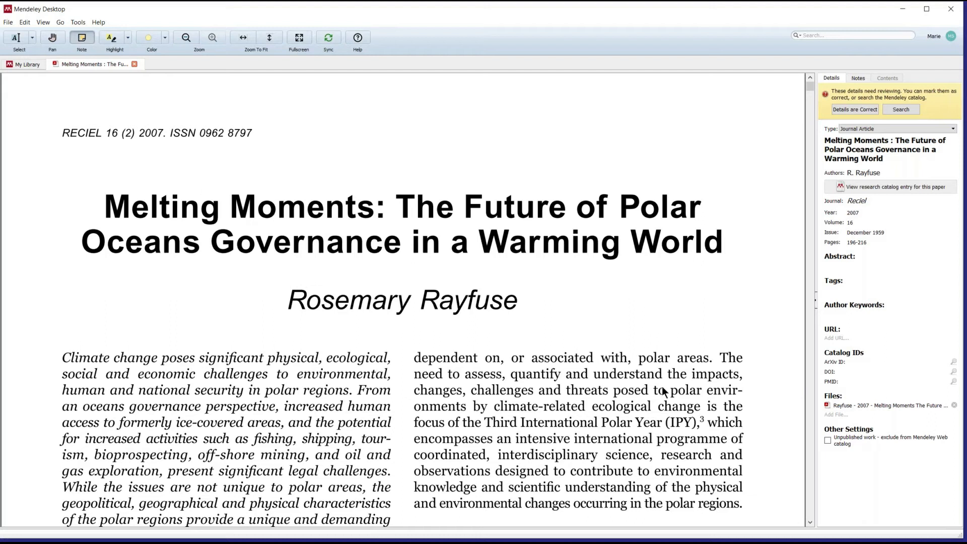
# Add a sticky note reading "Read this section." in the margin beside the "Where science leads" paragraph and show the article's notes.
pyautogui.click(713, 331)
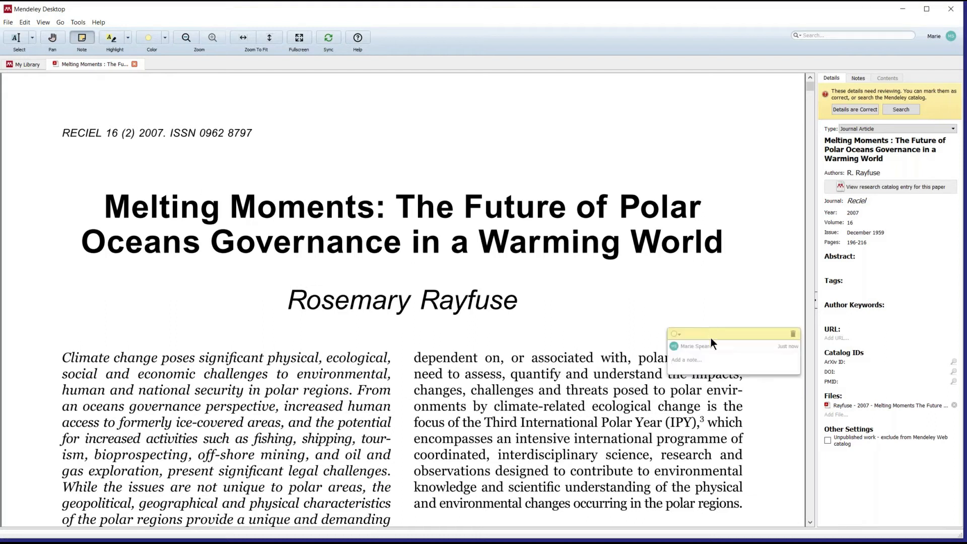
pyautogui.moveTo(732, 331); pyautogui.dragTo(728, 462)
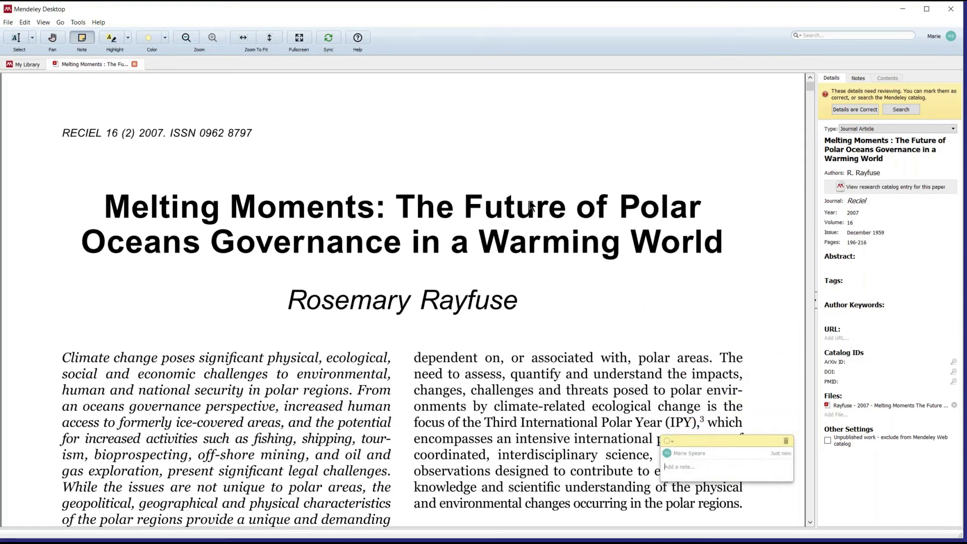
pyautogui.scroll(-2, 529, 204)
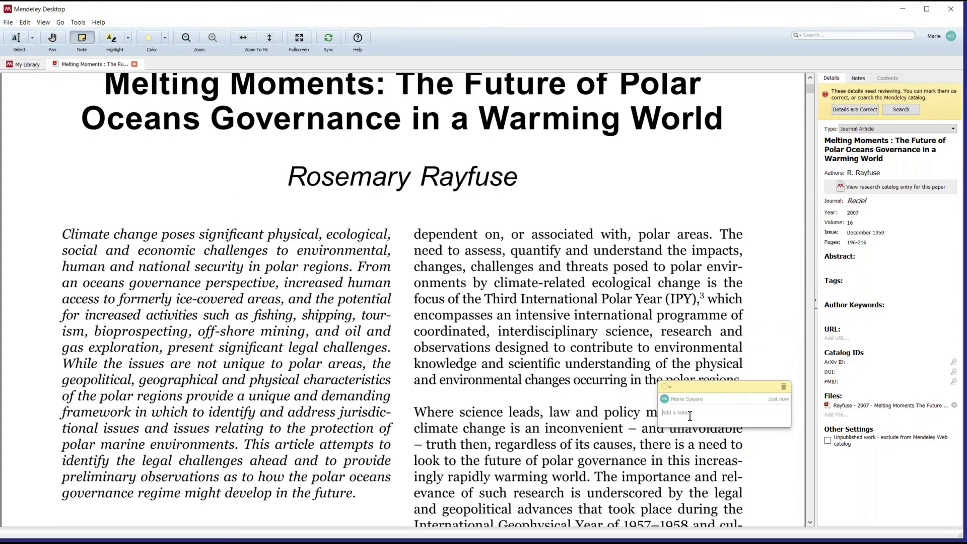
pyautogui.write('Read this section.')
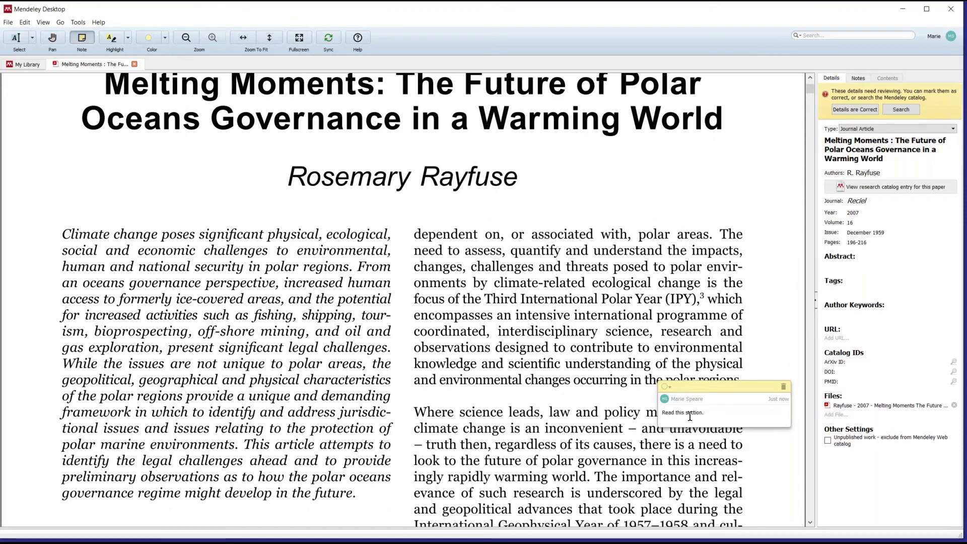
pyautogui.click(773, 337)
pyautogui.moveTo(715, 196); pyautogui.dragTo(770, 261)
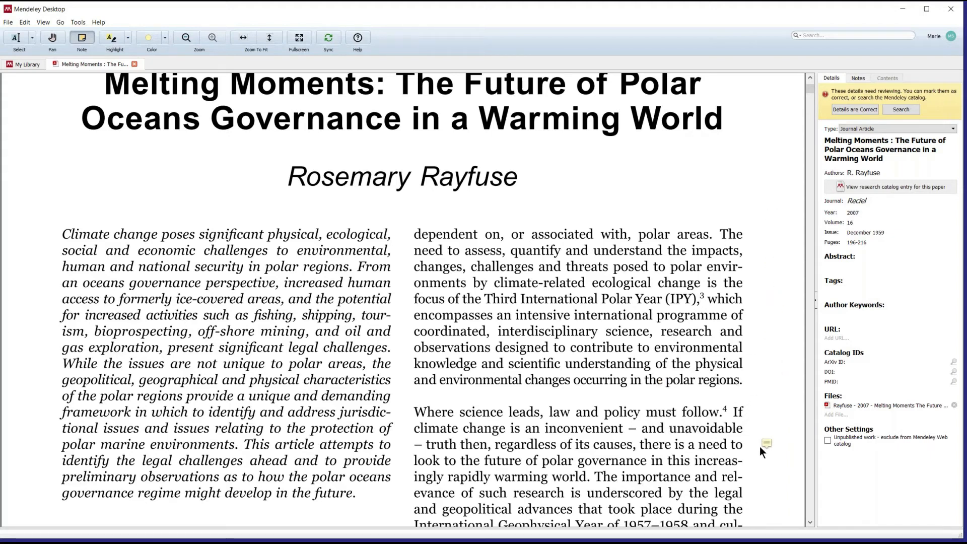
pyautogui.moveTo(757, 406); pyautogui.dragTo(754, 410)
pyautogui.click(857, 78)
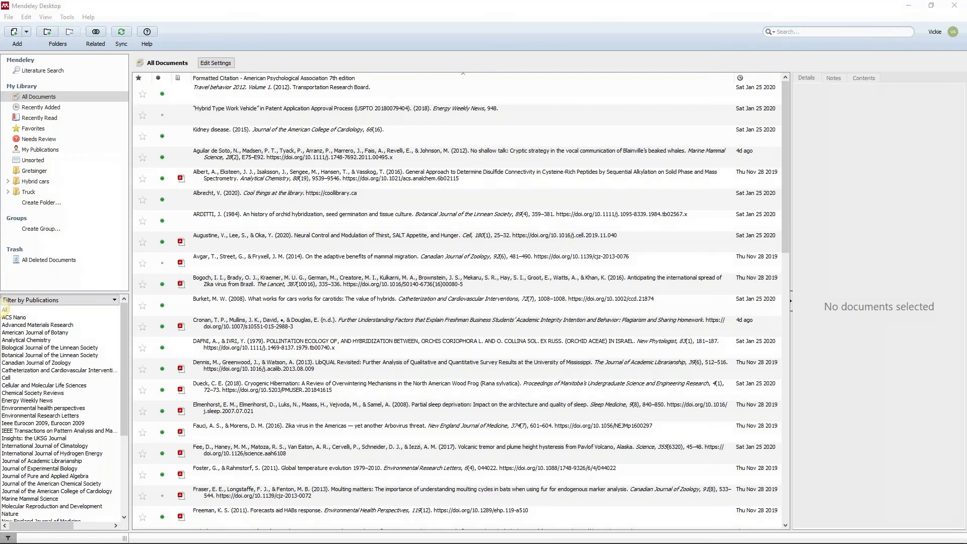
# Show the library as a table and return it to the citations view.
pyautogui.click(50, 21)
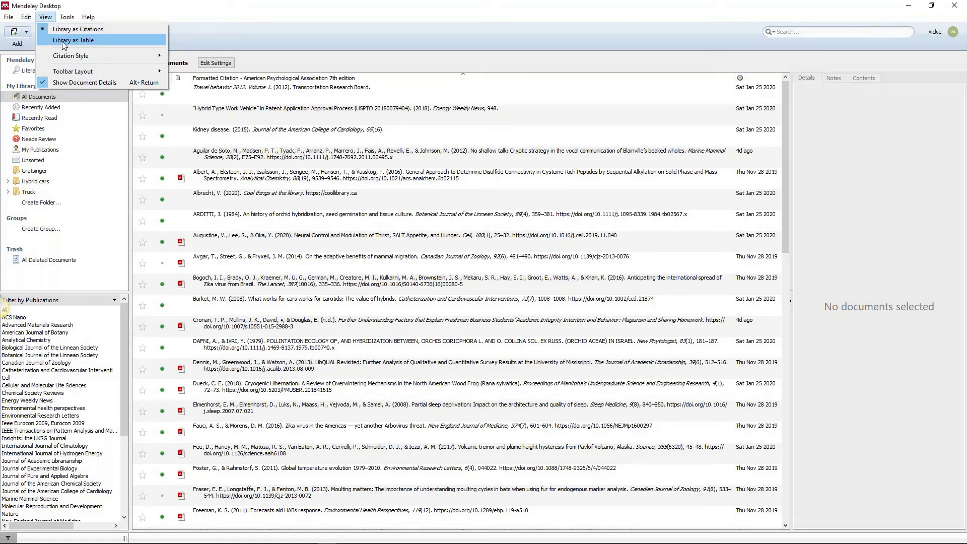
pyautogui.click(61, 42)
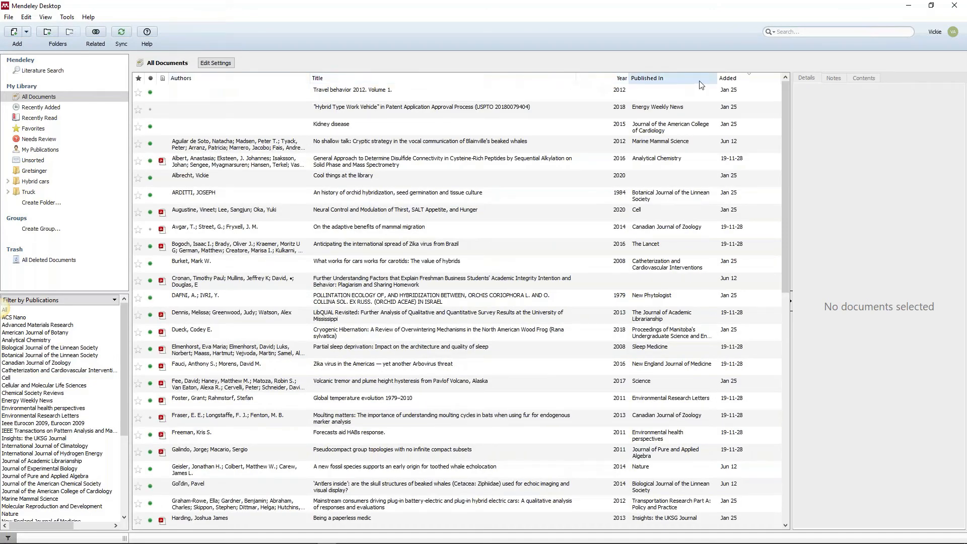
pyautogui.click(45, 17)
pyautogui.click(57, 28)
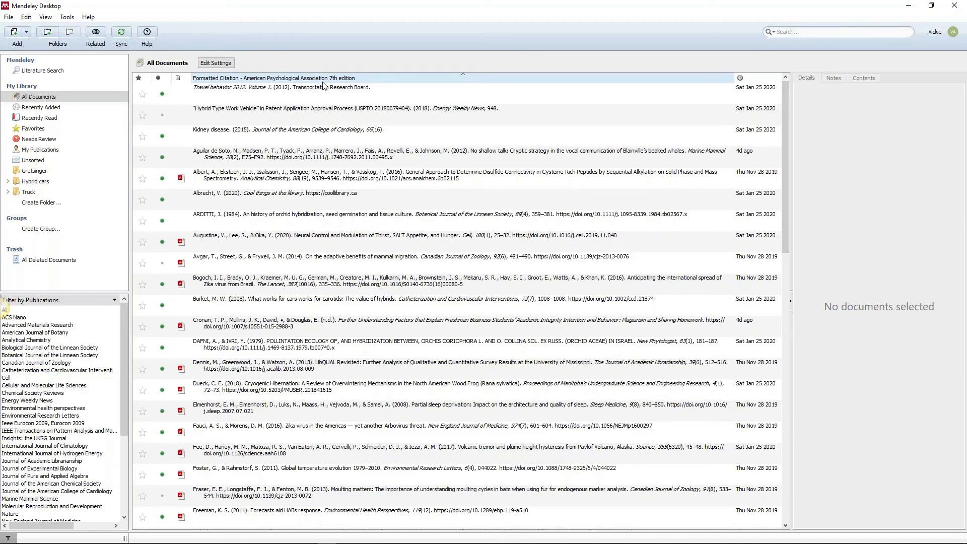
# Find citation styles matching "council of" and install Council of Science Editors, Name-Year (author-date).
pyautogui.click(44, 18)
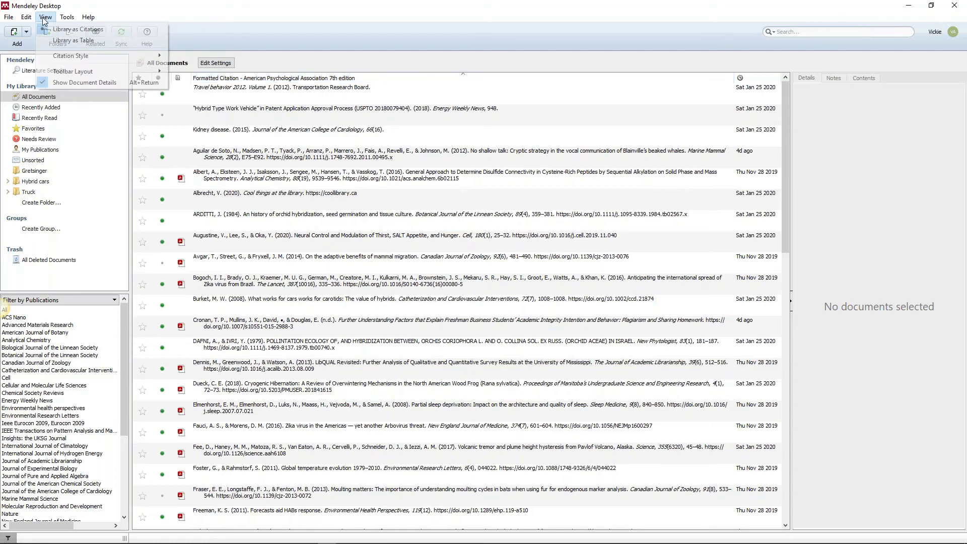
pyautogui.moveTo(81, 59)
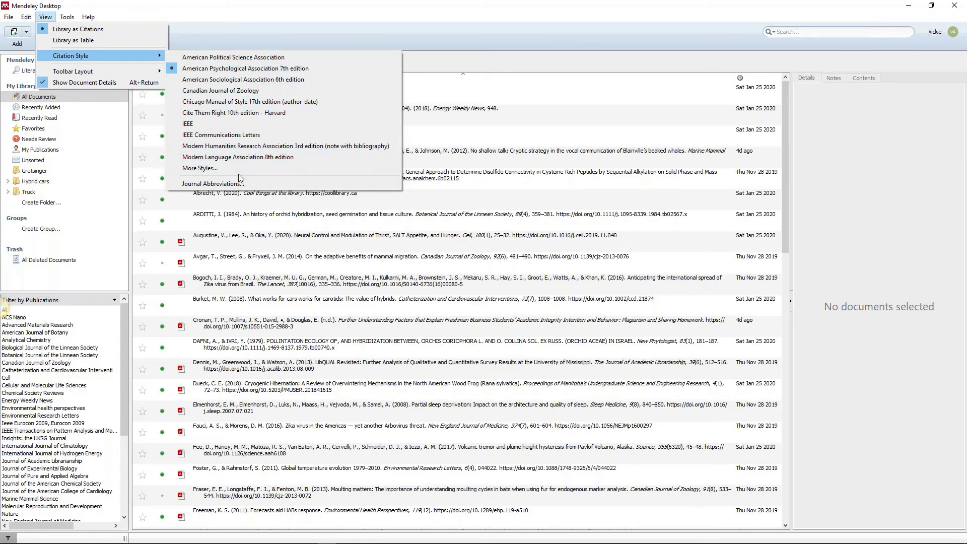
pyautogui.click(200, 168)
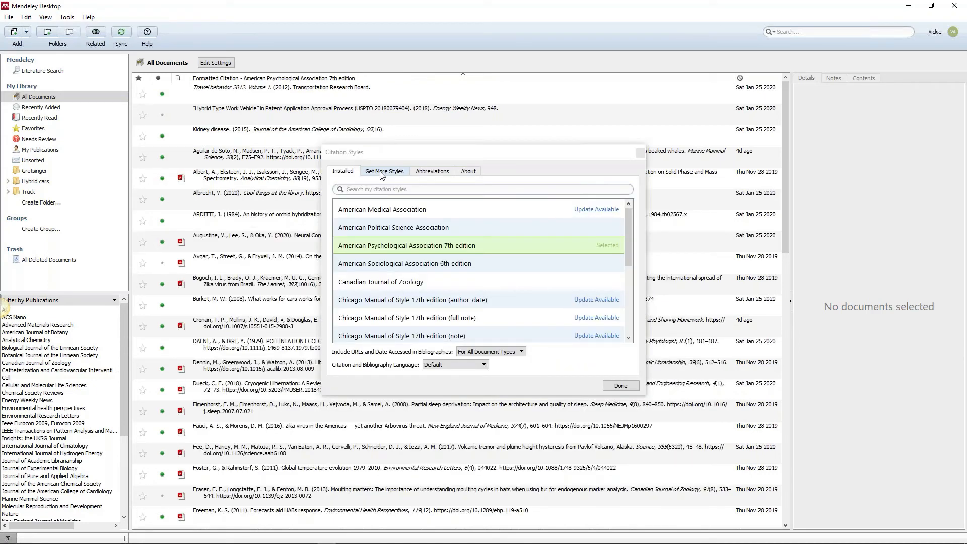
pyautogui.click(382, 172)
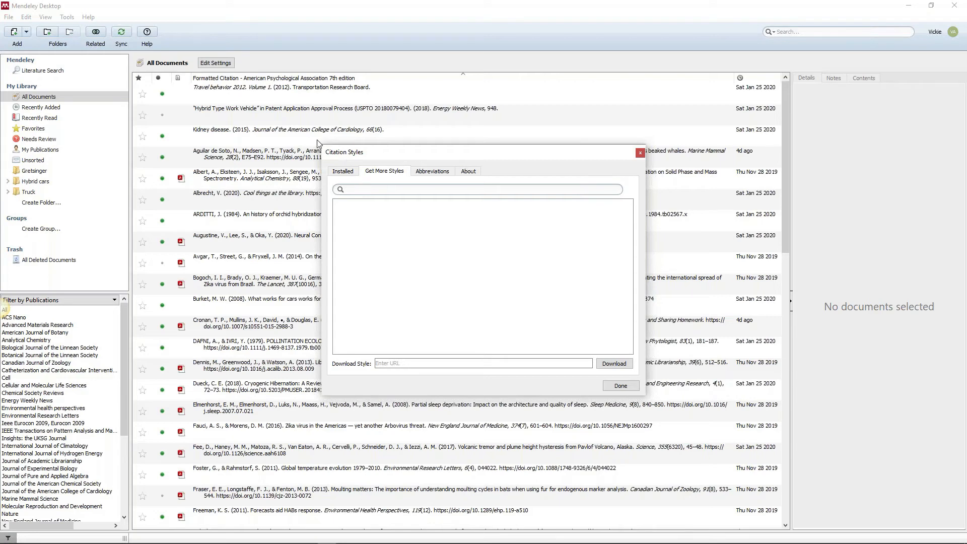
pyautogui.write('council of')
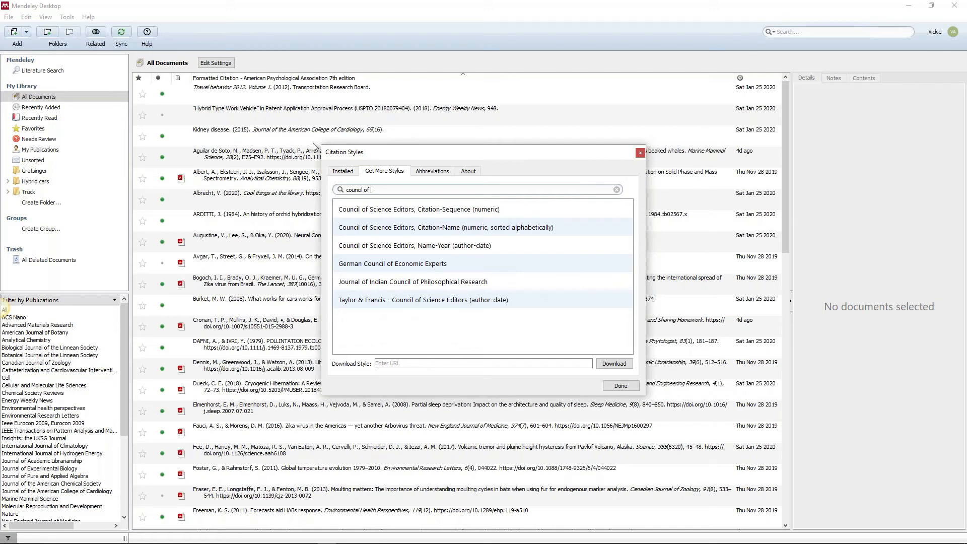
pyautogui.click(424, 246)
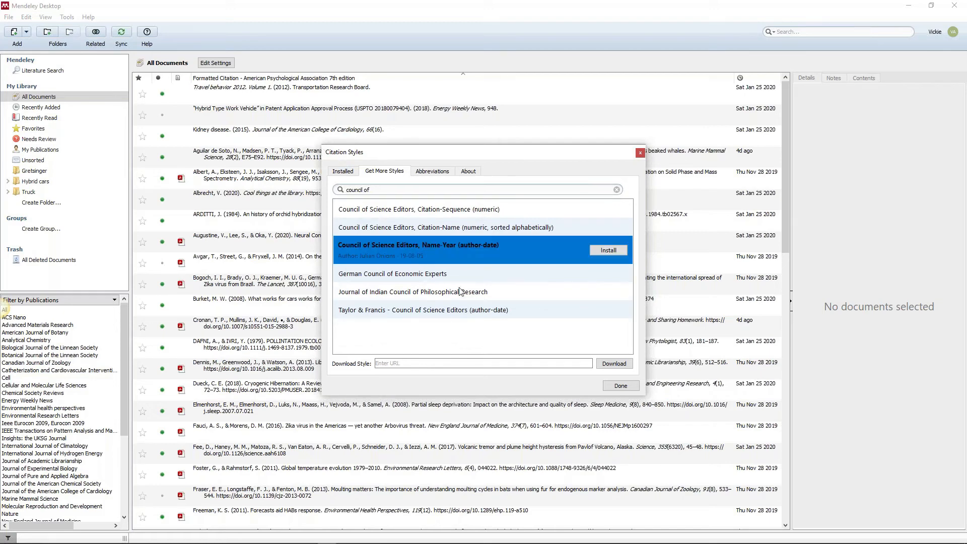
pyautogui.click(617, 251)
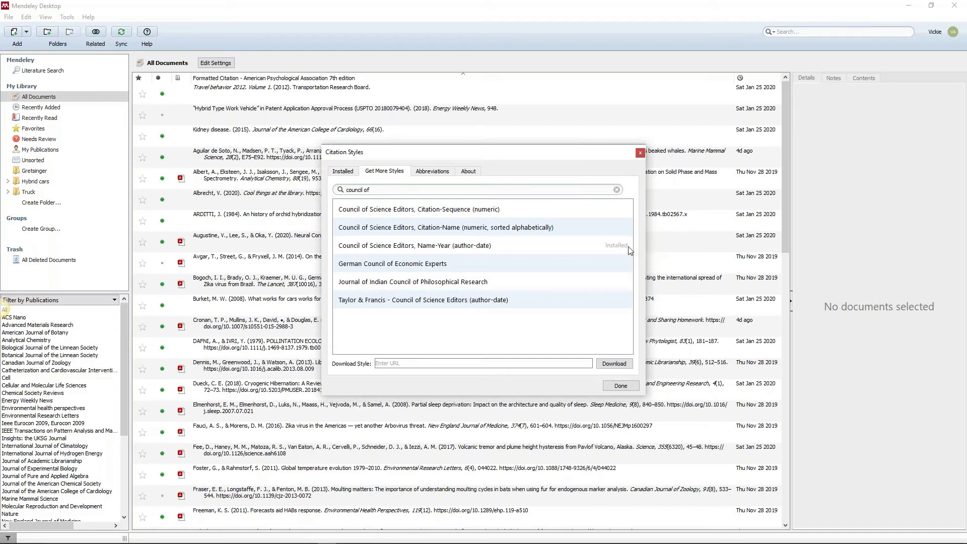
# Apply the installed Council of Science Editors, Name-Year (author-date) style to the library citations and switch them to IEEE.
pyautogui.click(341, 172)
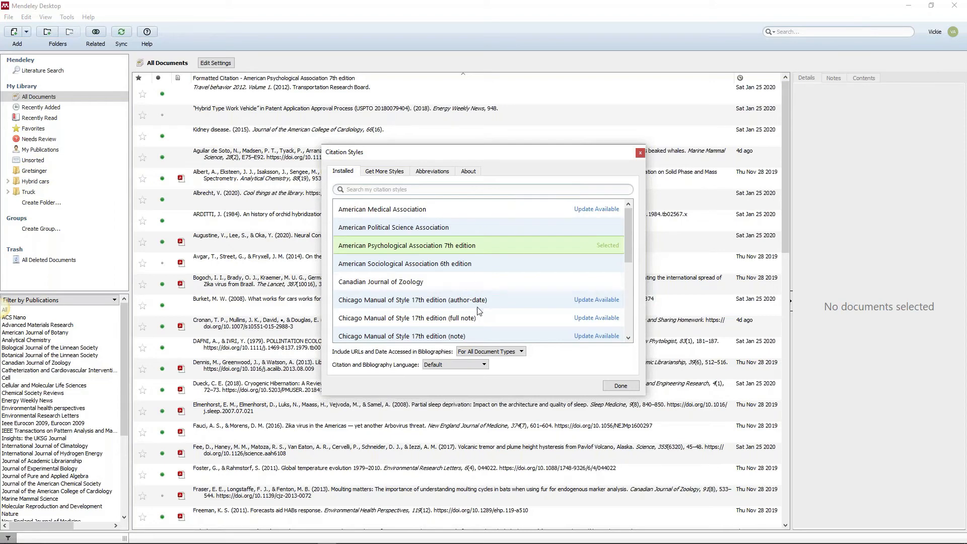
pyautogui.scroll(-2, 469, 301)
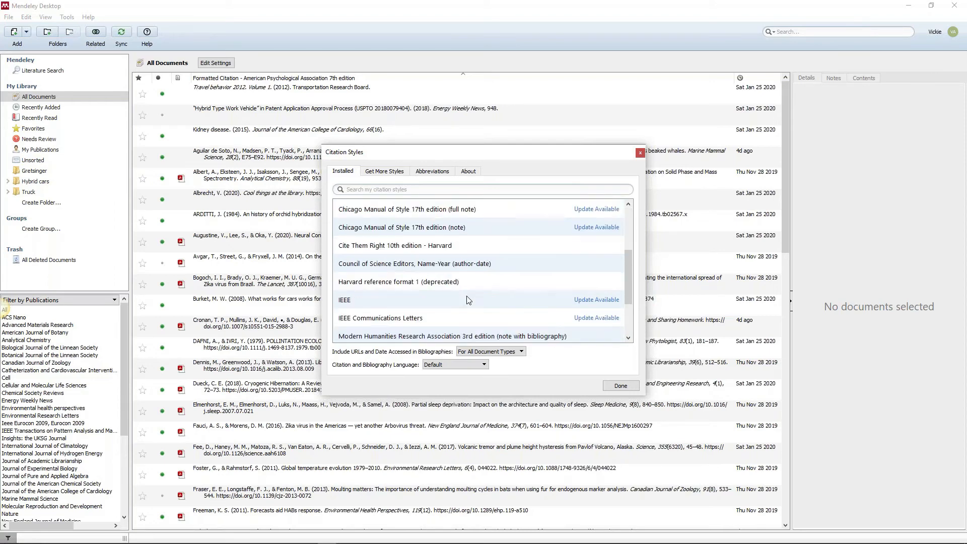
pyautogui.click(402, 265)
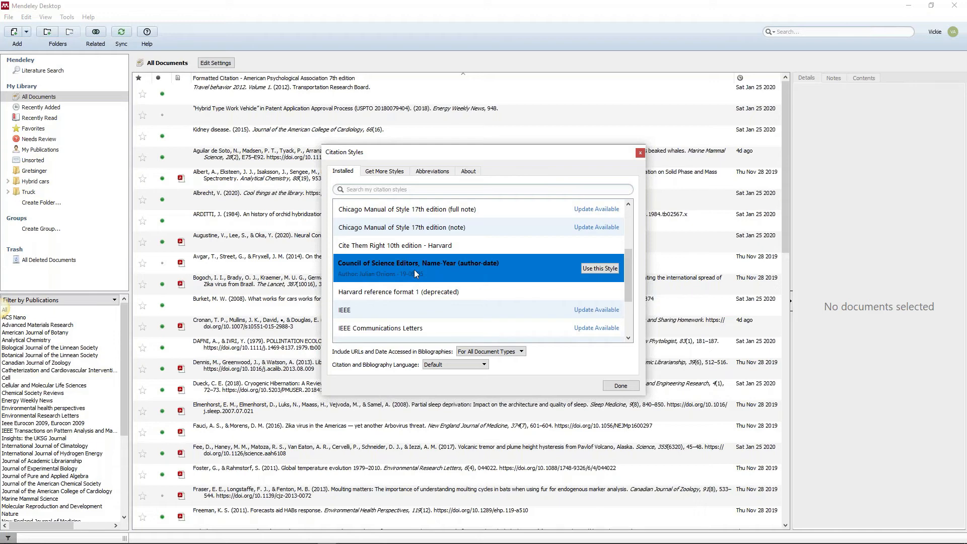
pyautogui.click(600, 269)
pyautogui.click(598, 268)
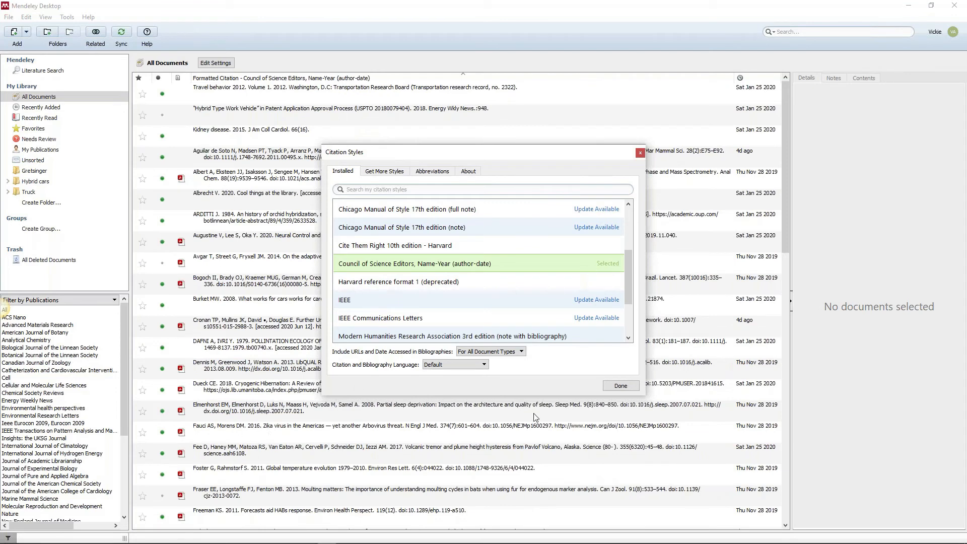
pyautogui.click(386, 302)
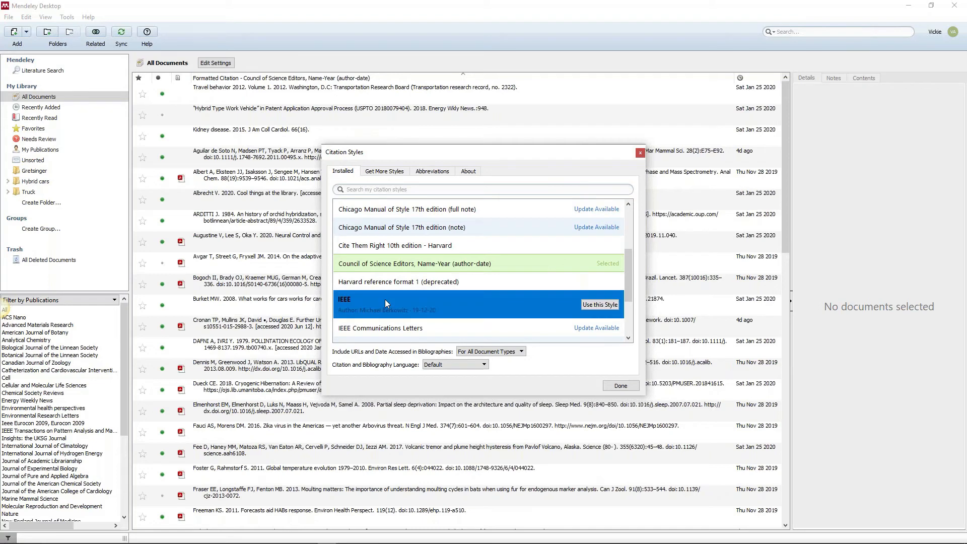
pyautogui.click(600, 305)
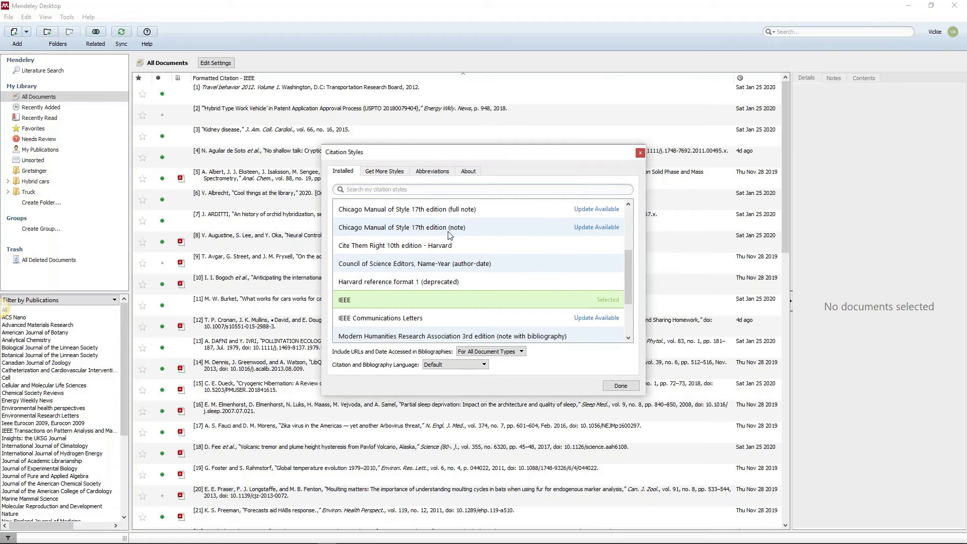
# Set the library's citation style to American Psychological Association 7th edition and close the citation styles dialog.
pyautogui.moveTo(630, 279); pyautogui.dragTo(628, 232)
pyautogui.click(422, 250)
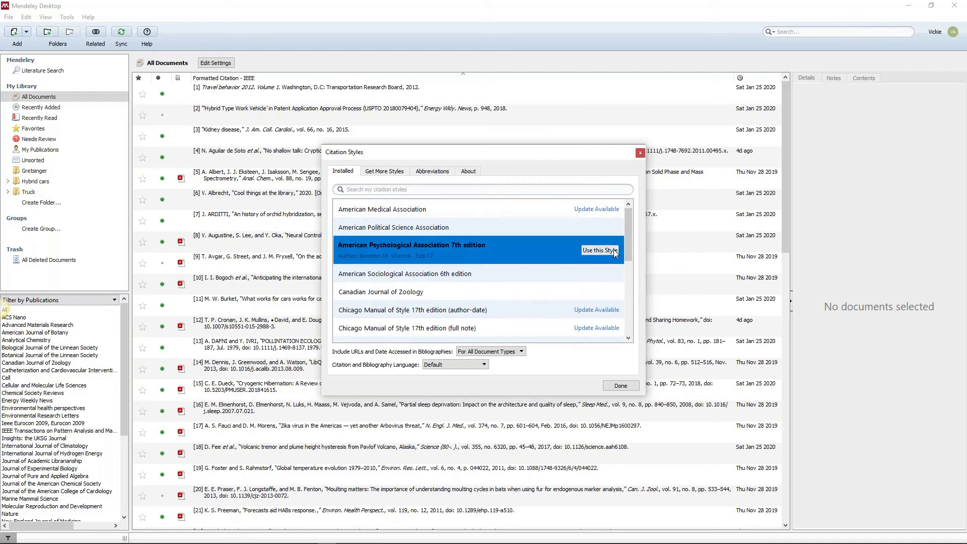
pyautogui.click(600, 251)
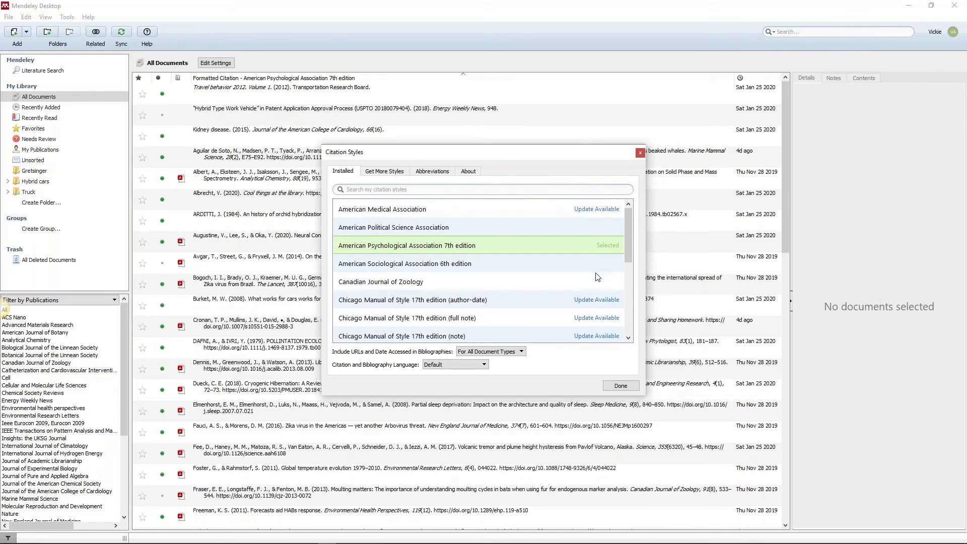
pyautogui.click(620, 385)
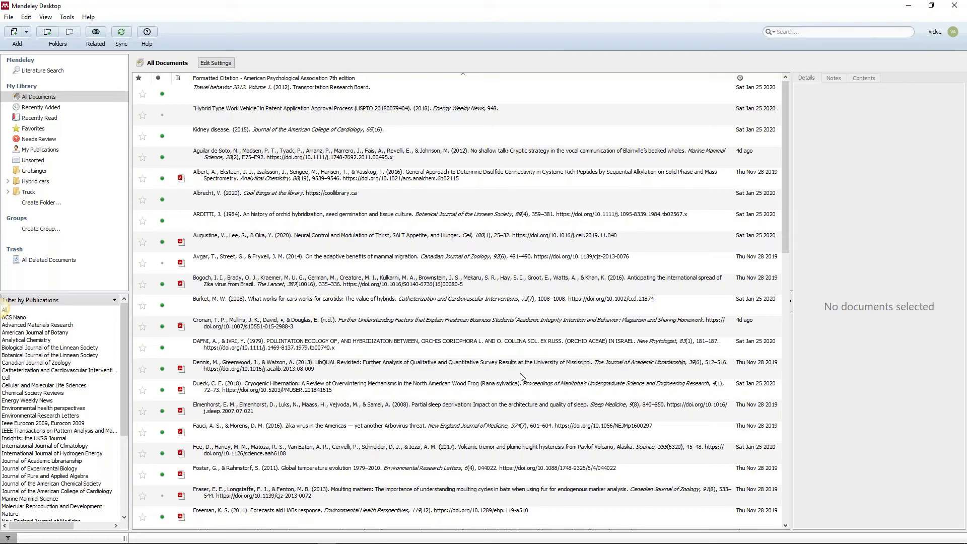
# Try to uninstall the MS Word plugin while declining to let Mendeley close Word and Outlook.
pyautogui.click(67, 17)
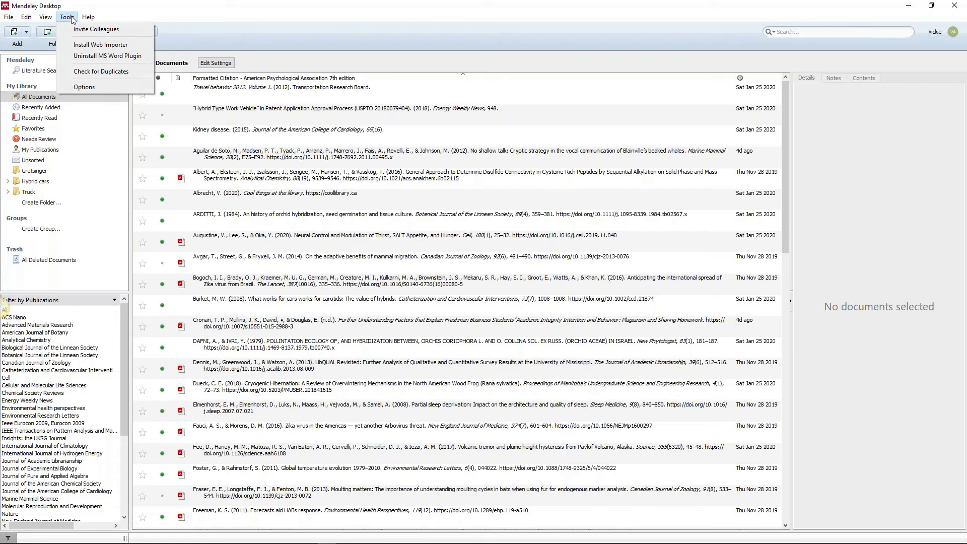
pyautogui.click(70, 19)
pyautogui.click(69, 19)
pyautogui.moveTo(375, 542)
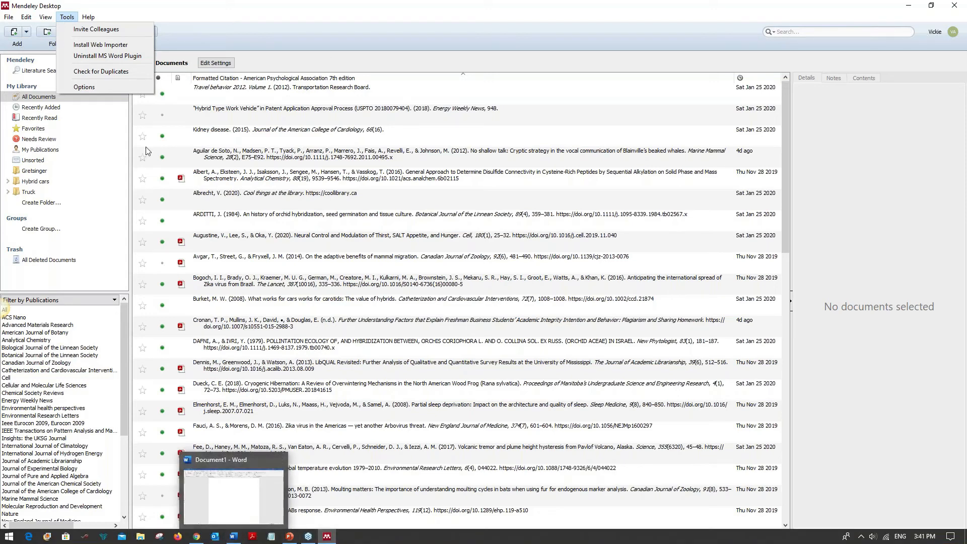
pyautogui.click(108, 56)
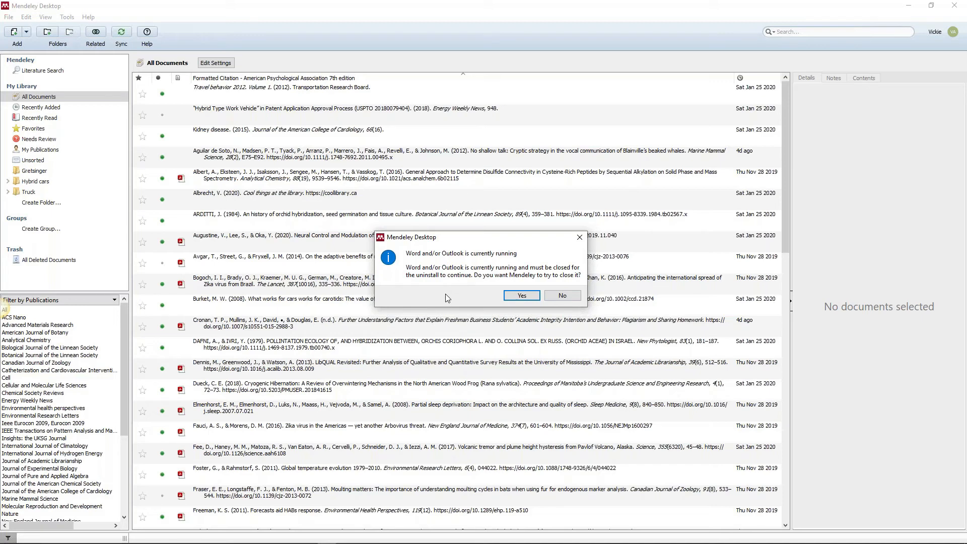
pyautogui.click(563, 299)
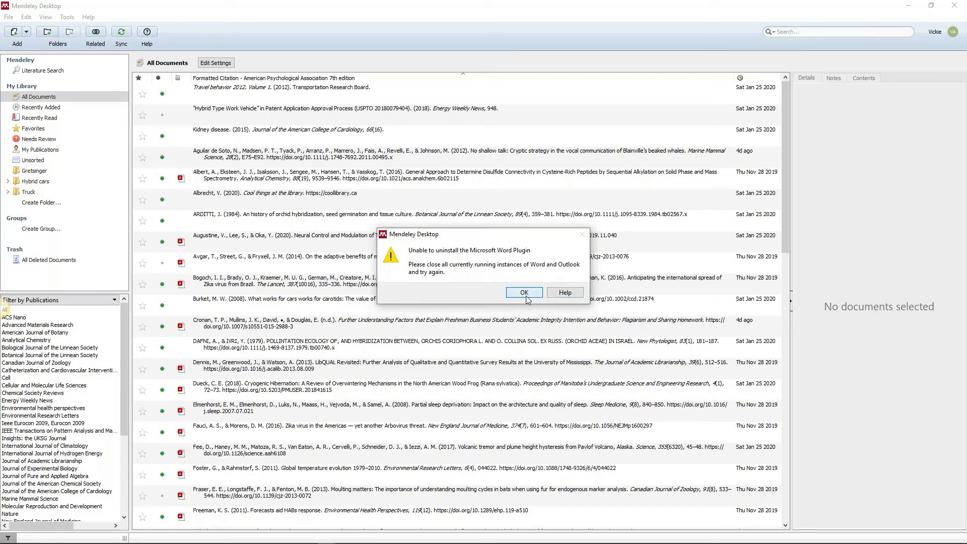
pyautogui.click(524, 292)
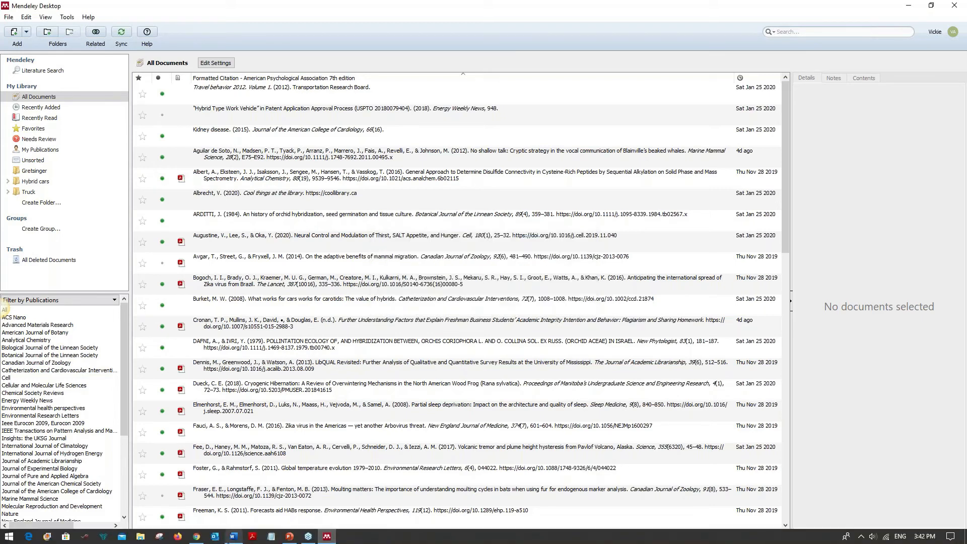
# Switch to the blank Word document and enter the text "I need a citation here".
pyautogui.moveTo(236, 540)
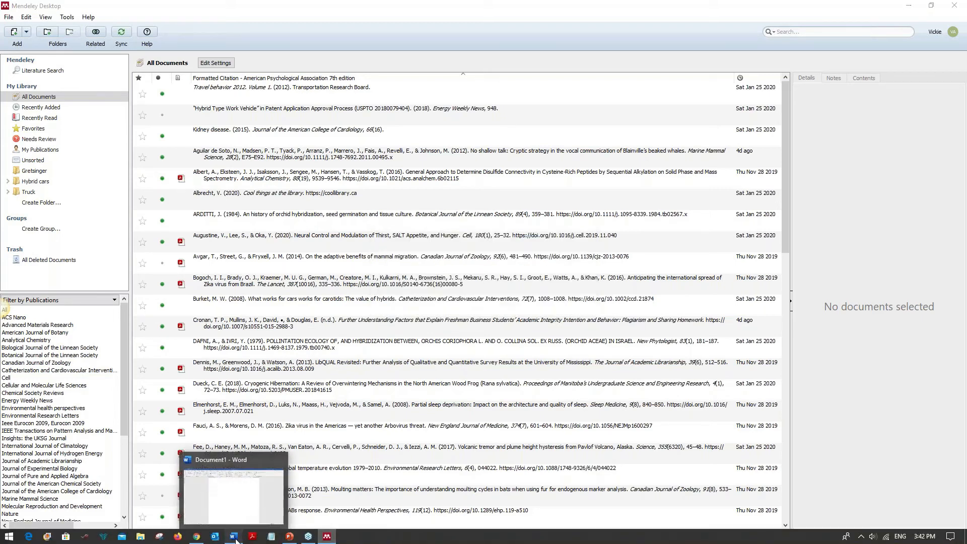
pyautogui.click(236, 541)
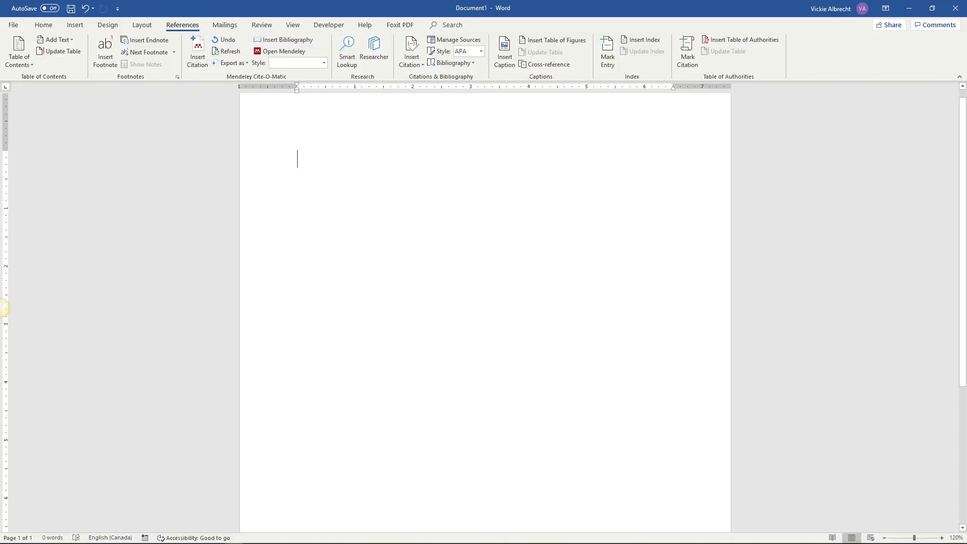
pyautogui.click(941, 538)
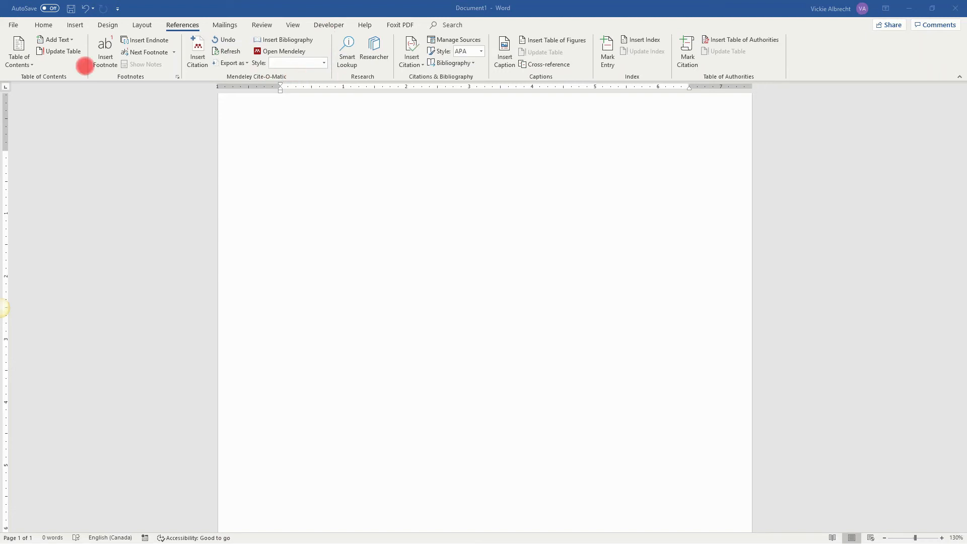
pyautogui.click(312, 158)
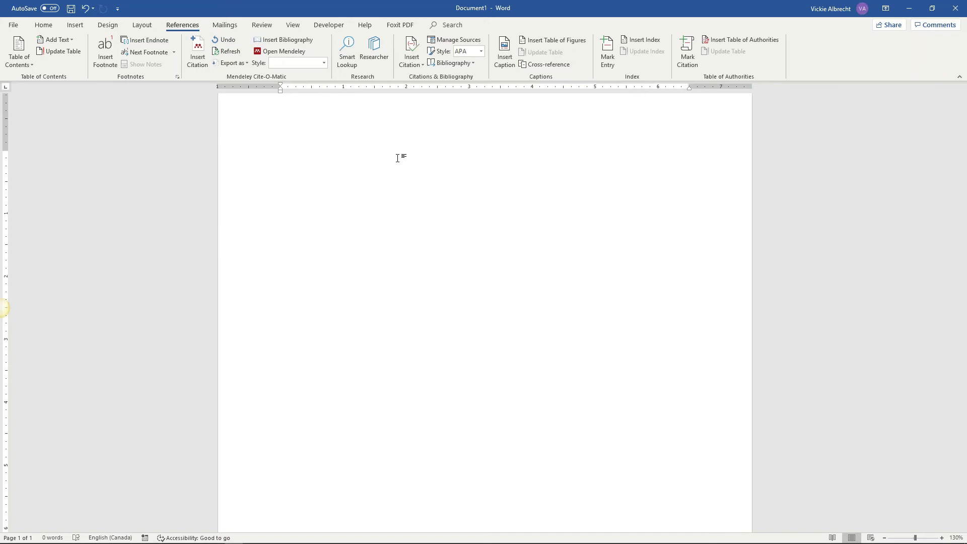
pyautogui.write('I need a citation here')
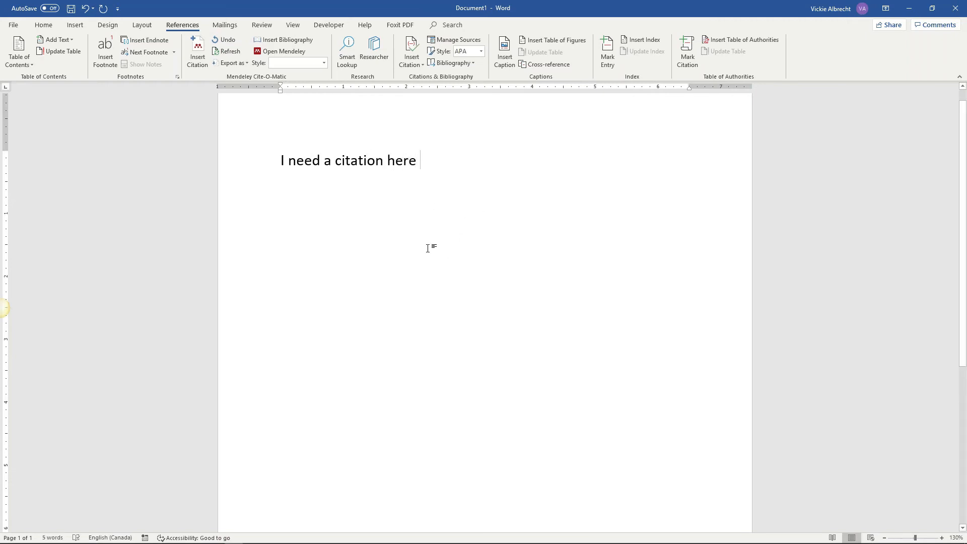
# Insert one combined citation from the Mendeley library for the LibQUAL Revisited, Zika virus in the Americas and Global temperature evolution 1979–2010 articles.
pyautogui.click(197, 63)
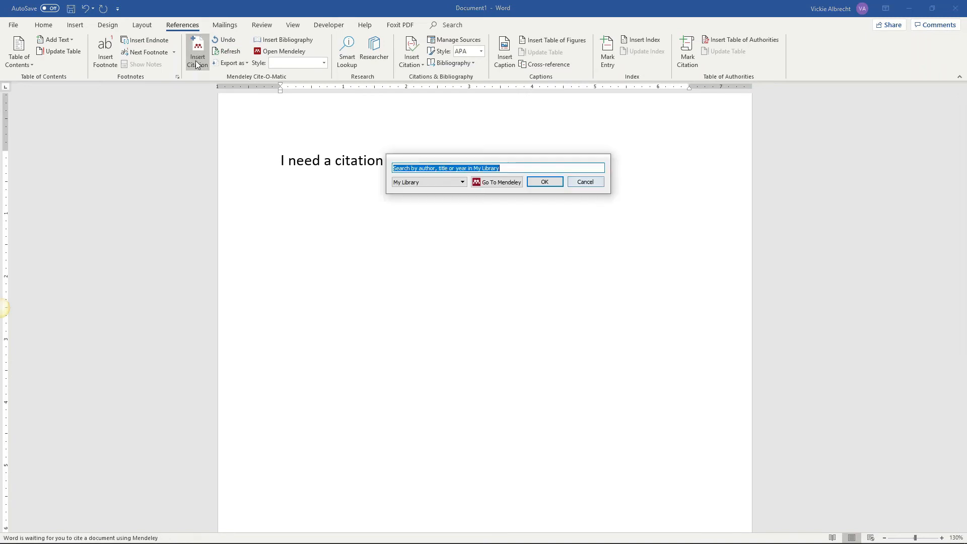
pyautogui.moveTo(517, 165); pyautogui.dragTo(573, 146)
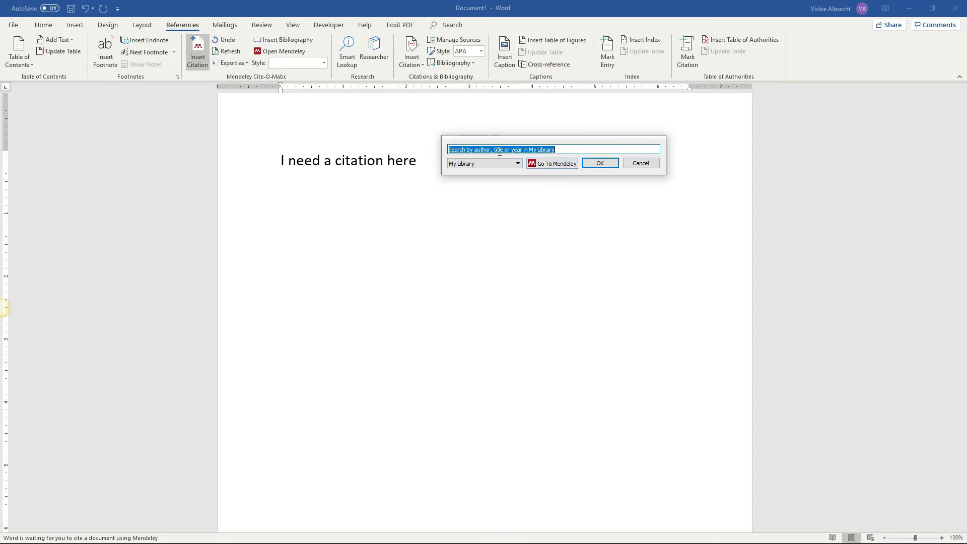
pyautogui.click(554, 167)
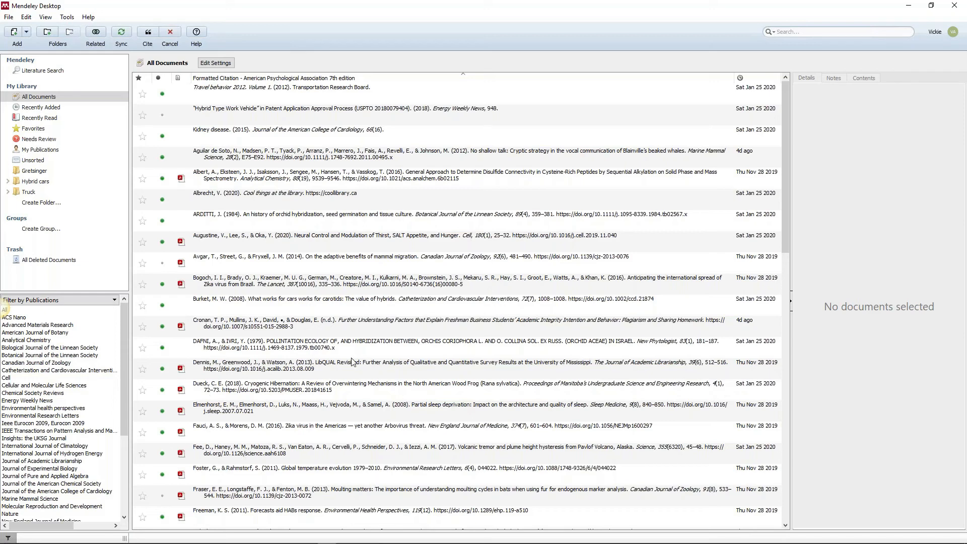
pyautogui.click(281, 371)
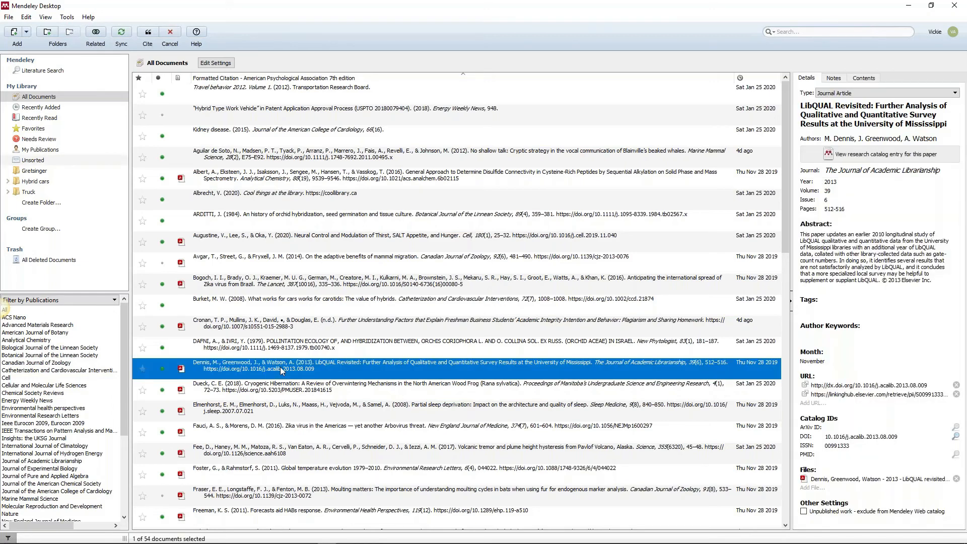
pyautogui.keyDown('ctrl'); pyautogui.click(281, 434); pyautogui.keyUp('ctrl')
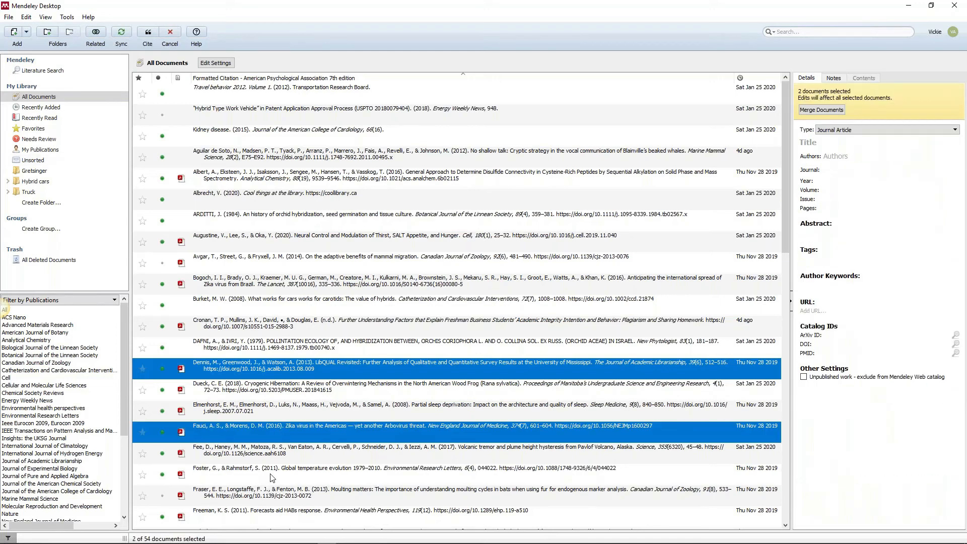
pyautogui.keyDown('ctrl'); pyautogui.click(270, 471); pyautogui.keyUp('ctrl')
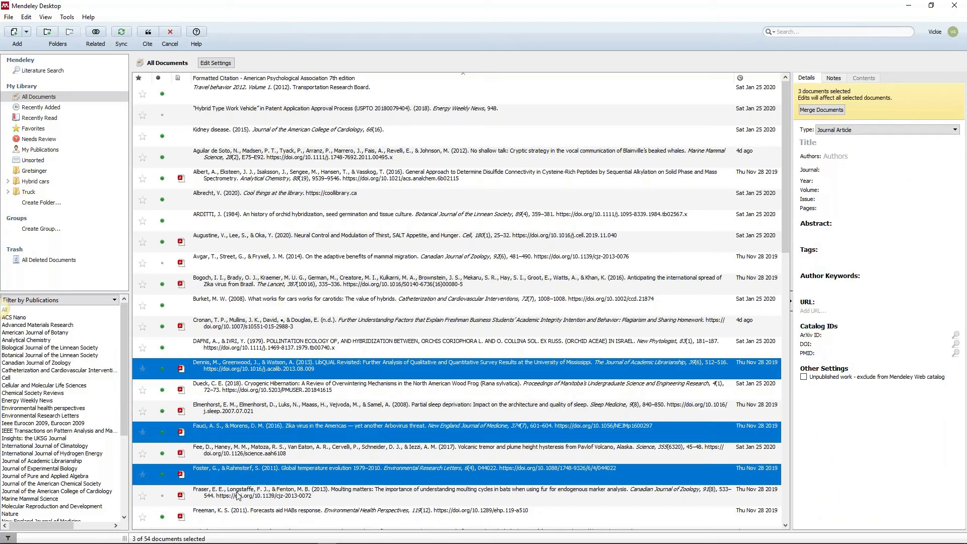
pyautogui.click(151, 33)
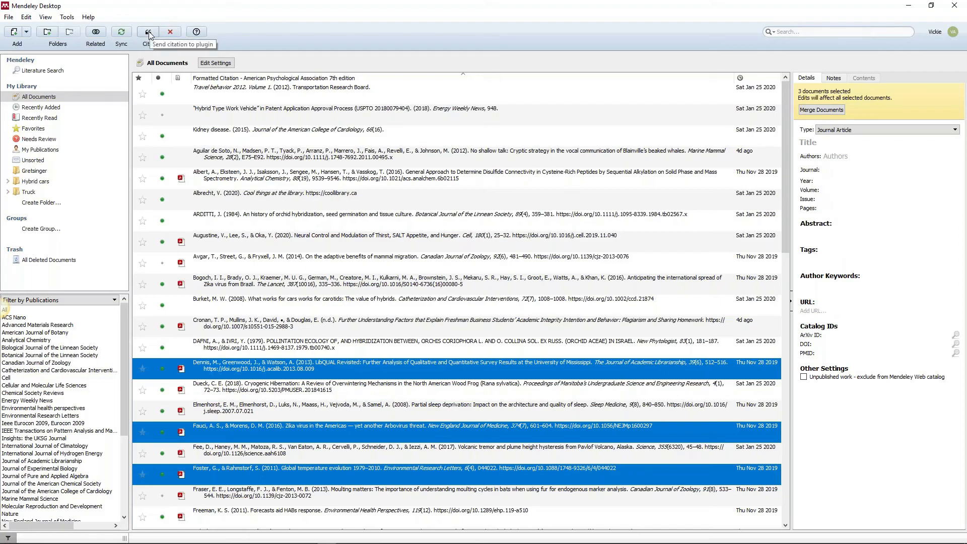
pyautogui.click(149, 33)
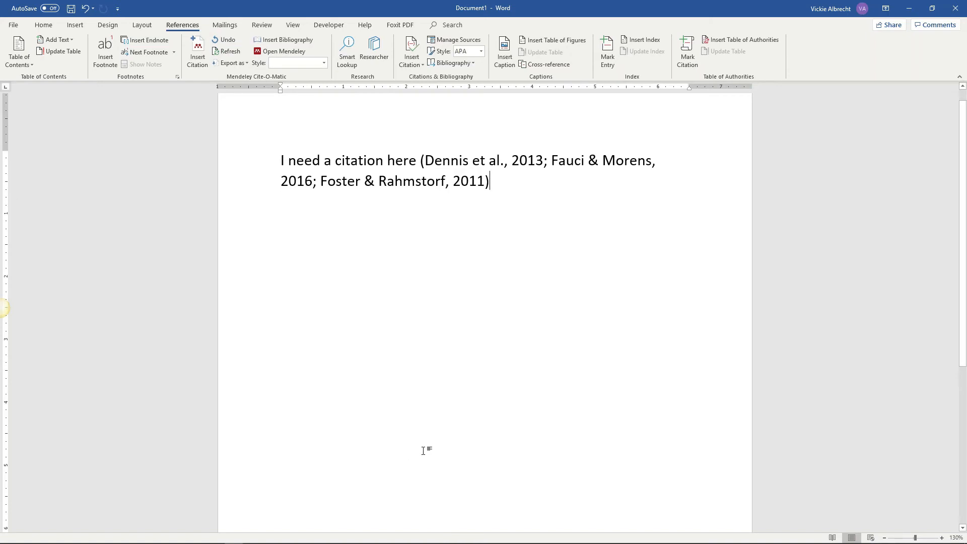
# End the cited sentence with a period and add the text "Other way to insert a citation".
pyautogui.write('.  ')
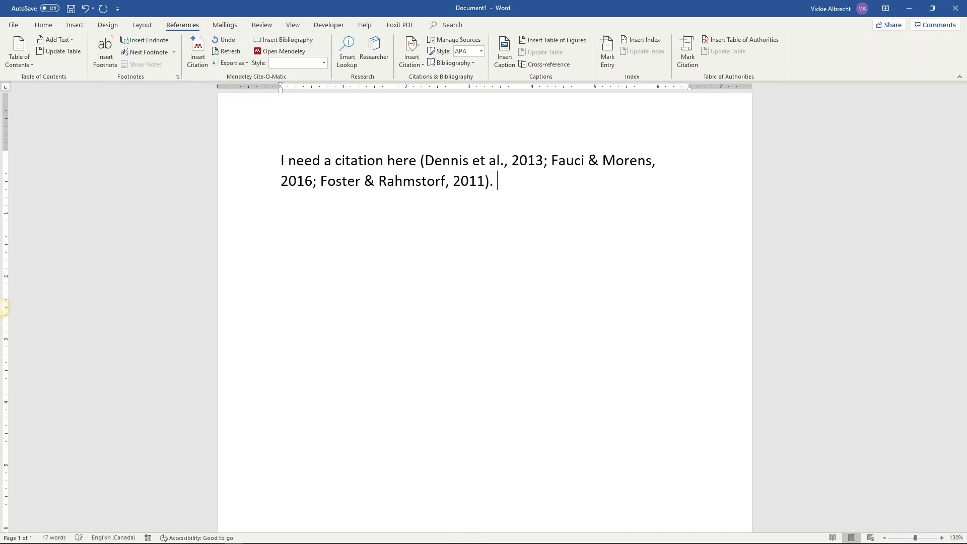
pyautogui.write('Other way to ')
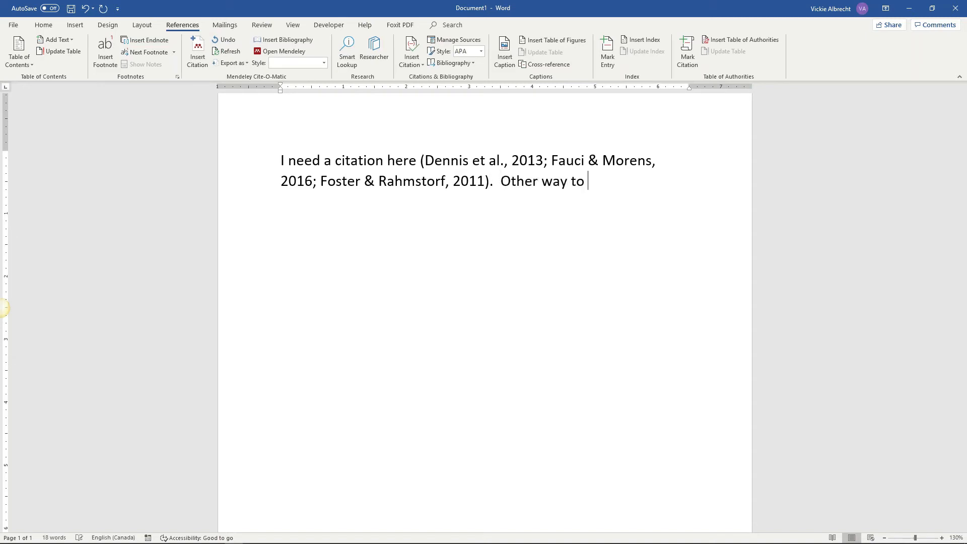
pyautogui.write('insert a citation')
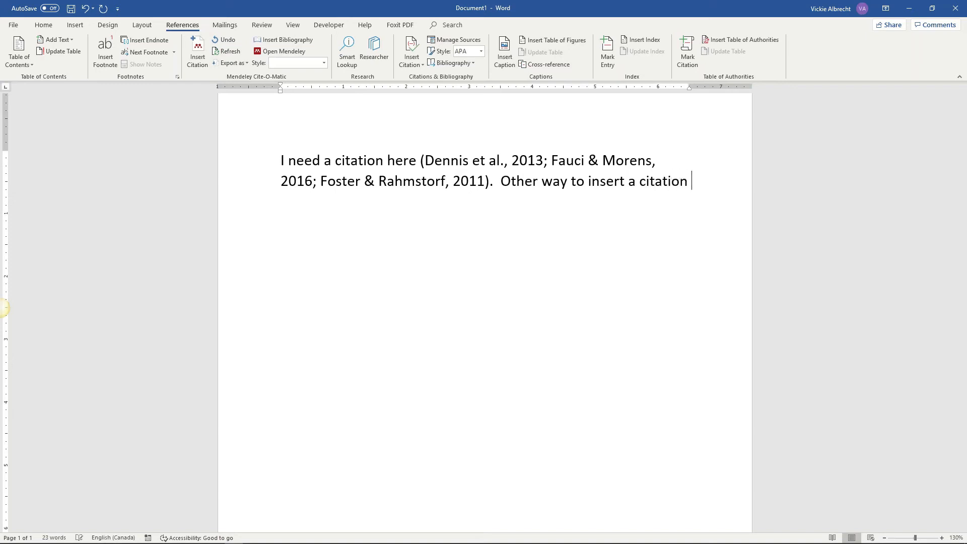
# Search My Library for 2020, insert the citation for "Further Understanding Factors that Explain Freshman Business Students" and end the sentence with a period.
pyautogui.click(201, 61)
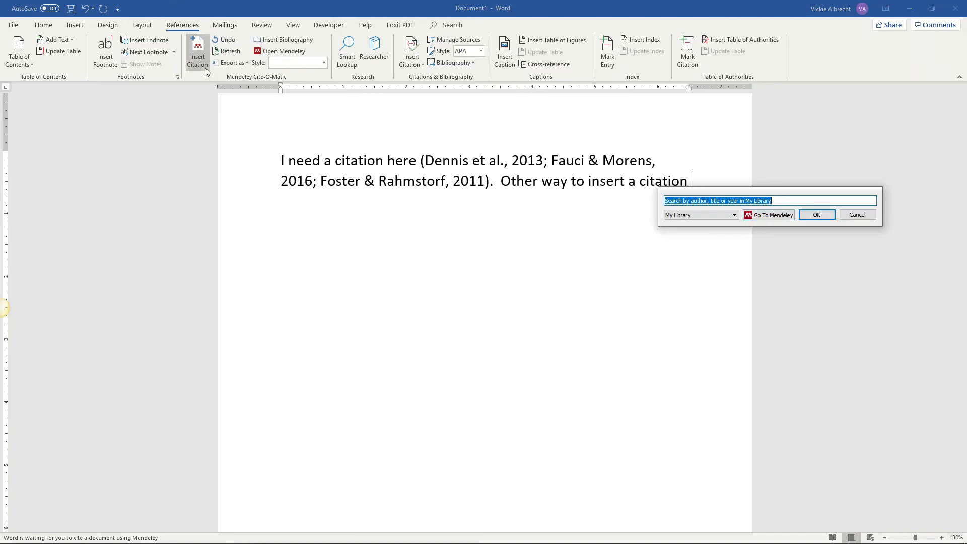
pyautogui.write('2020')
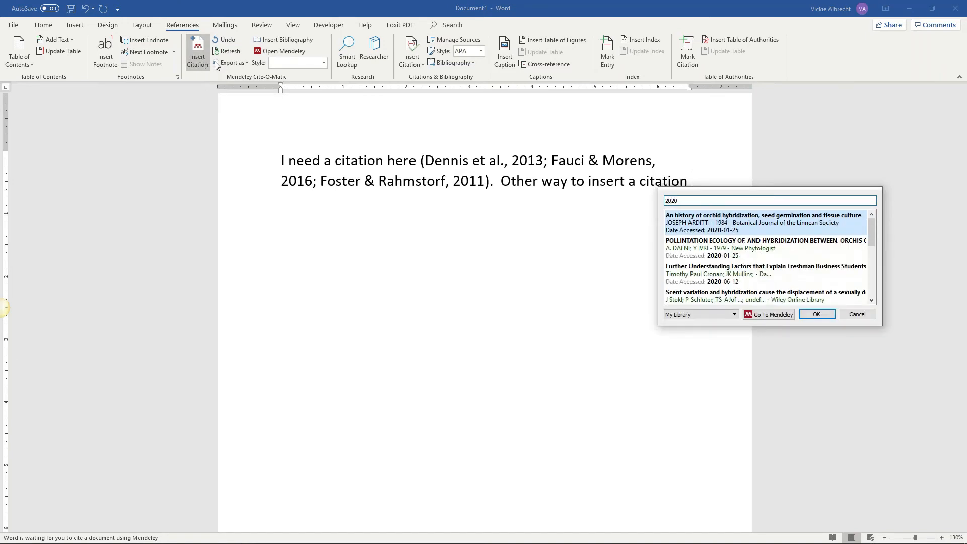
pyautogui.click(754, 284)
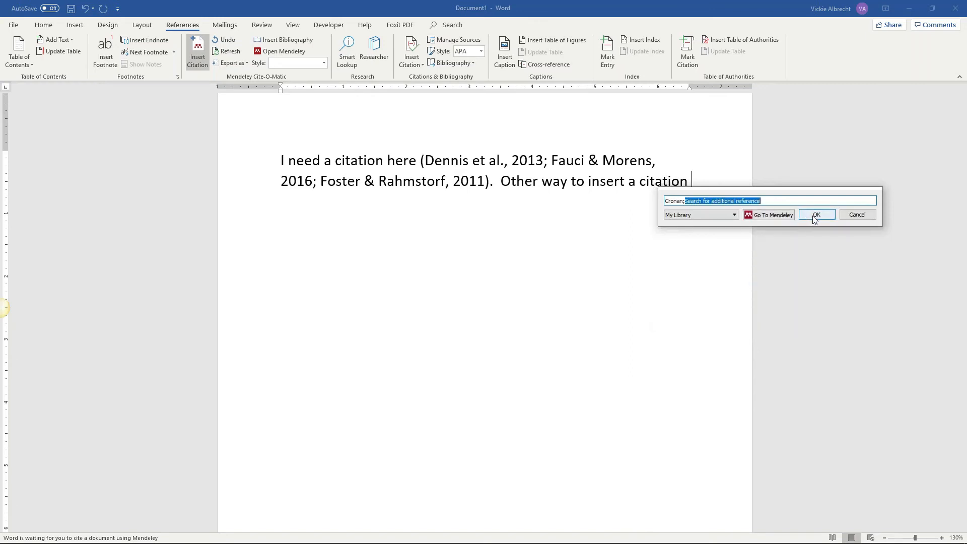
pyautogui.click(815, 215)
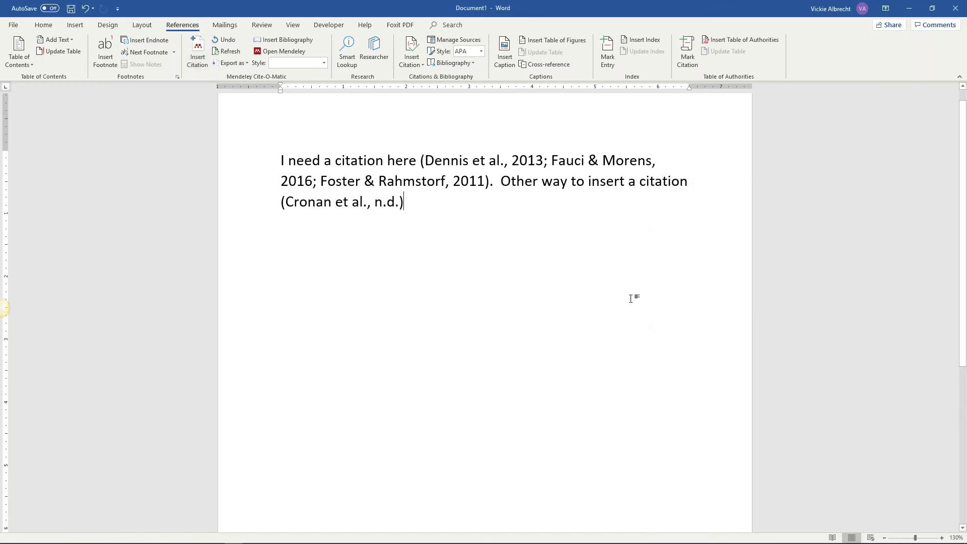
pyautogui.write('.')
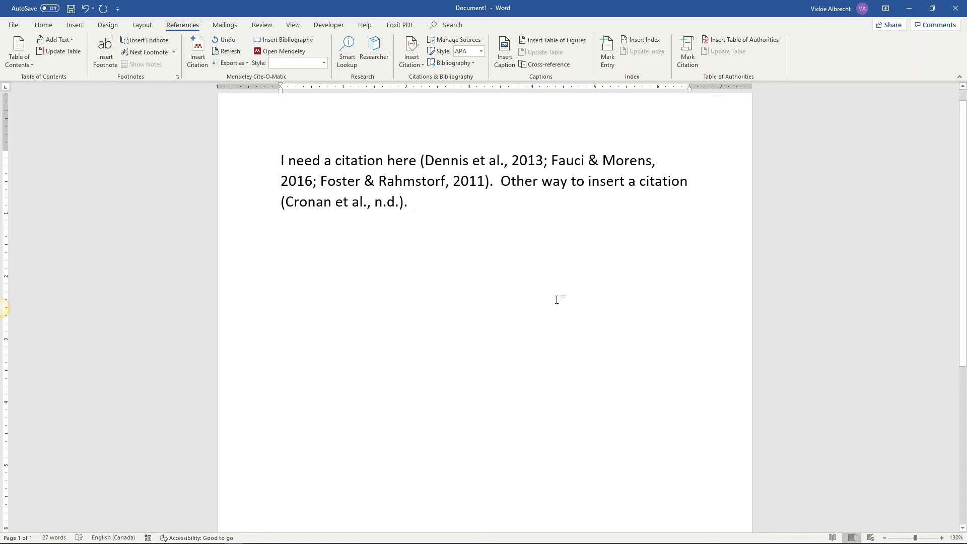
# Add the quotation "Someone said something amazing about this thing" in quotation marks.
pyautogui.write('"')
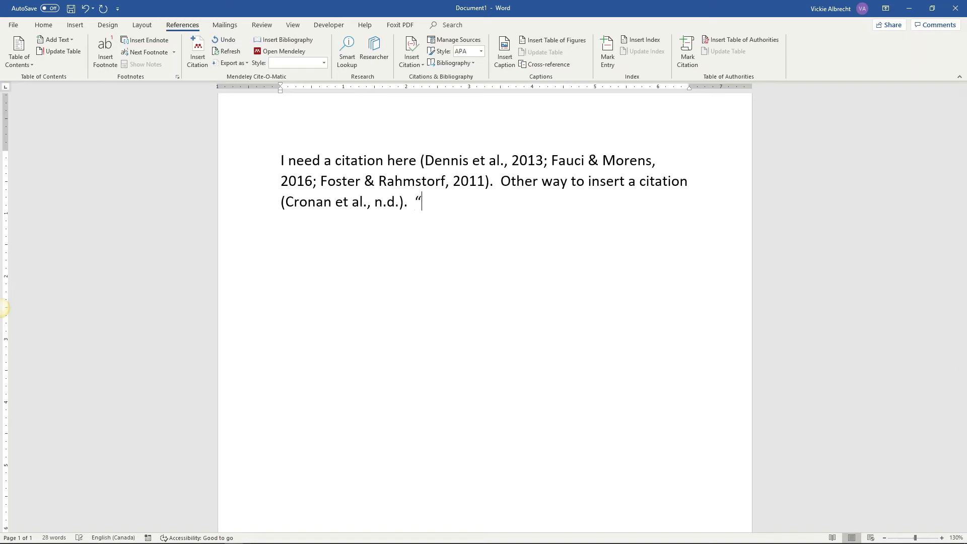
pyautogui.write('Someone said ')
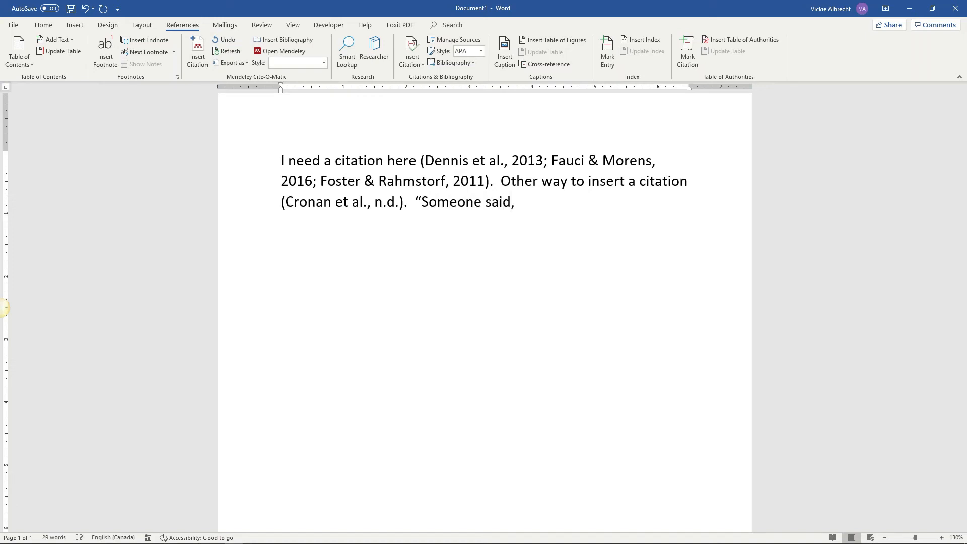
pyautogui.write('something ')
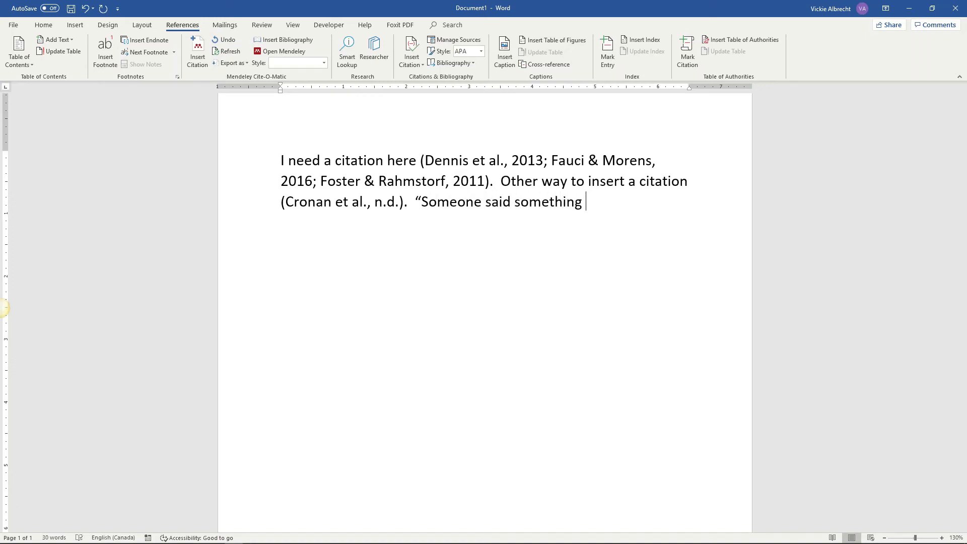
pyautogui.write('amazing about this')
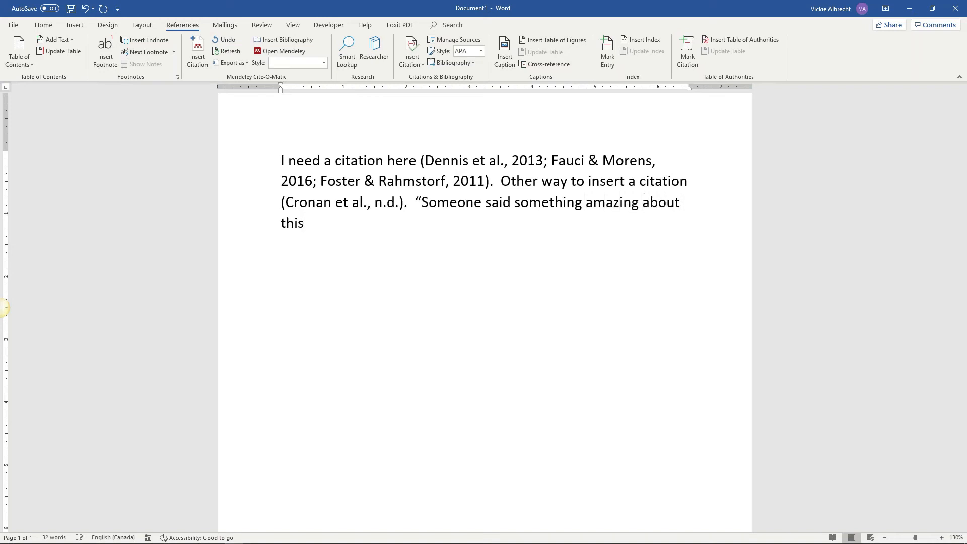
pyautogui.write(' thing')
pyautogui.write('"')
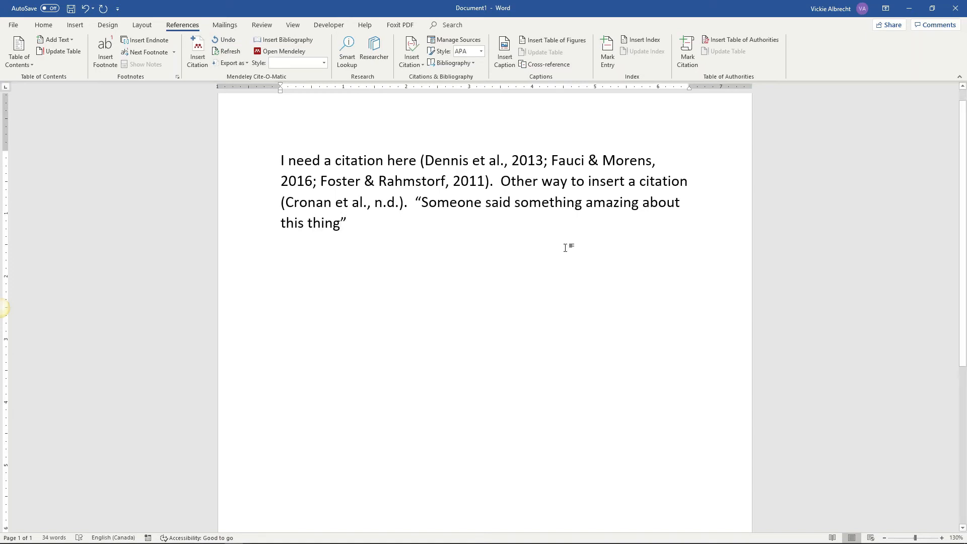
# Start a citation after the quotation, search for 2020 and choose "An history of orchid hybridization, seed germination and tissue culture".
pyautogui.click(202, 63)
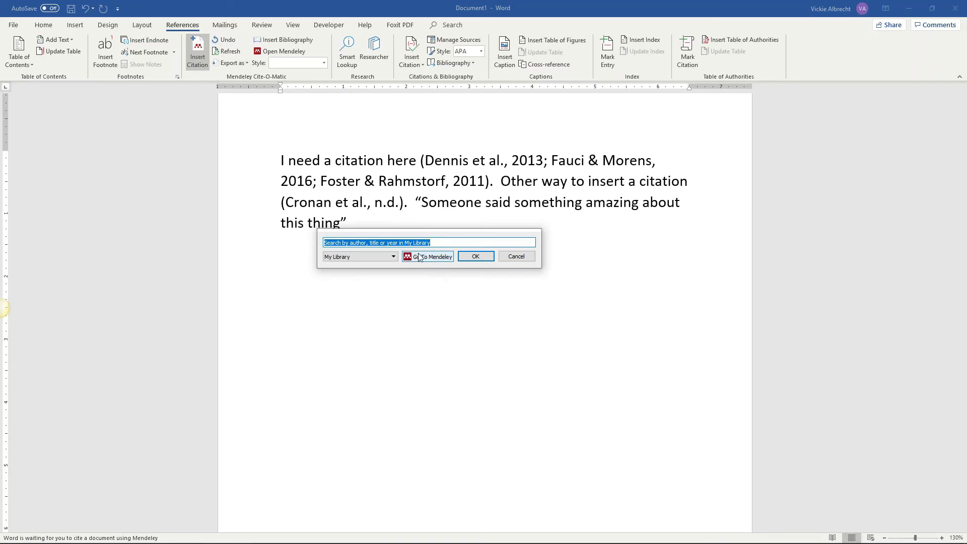
pyautogui.write('2020')
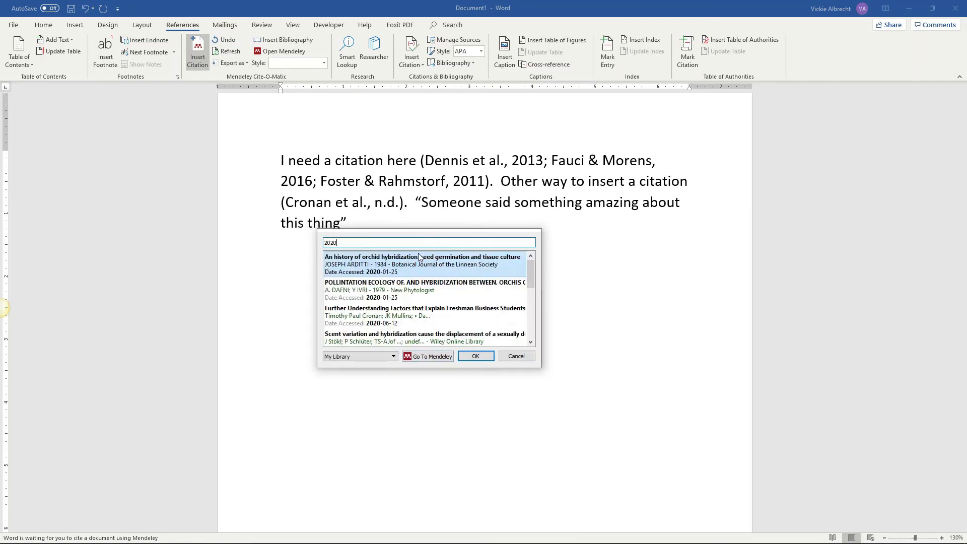
pyautogui.click(386, 261)
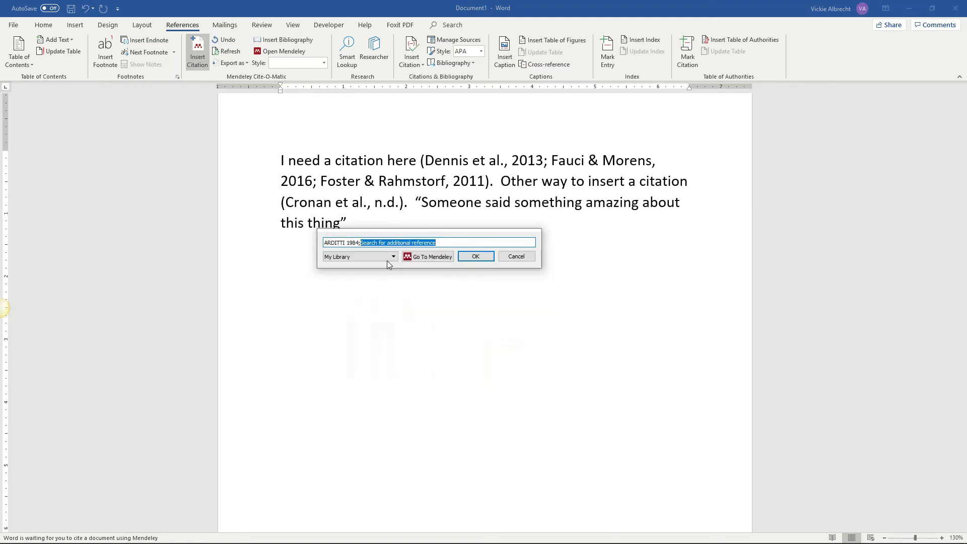
pyautogui.moveTo(390, 232); pyautogui.dragTo(449, 234)
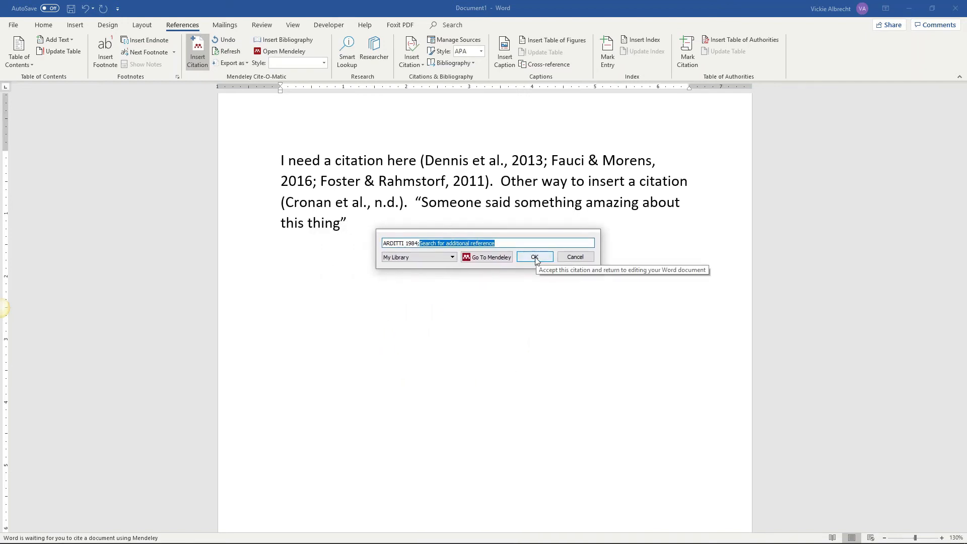
# Set the orchid hybridization reference's locator to Page 8, insert the citation and end the sentence with a period.
pyautogui.click(390, 243)
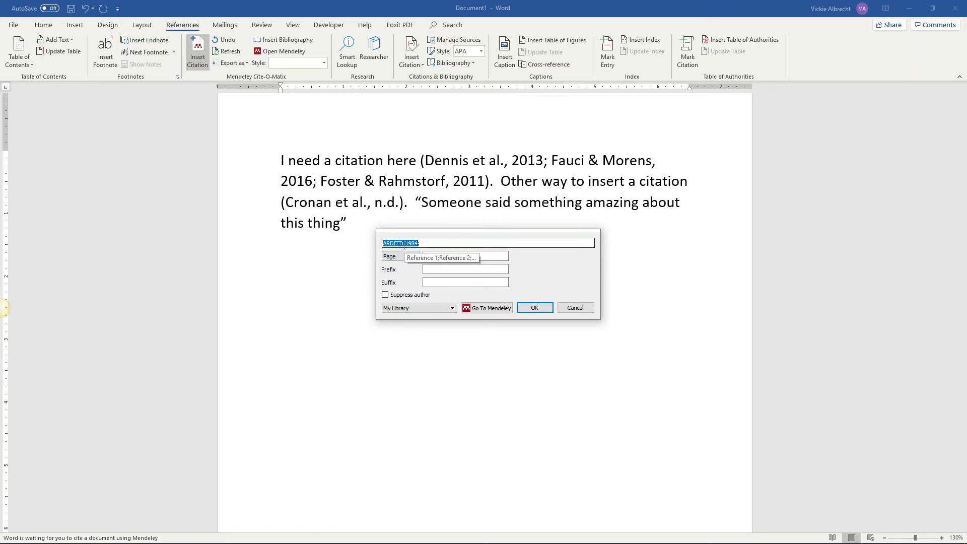
pyautogui.click(491, 255)
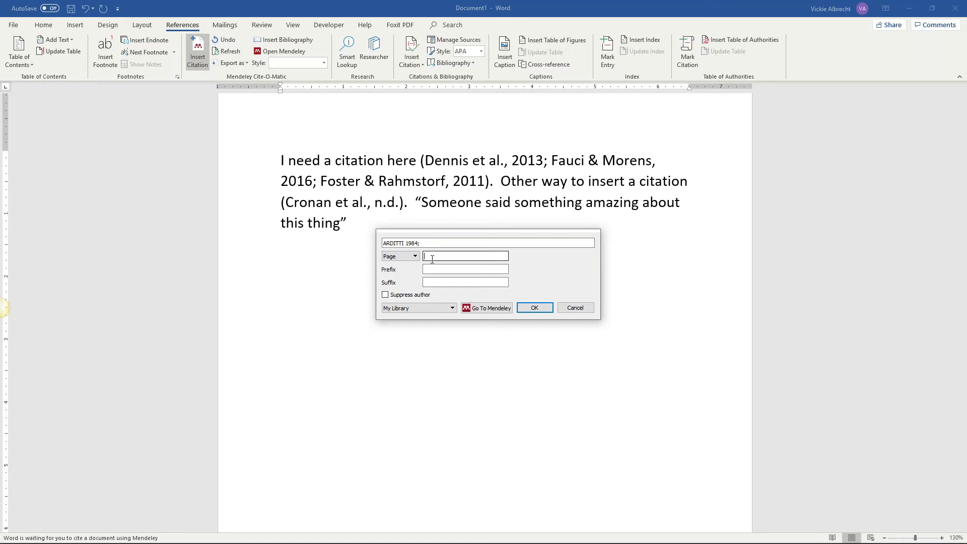
pyautogui.click(414, 257)
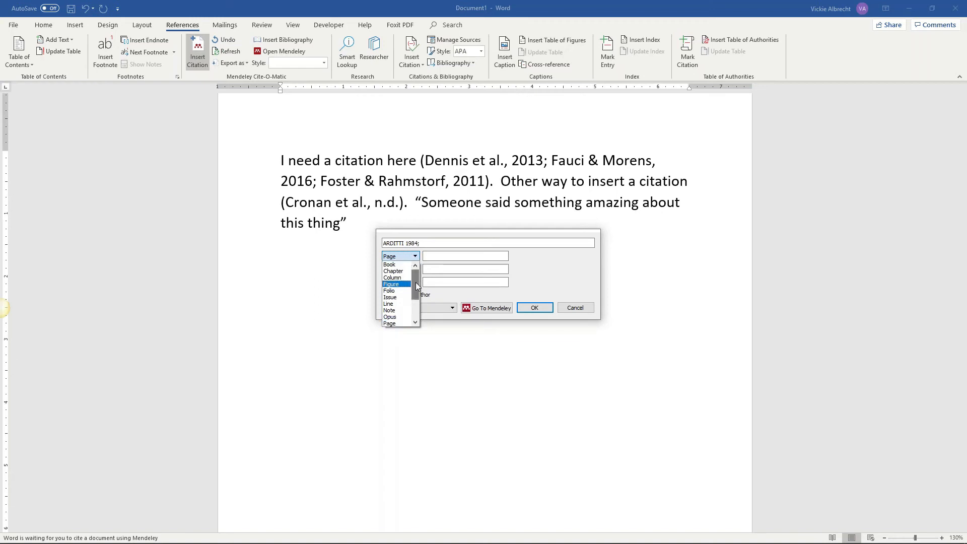
pyautogui.moveTo(416, 283); pyautogui.dragTo(415, 307)
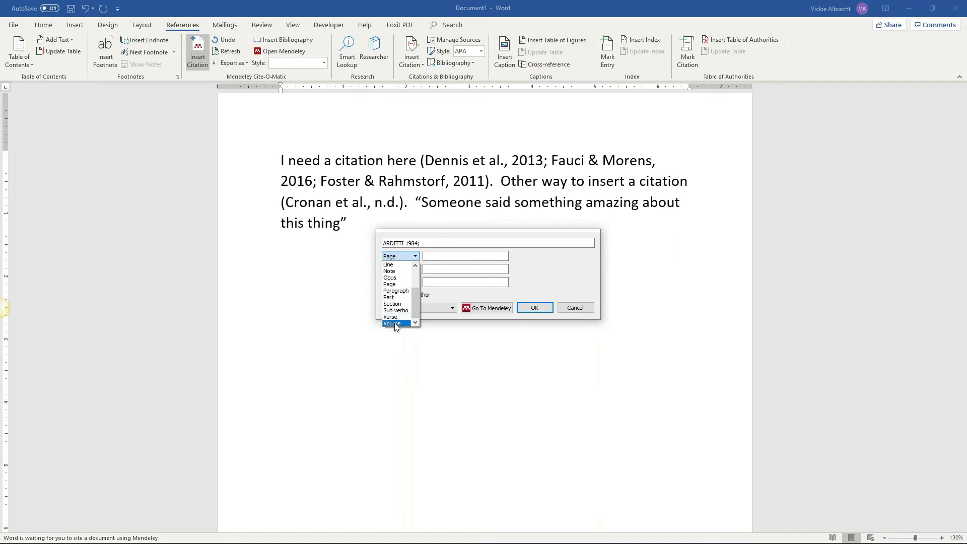
pyautogui.click(392, 285)
pyautogui.click(431, 254)
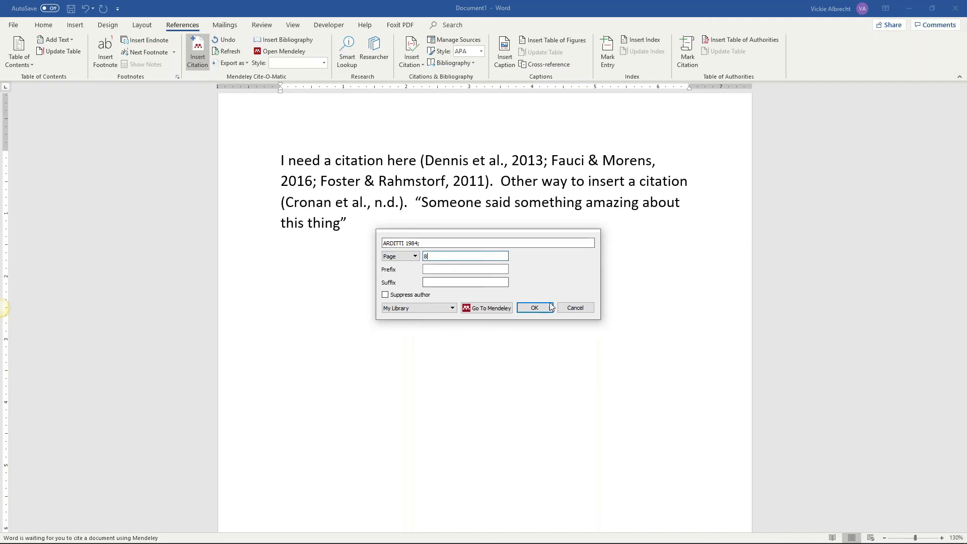
pyautogui.click(526, 306)
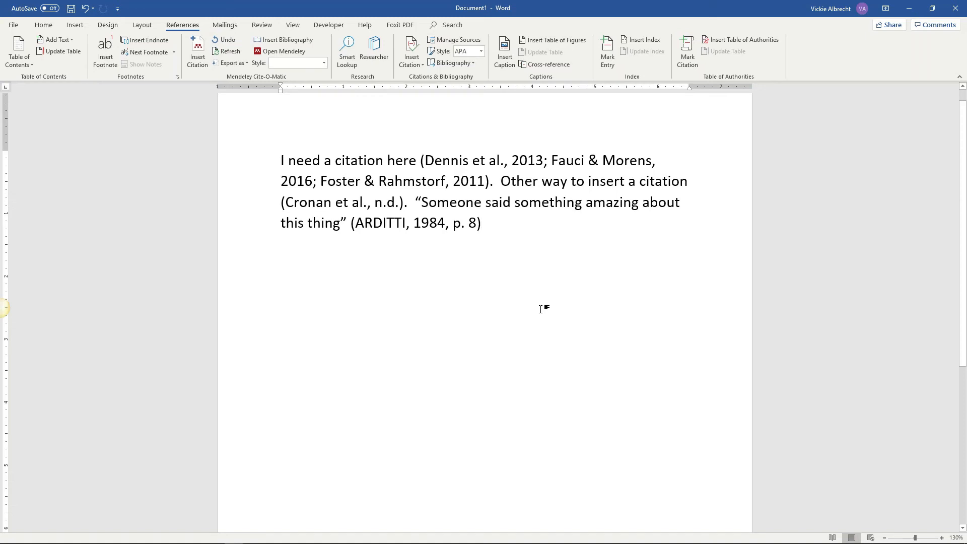
pyautogui.write('.')
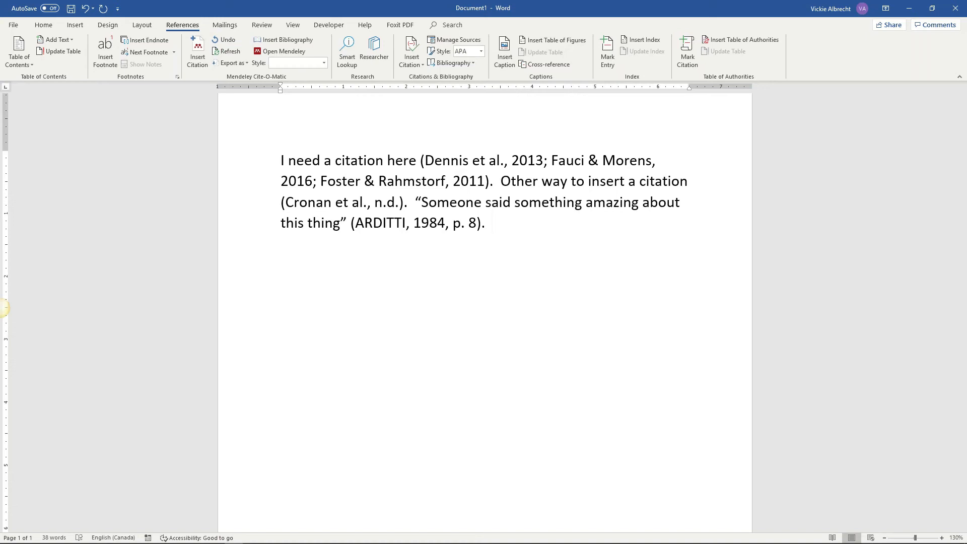
# Add the surnames of the Zika virus article's two authors and choose "Zika virus in the Americas — yet another Arbovirus threat" for a citation.
pyautogui.write('Fauci and M')
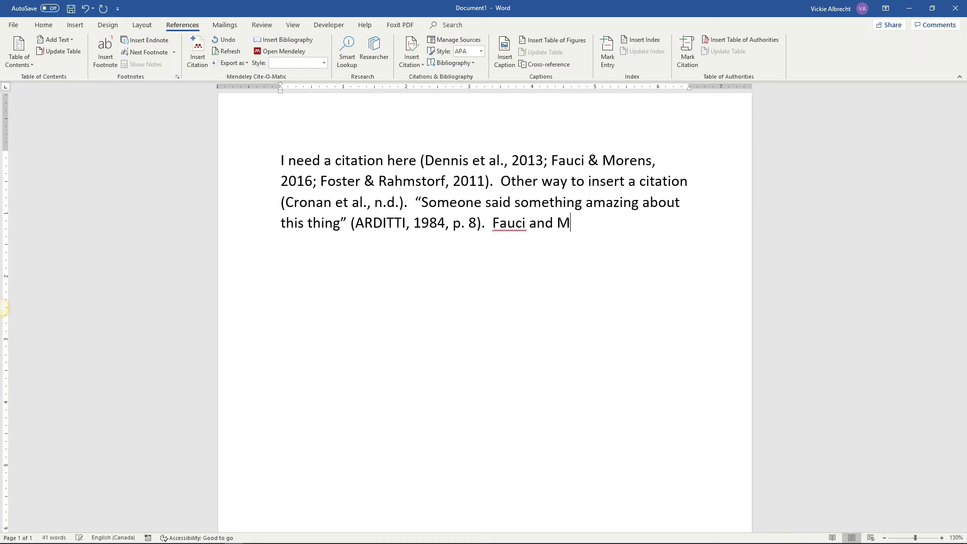
pyautogui.write('orens')
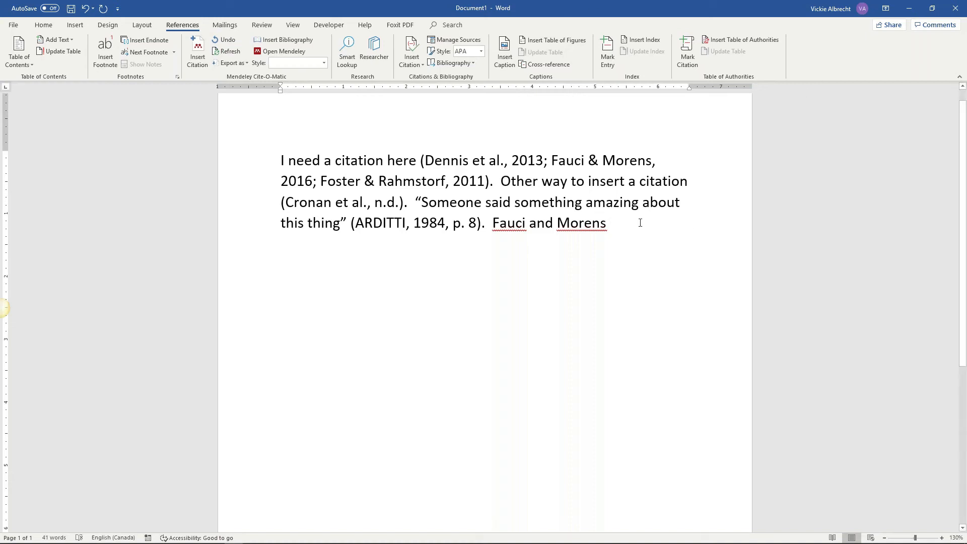
pyautogui.click(197, 50)
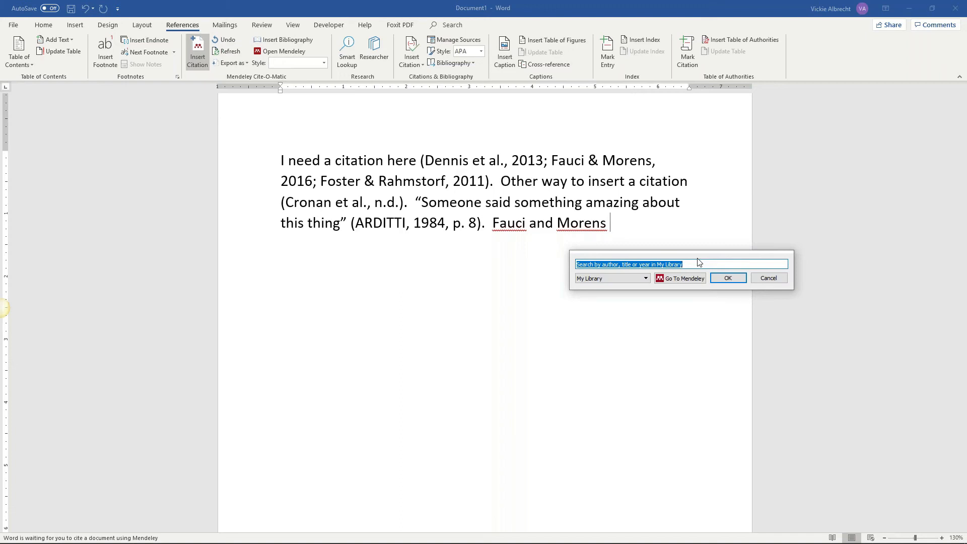
pyautogui.write('fauci')
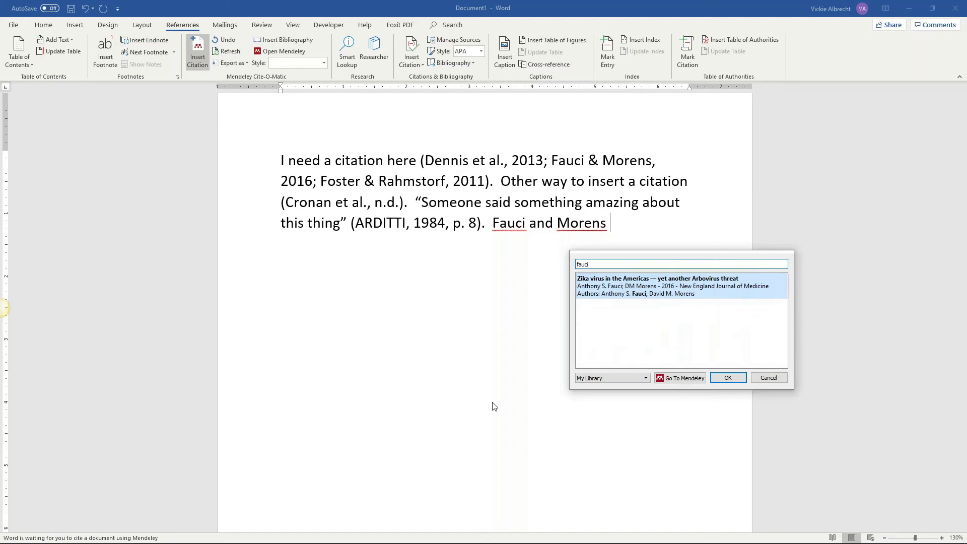
pyautogui.click(620, 295)
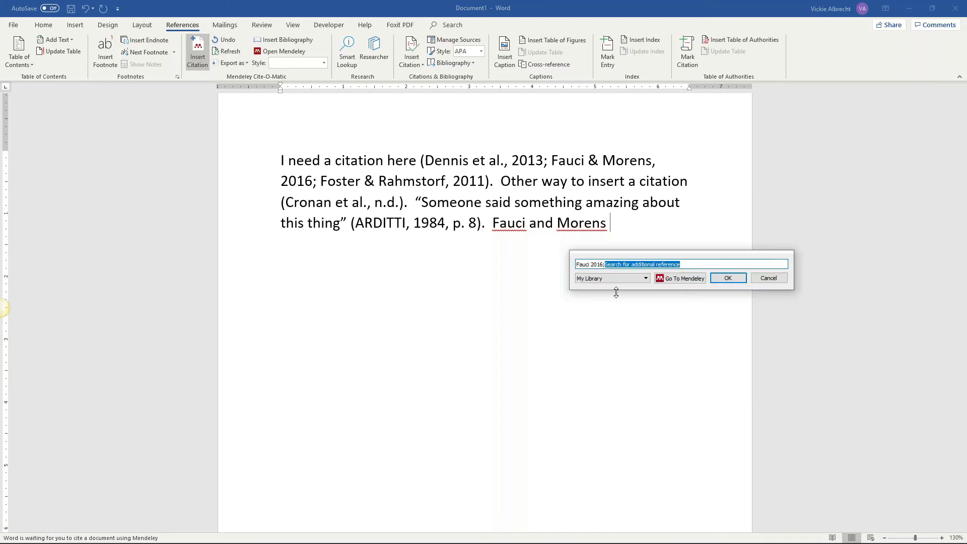
# Search for the Zika virus article by its second author's surname and insert its citation after the two surnames.
pyautogui.click(593, 265)
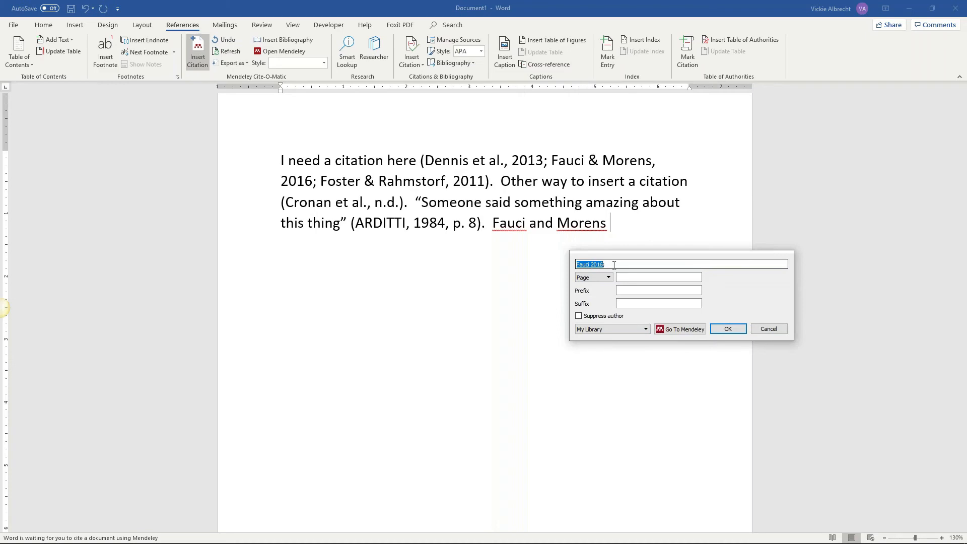
pyautogui.press('BackSpace')
pyautogui.write('facui')
pyautogui.press('BackSpace')
pyautogui.press('BackSpace')
pyautogui.press('BackSpace')
pyautogui.press('BackSpace')
pyautogui.press('BackSpace')
pyautogui.write('morend')
pyautogui.press('BackSpace')
pyautogui.write('s')
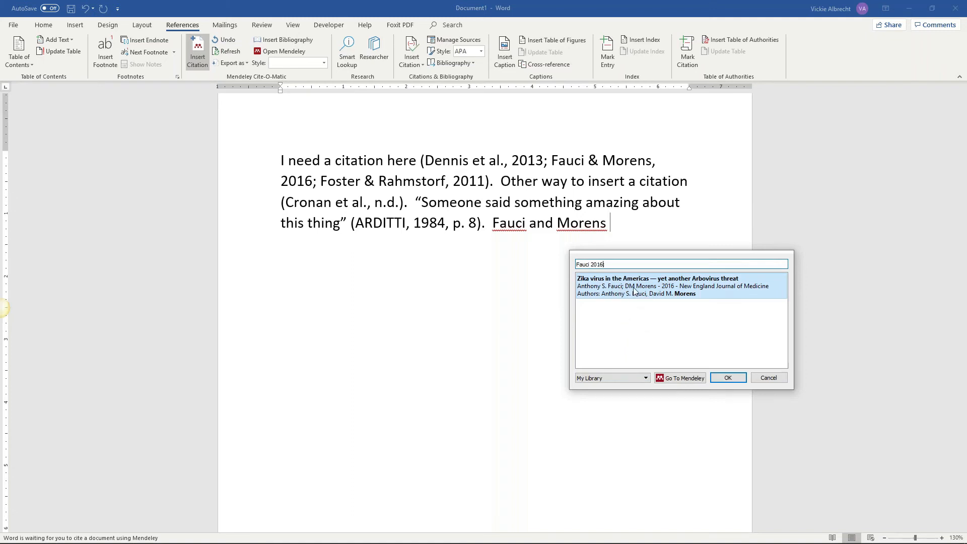
pyautogui.click(580, 264)
pyautogui.click(721, 377)
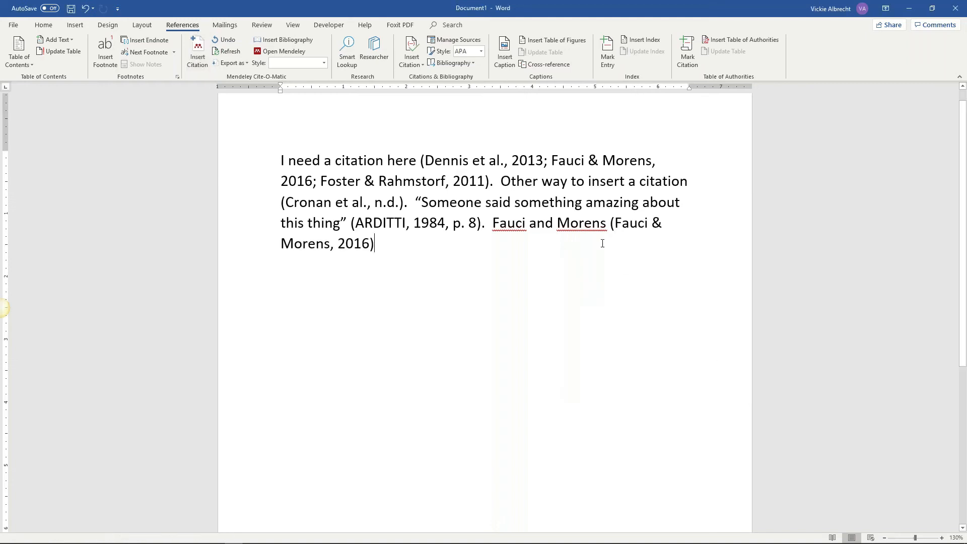
# Edit the Zika virus citation so that the author is suppressed.
pyautogui.click(322, 246)
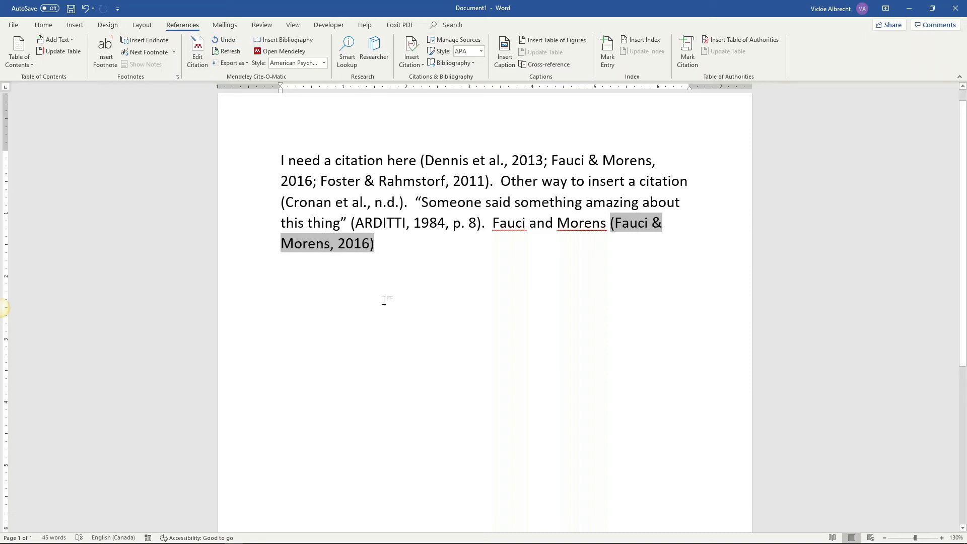
pyautogui.click(321, 247)
pyautogui.click(204, 57)
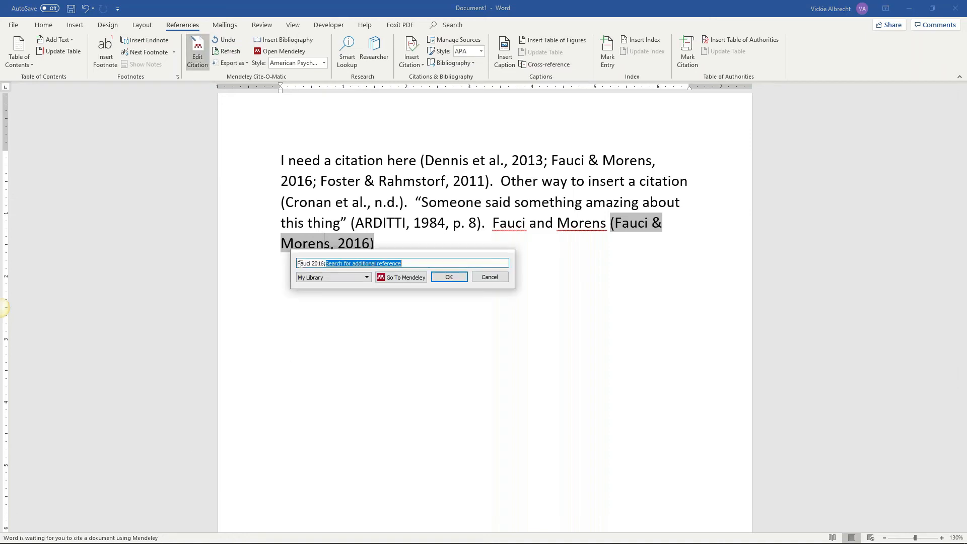
pyautogui.click(304, 263)
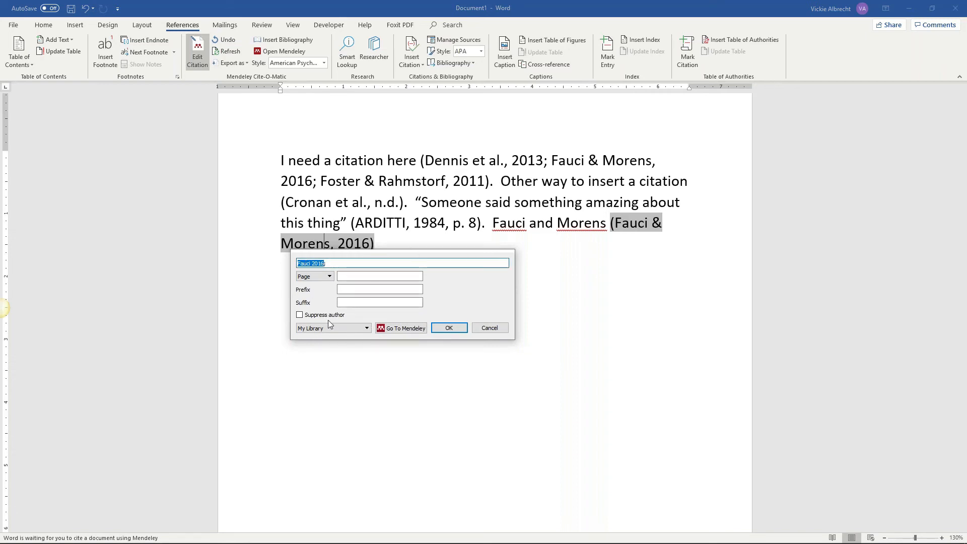
pyautogui.click(299, 315)
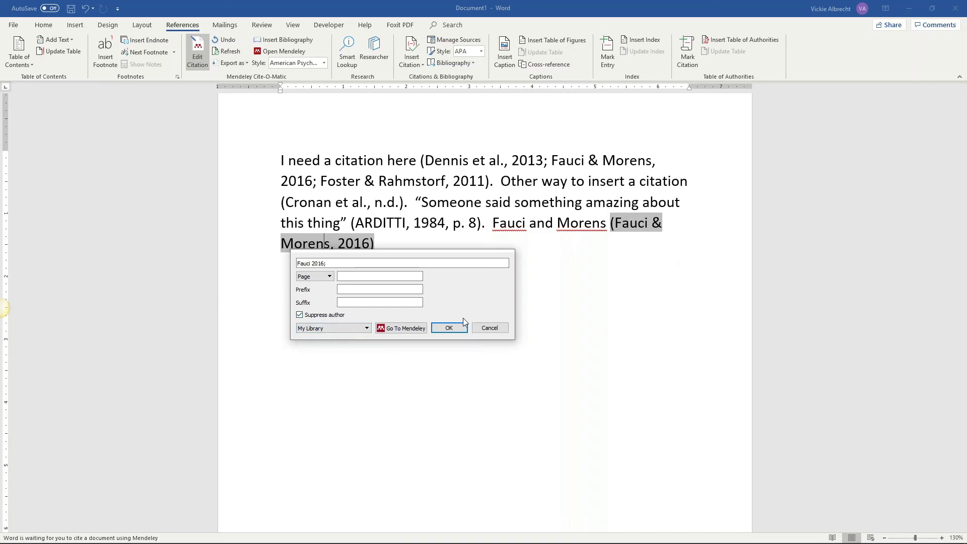
pyautogui.click(462, 332)
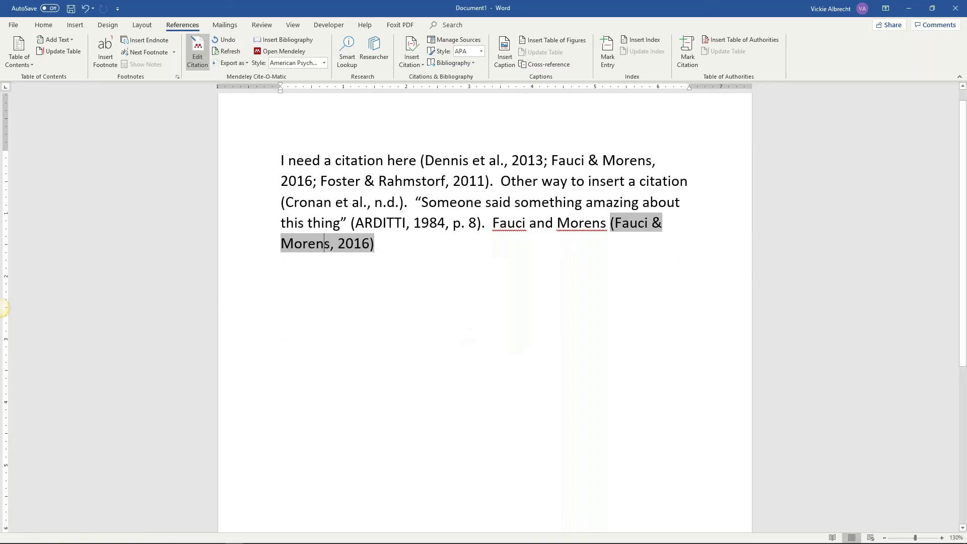
pyautogui.click(686, 229)
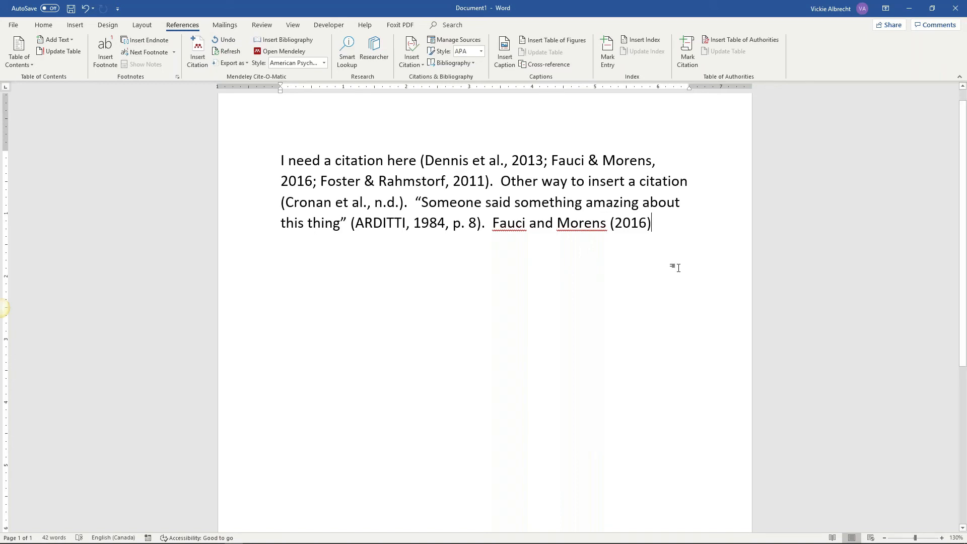
# Add the heading "References" a few lines below the paragraph, with an empty line under it.
pyautogui.press('Return')
pyautogui.press('Return')
pyautogui.press('Return')
pyautogui.press('Return')
pyautogui.write('References')
pyautogui.press('Return')
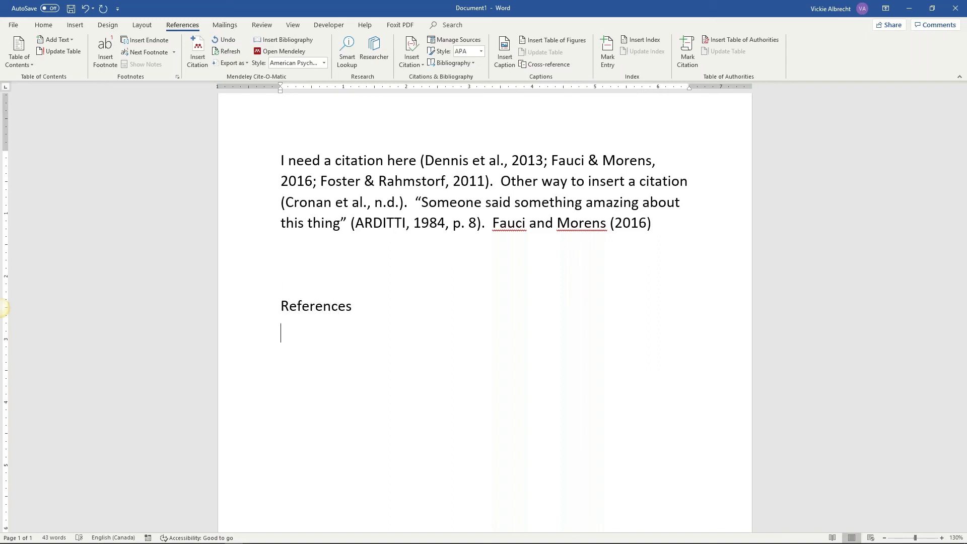
# Insert the Mendeley bibliography below the References heading.
pyautogui.click(297, 44)
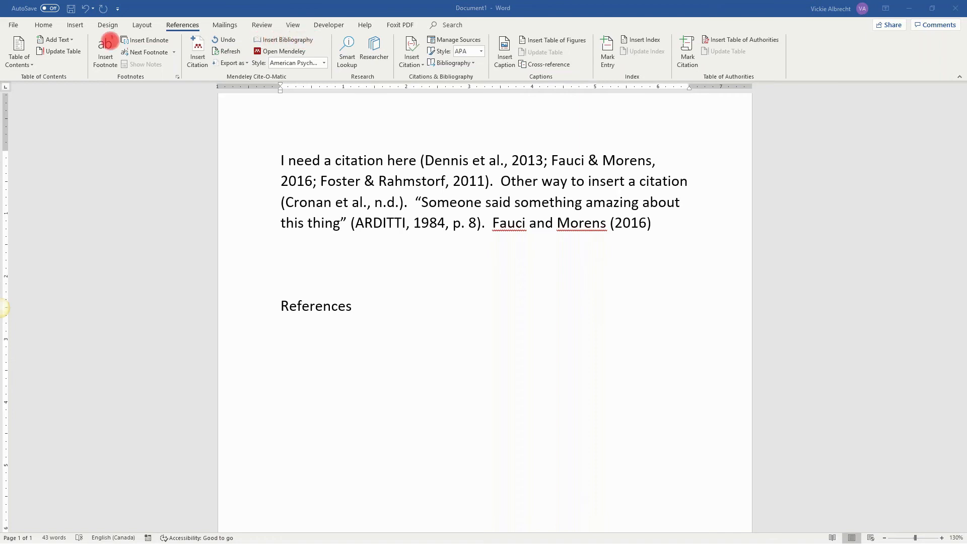
pyautogui.click(291, 41)
pyautogui.click(290, 41)
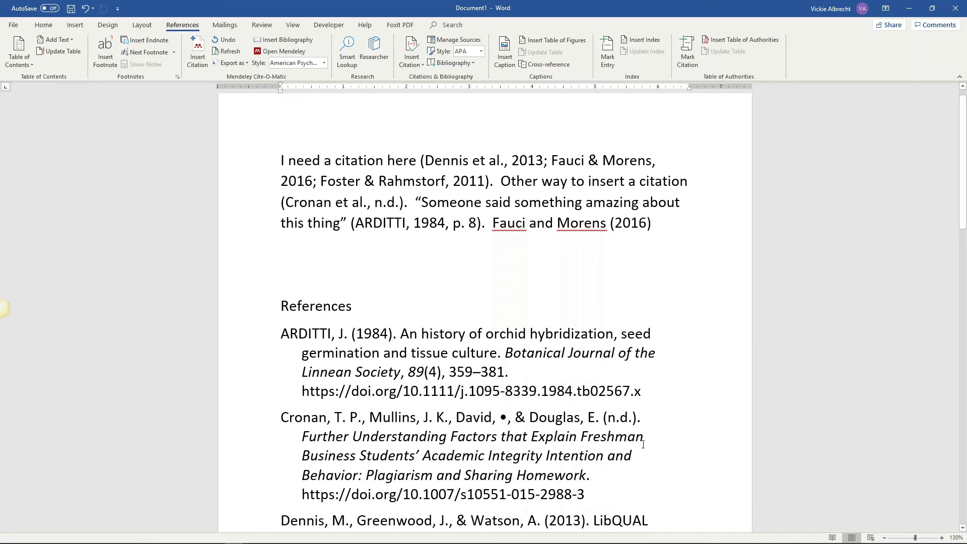
# Change the Mendeley citation style of the document to IEEE.
pyautogui.scroll(-5, 631, 459)
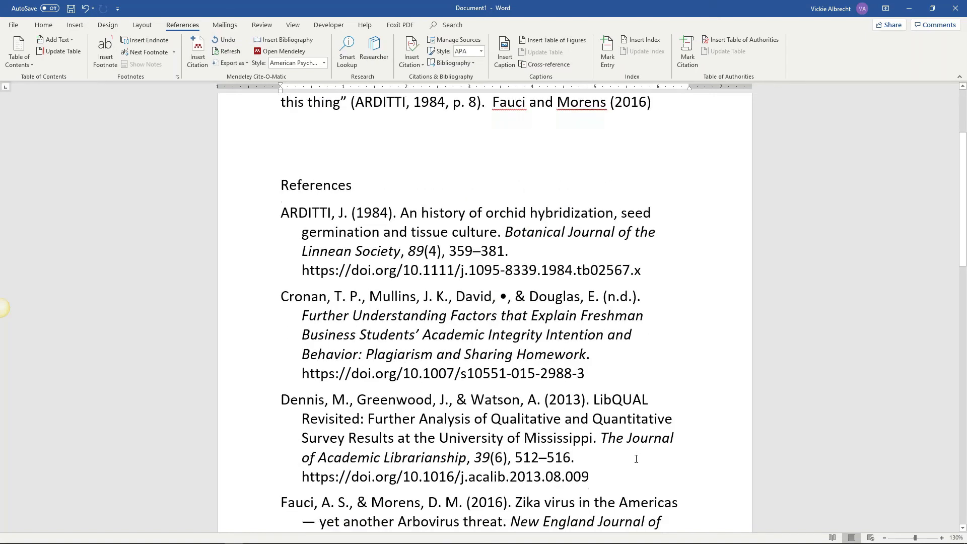
pyautogui.scroll(5, 636, 459)
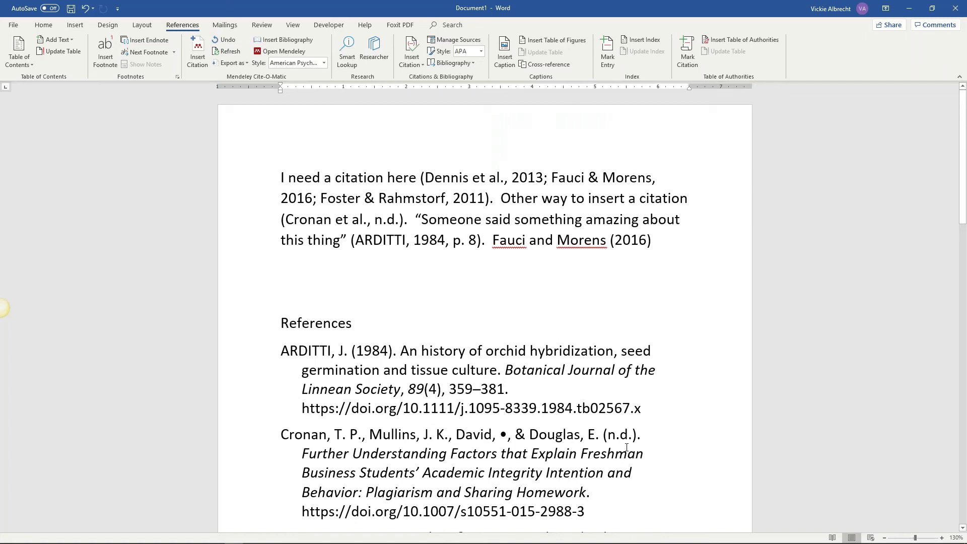
pyautogui.click(324, 63)
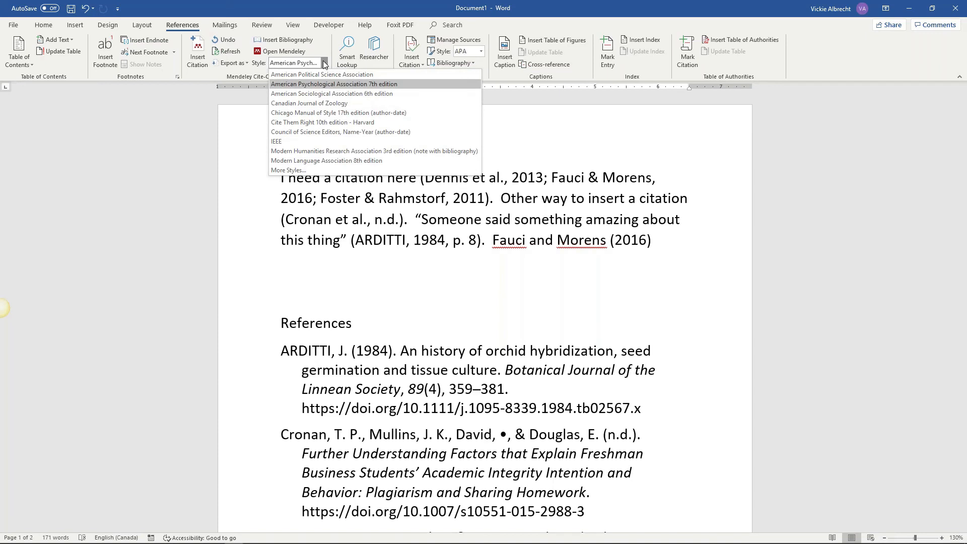
pyautogui.click(288, 142)
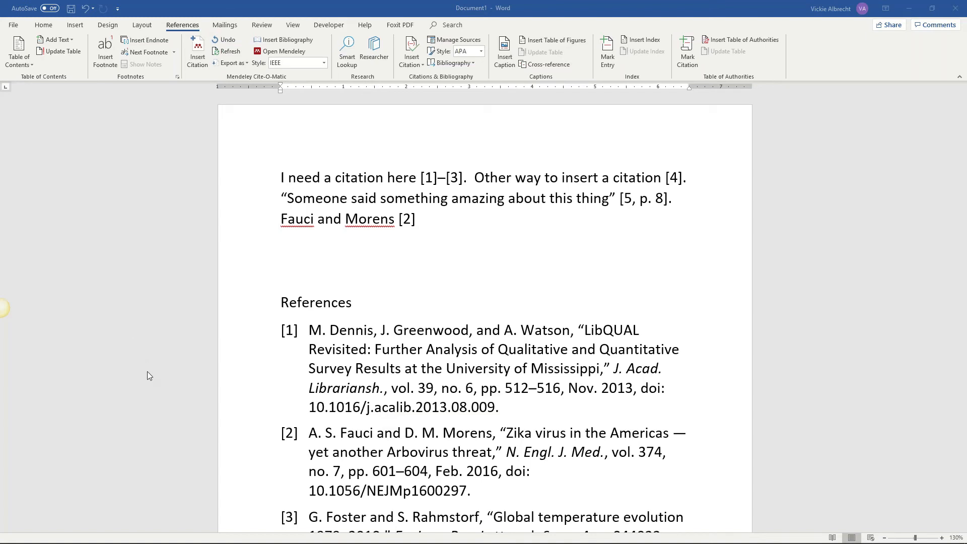
# Continue the paragraph after the Zika virus citation with "If another sentence that I need to cite".
pyautogui.click(435, 229)
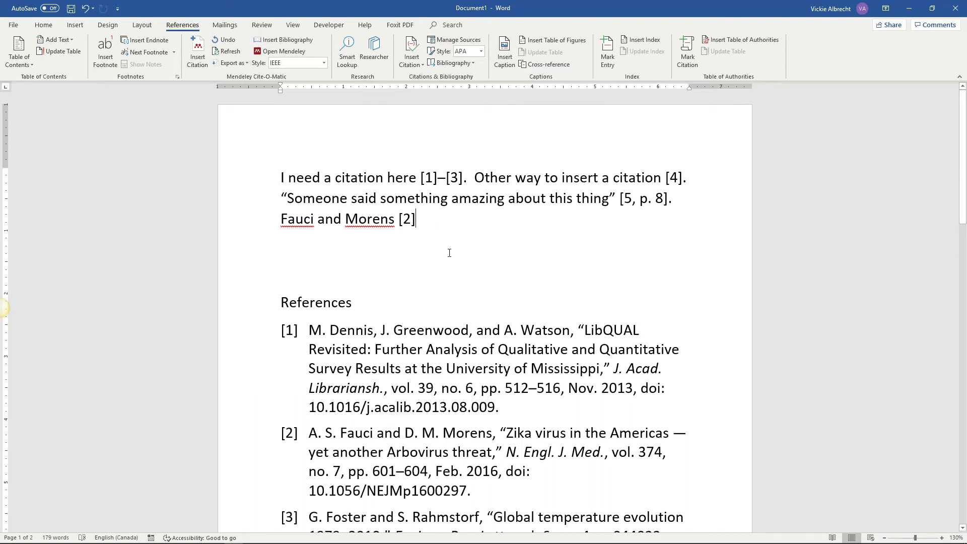
pyautogui.hotkey('ctrl', 'z')
pyautogui.write('I')
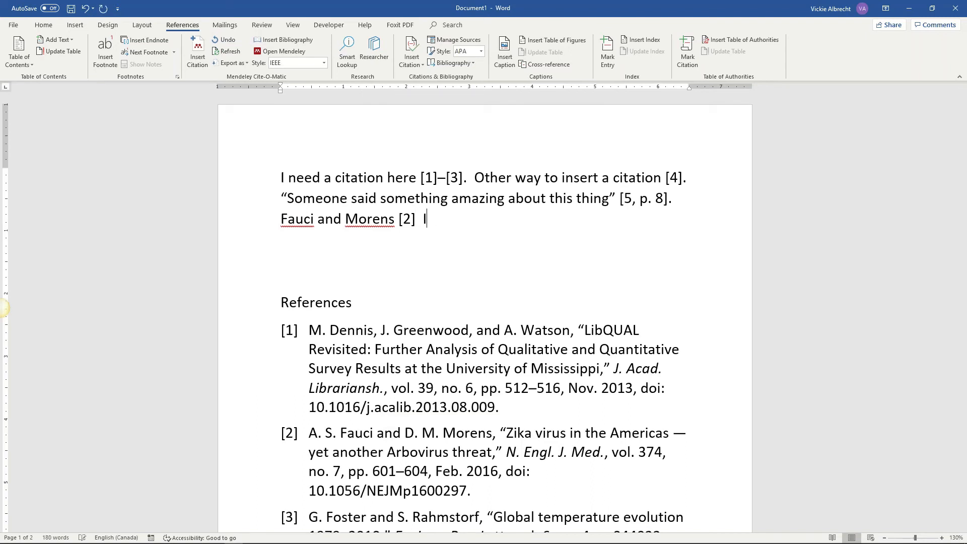
pyautogui.write('f another sentence that ')
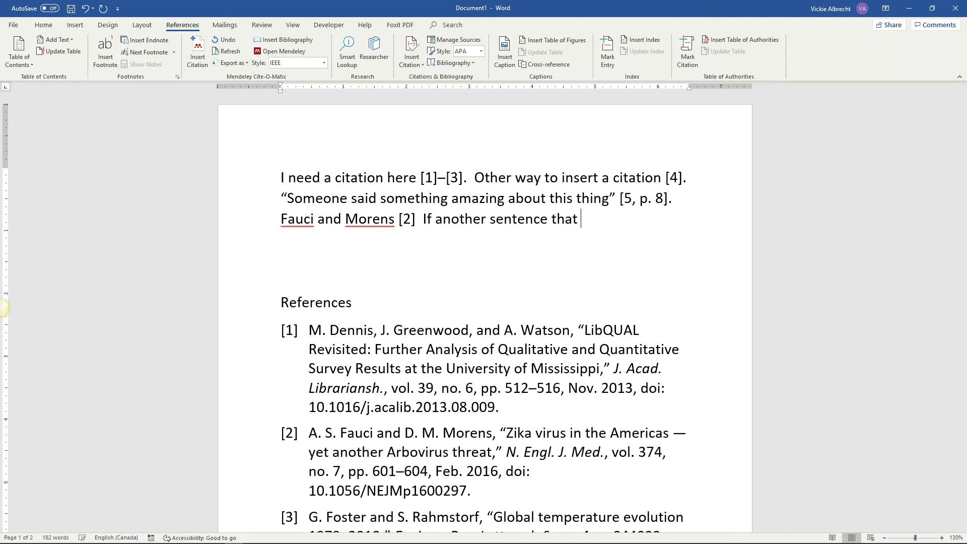
pyautogui.write('I need to cite')
# Cite "On the adaptive benefits of mammal migration" and "Anticipating the international spread of Zika virus from Brazil" together from Mendeley Desktop, ending with a period.
pyautogui.click(201, 59)
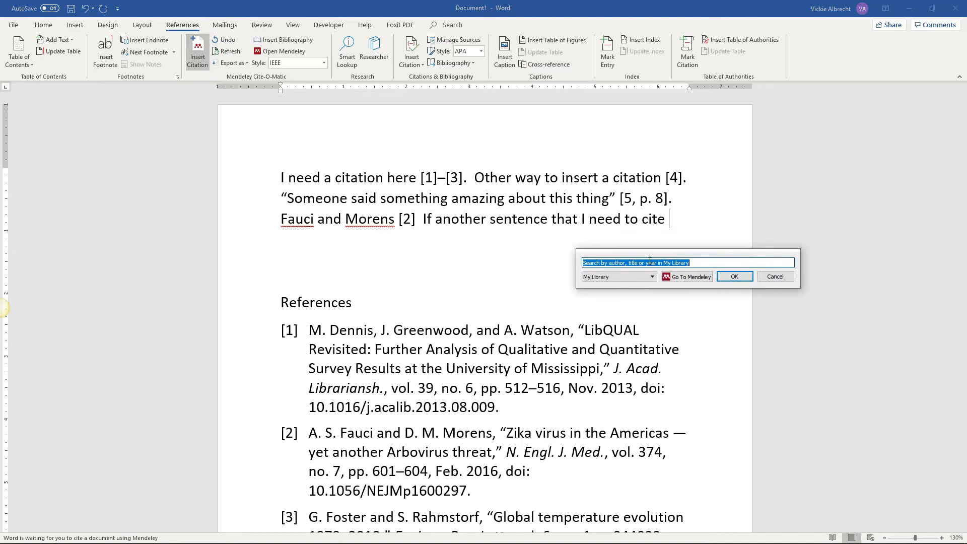
pyautogui.click(688, 278)
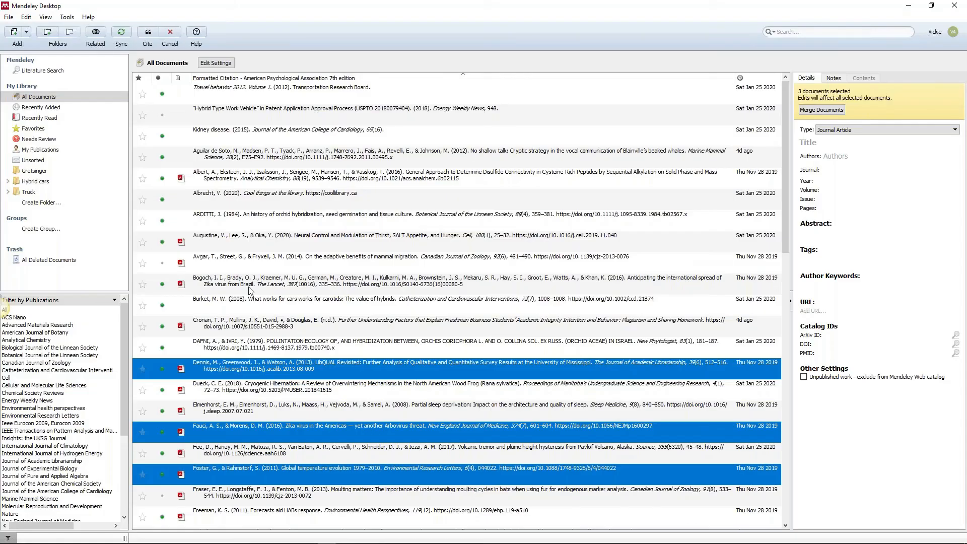
pyautogui.click(249, 288)
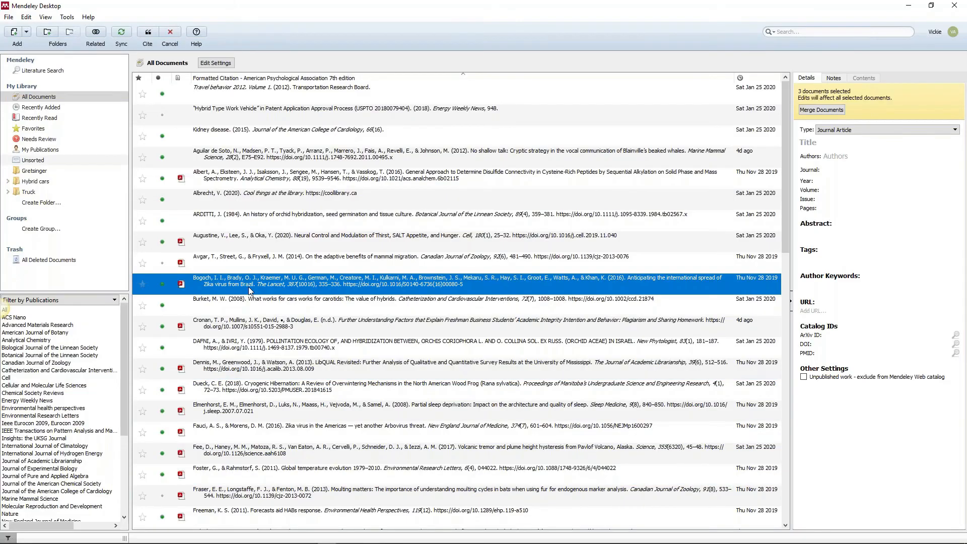
pyautogui.keyDown('ctrl'); pyautogui.click(264, 262); pyautogui.keyUp('ctrl')
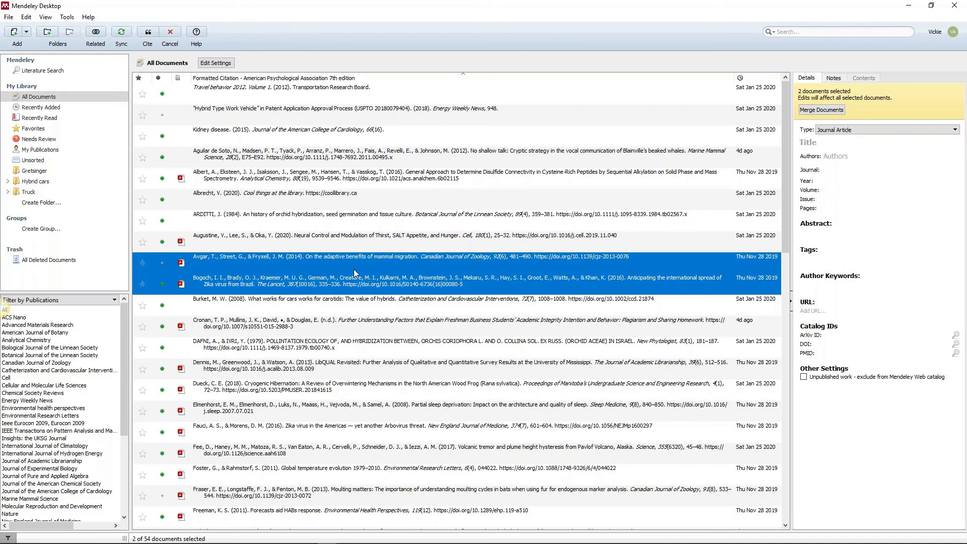
pyautogui.click(148, 32)
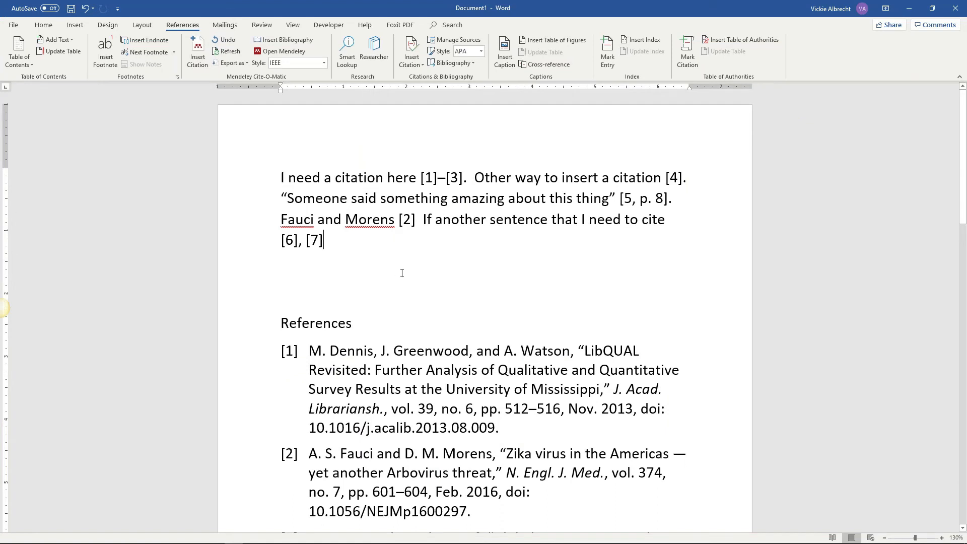
pyautogui.write('.')
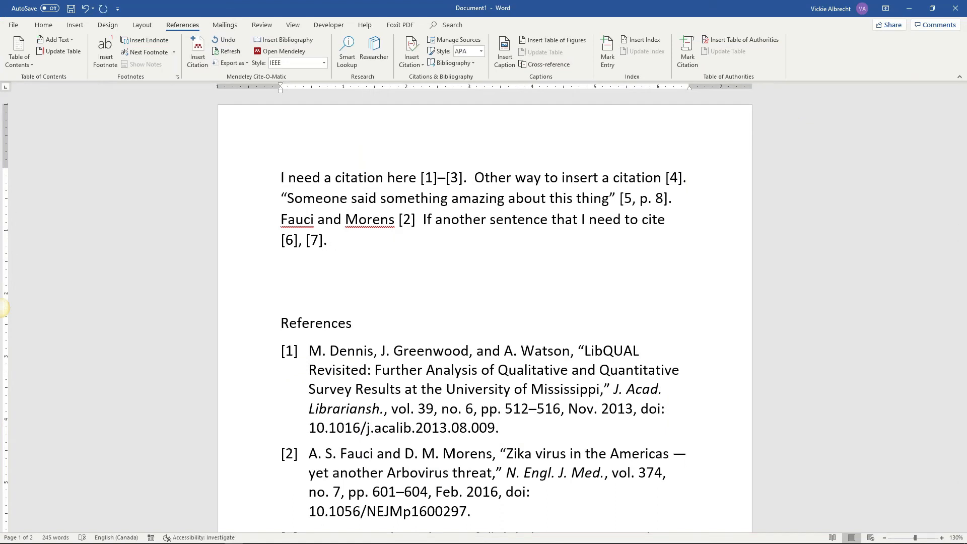
# Cite the freshman business students integrity paper together with "A COVID-19 recovery for climate" from the Mendeley library after the last sentence.
pyautogui.click(197, 52)
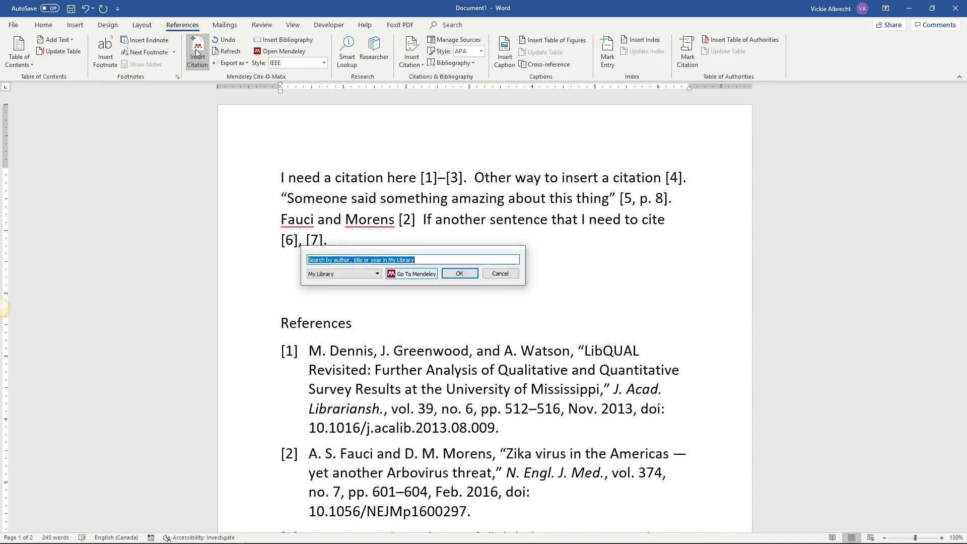
pyautogui.write('20')
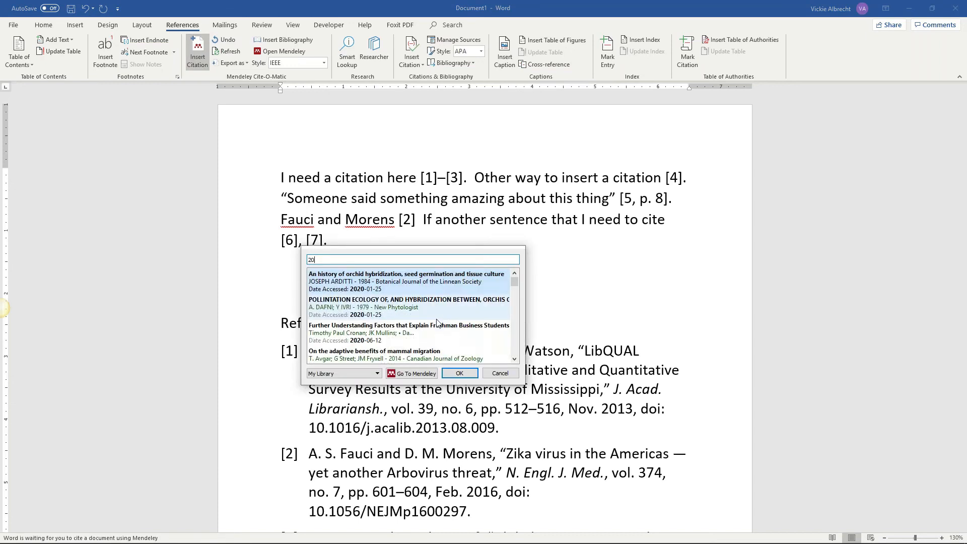
pyautogui.click(410, 331)
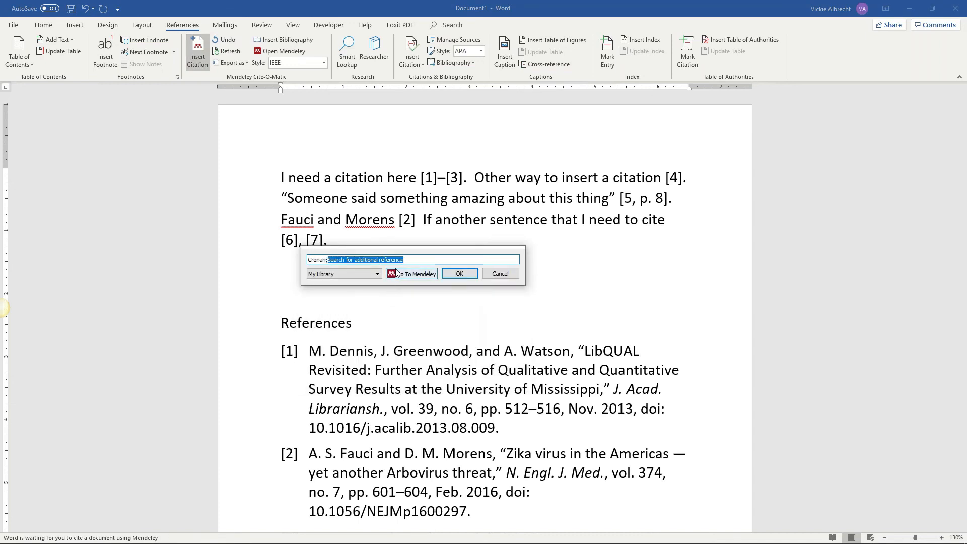
pyautogui.write('2019')
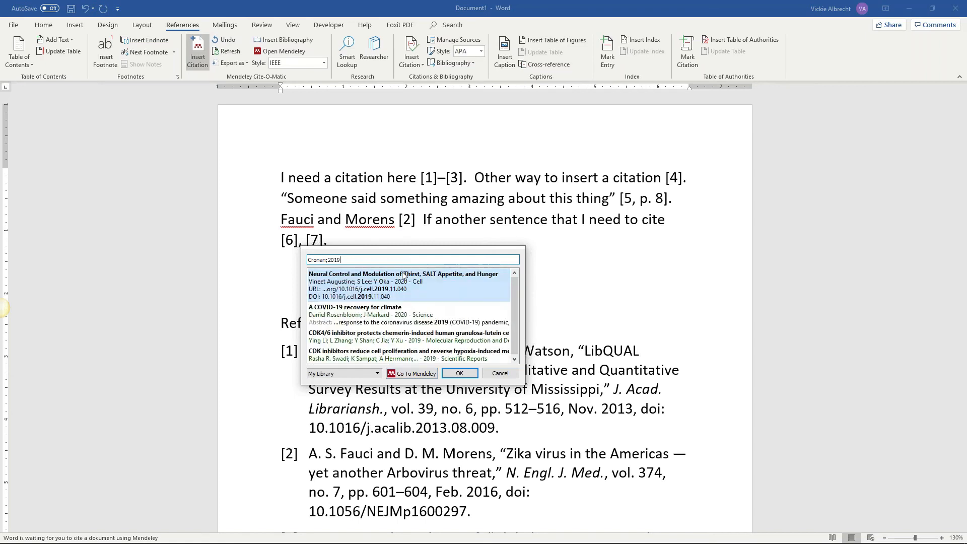
pyautogui.click(468, 309)
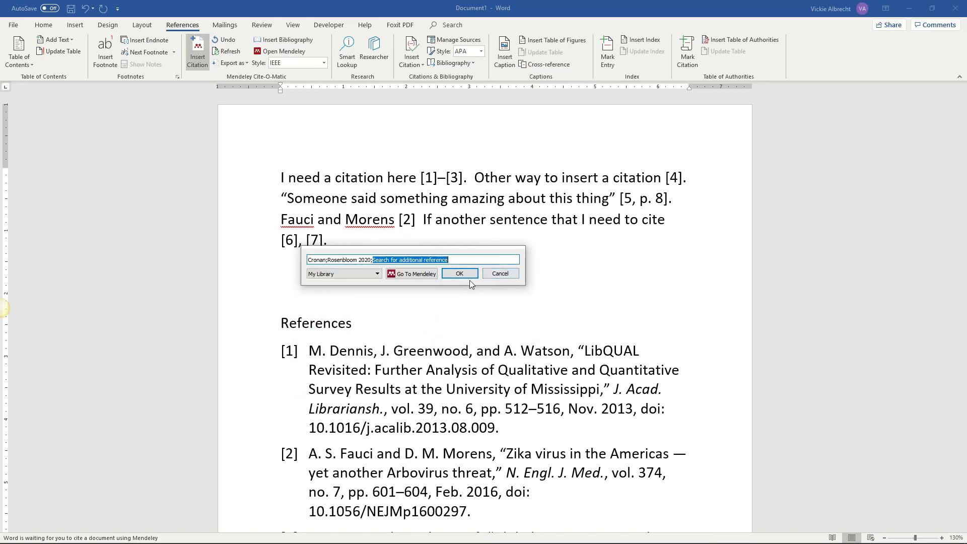
pyautogui.click(457, 273)
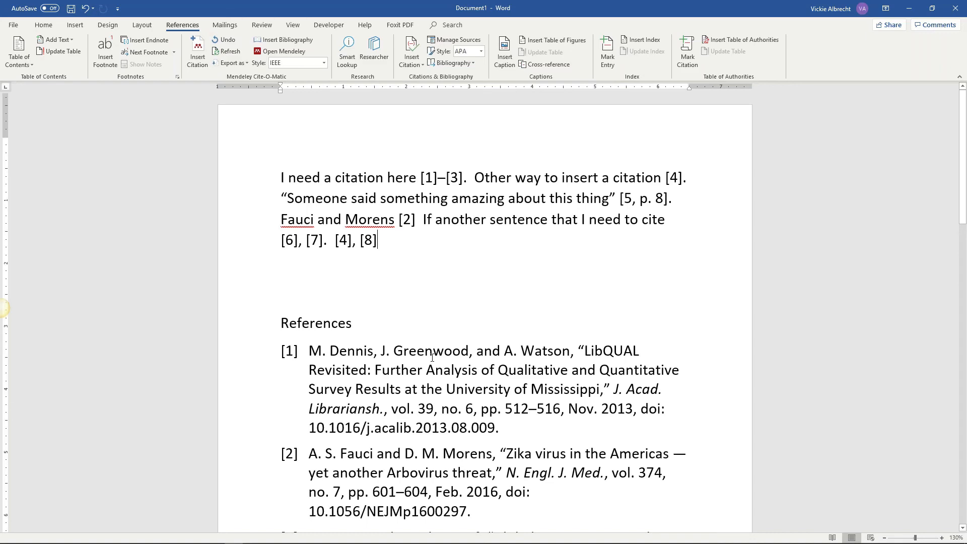
# Examine the numbered reference list for the newly cited sources, from the first entry to the last.
pyautogui.scroll(-1, 432, 357)
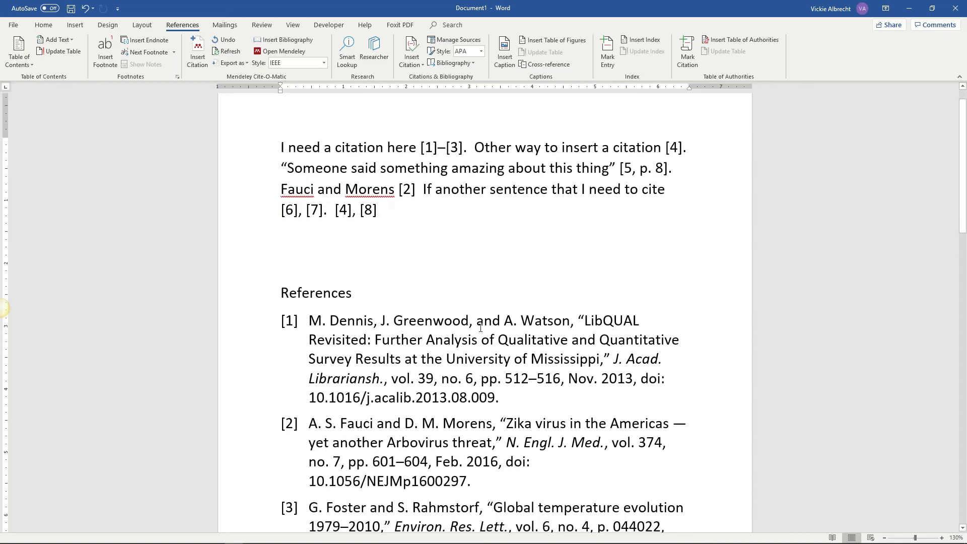
pyautogui.scroll(-3, 482, 343)
pyautogui.scroll(-9, 482, 343)
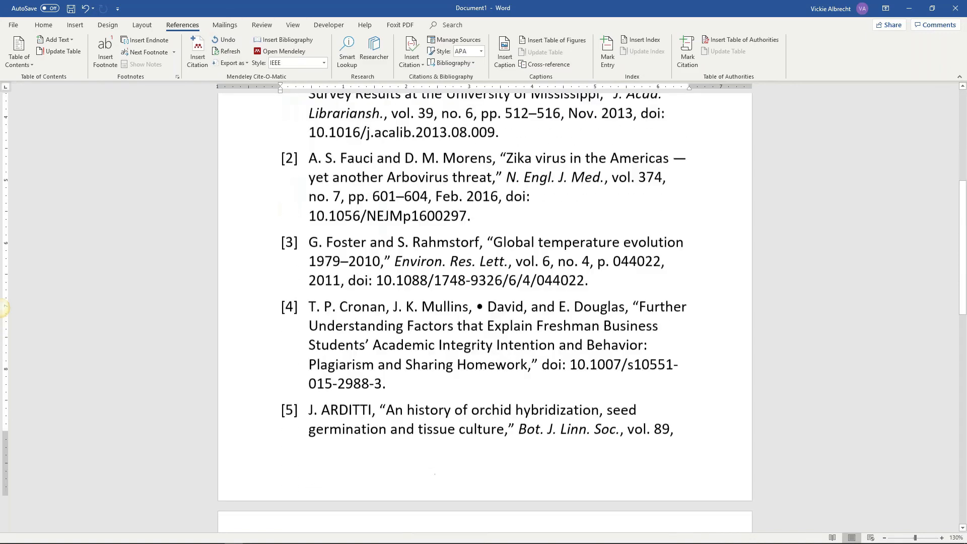
pyautogui.scroll(-10, 3, 308)
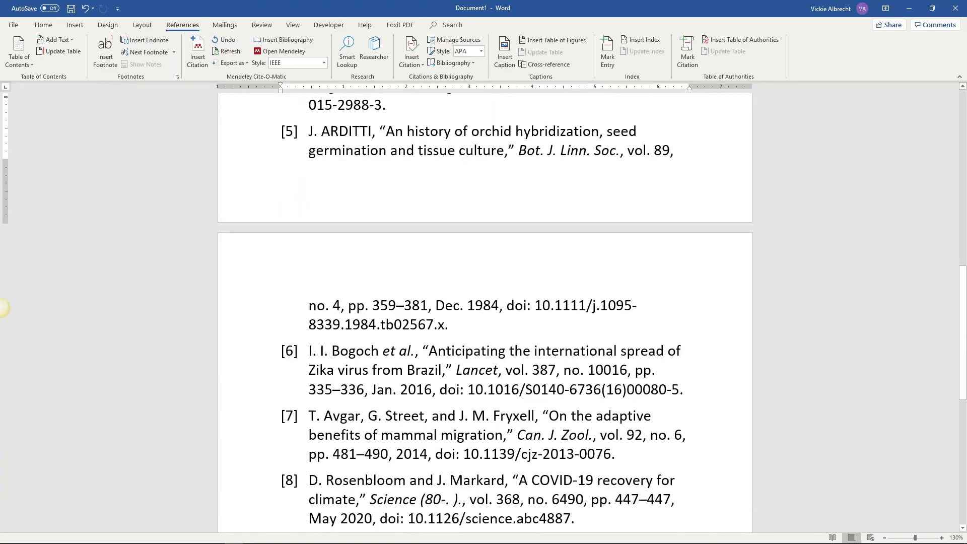
pyautogui.scroll(6, 2, 308)
pyautogui.scroll(15, 2, 308)
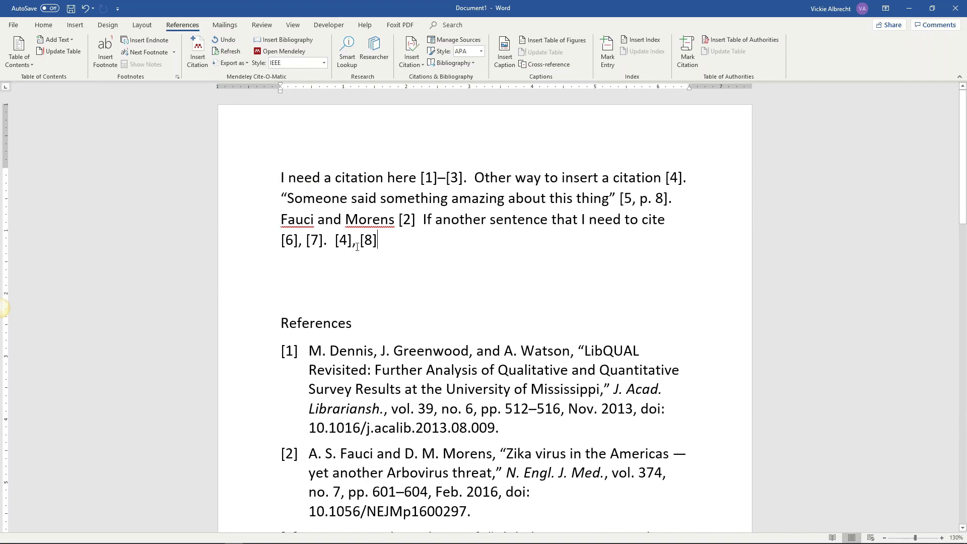
# Try deleting the whole [4], [8] citation from the paragraph, and undo the deletion.
pyautogui.click(369, 242)
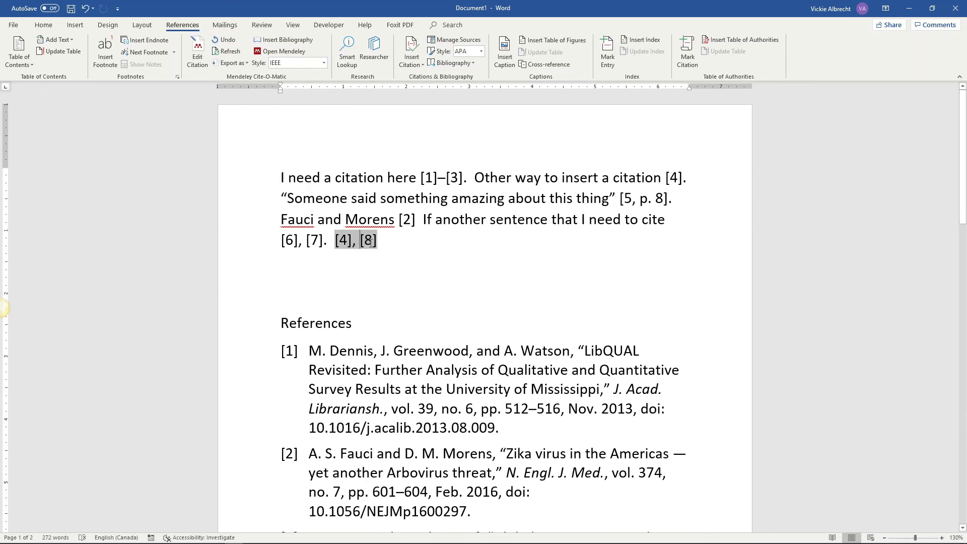
pyautogui.click(197, 55)
pyautogui.click(383, 260)
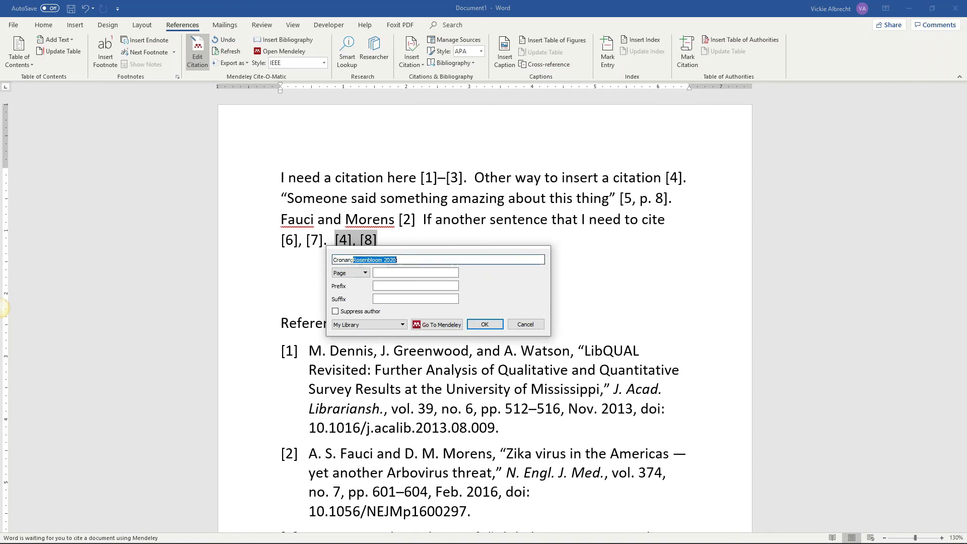
pyautogui.click(377, 241)
pyautogui.press('BackSpace')
pyautogui.press('BackSpace')
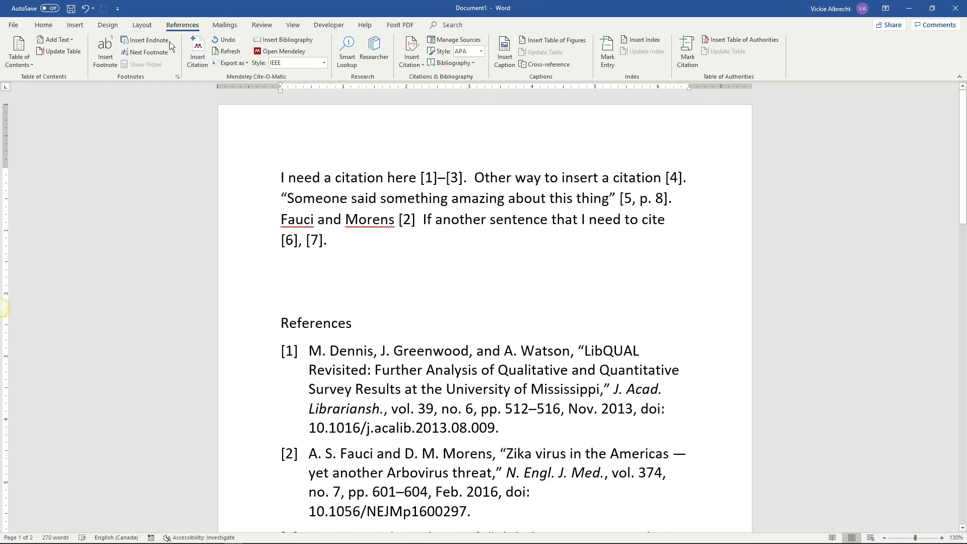
pyautogui.click(84, 8)
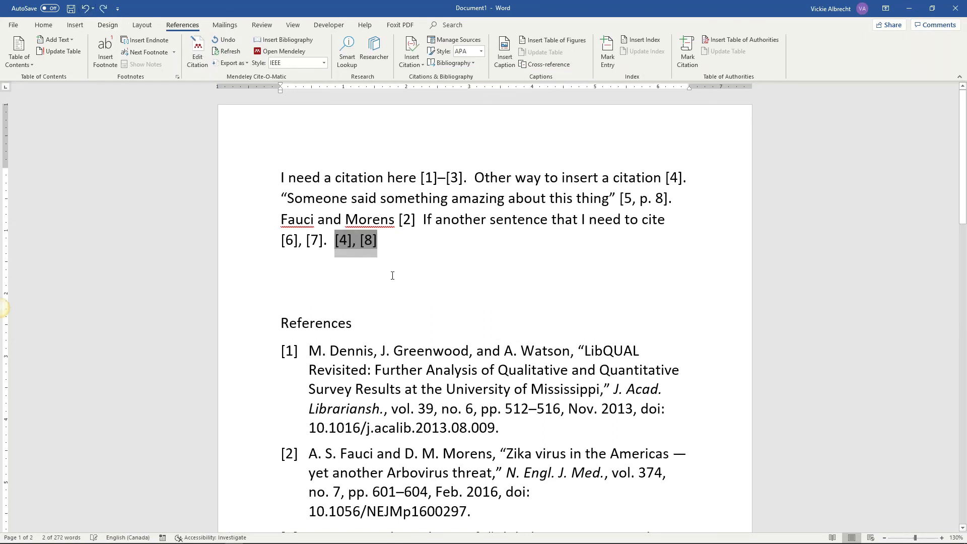
# Edit the [4], [8] citation to remove "A COVID-19 recovery for climate", keeping only the freshman business students paper.
pyautogui.click(197, 53)
pyautogui.click(355, 269)
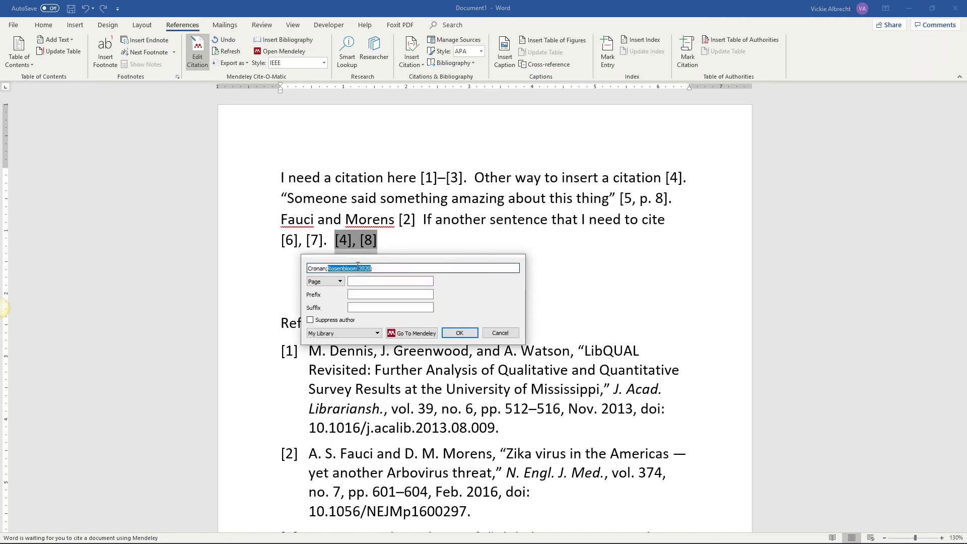
pyautogui.press('BackSpace')
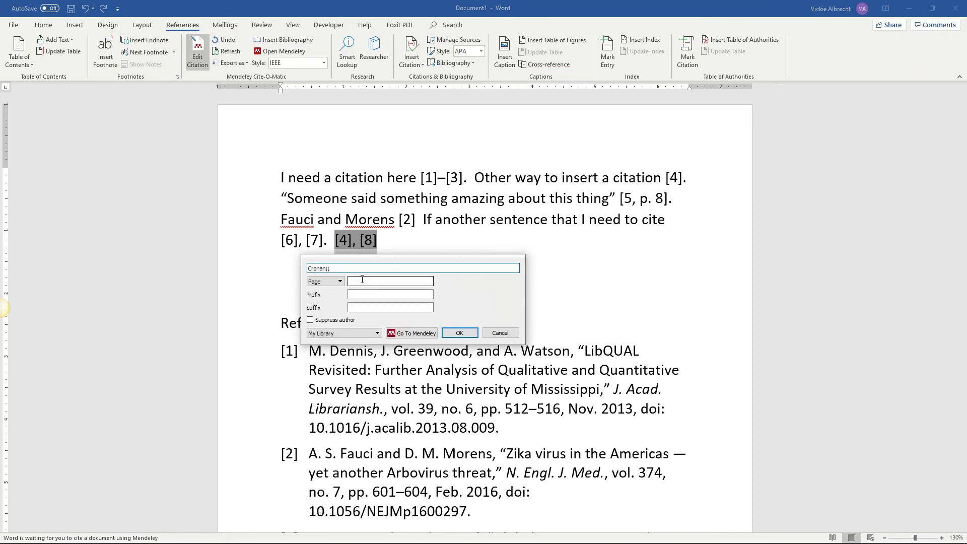
pyautogui.press('BackSpace')
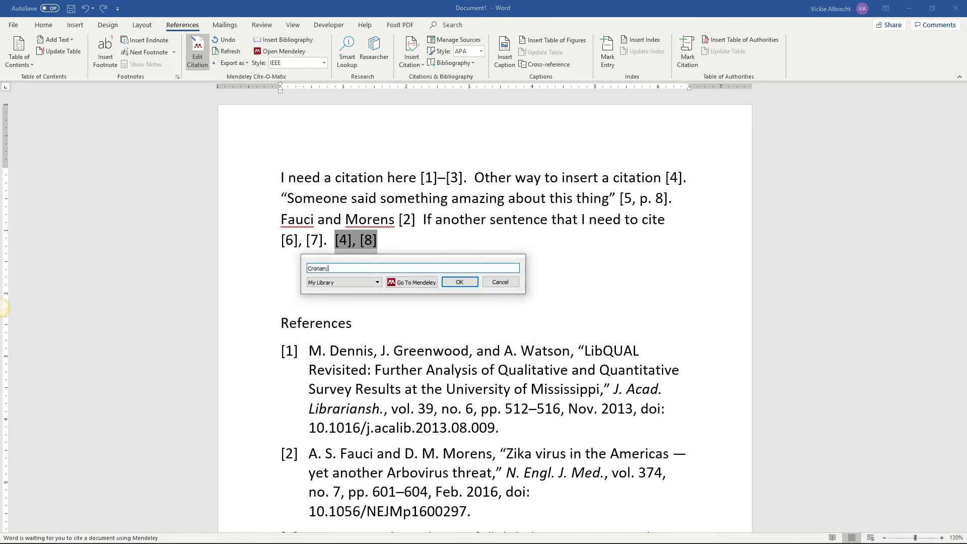
pyautogui.click(460, 282)
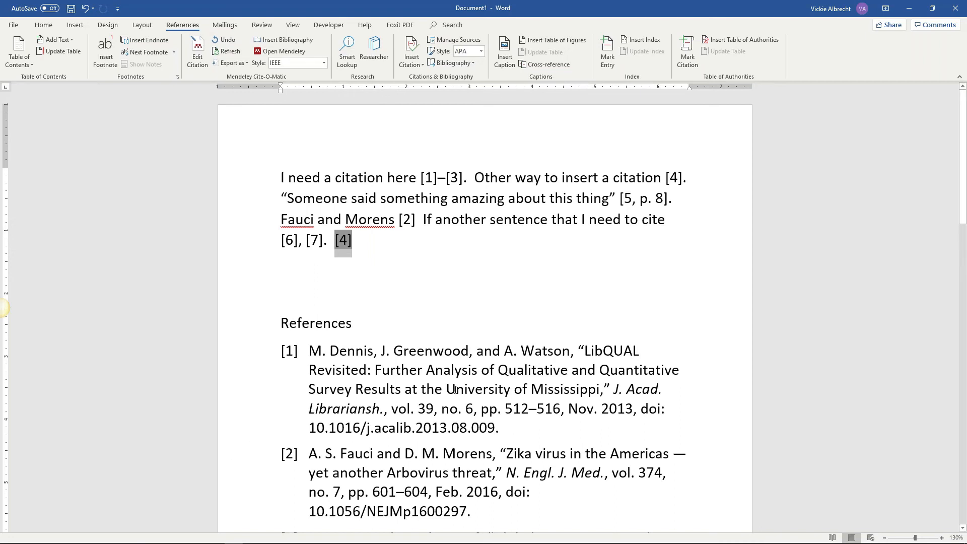
pyautogui.moveTo(48, 536)
pyautogui.scroll(-3, 496, 459)
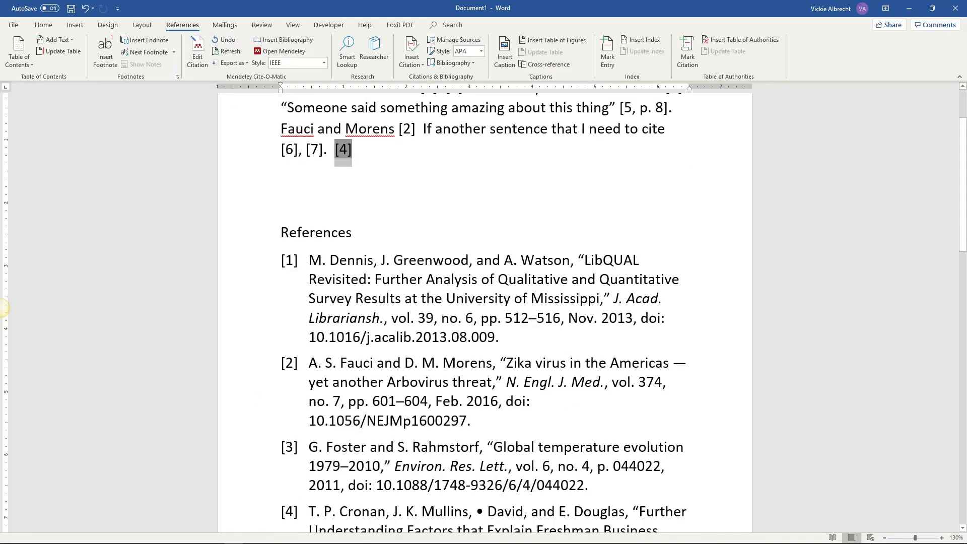
pyautogui.scroll(2, 3, 307)
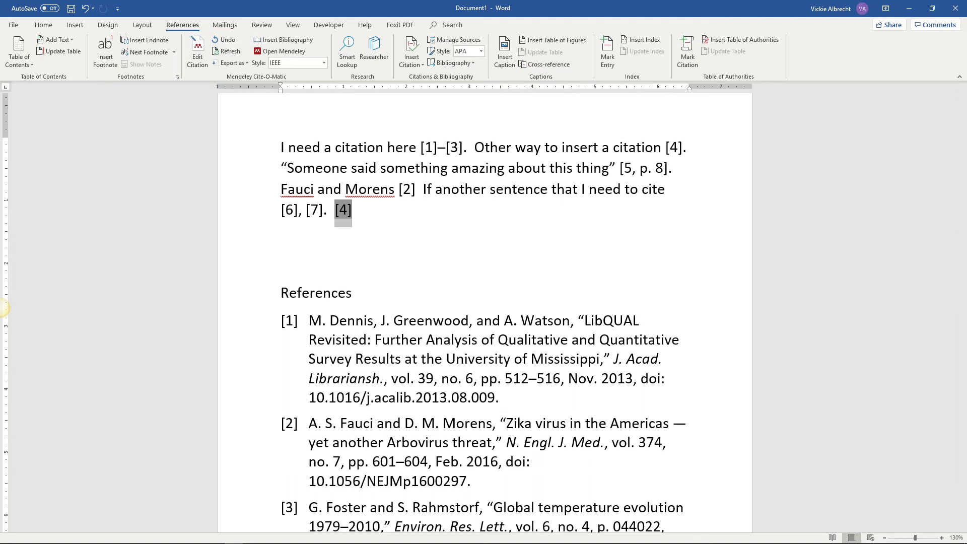
pyautogui.click(590, 398)
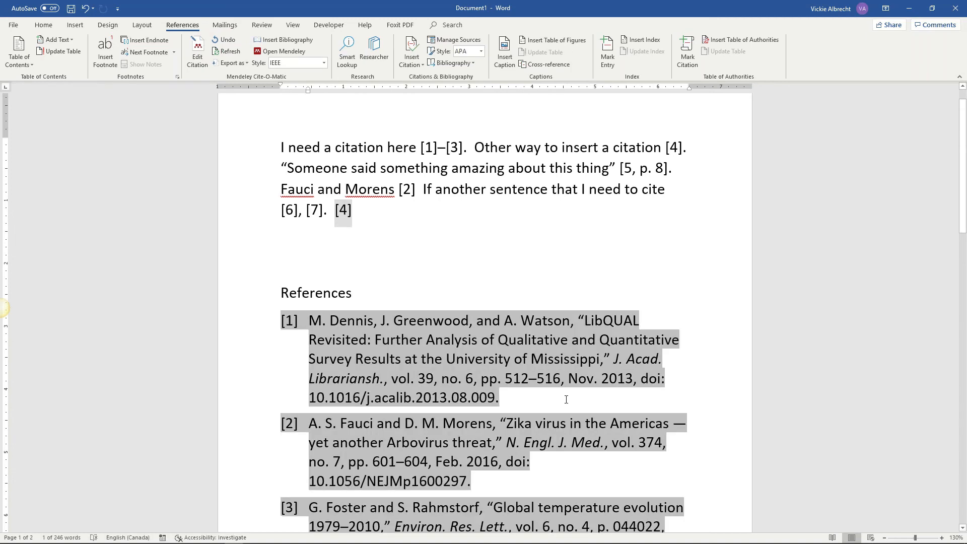
pyautogui.click(702, 272)
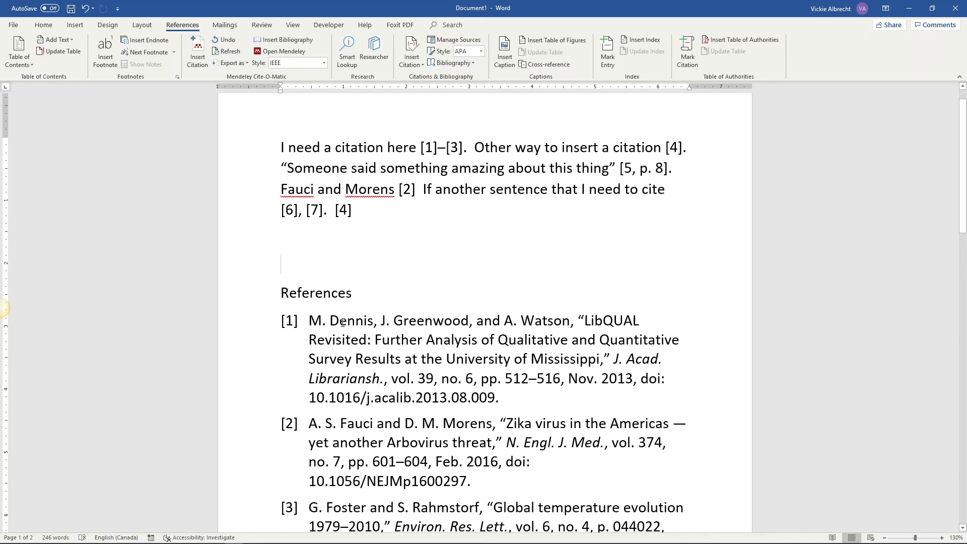
# Format "Further Analysis of Qualitative and Quantitative Survey Results" in reference [1] as red text at font size 20.
pyautogui.moveTo(376, 338)
pyautogui.mouseDown()
pyautogui.moveTo(678, 340)
pyautogui.moveTo(337, 358)
pyautogui.moveTo(612, 360)
pyautogui.moveTo(380, 360)
pyautogui.moveTo(403, 360)
pyautogui.mouseUp()
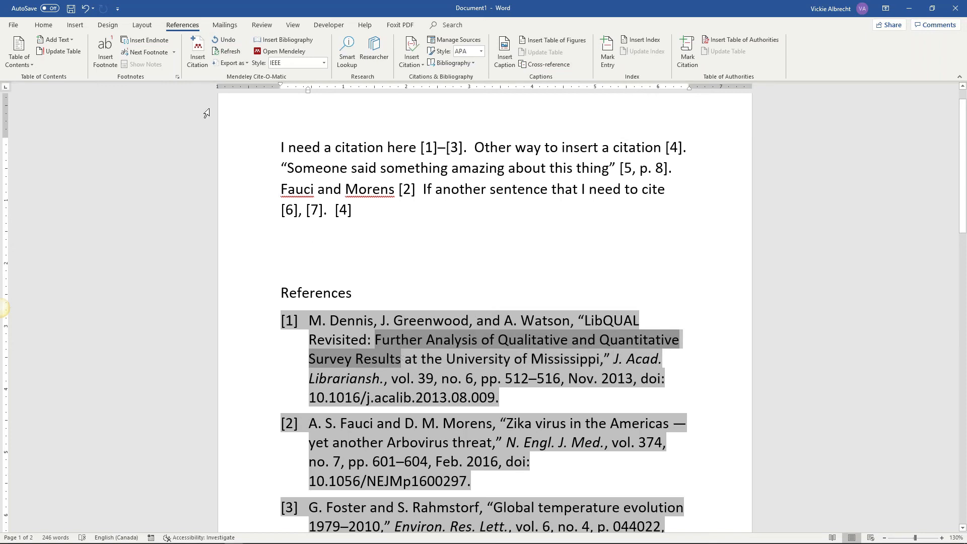
pyautogui.click(43, 24)
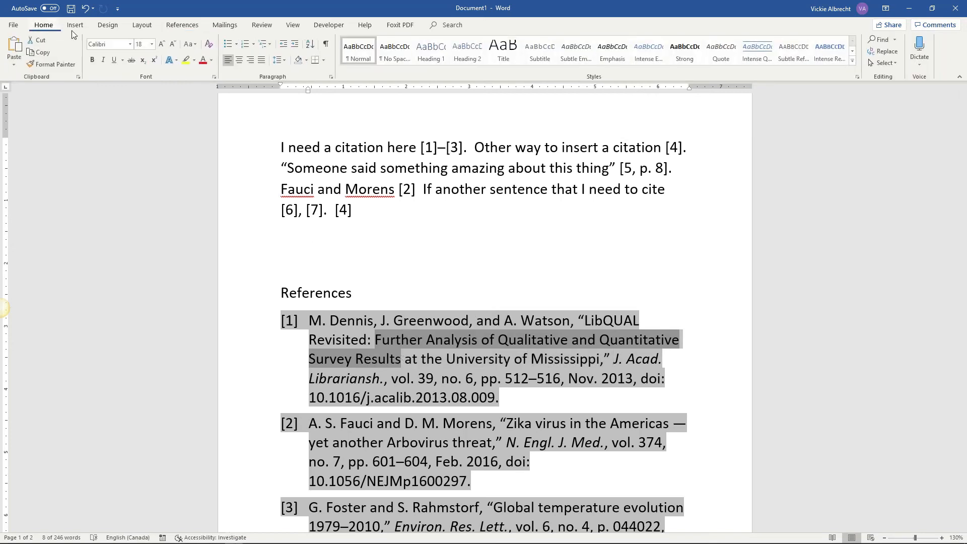
pyautogui.click(211, 61)
pyautogui.click(212, 151)
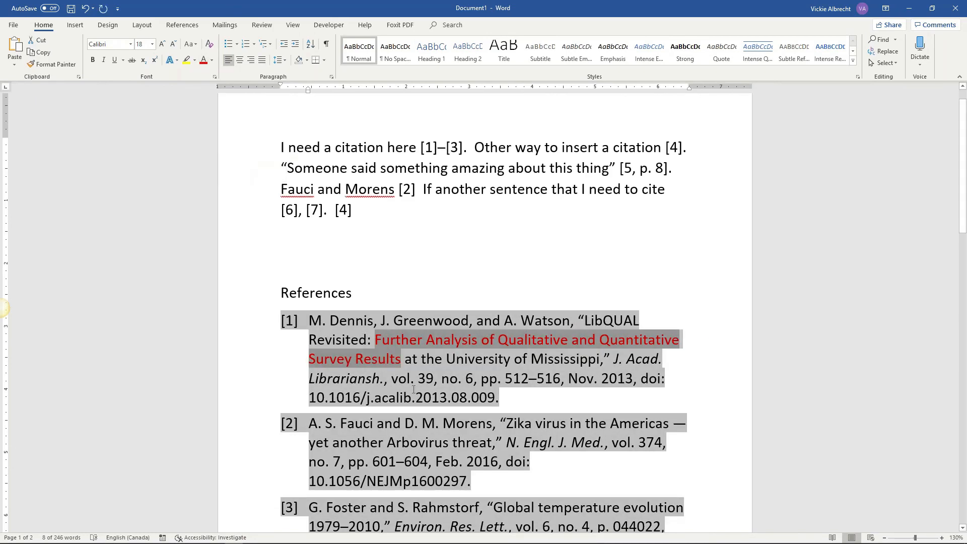
pyautogui.click(162, 45)
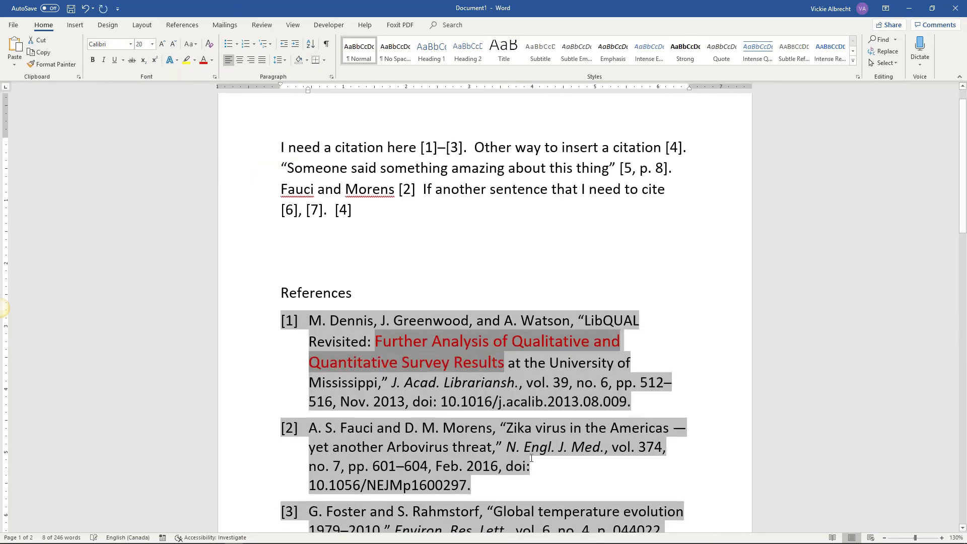
# In reference [1]'s title, lowercase the initials of "Further", "Analysis" and "Qualitative", and insert "2020" before "analysis".
pyautogui.press('Left')
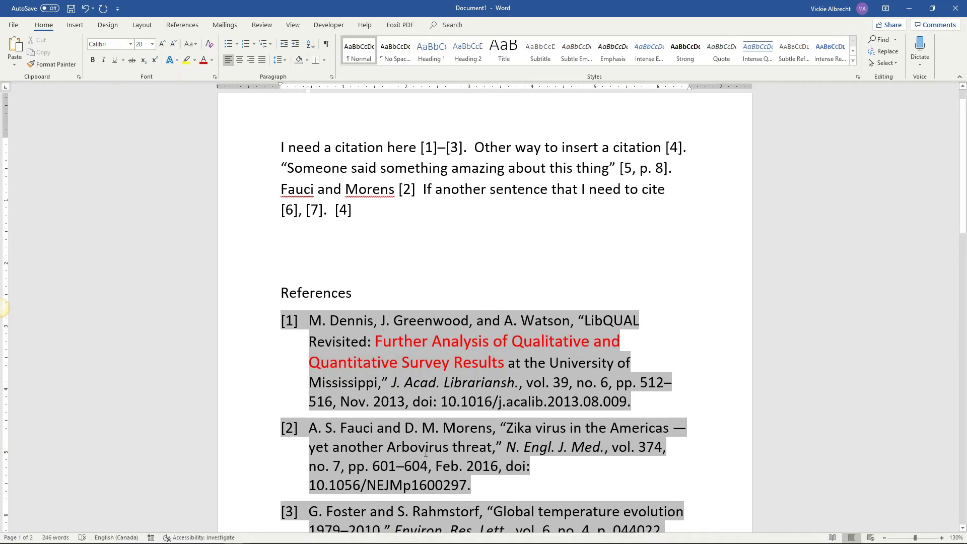
pyautogui.press('BackSpace')
pyautogui.write('f')
pyautogui.click(444, 353)
pyautogui.press('BackSpace')
pyautogui.write('a')
pyautogui.click(510, 344)
pyautogui.press('BackSpace')
pyautogui.write('q')
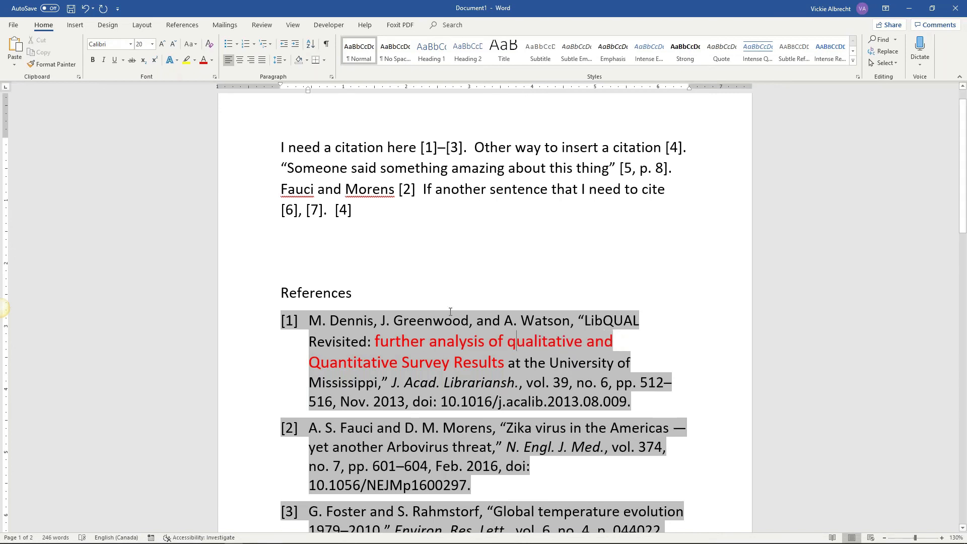
pyautogui.click(429, 346)
pyautogui.write('2020')
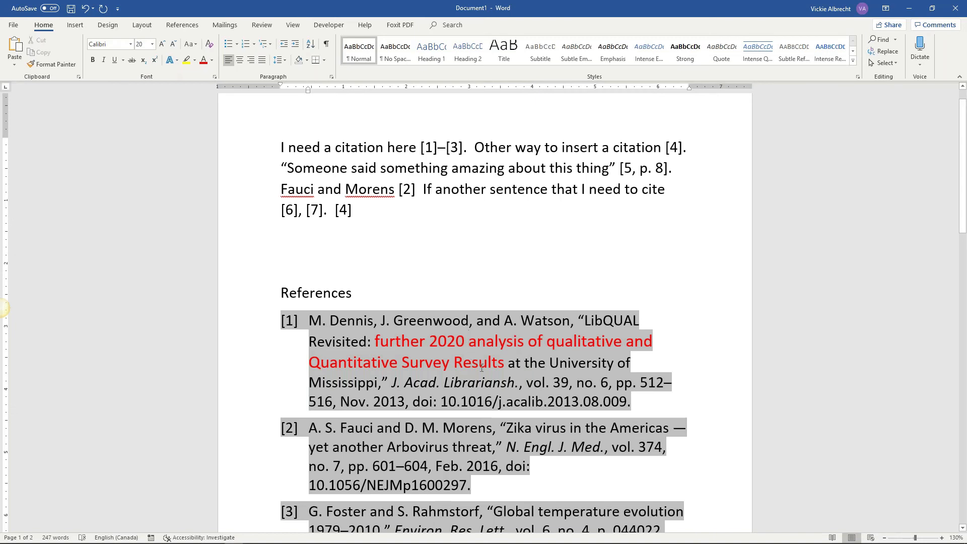
# Continue the paragraph after its final [4] citation with the text "Added another citation".
pyautogui.click(372, 222)
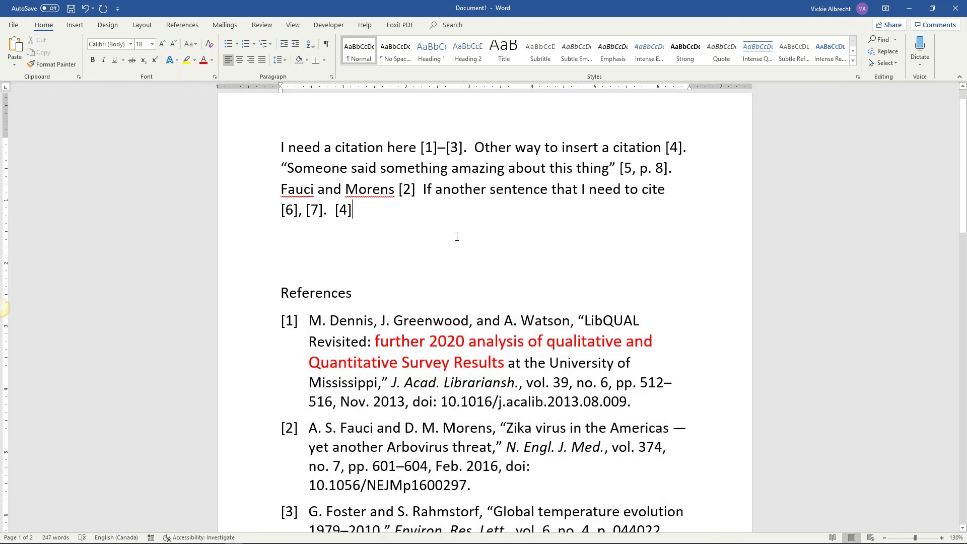
pyautogui.write('Add')
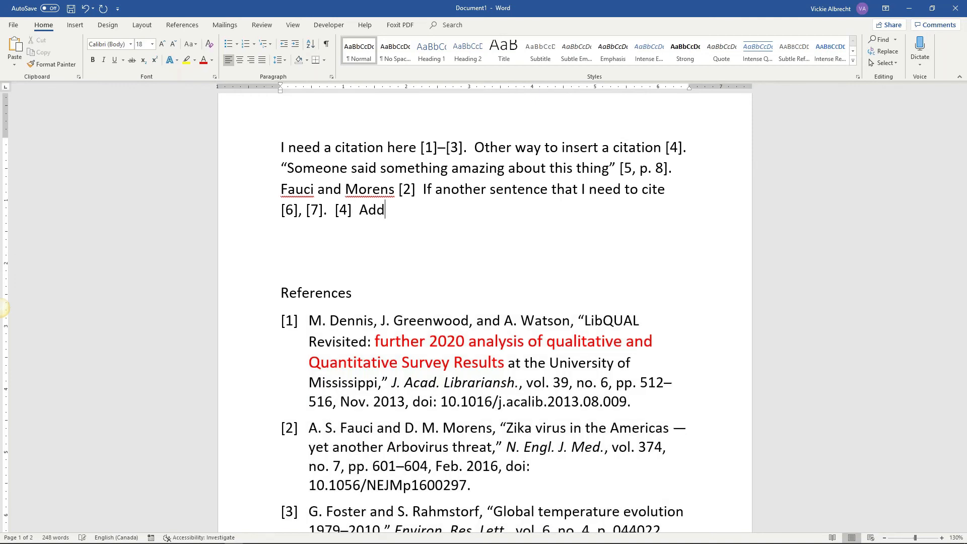
pyautogui.write('ed another cit')
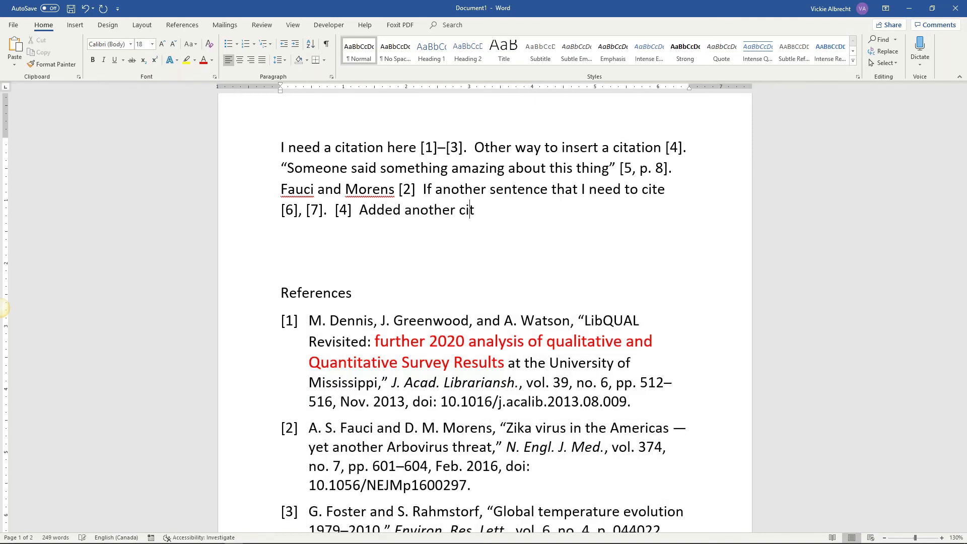
pyautogui.write('ation')
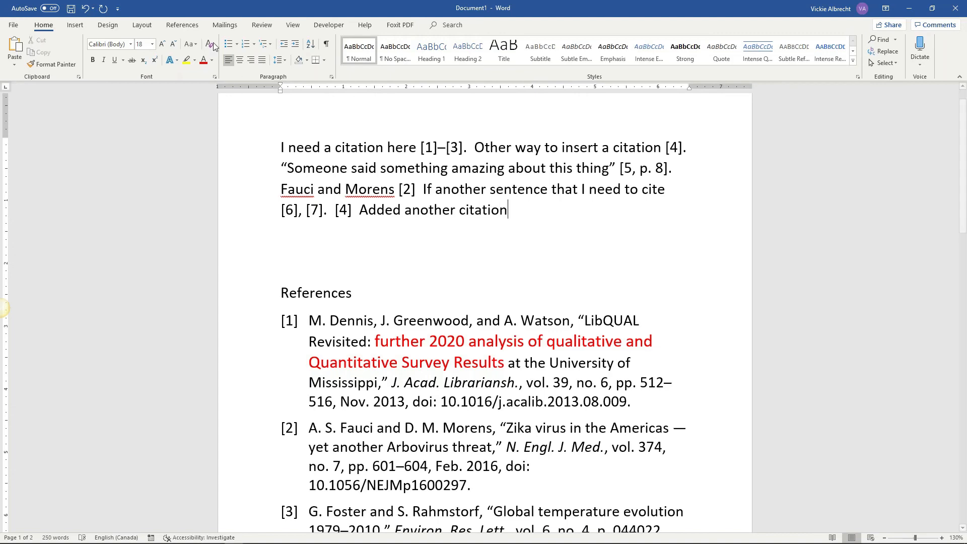
# Search the Mendeley library for "201" and insert a citation to "A COVID-19 recovery for climate" after "Added another citation".
pyautogui.click(182, 24)
pyautogui.click(198, 55)
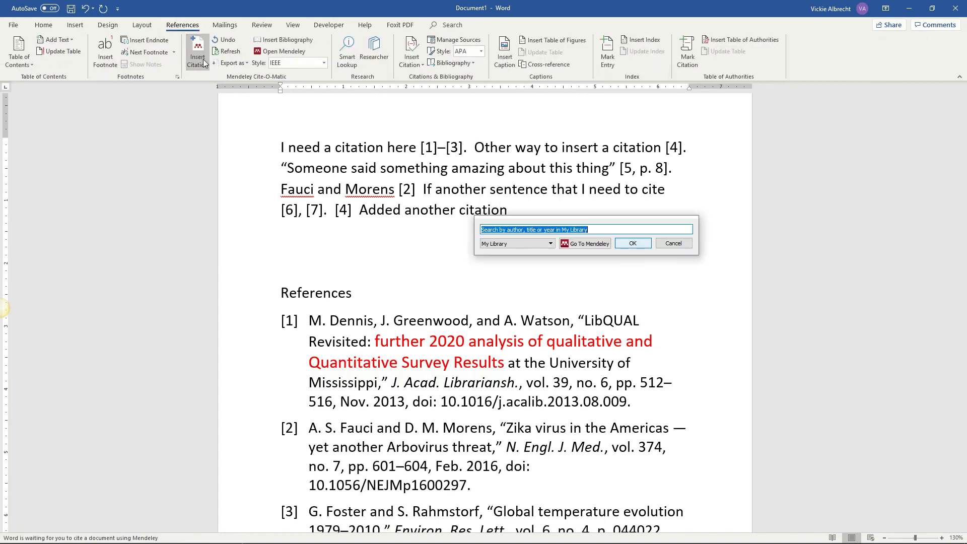
pyautogui.write('201')
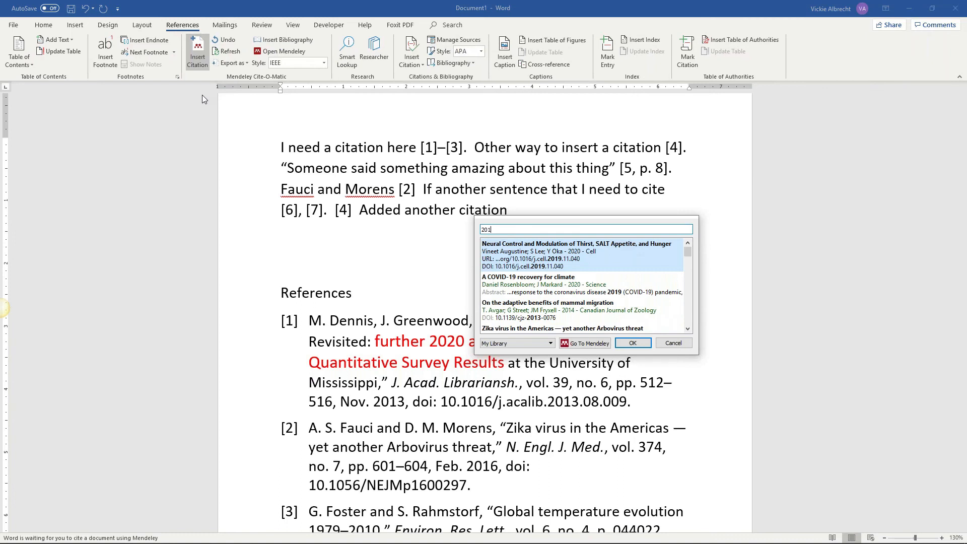
pyautogui.click(606, 294)
pyautogui.click(633, 244)
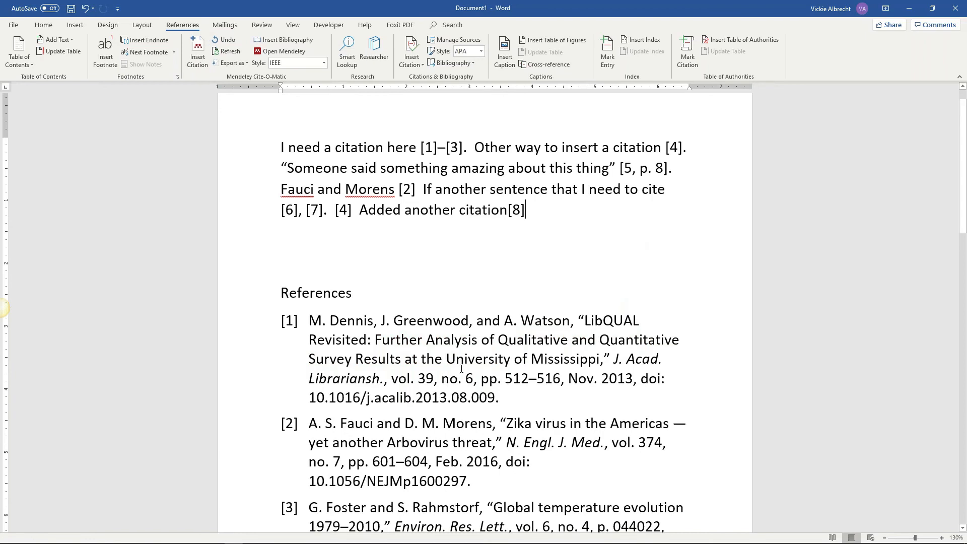
# Switch to Mendeley Desktop and select the "LibQUAL Revisited" article in the library to show its details.
pyautogui.click(461, 370)
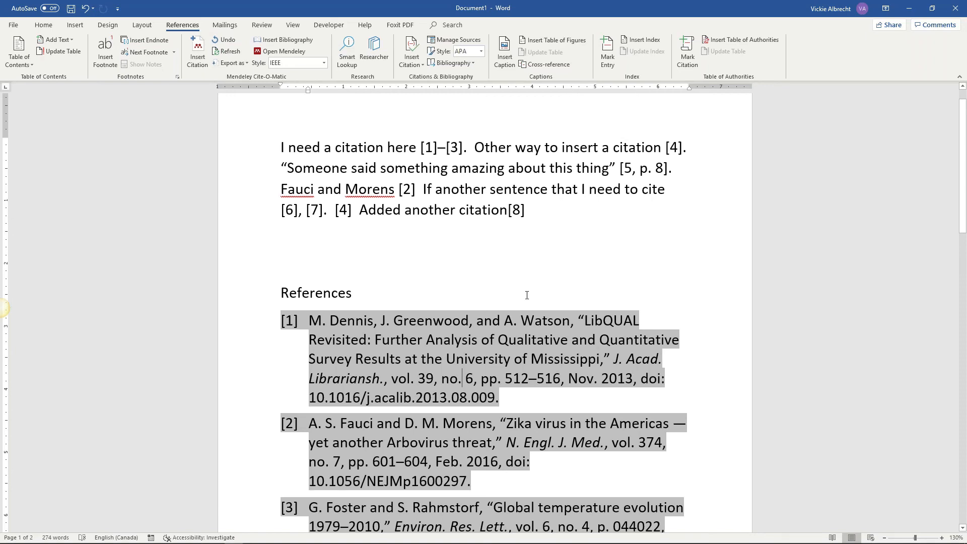
pyautogui.click(402, 341)
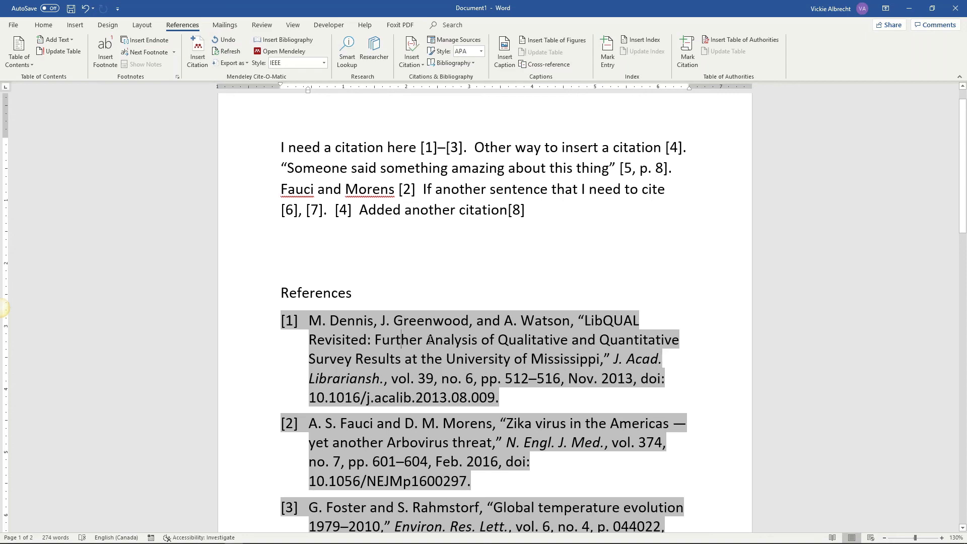
pyautogui.click(909, 9)
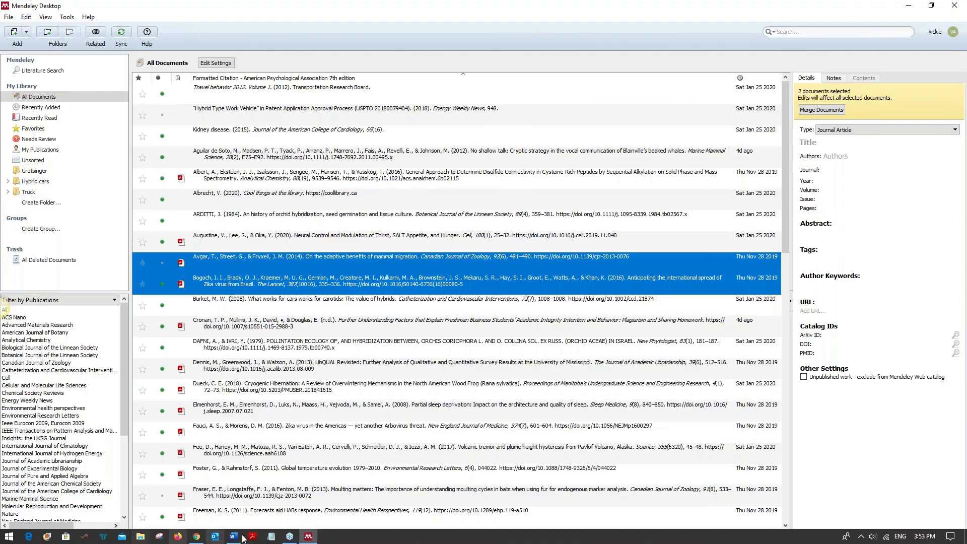
pyautogui.moveTo(233, 537)
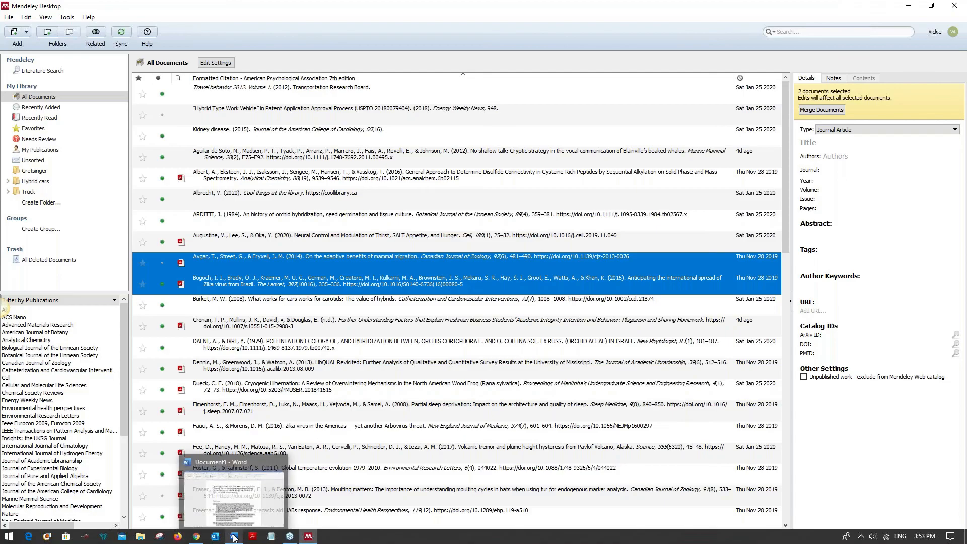
pyautogui.click(233, 509)
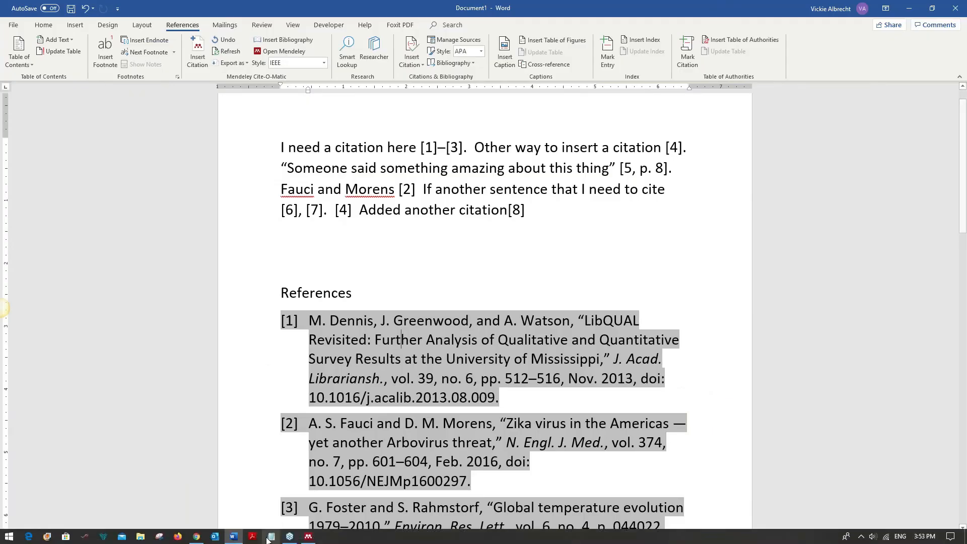
pyautogui.click(235, 537)
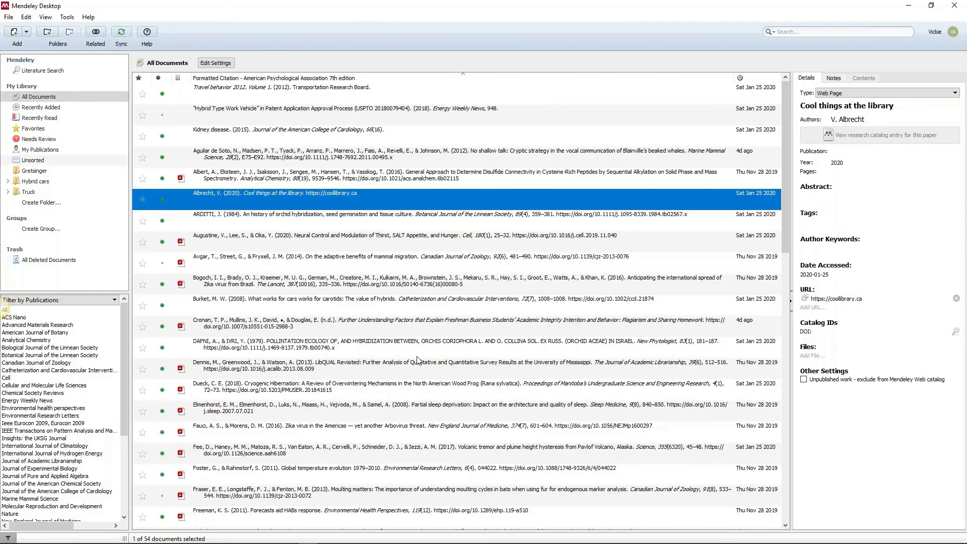
pyautogui.click(316, 370)
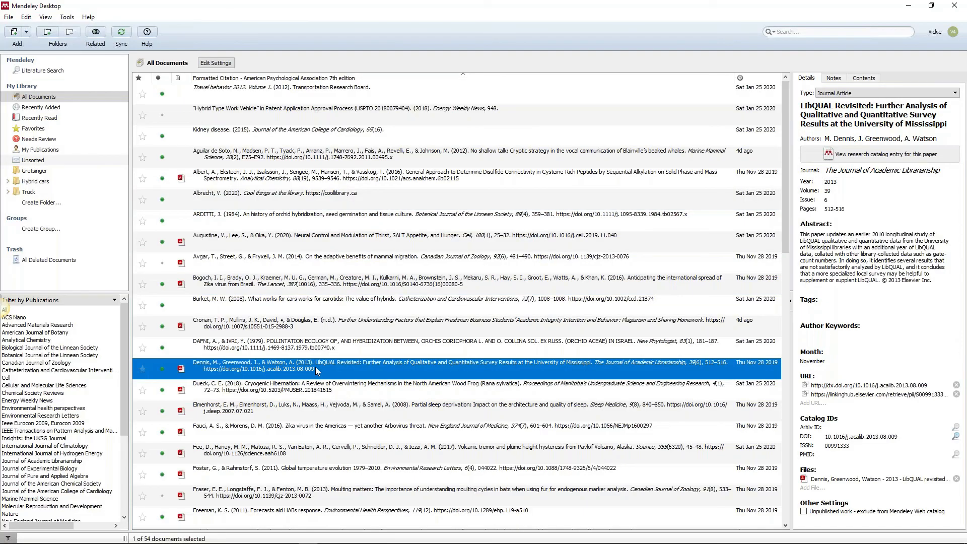
# In the LibQUAL article's title, insert "2020" after "Further" and lowercase the initials of "Analysis" and "Qualitative".
pyautogui.click(903, 107)
pyautogui.write('2020')
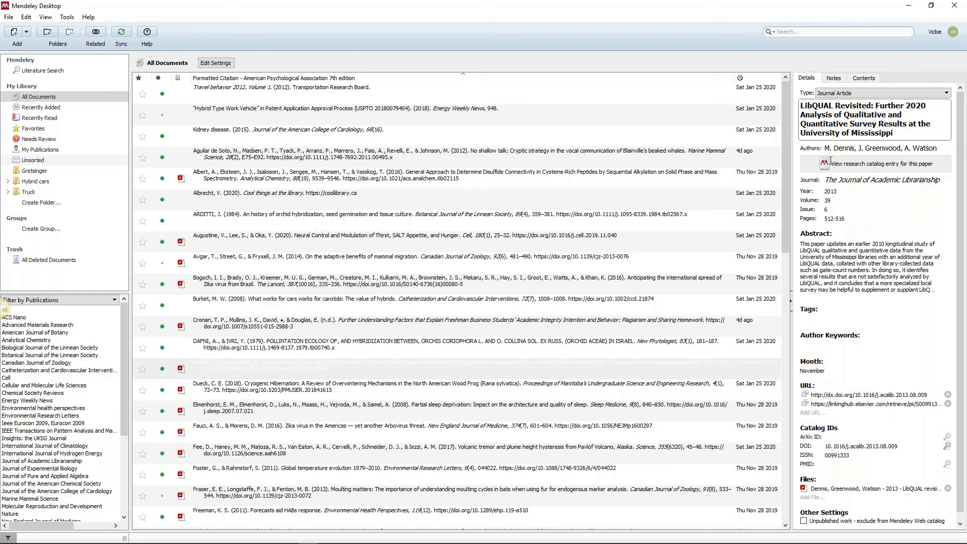
pyautogui.press('Delete')
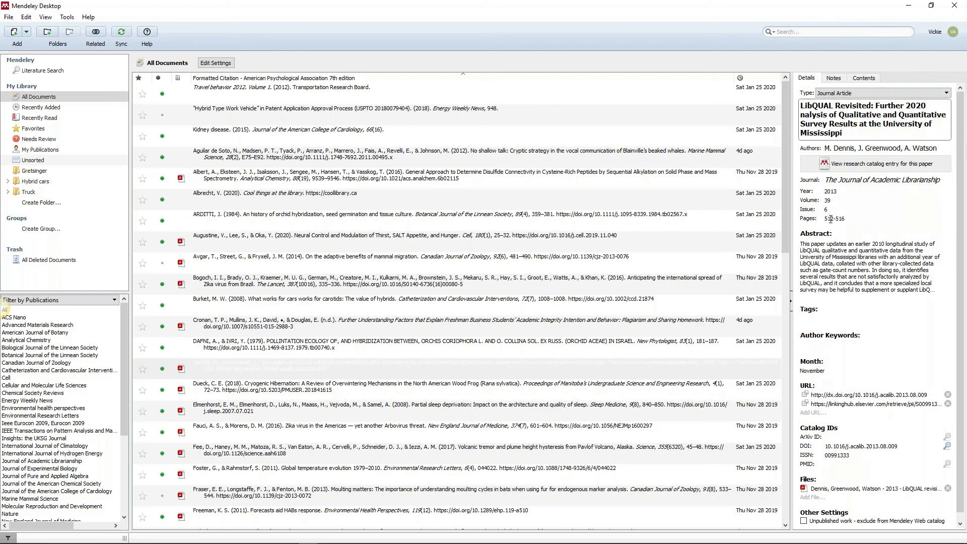
pyautogui.write('a')
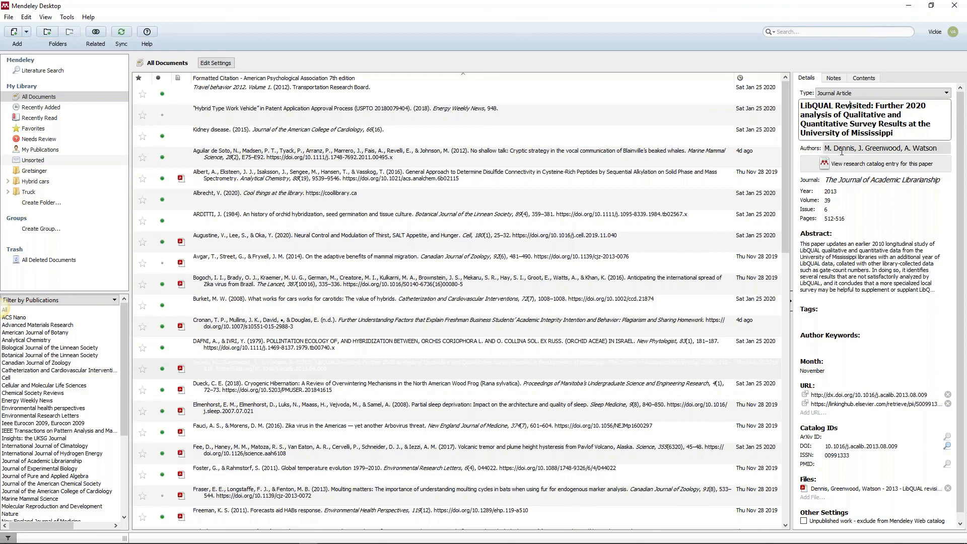
pyautogui.press('BackSpace')
pyautogui.write('q')
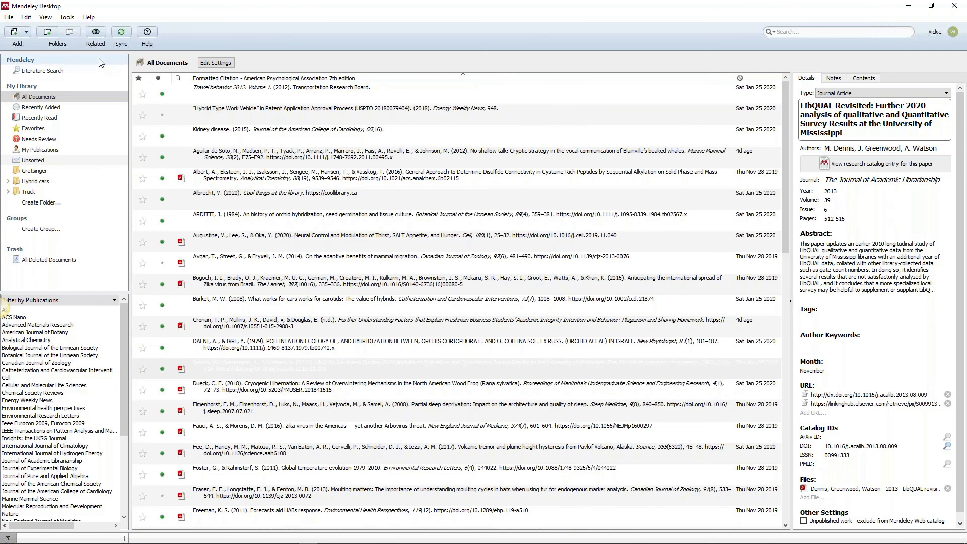
# Sync the Mendeley library, switch back to the Word document, and refresh its citations and bibliography.
pyautogui.click(121, 33)
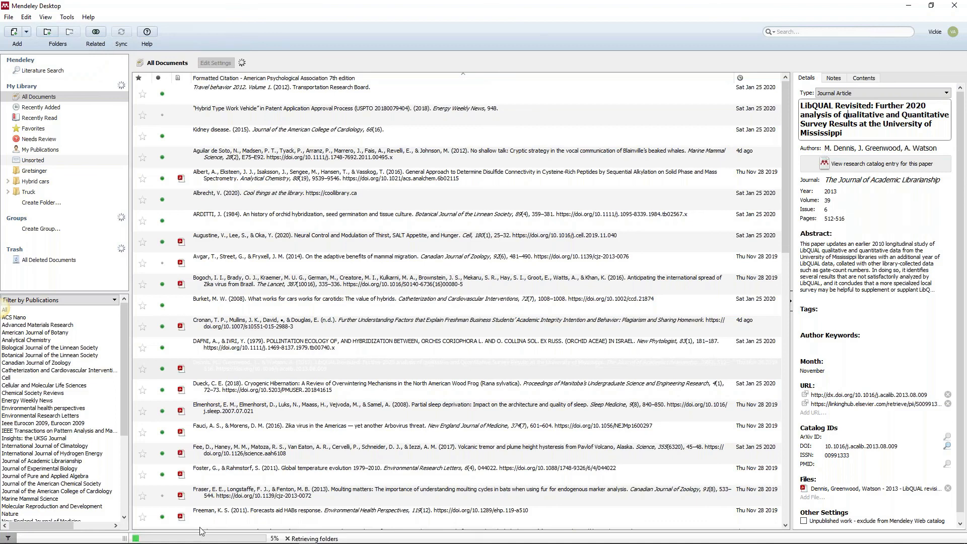
pyautogui.moveTo(202, 543)
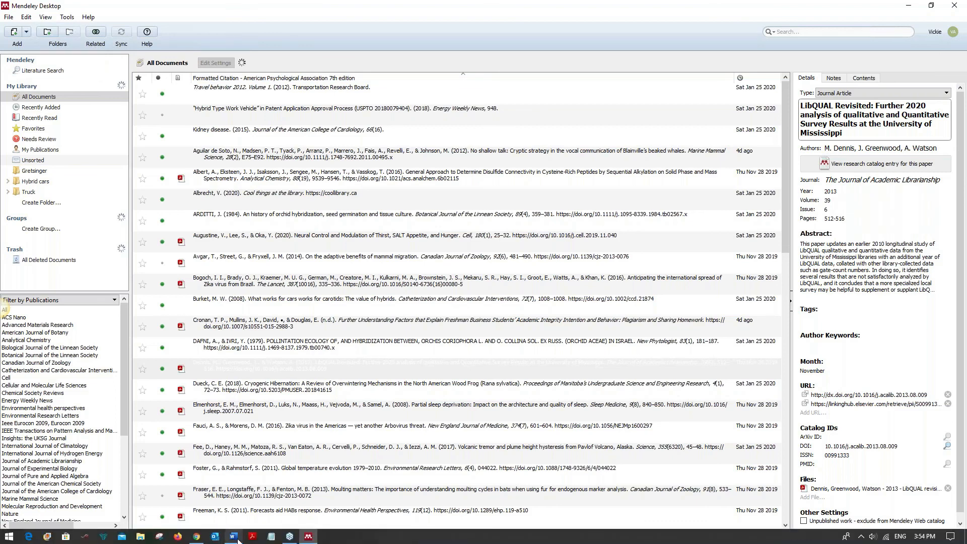
pyautogui.click(235, 537)
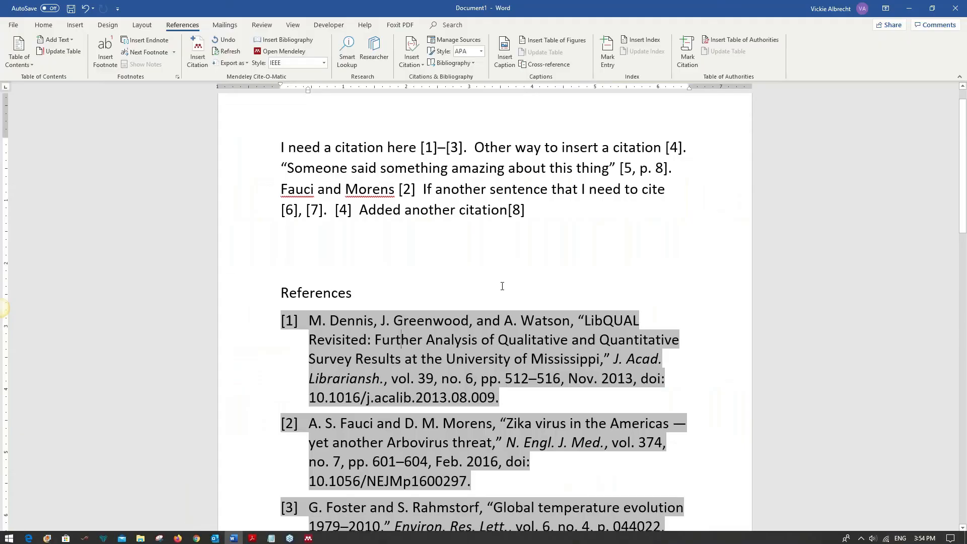
pyautogui.click(461, 359)
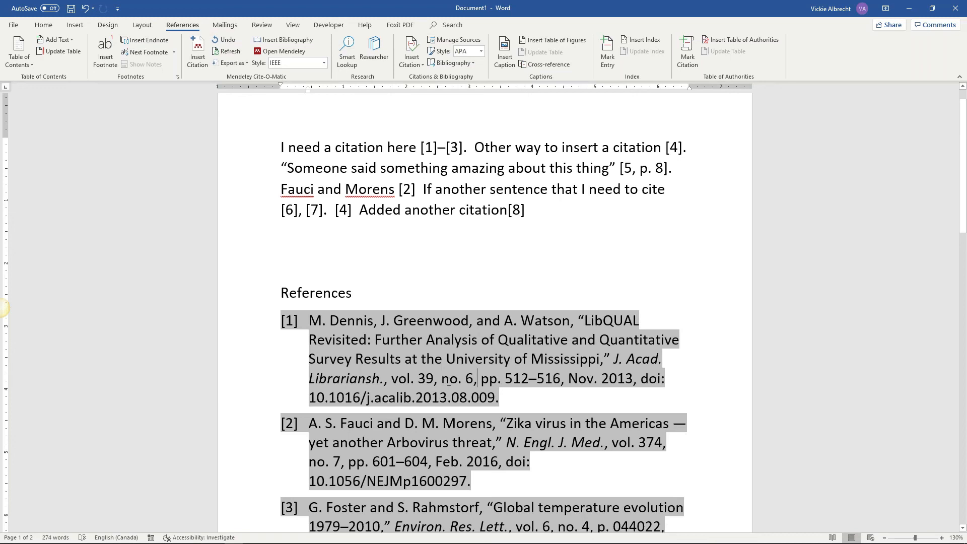
pyautogui.click(225, 51)
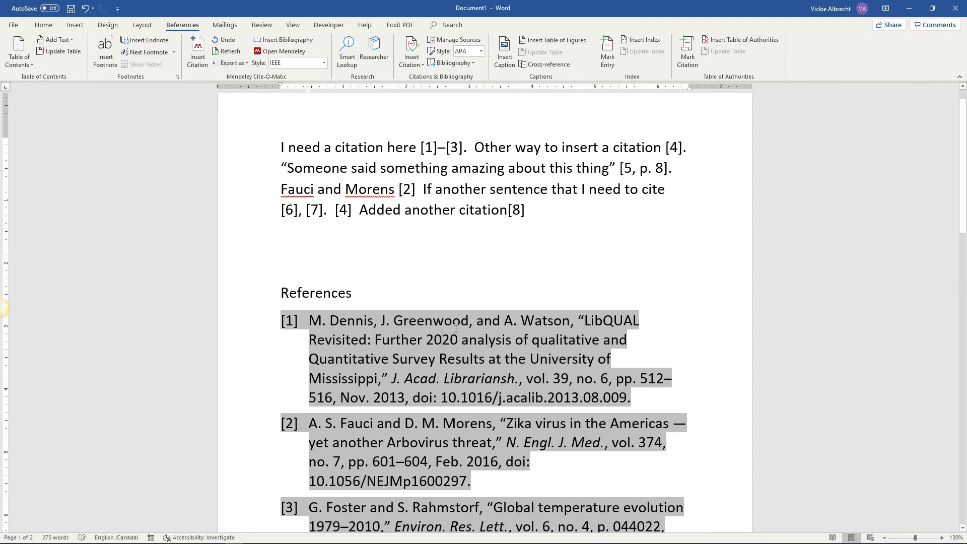
# Review the refreshed reference list and the cited paragraph above it.
pyautogui.click(658, 323)
pyautogui.scroll(-3, 525, 407)
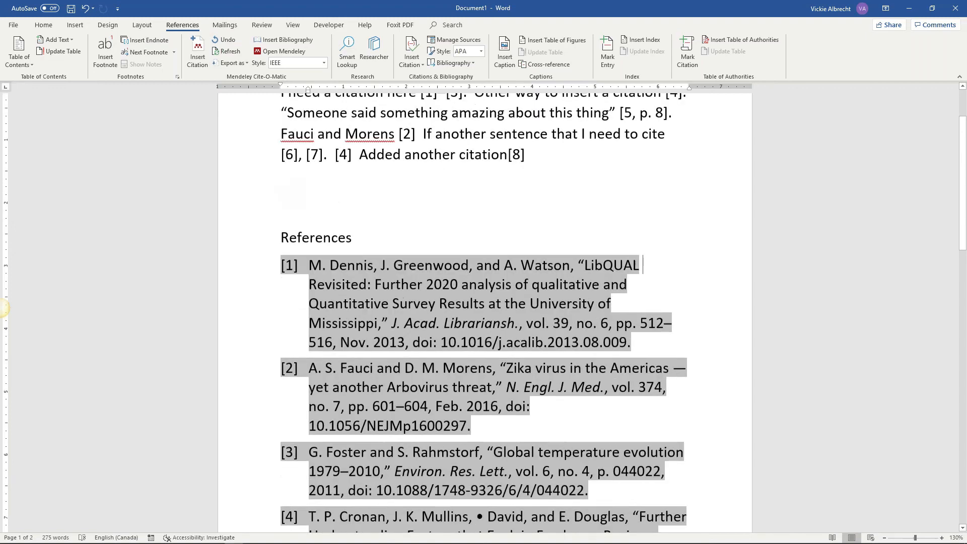
pyautogui.scroll(3, 525, 406)
pyautogui.scroll(-5, 525, 410)
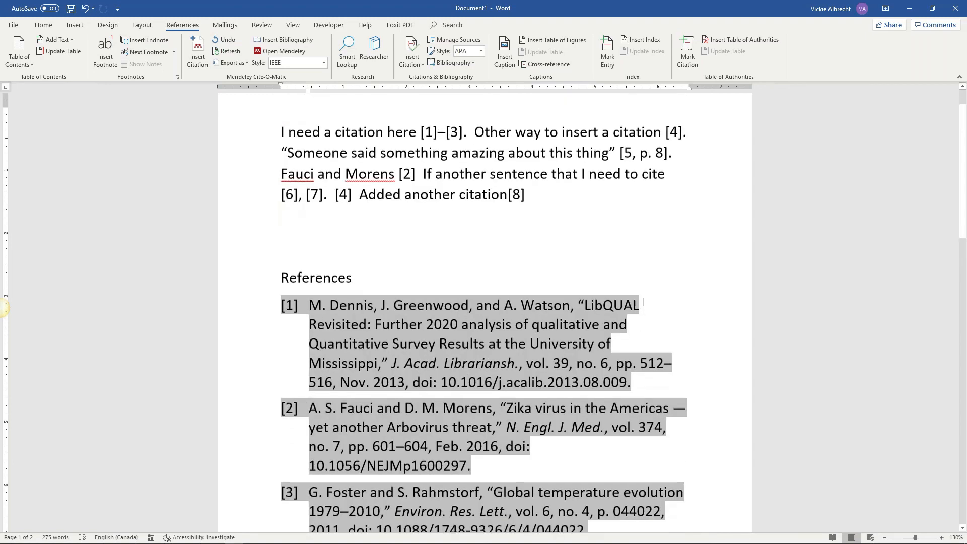
pyautogui.scroll(-3, 525, 409)
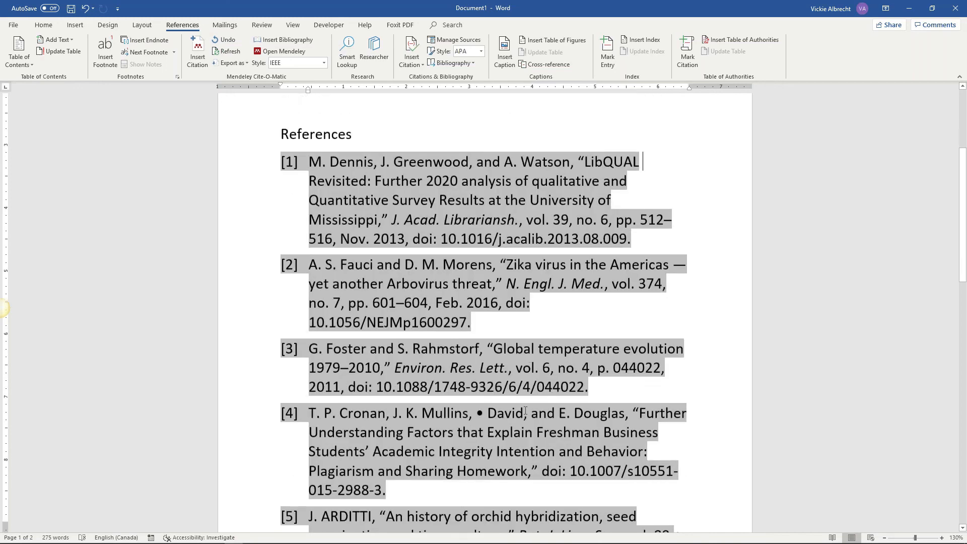
pyautogui.scroll(6, 525, 409)
pyautogui.scroll(2, 525, 409)
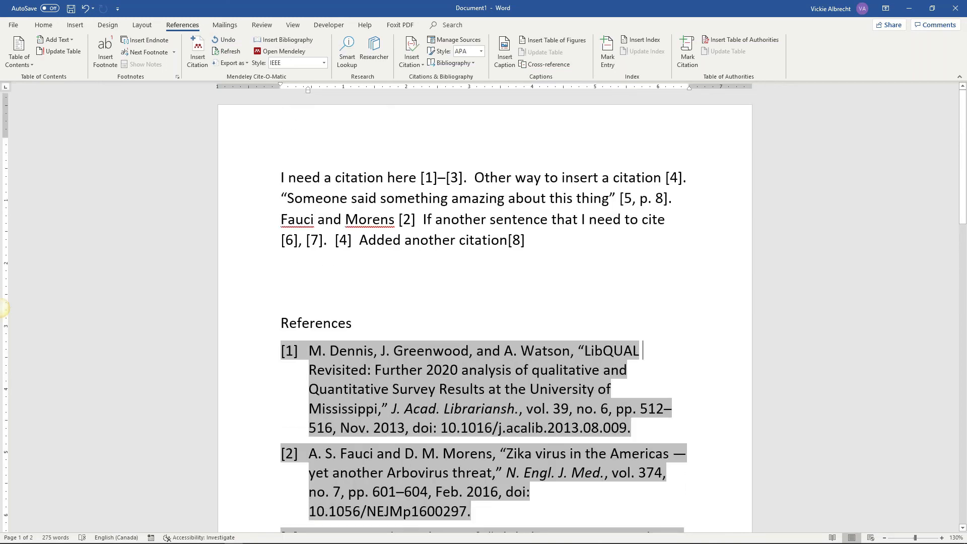
pyautogui.scroll(-3, 525, 409)
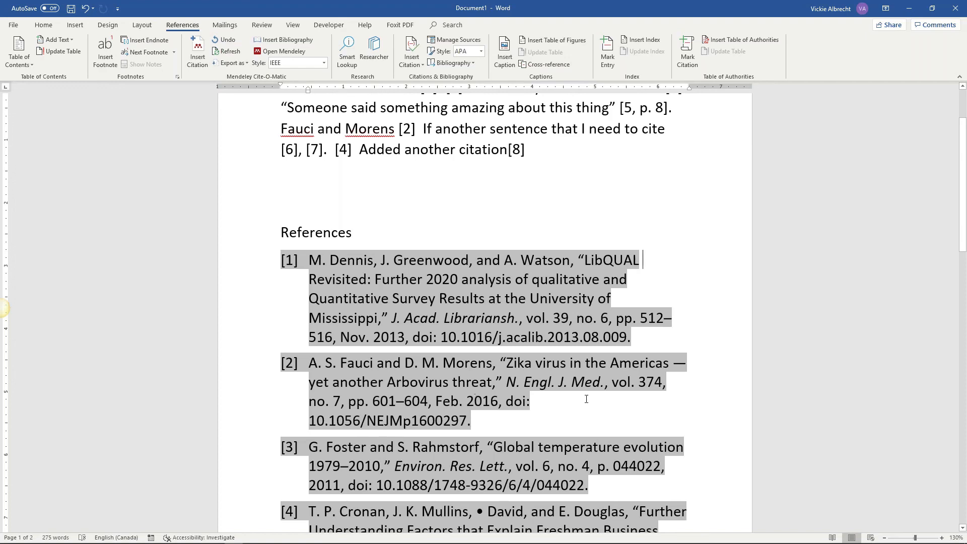
pyautogui.click(602, 216)
pyautogui.scroll(3, 343, 182)
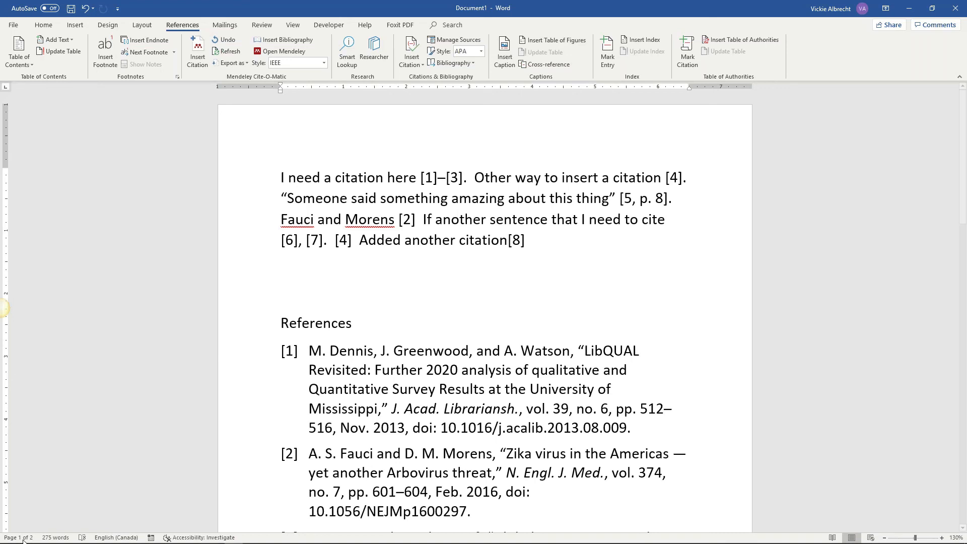
pyautogui.moveTo(9, 539)
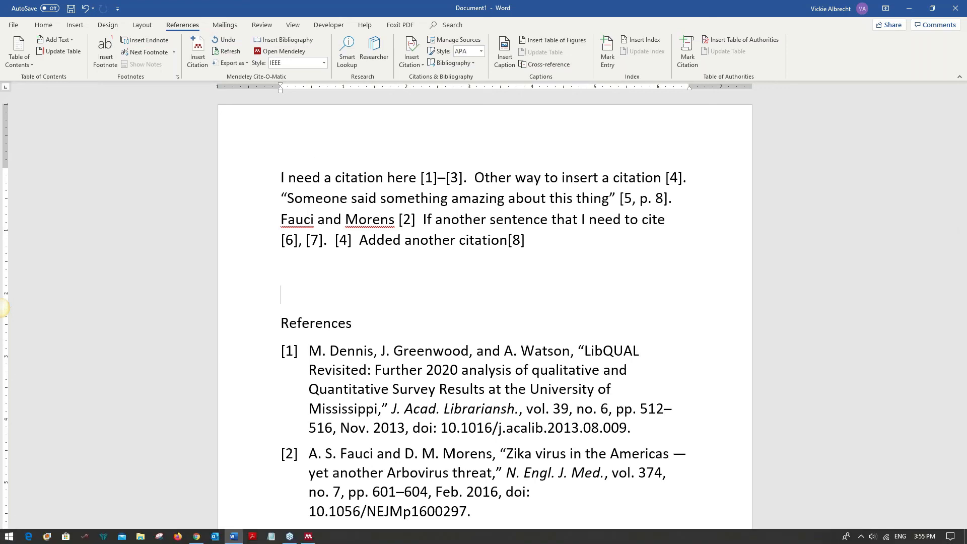
# Examine which parts of the document are Mendeley fields by selecting several in-text citations and the bibliography entries.
pyautogui.click(410, 220)
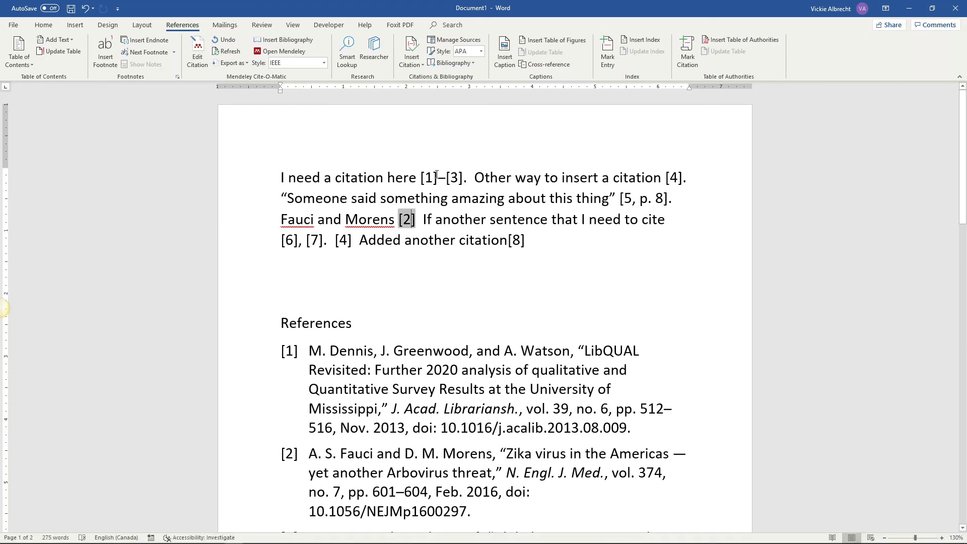
pyautogui.click(424, 178)
pyautogui.click(515, 382)
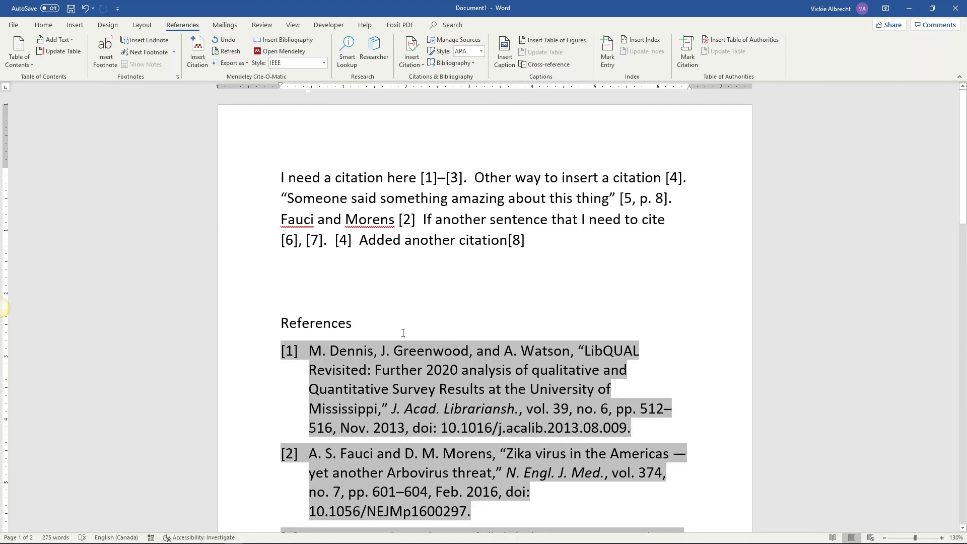
pyautogui.click(515, 241)
pyautogui.click(337, 240)
pyautogui.click(312, 246)
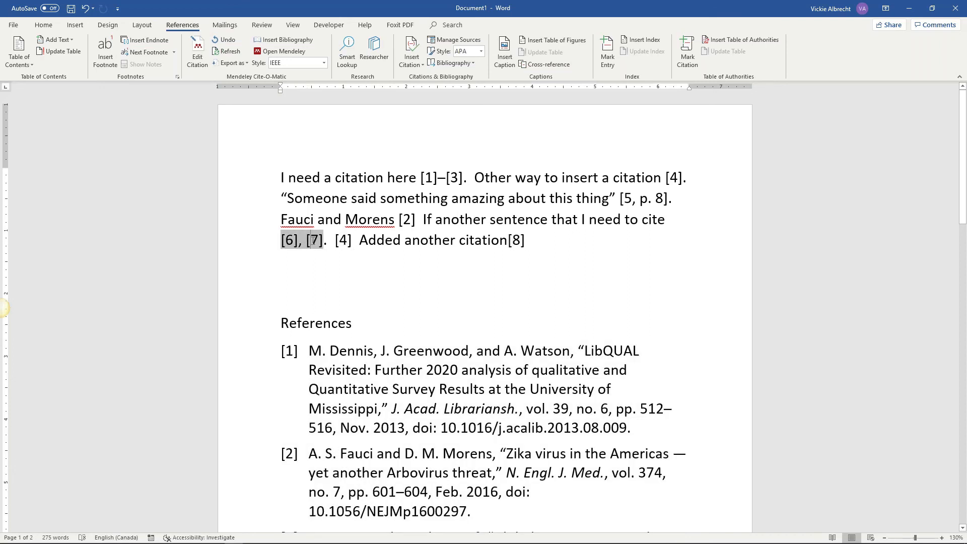
pyautogui.click(645, 200)
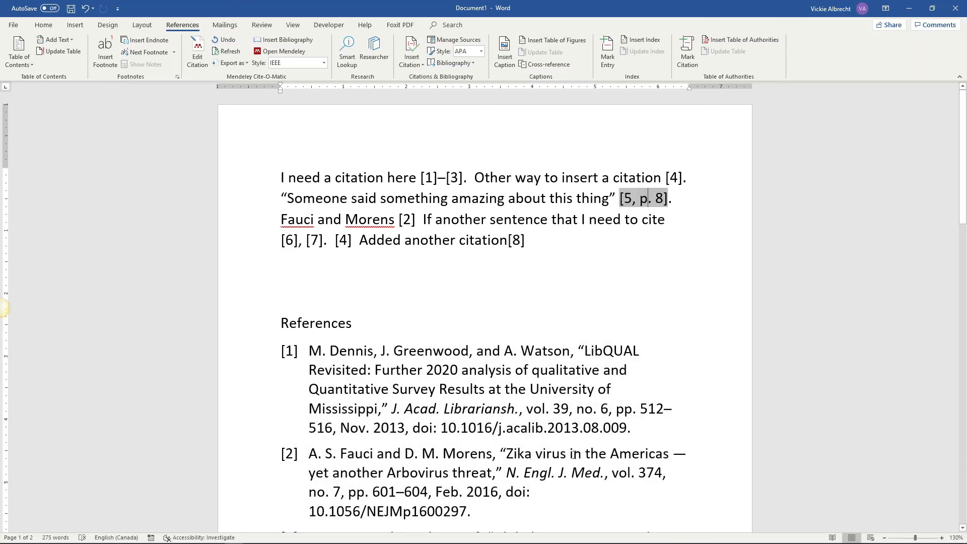
pyautogui.click(502, 387)
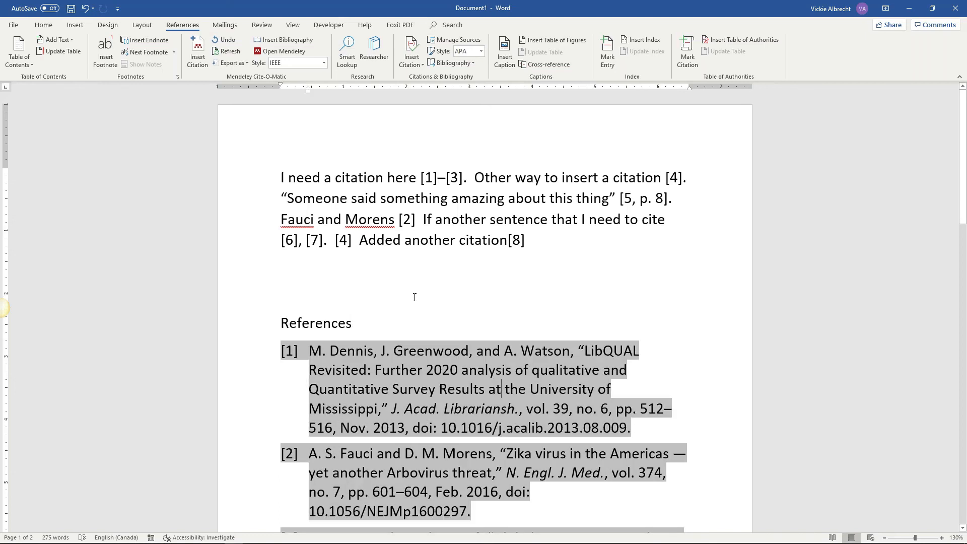
pyautogui.click(409, 301)
pyautogui.click(414, 380)
pyautogui.click(509, 391)
pyautogui.click(369, 293)
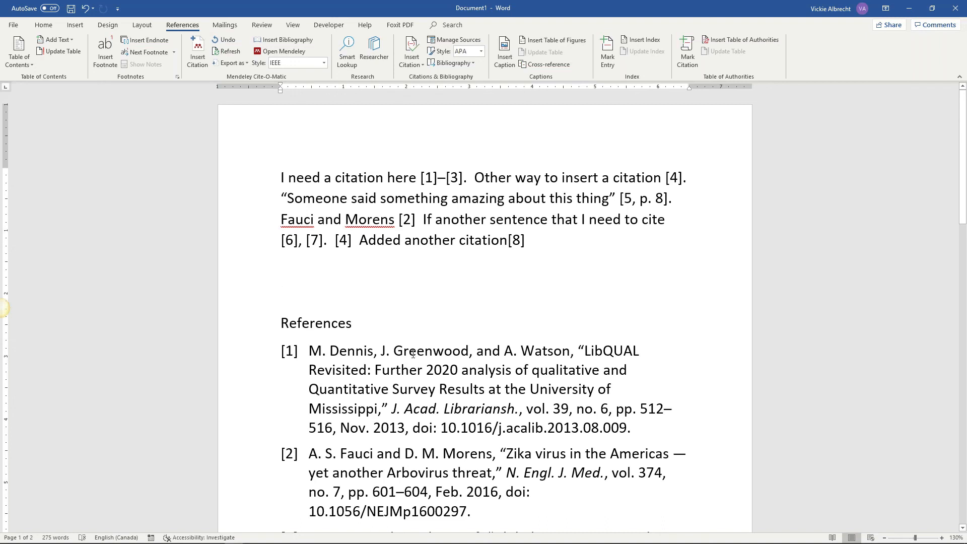
# Start exporting the document without Mendeley fields and agree to save the current document first.
pyautogui.click(444, 351)
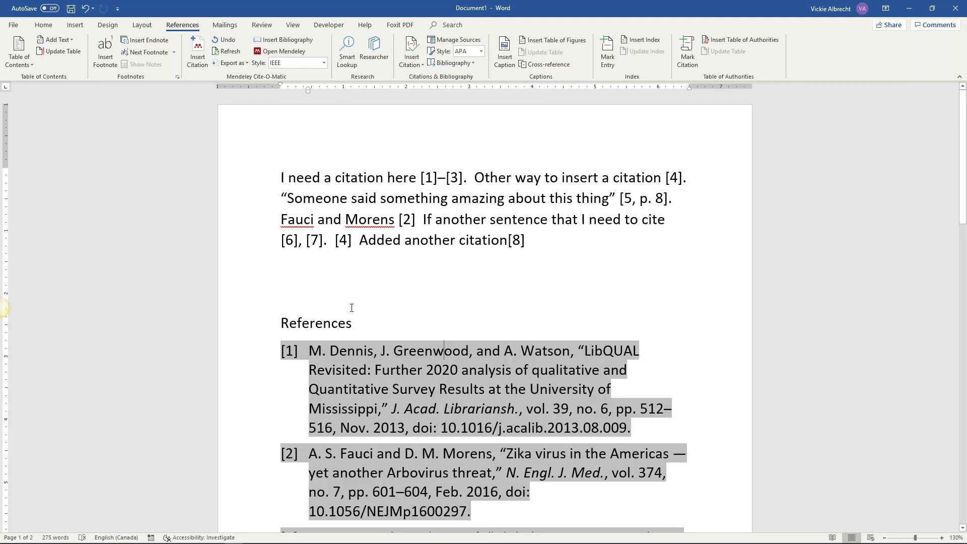
pyautogui.click(331, 327)
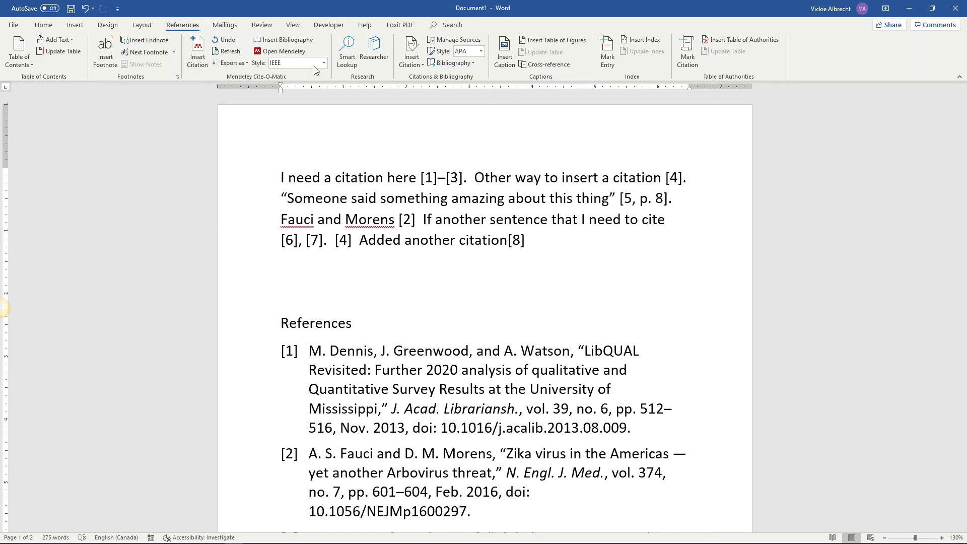
pyautogui.click(247, 64)
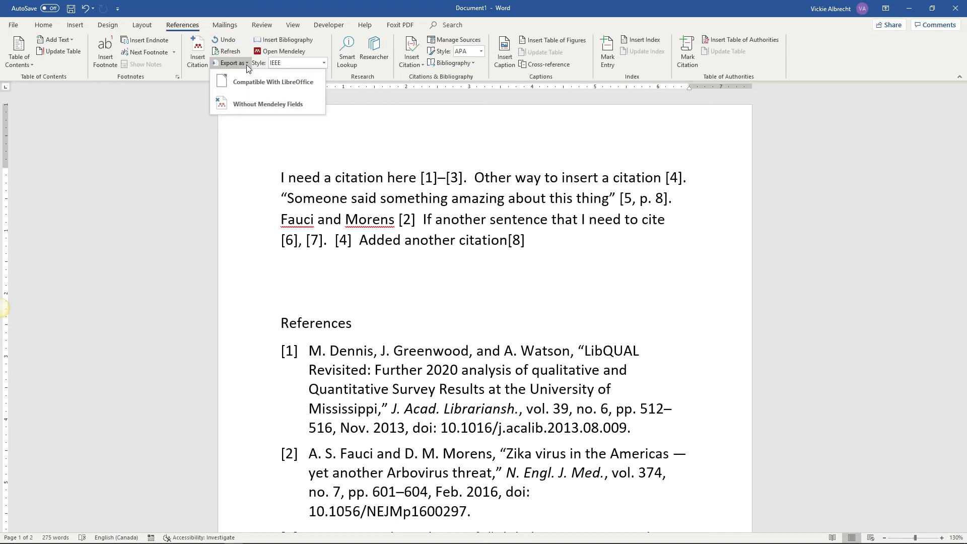
pyautogui.click(250, 104)
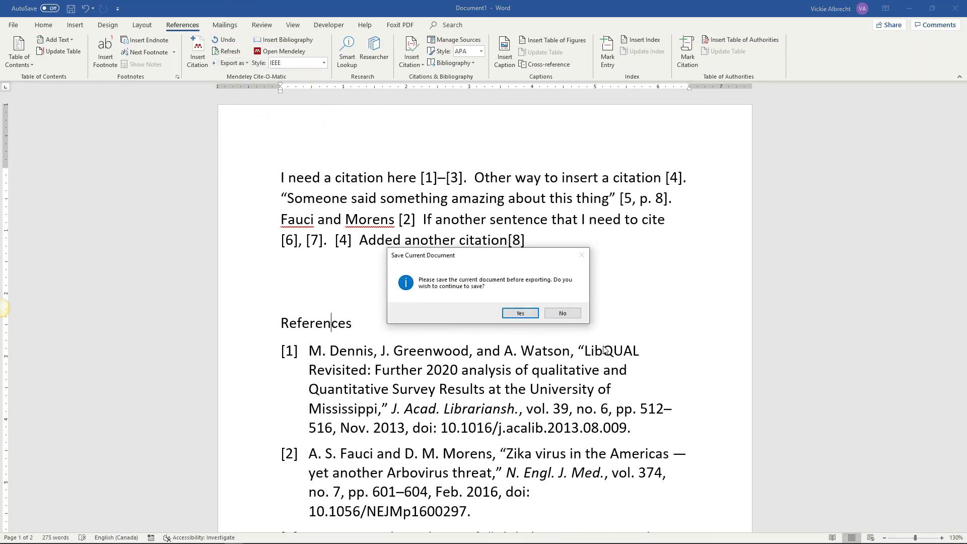
pyautogui.click(518, 314)
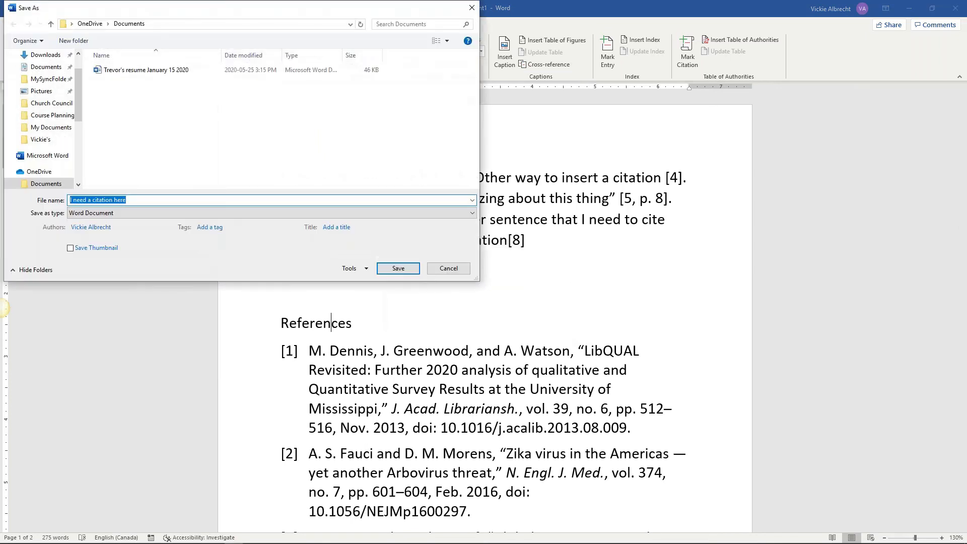
# Save the original in the personal folder under Documents as "My original document June 16, 2020".
pyautogui.click(39, 144)
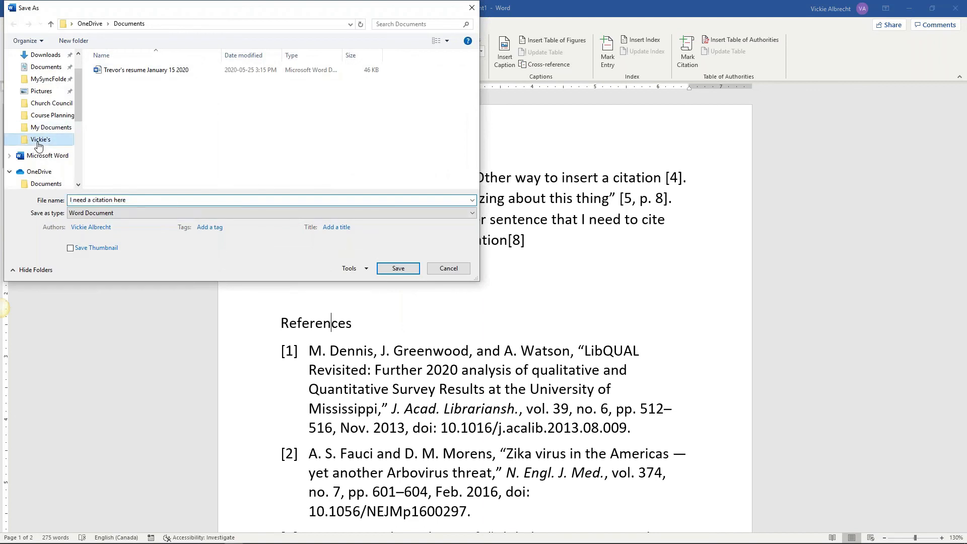
pyautogui.click(141, 200)
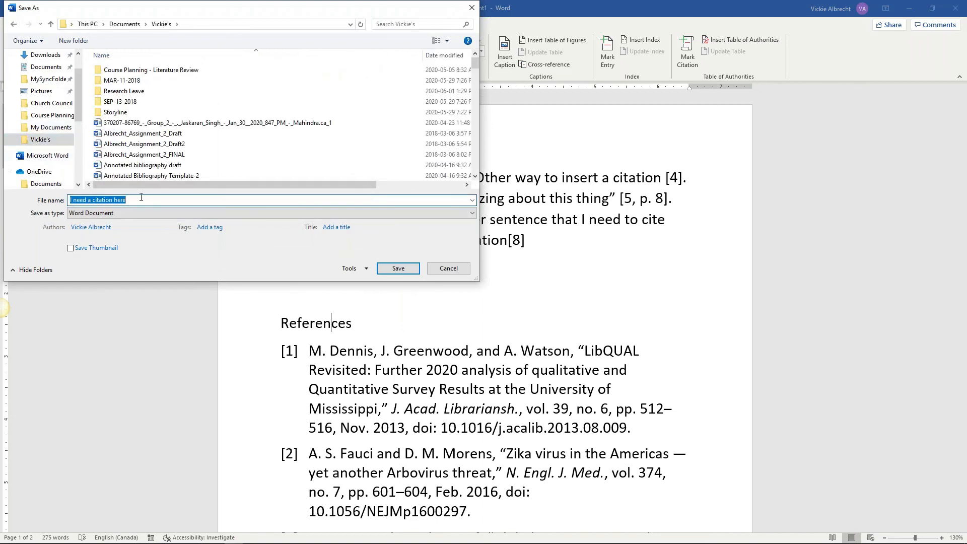
pyautogui.write('Men')
pyautogui.press('BackSpace')
pyautogui.press('BackSpace')
pyautogui.press('BackSpace')
pyautogui.write('M')
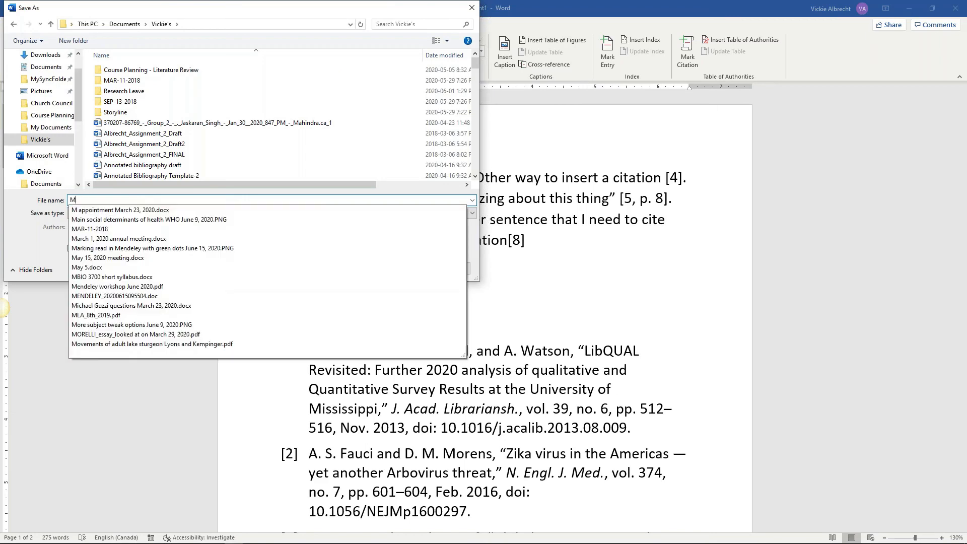
pyautogui.write('y origi')
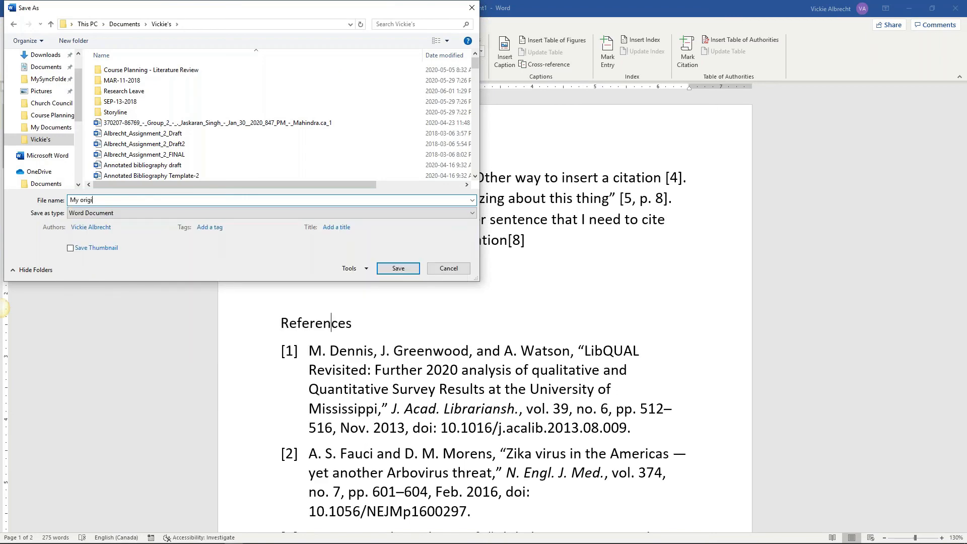
pyautogui.write('nal document June 16, 2020')
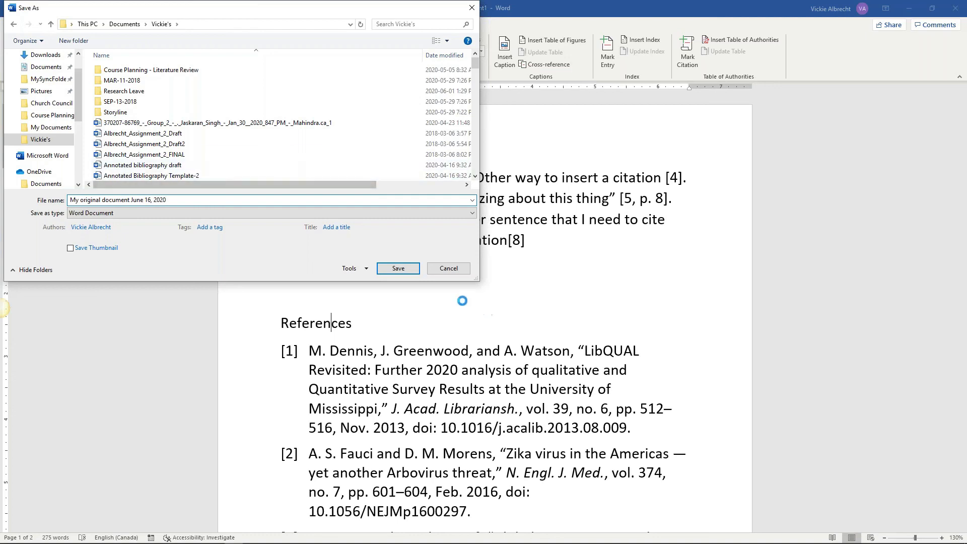
pyautogui.click(406, 267)
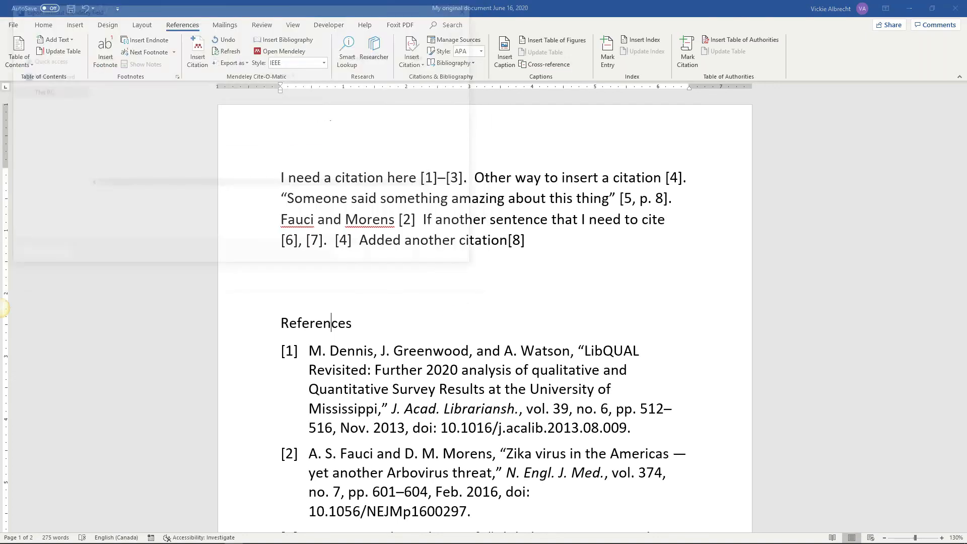
# Export the field-free copy under the file name "Version that does not have the grey areas June 16, 2020".
pyautogui.moveTo(355, 9); pyautogui.dragTo(510, 106)
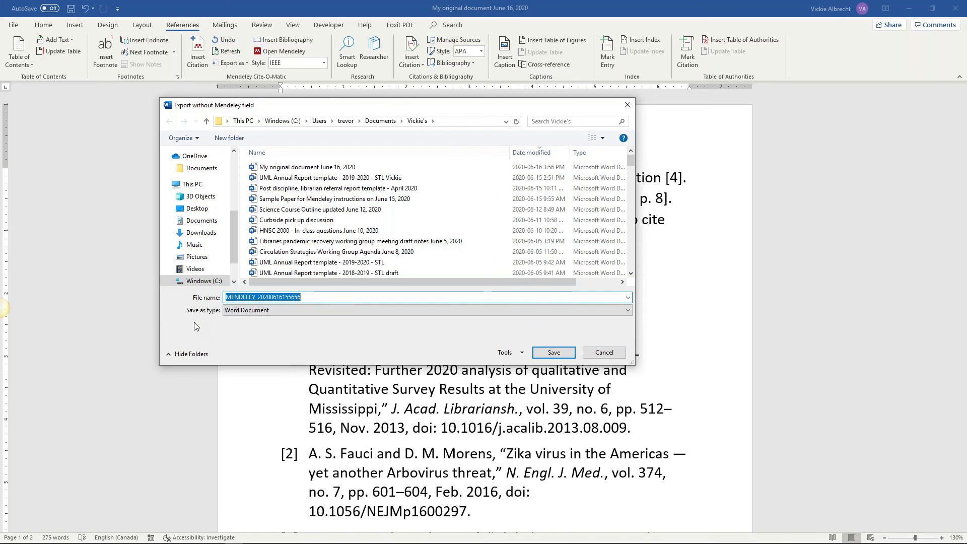
pyautogui.click(232, 297)
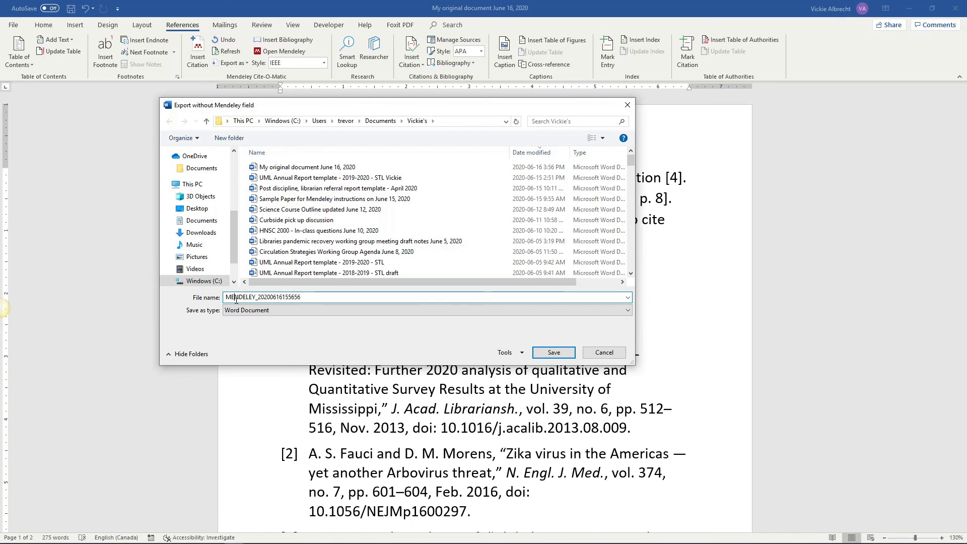
pyautogui.moveTo(311, 296); pyautogui.dragTo(220, 296)
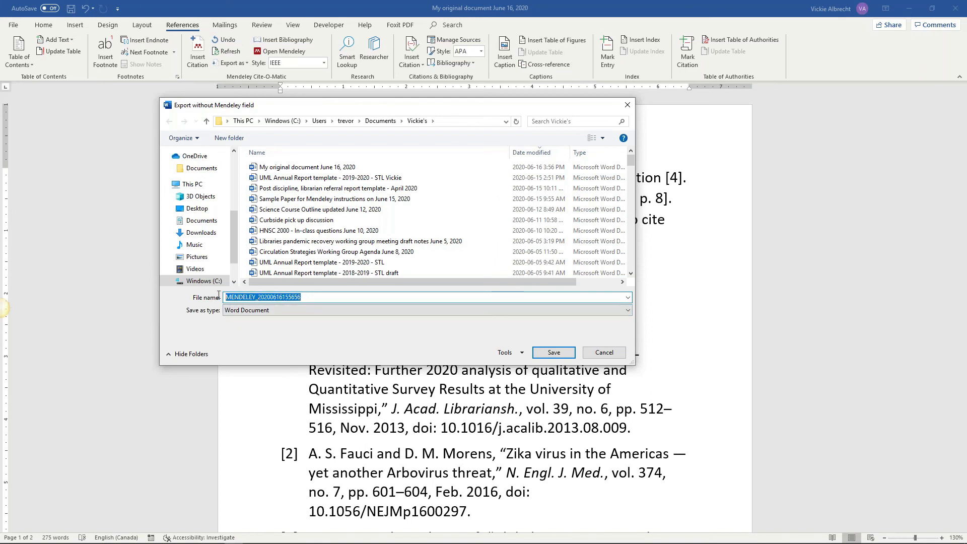
pyautogui.click(232, 297)
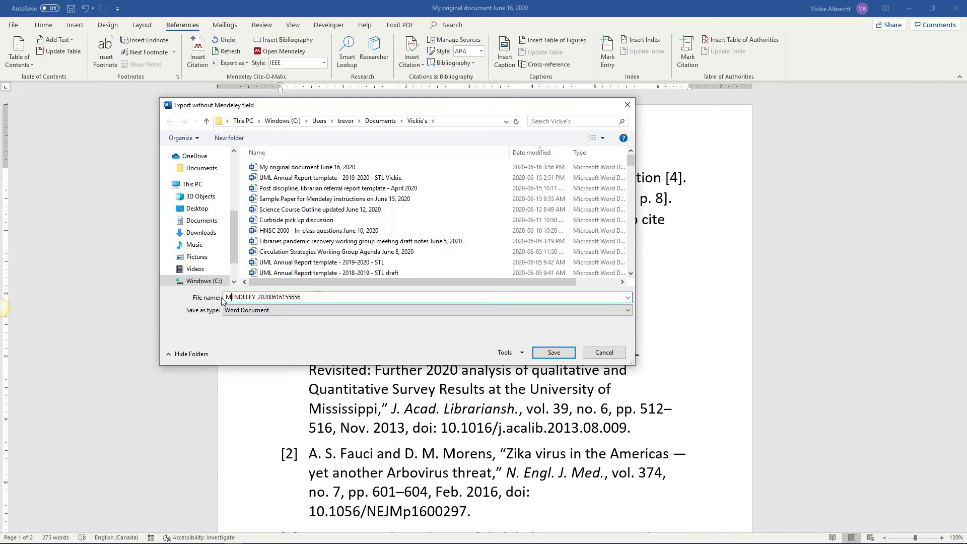
pyautogui.moveTo(227, 297)
pyautogui.mouseDown()
pyautogui.moveTo(322, 296)
pyautogui.moveTo(213, 293)
pyautogui.mouseUp()
pyautogui.click(317, 297)
pyautogui.moveTo(318, 543)
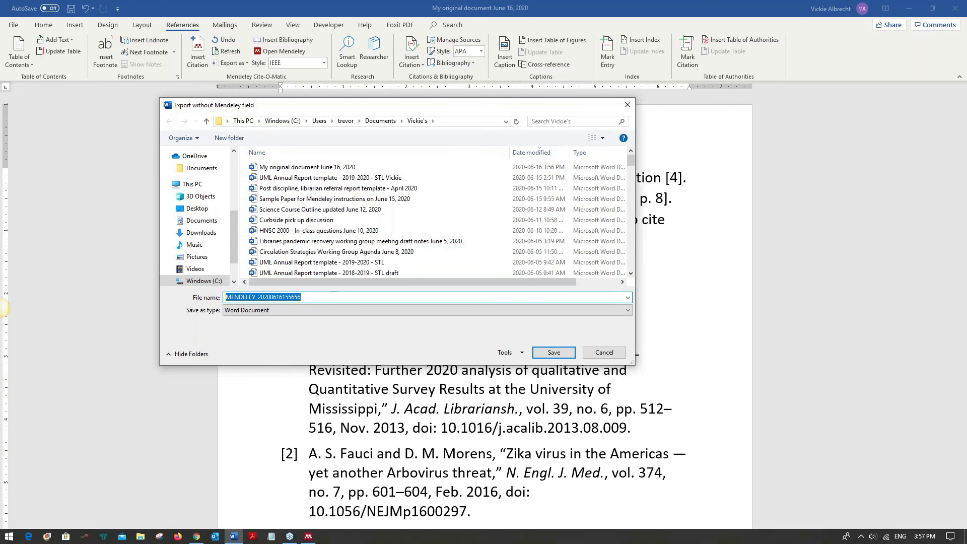
pyautogui.write('Version that does not have the ')
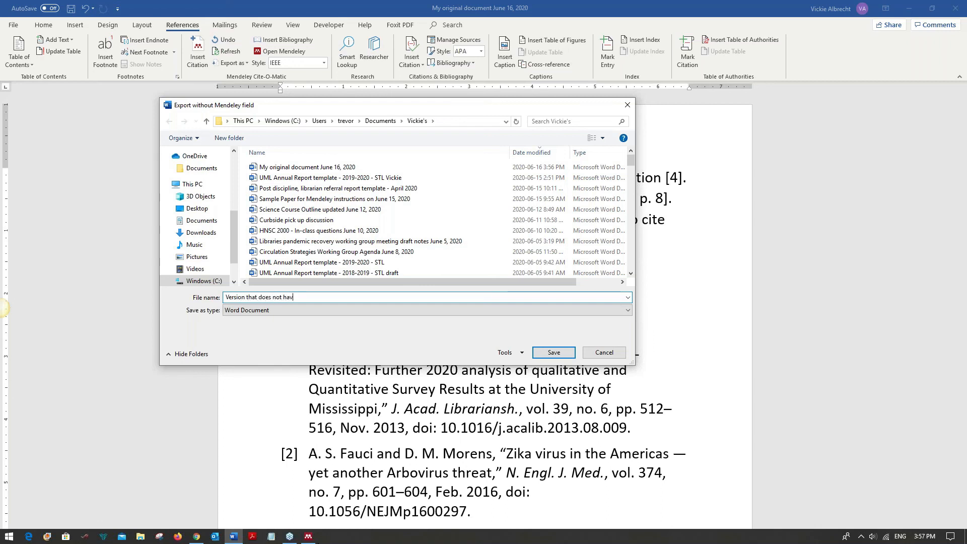
pyautogui.write('grey areas June 15')
pyautogui.press('BackSpace')
pyautogui.write('6, 2020')
pyautogui.press('Return')
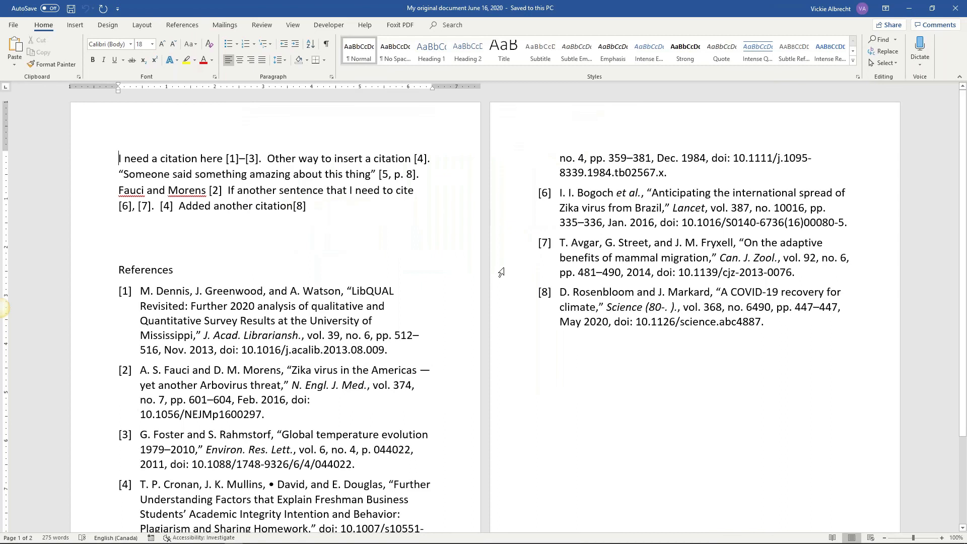
# Check whether in-text citations [1]–[3], [2] and [8] in the original document are still Mendeley fields.
pyautogui.click(248, 159)
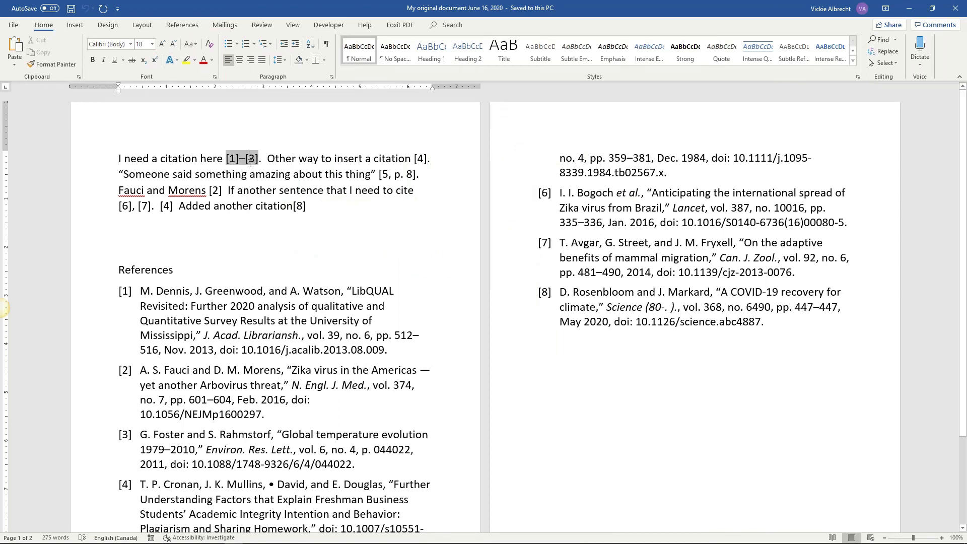
pyautogui.click(215, 191)
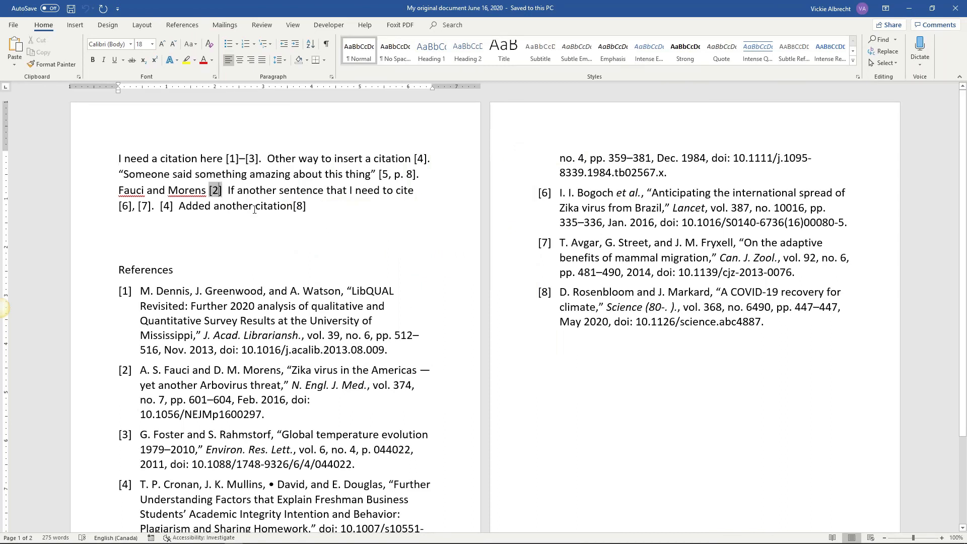
pyautogui.click(300, 207)
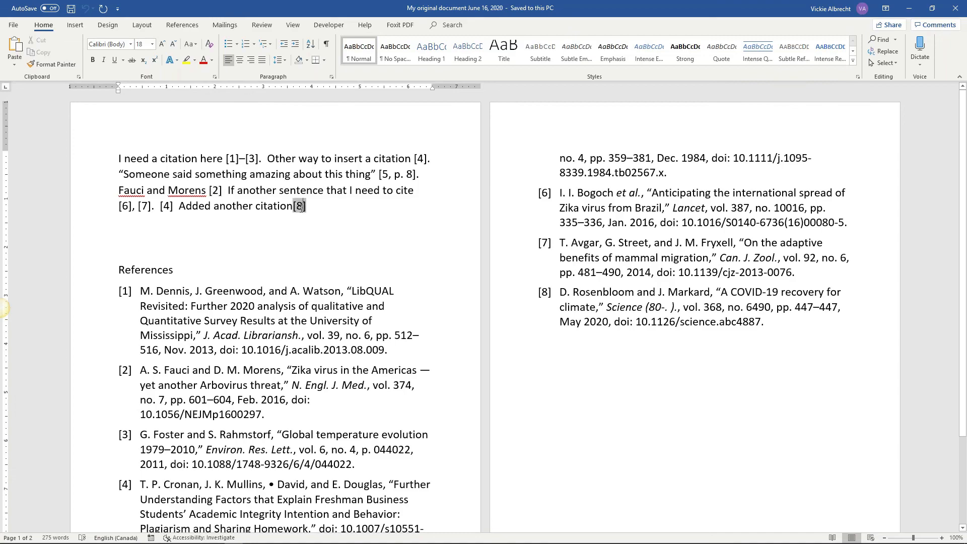
# Open the exported document "Version that does not have the grey areas June 16, 2020".
pyautogui.click(13, 24)
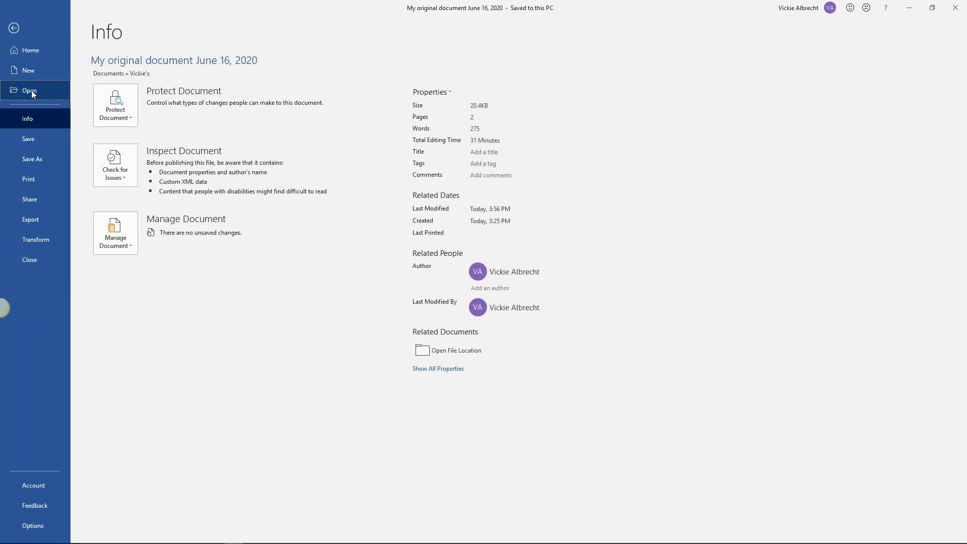
pyautogui.click(31, 90)
pyautogui.click(125, 301)
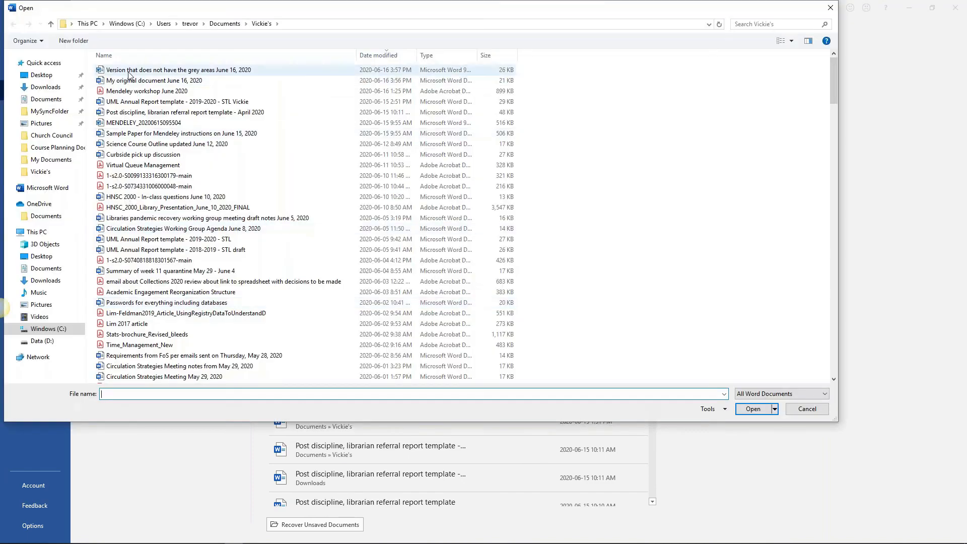
pyautogui.click(166, 69)
pyautogui.click(752, 410)
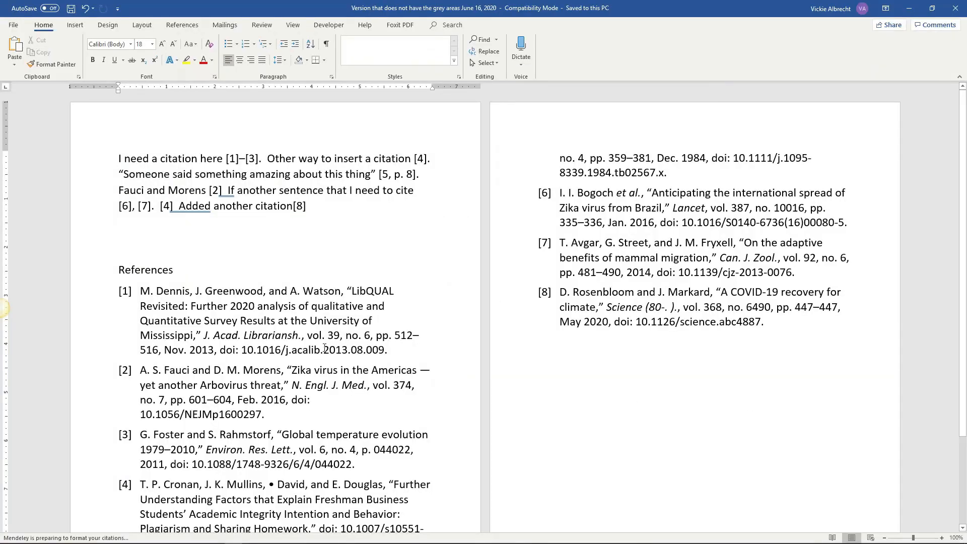
# Examine whether the citations and reference list in the exported copy are plain text by selecting parts of them.
pyautogui.scroll(-3, 357, 370)
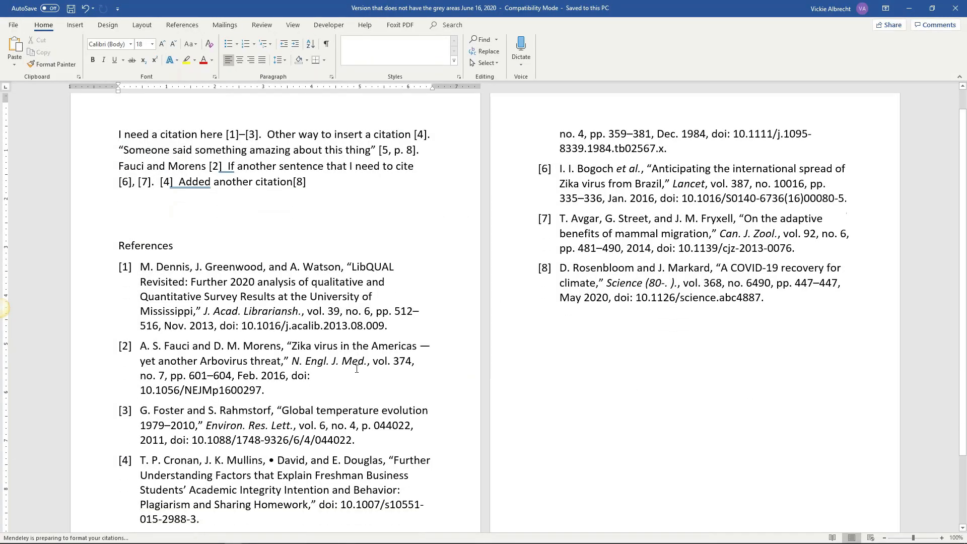
pyautogui.scroll(3, 356, 369)
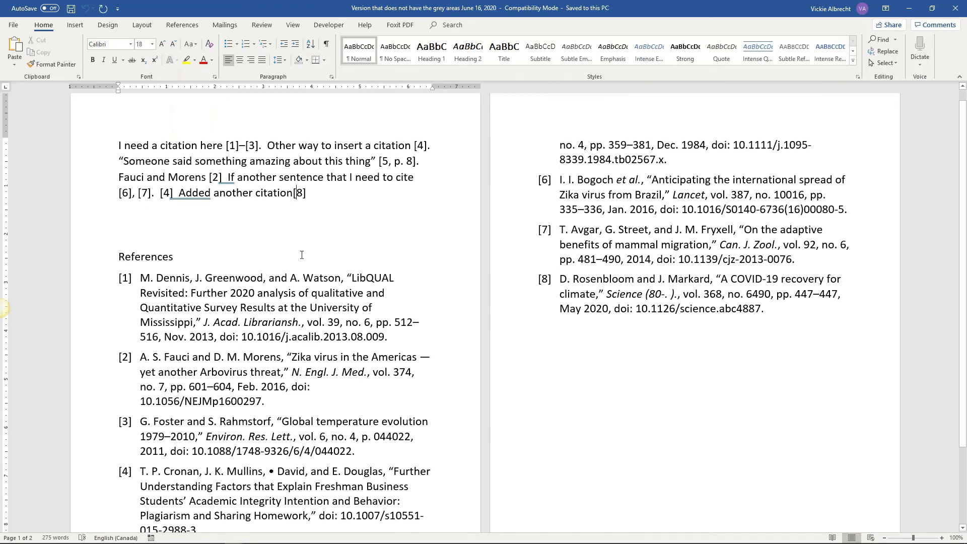
pyautogui.click(292, 335)
pyautogui.moveTo(161, 286); pyautogui.dragTo(292, 373)
pyautogui.click(210, 295)
pyautogui.click(268, 338)
# Add the text "Wanted to add another citation" after citation [8] in the exported copy.
pyautogui.click(321, 188)
pyautogui.write('W')
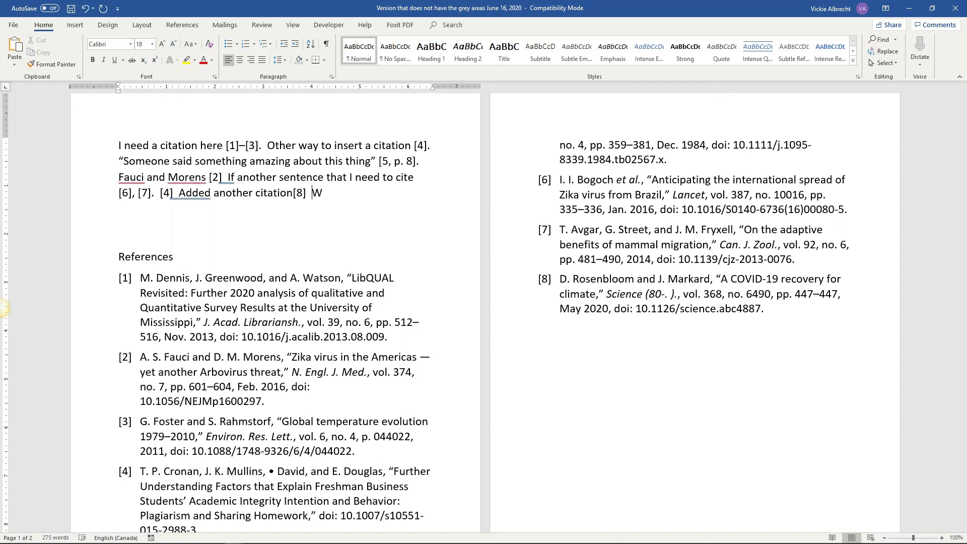
pyautogui.write('anted to add another cita')
pyautogui.write('tion')
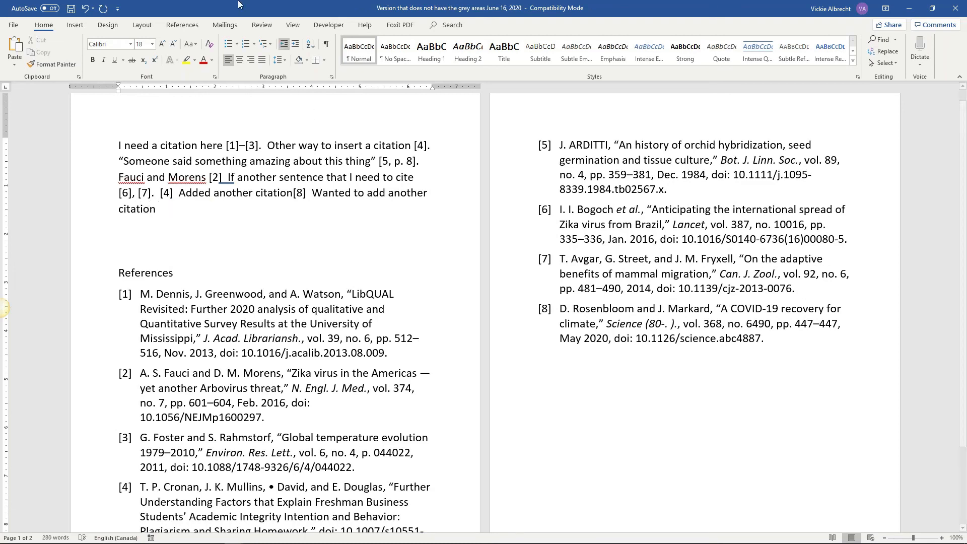
# Insert a Mendeley citation for the 2017 Pavlof Volcano article after the new sentence, searching the library for "2017".
pyautogui.click(182, 25)
pyautogui.click(201, 44)
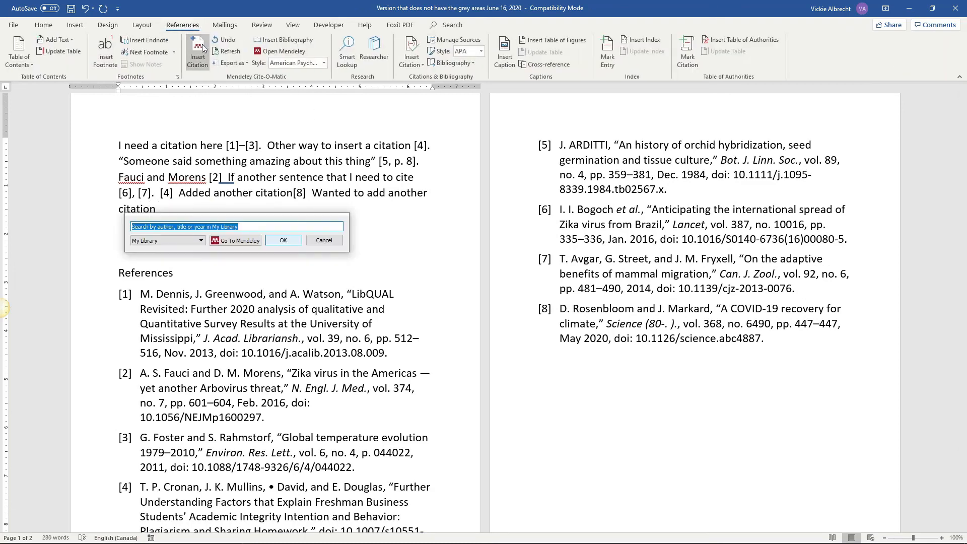
pyautogui.write('2017')
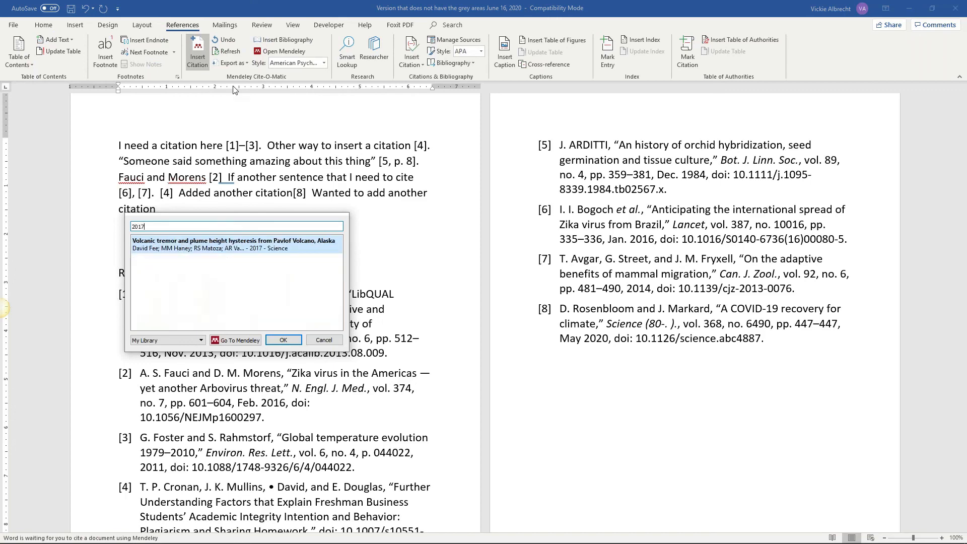
pyautogui.click(222, 245)
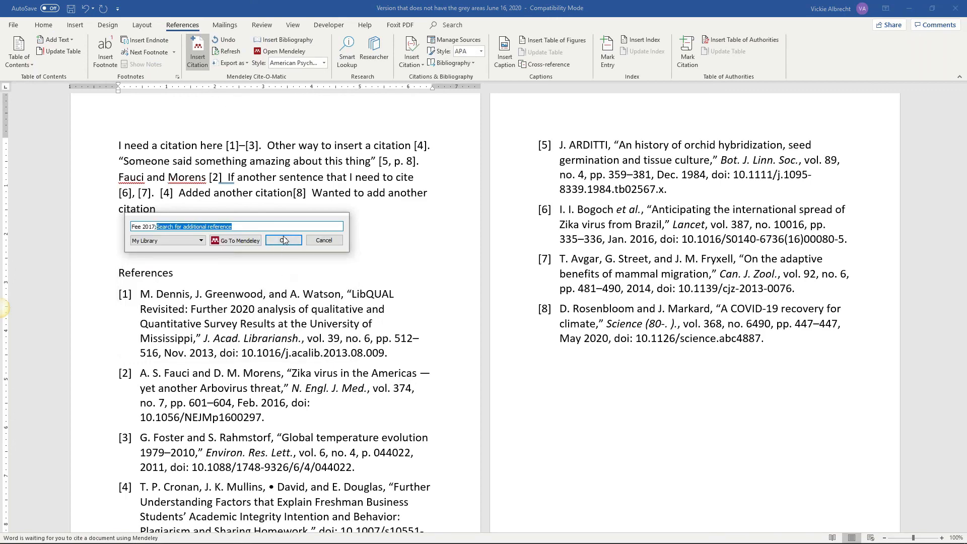
pyautogui.click(283, 241)
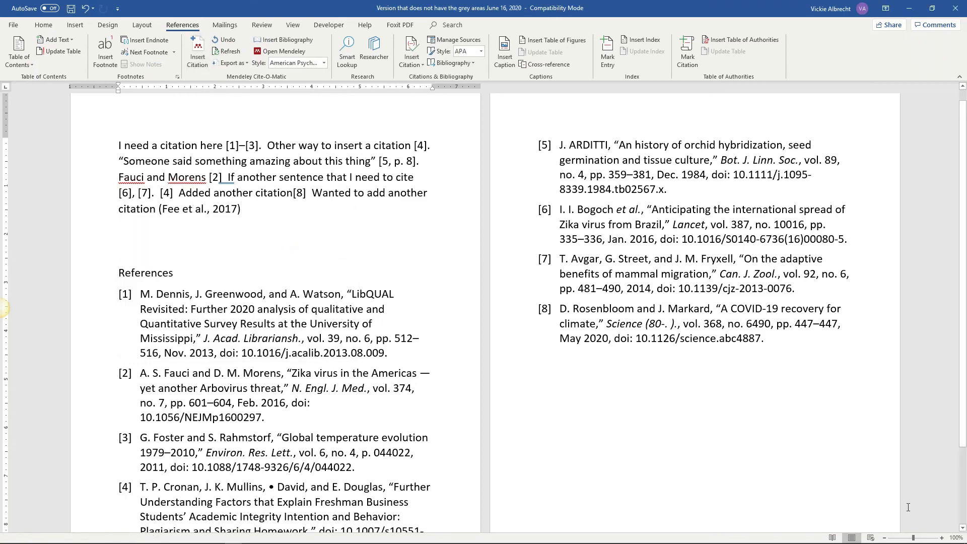
# Enlarge the page to 120% and compare the newly inserted citation with the older citation [8].
pyautogui.click(943, 537)
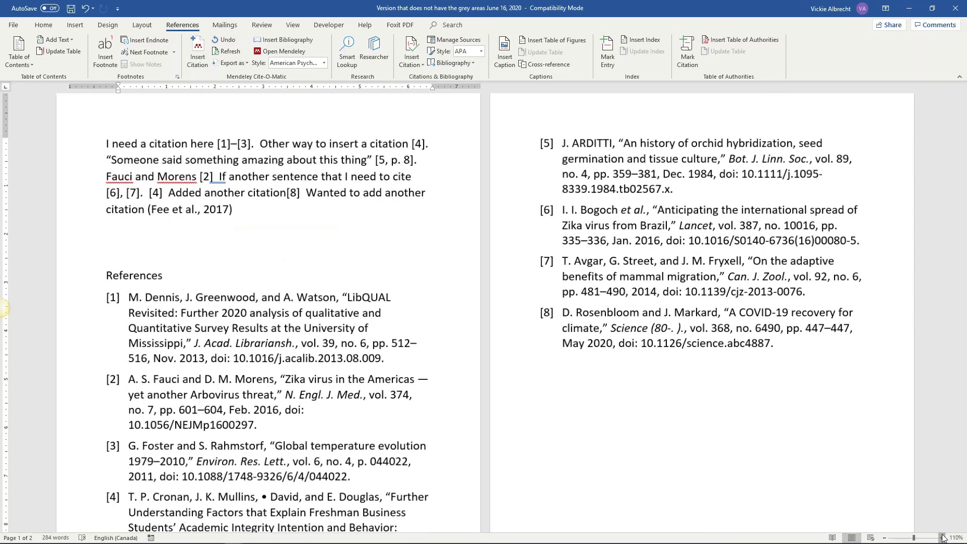
pyautogui.click(943, 538)
pyautogui.click(372, 210)
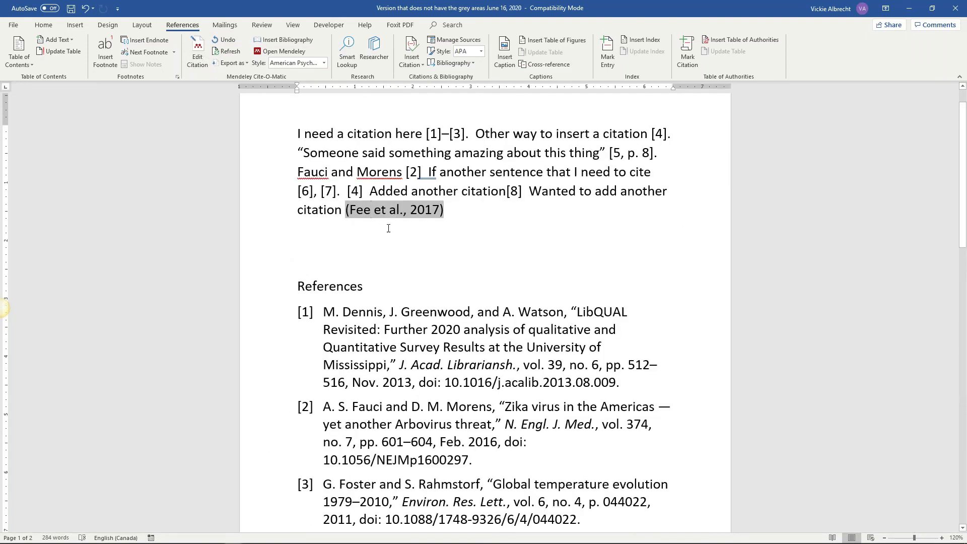
pyautogui.click(510, 191)
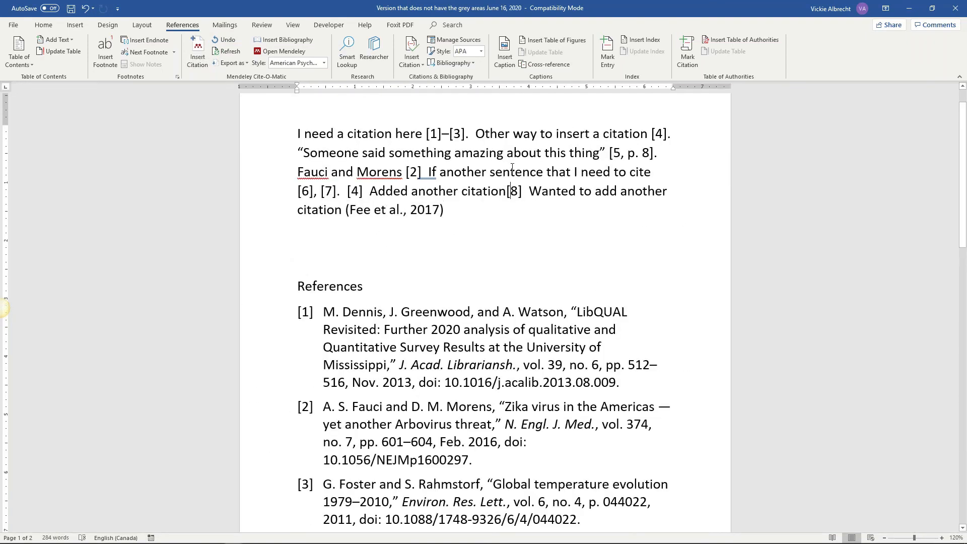
# Compare the first sentence's citation with the newly inserted 2017 citation in the exported copy by selecting within the text.
pyautogui.click(436, 134)
pyautogui.click(381, 210)
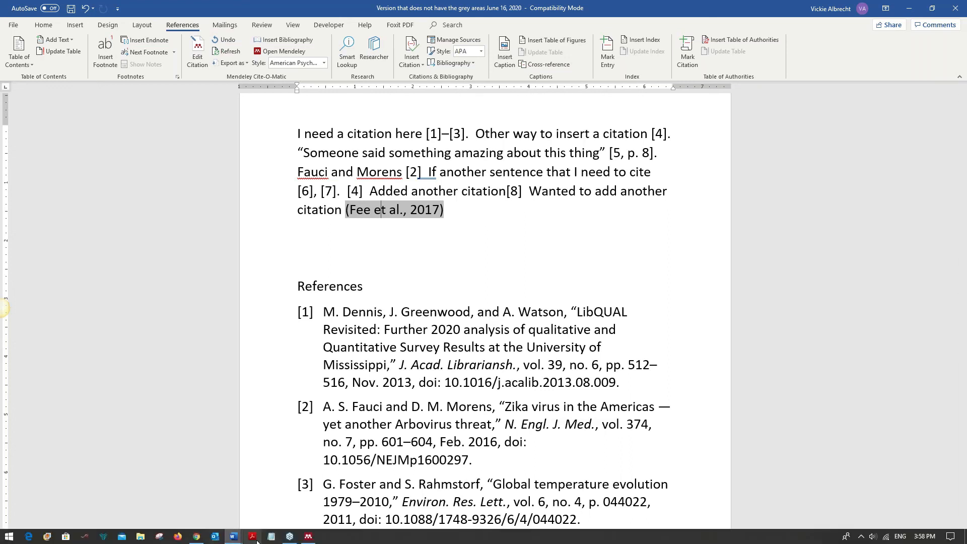
# Switch to the original Word document and add the text "A new citation" after citation [8].
pyautogui.click(233, 536)
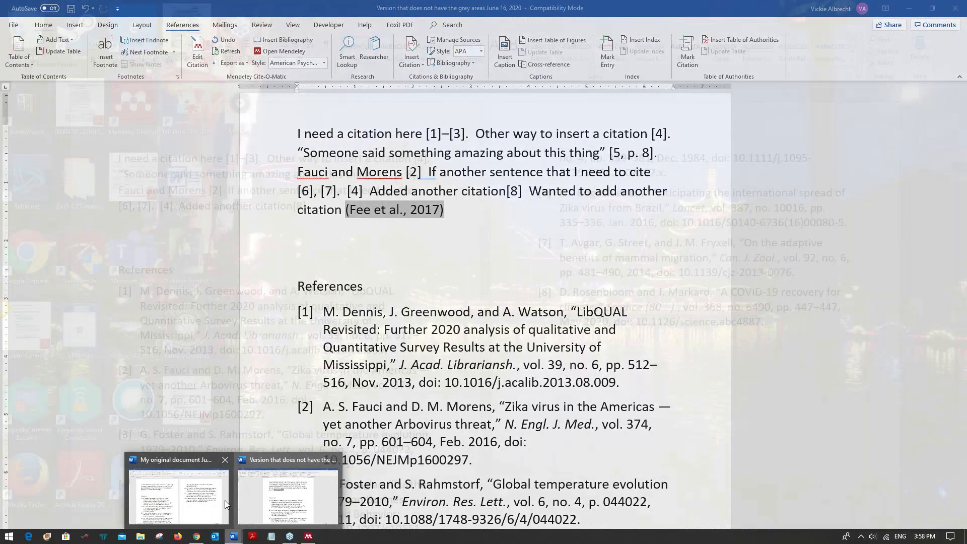
pyautogui.click(227, 498)
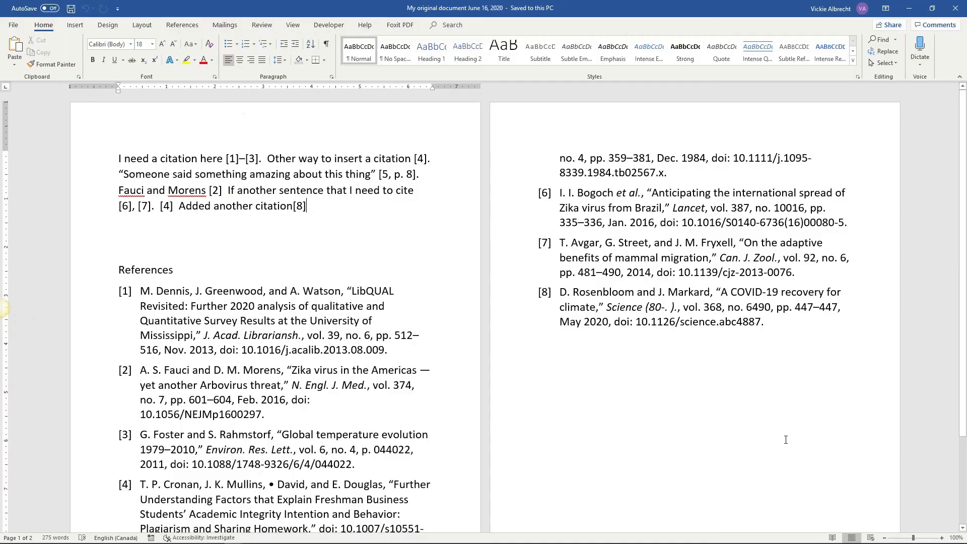
pyautogui.click(941, 538)
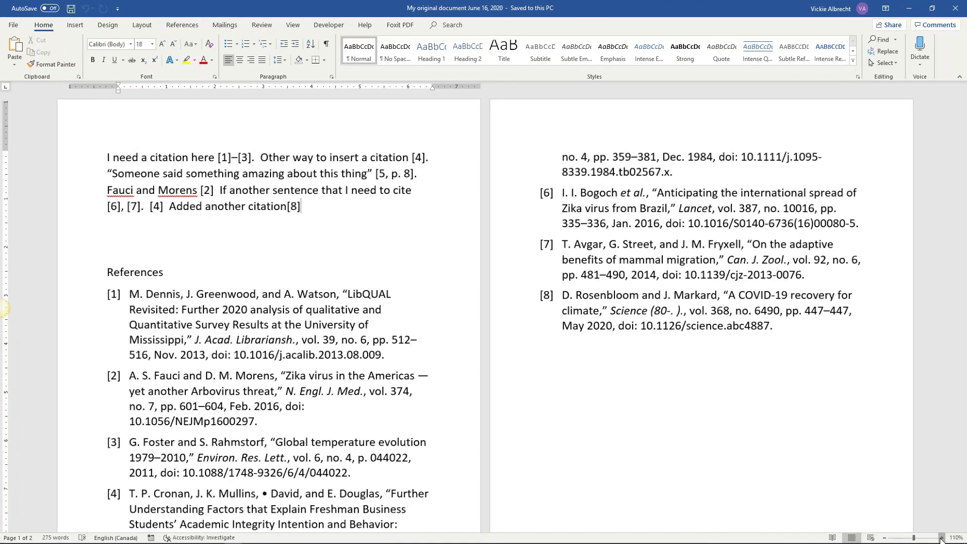
pyautogui.click(941, 537)
pyautogui.write('A new ')
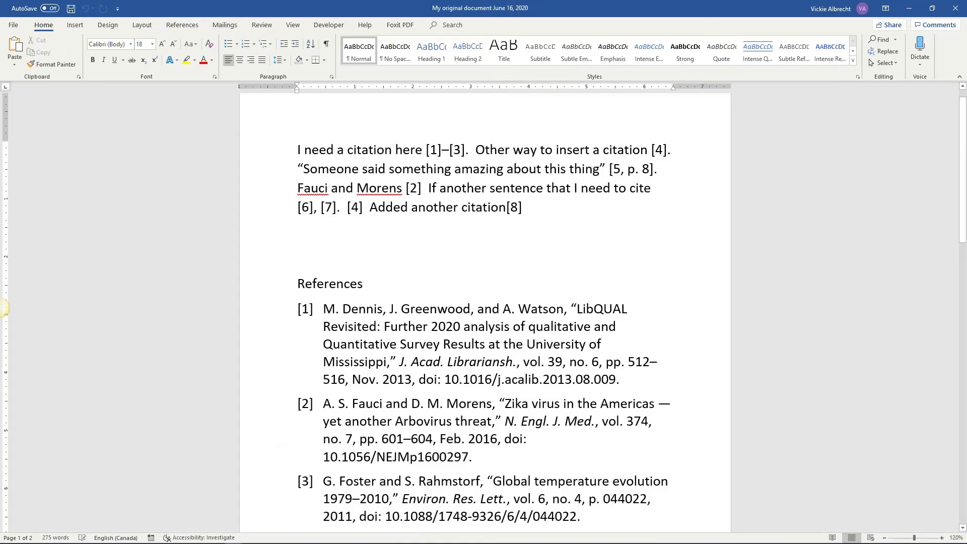
pyautogui.write('ciatio')
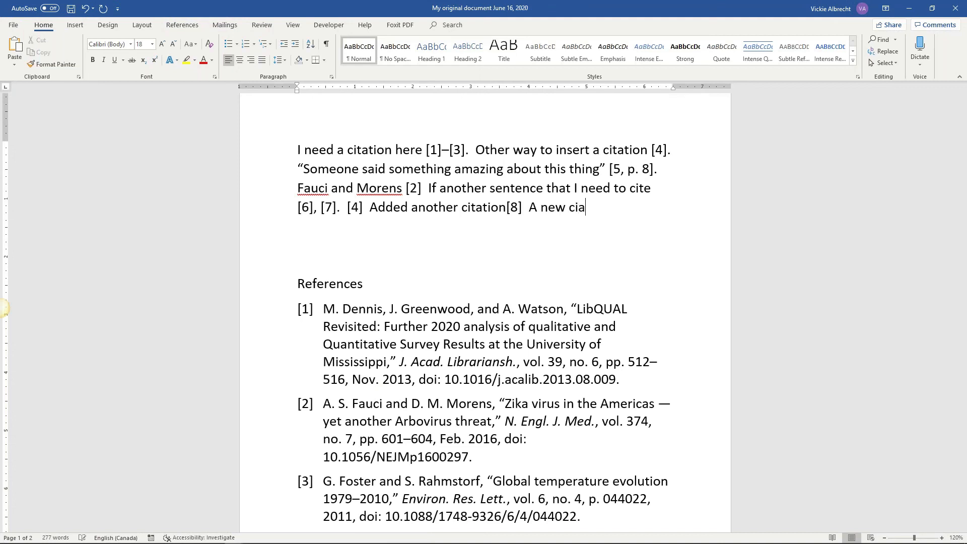
pyautogui.press('BackSpace')
pyautogui.press('BackSpace')
pyautogui.press('BackSpace')
pyautogui.press('BackSpace')
pyautogui.write('tation')
# Insert a Mendeley citation for the 2017 Pavlof Volcano article after "A new citation", searching the library for "2017".
pyautogui.click(183, 25)
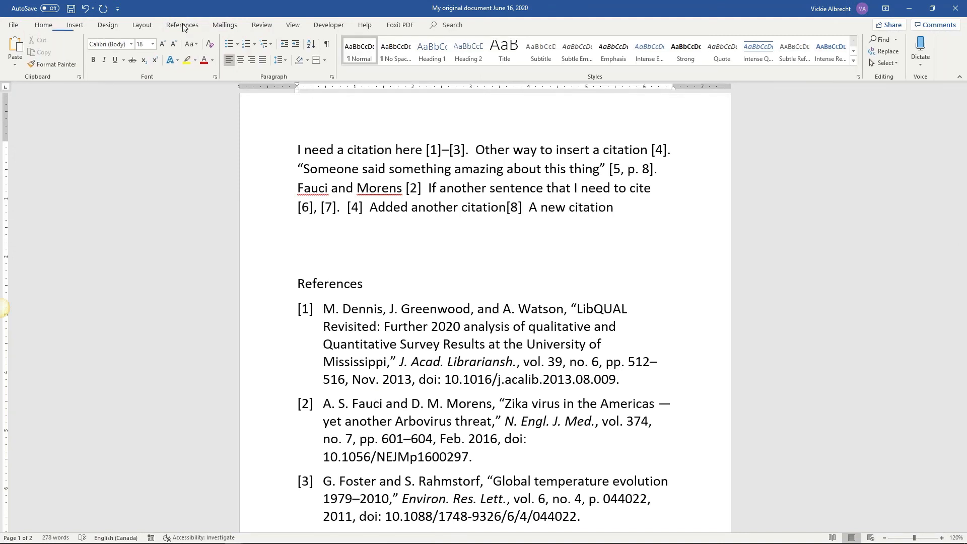
pyautogui.click(197, 50)
pyautogui.write('2017')
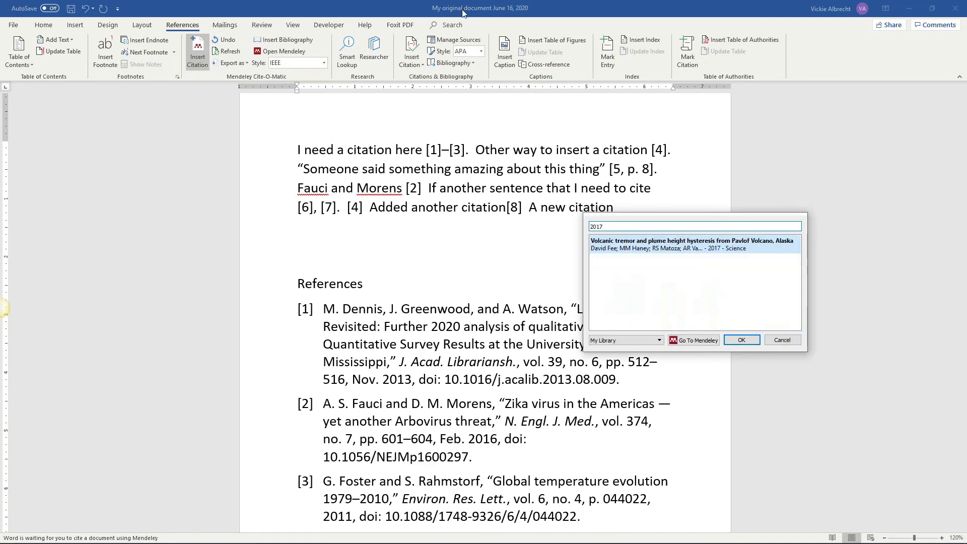
pyautogui.click(656, 251)
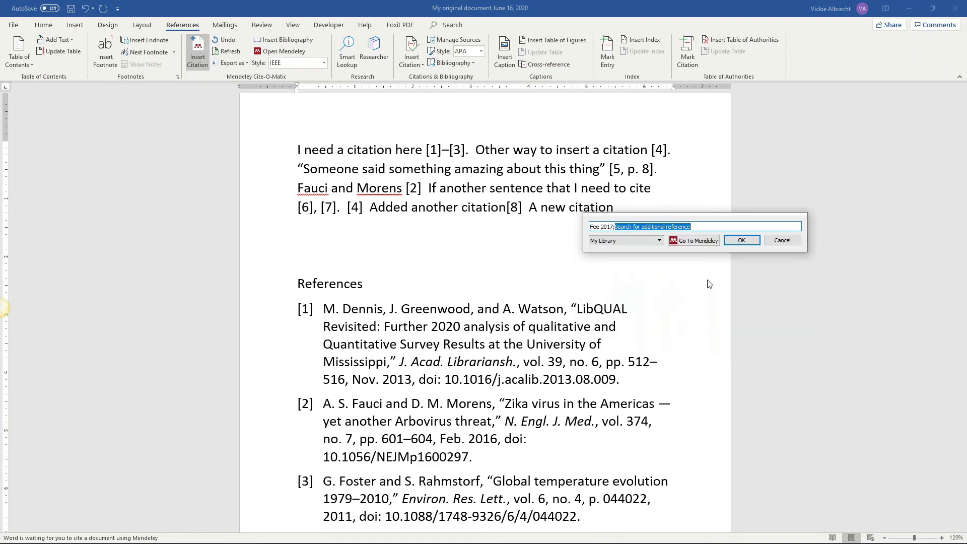
pyautogui.click(736, 243)
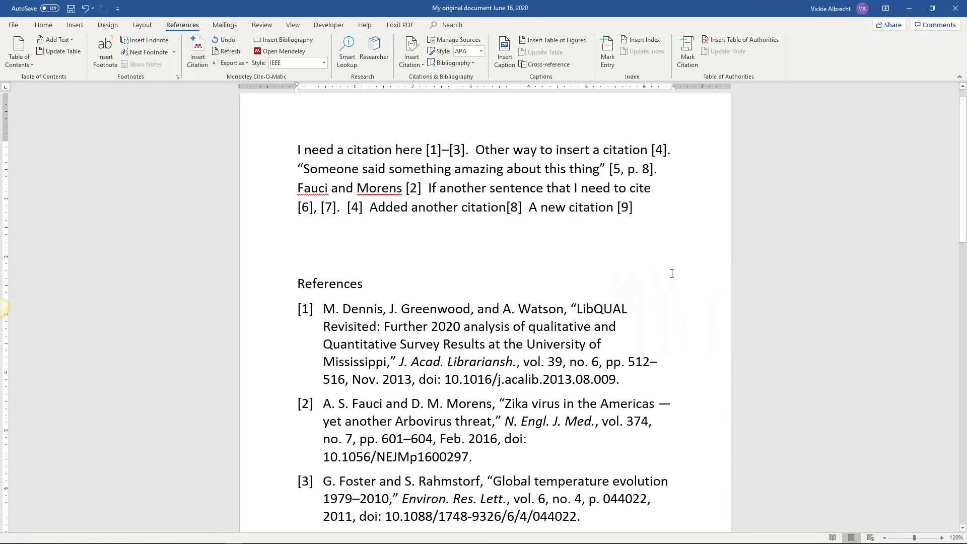
# Examine whether the new citation and the reference list in the original document are live Mendeley fields by selecting within them.
pyautogui.click(622, 212)
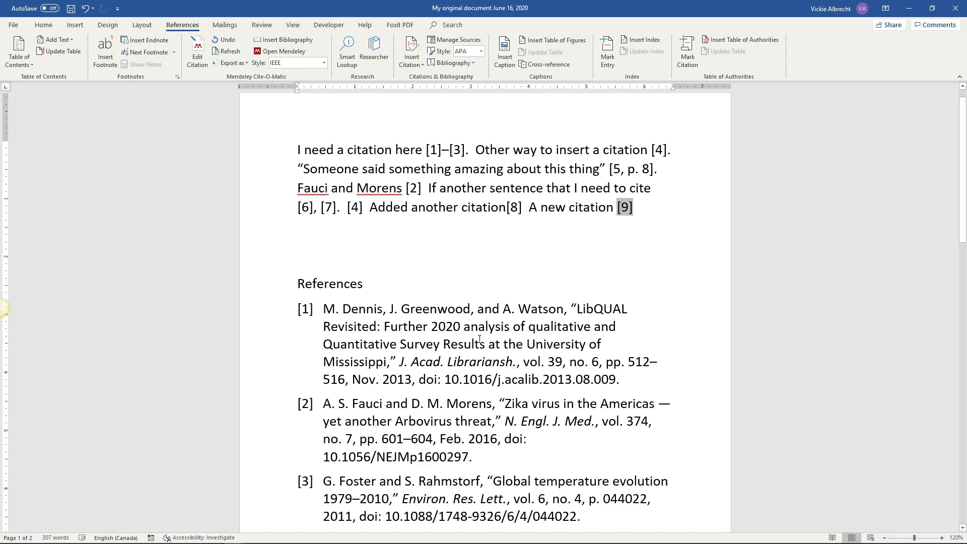
pyautogui.scroll(-2, 470, 286)
pyautogui.click(470, 286)
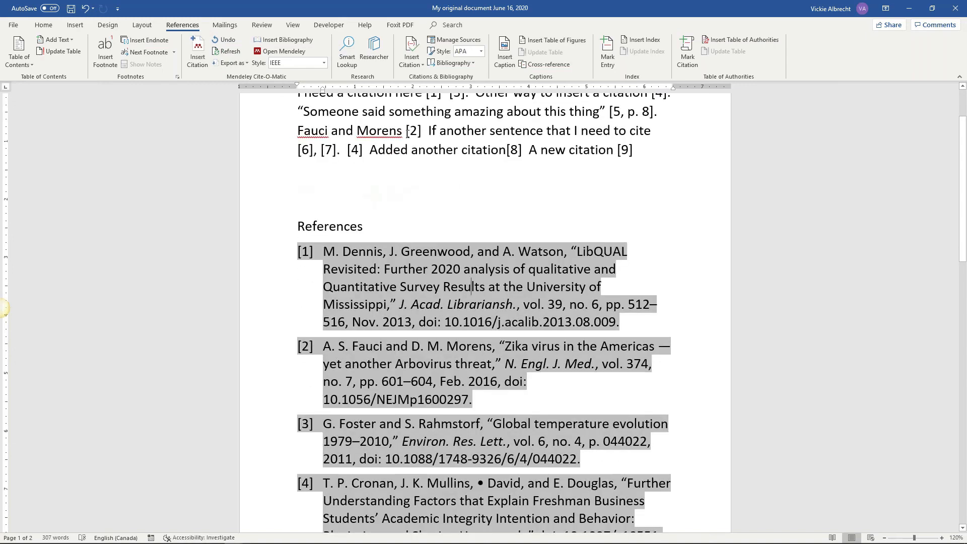
pyautogui.click(411, 129)
pyautogui.click(527, 199)
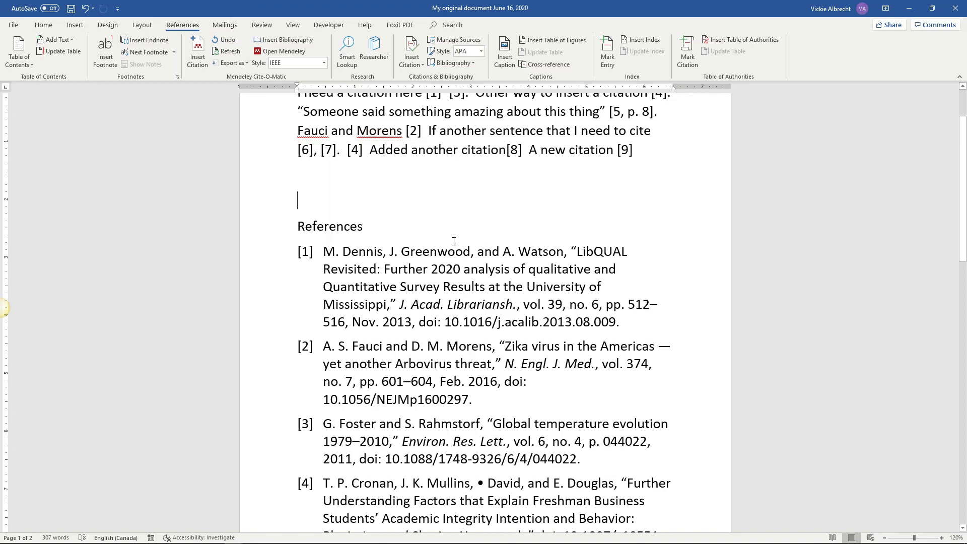
# Review the original document's reference list through to its last entry, checking for the Pavlof Volcano article.
pyautogui.scroll(-6, 633, 450)
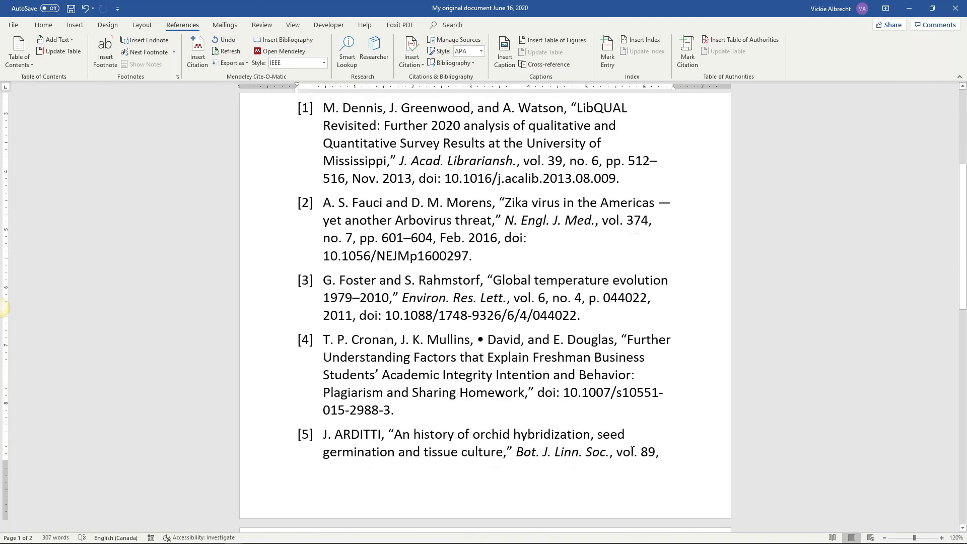
pyautogui.scroll(-5, 632, 449)
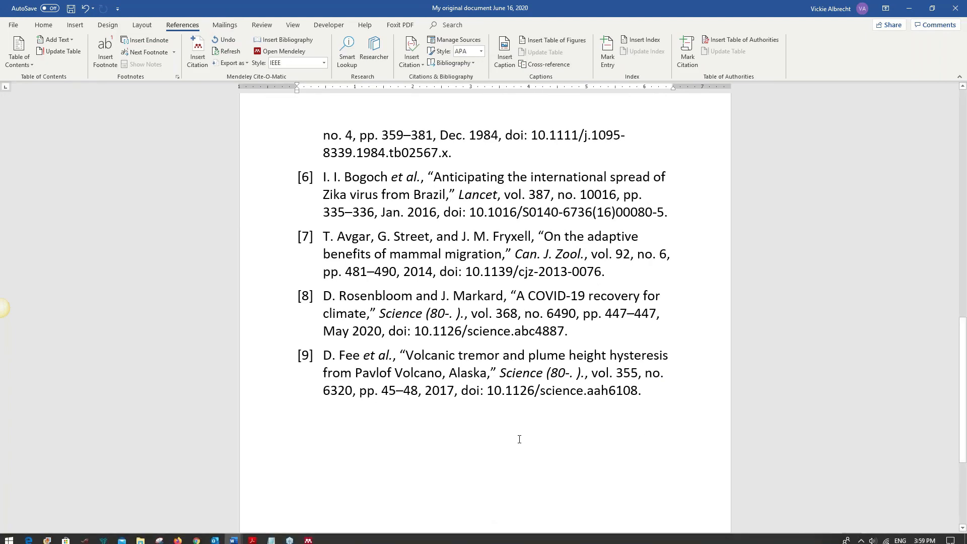
pyautogui.scroll(3, 518, 441)
pyautogui.scroll(10, 518, 441)
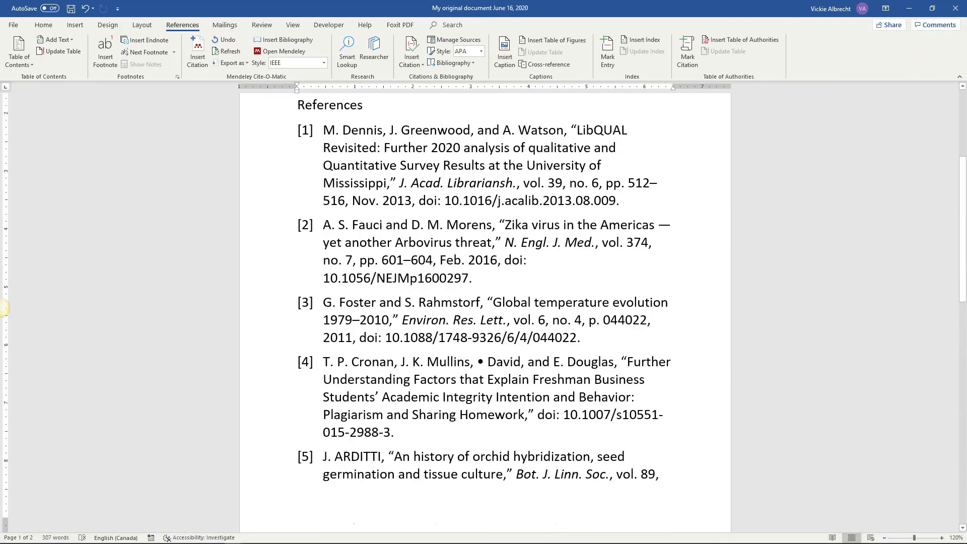